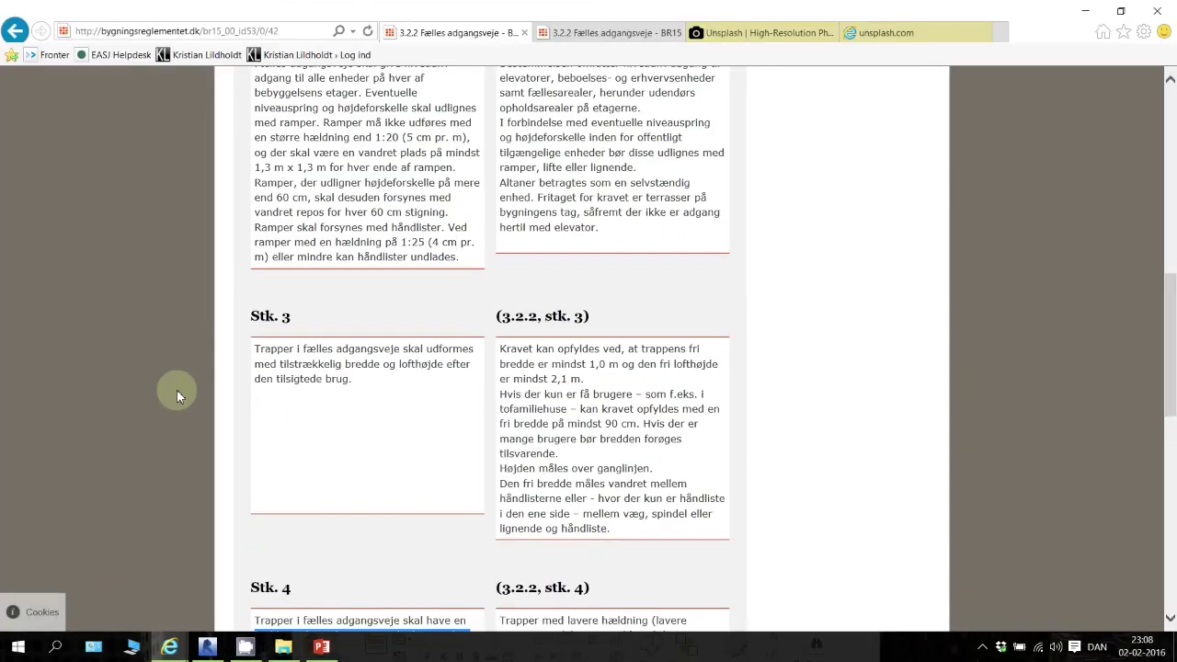
# Close the two Unsplash tabs and return to the front page of the Danish building regulations
pyautogui.click(832, 32)
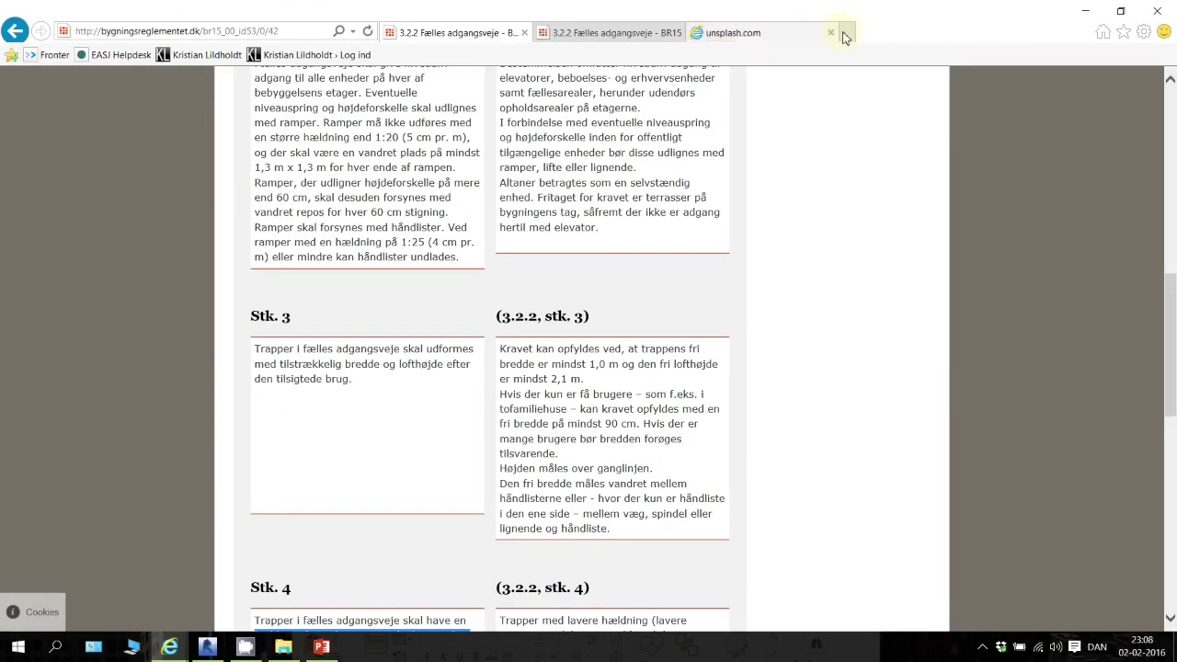
pyautogui.click(843, 34)
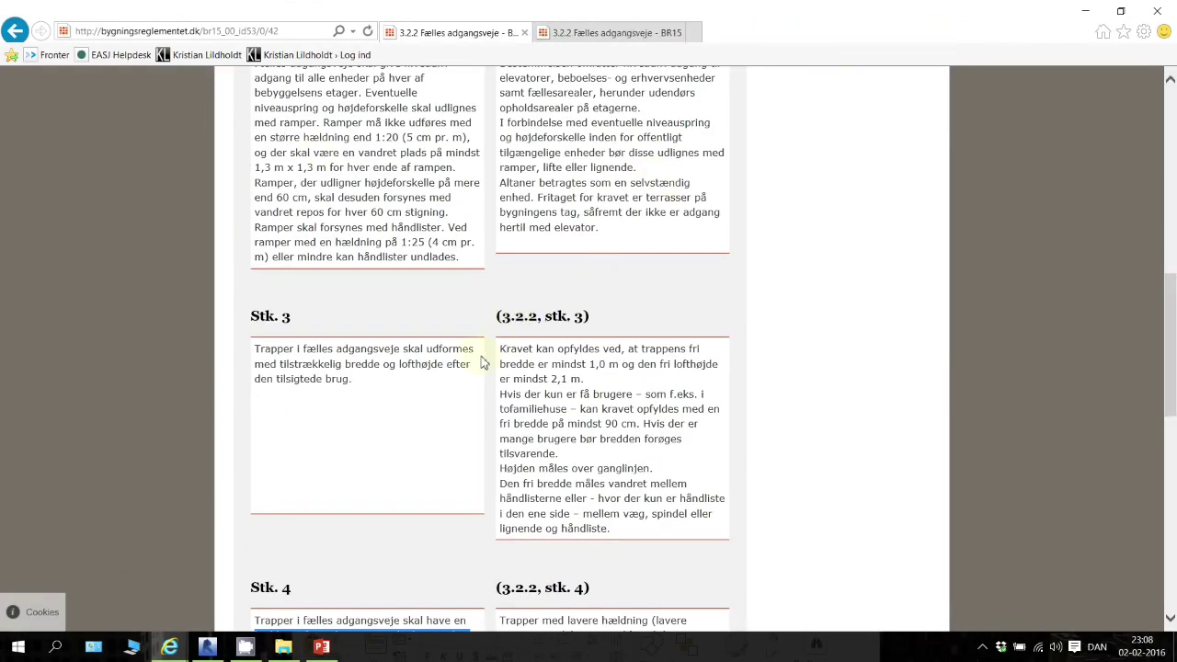
pyautogui.scroll(10, 477, 359)
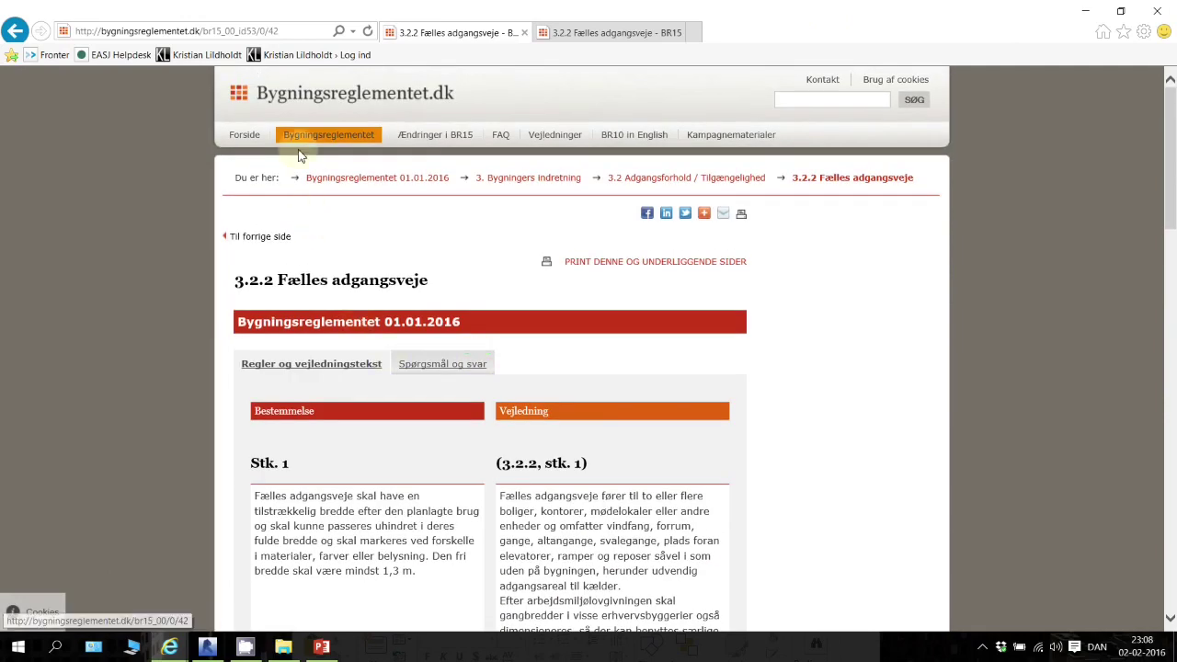
pyautogui.click(244, 135)
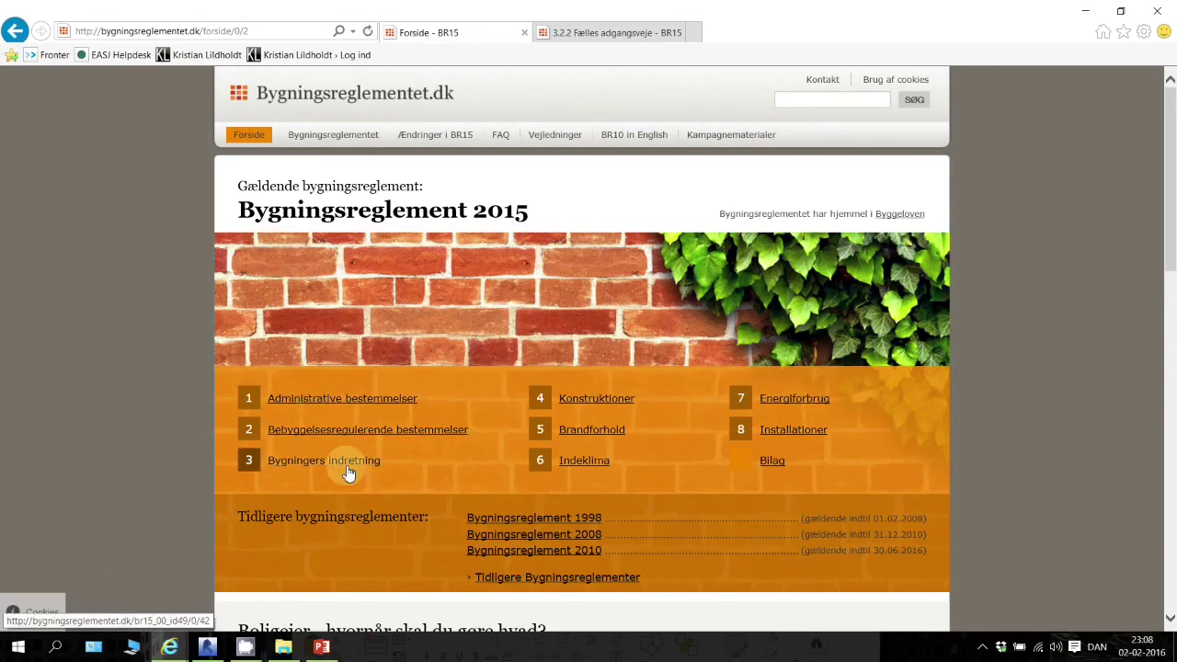
# Open section 3.2.2 Fælles adgangsveje under Bygningers indretning and find the stair rise and going requirements in Stk. 4
pyautogui.click(349, 467)
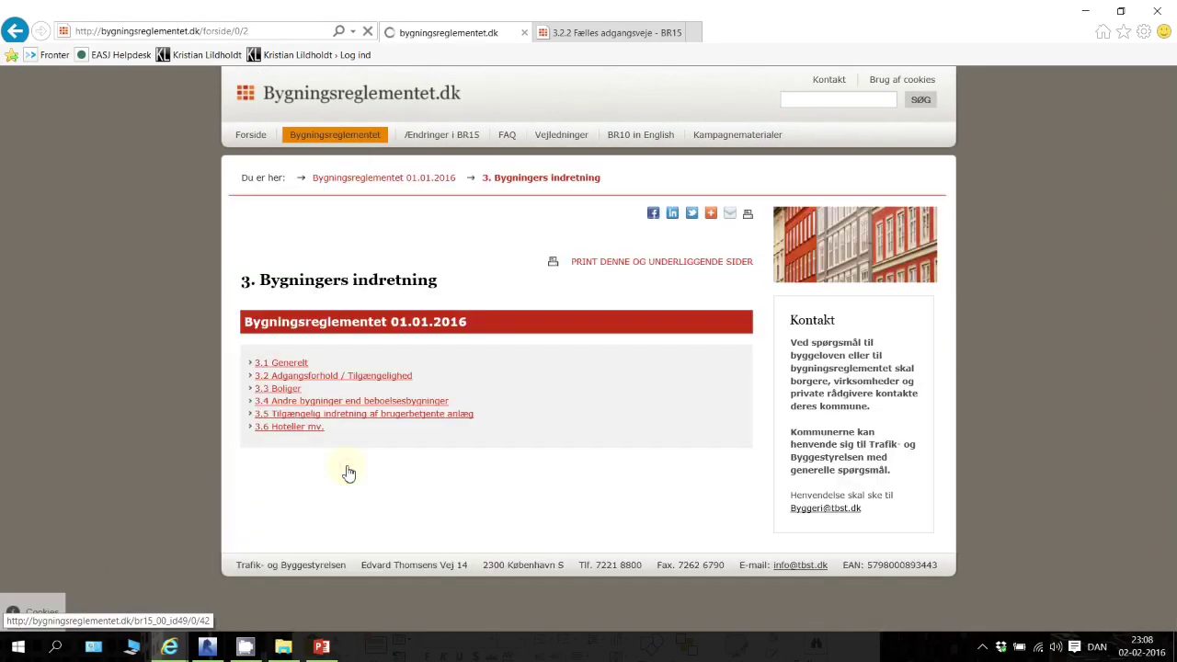
pyautogui.click(339, 377)
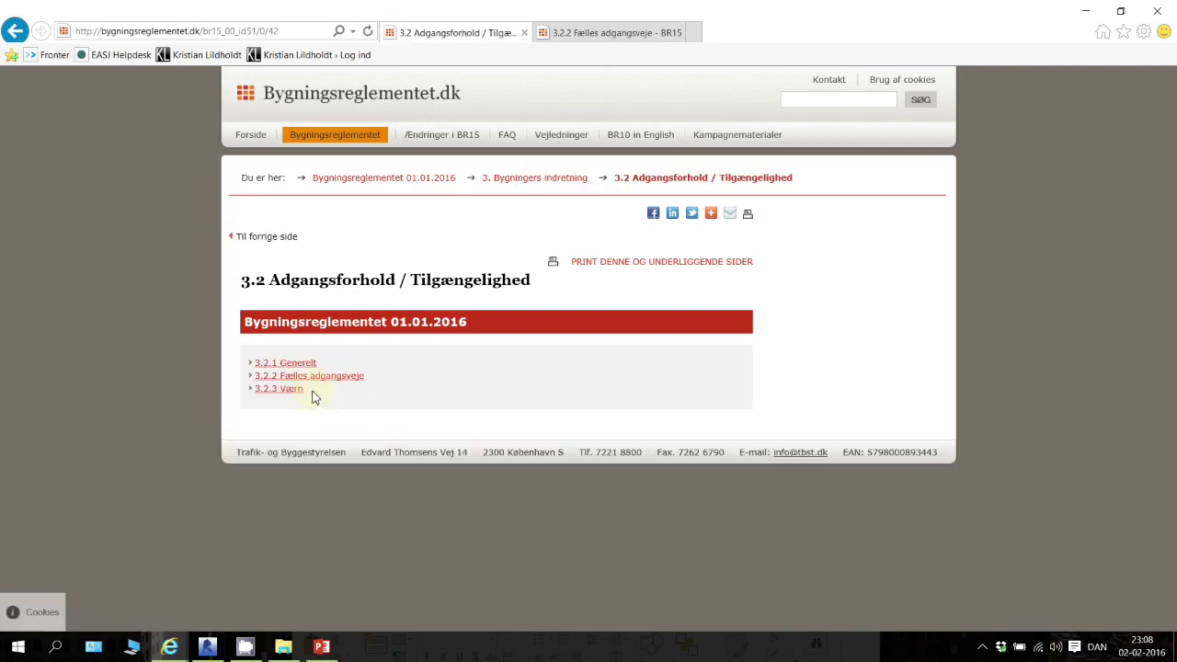
pyautogui.click(306, 376)
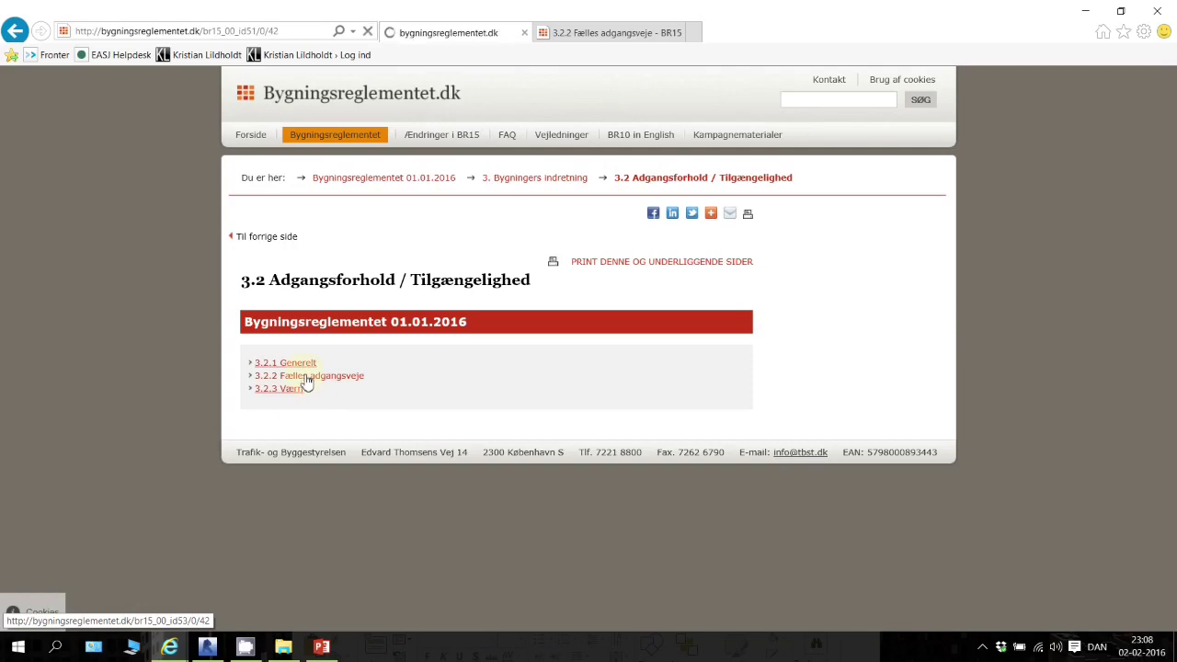
pyautogui.scroll(-3, 349, 396)
pyautogui.scroll(-10, 363, 411)
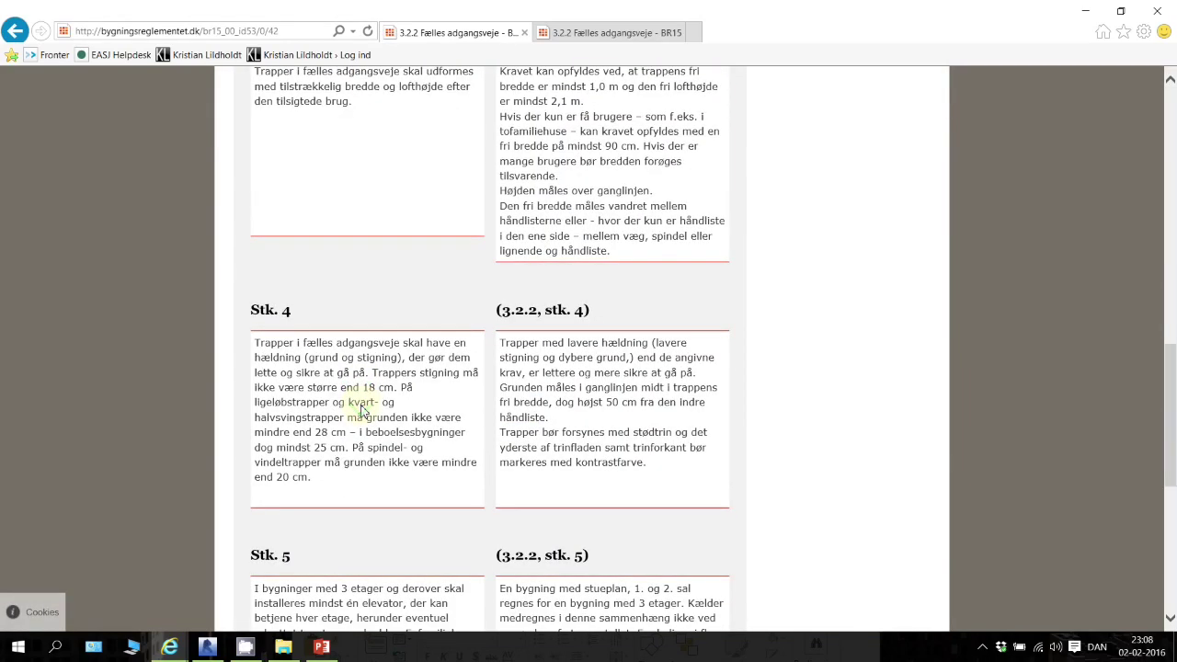
pyautogui.tripleClick(273, 427)
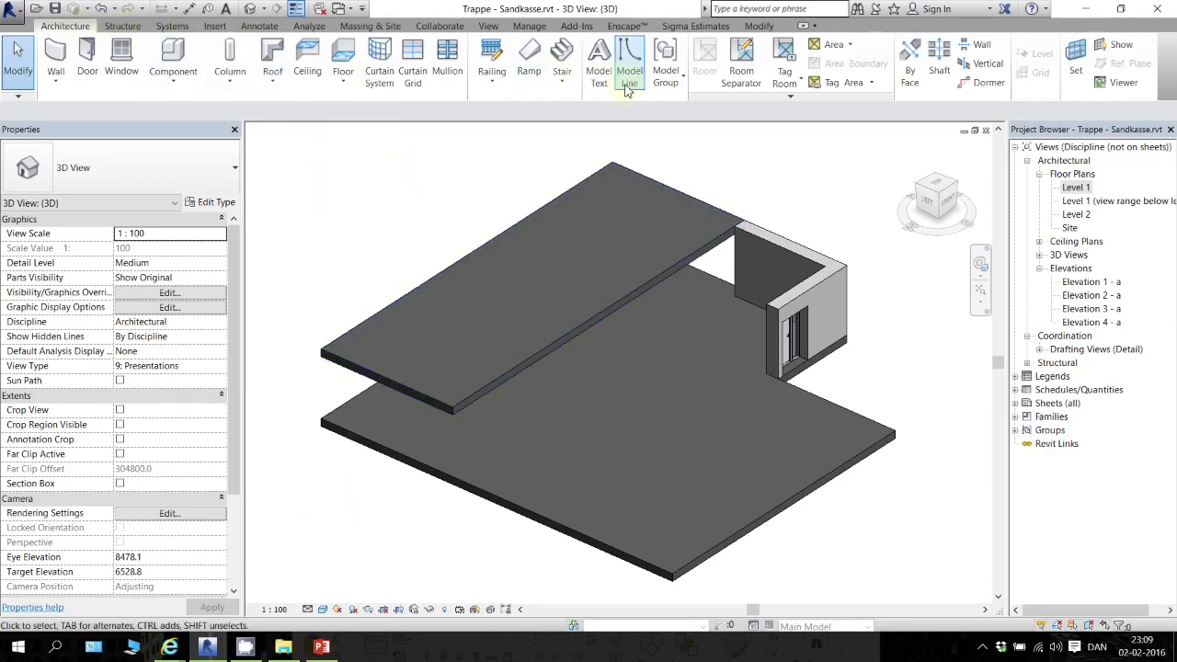
# In the Level 1 plan, start a stair by component with two parallel straight 1000 mm wide runs of 10 and 6 risers, beginning at the upper slab's edge
pyautogui.click(566, 81)
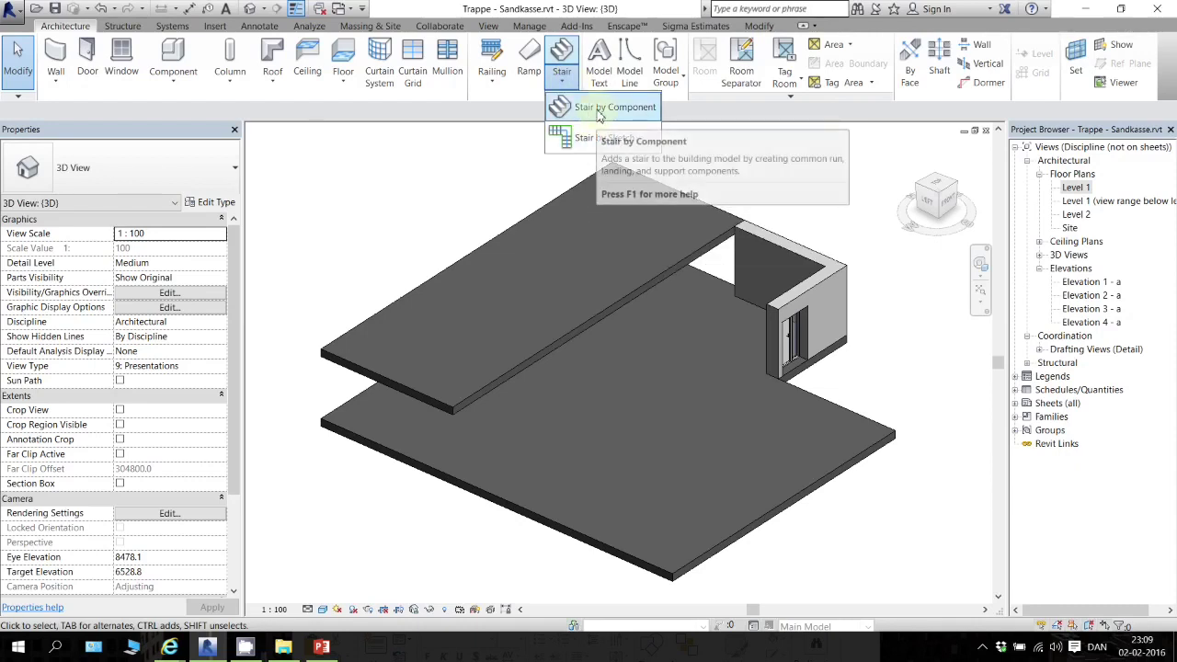
pyautogui.click(602, 107)
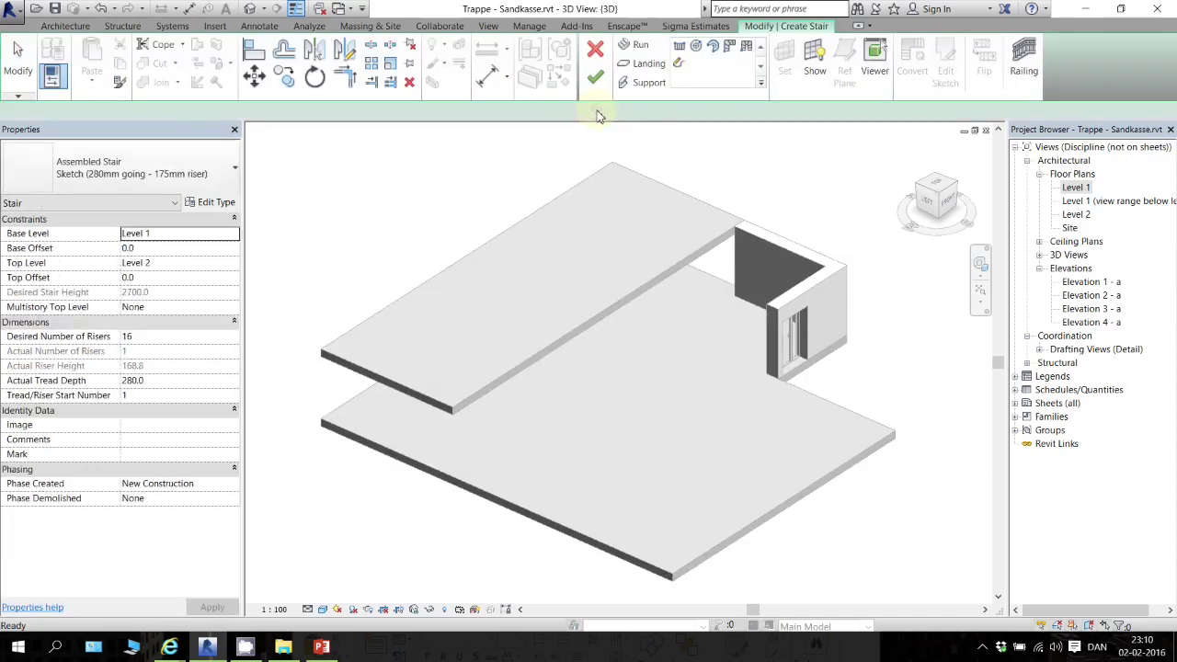
pyautogui.doubleClick(1076, 187)
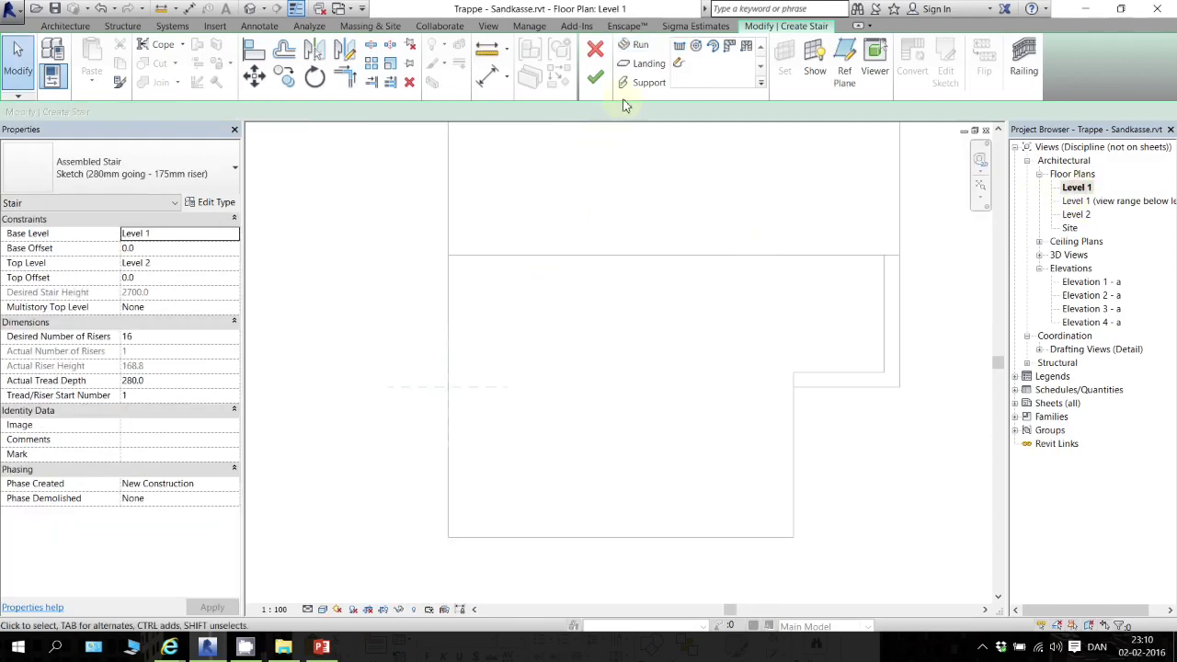
pyautogui.click(680, 48)
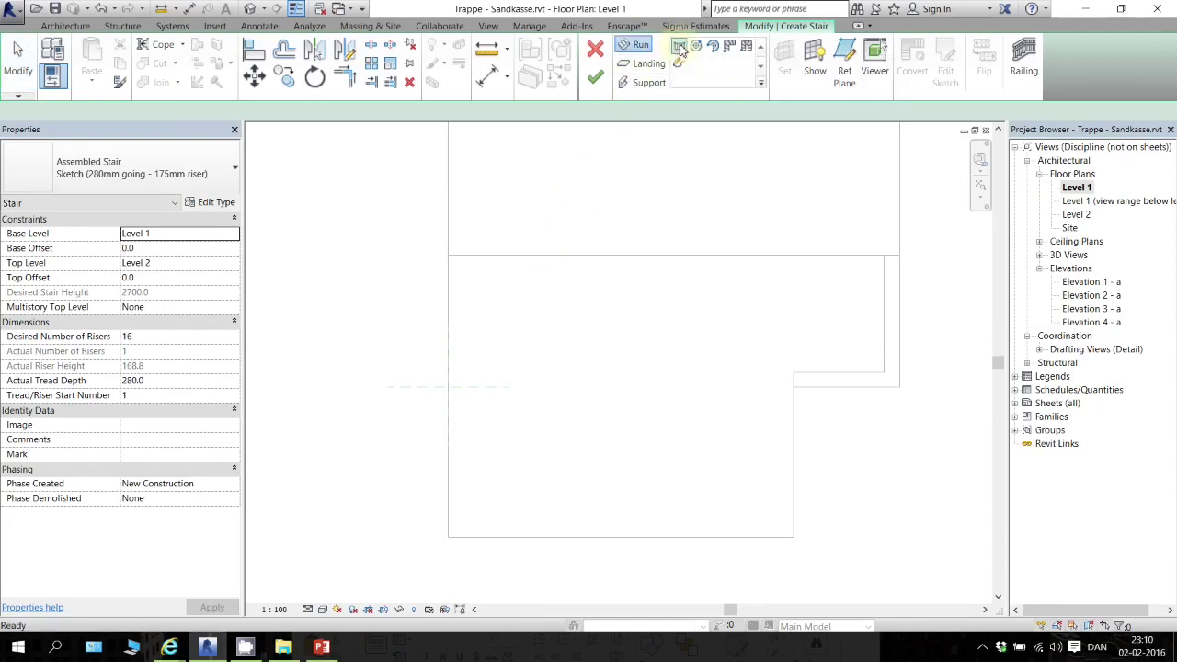
pyautogui.click(582, 264)
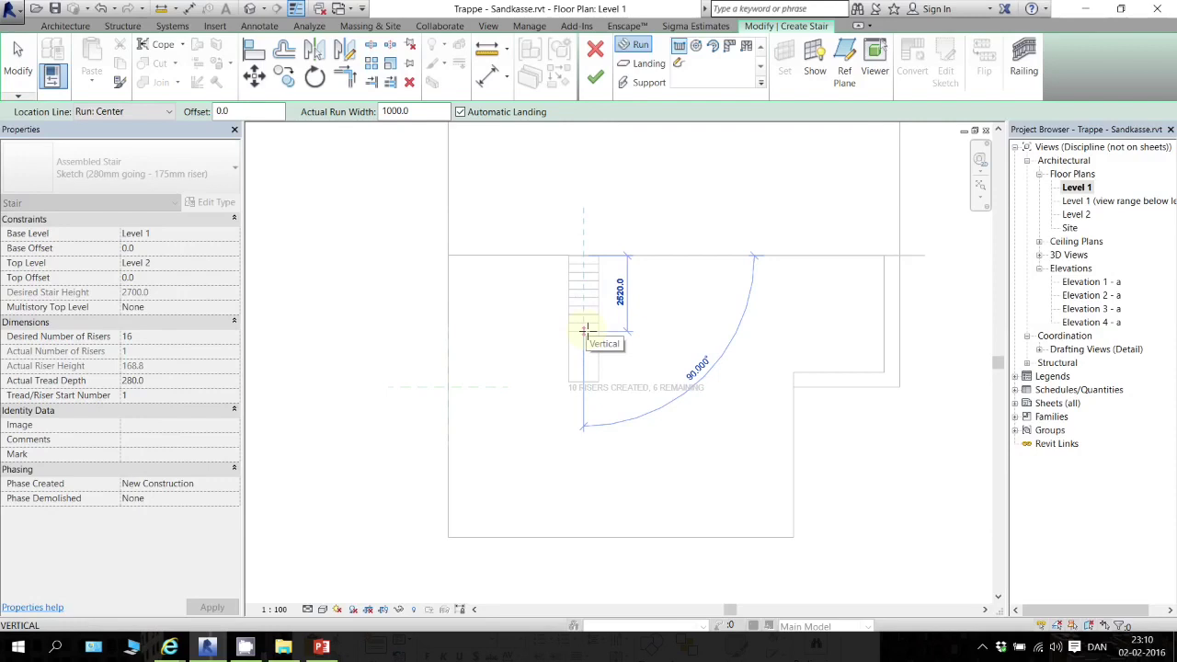
pyautogui.click(586, 331)
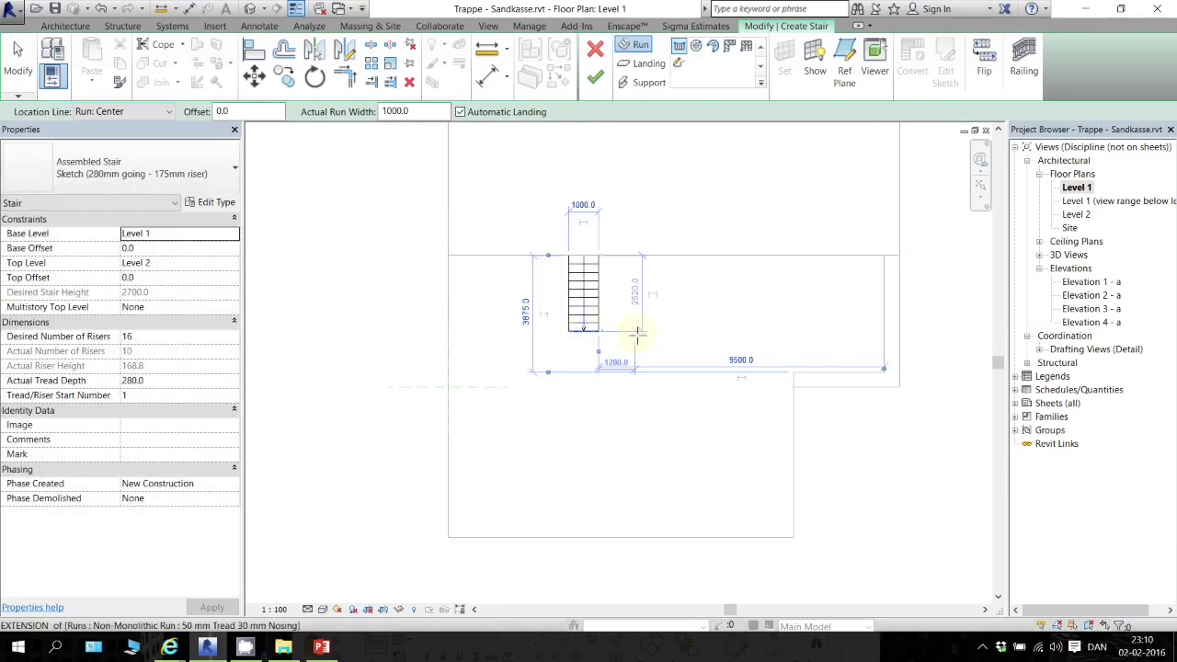
pyautogui.click(625, 332)
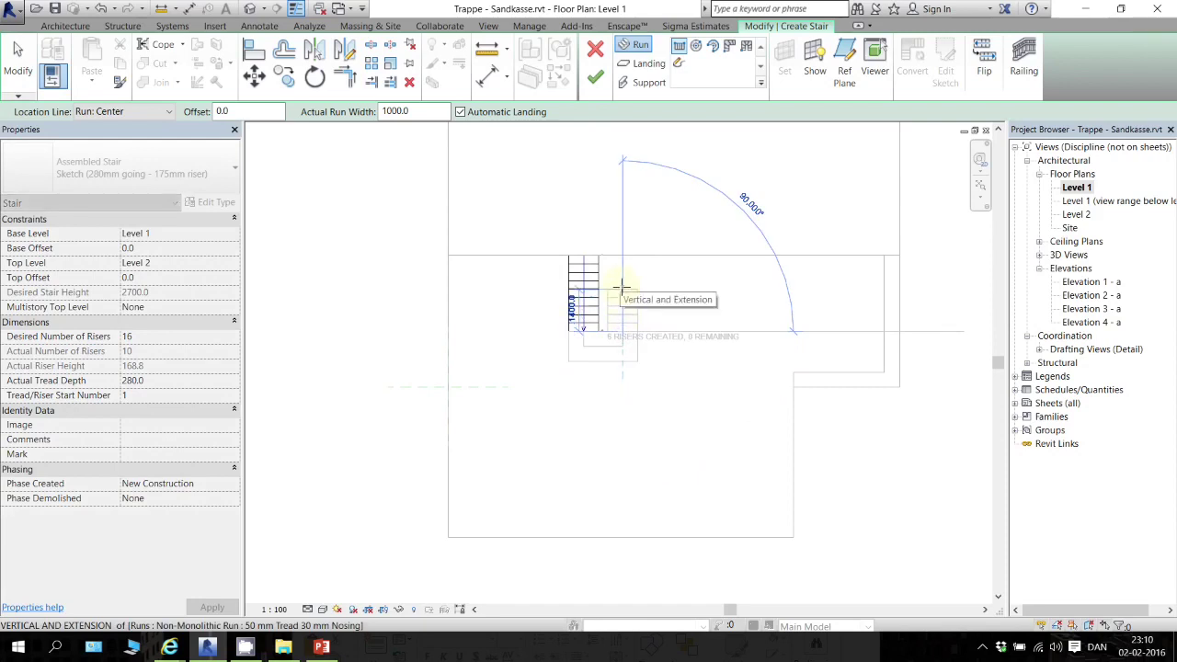
pyautogui.click(622, 287)
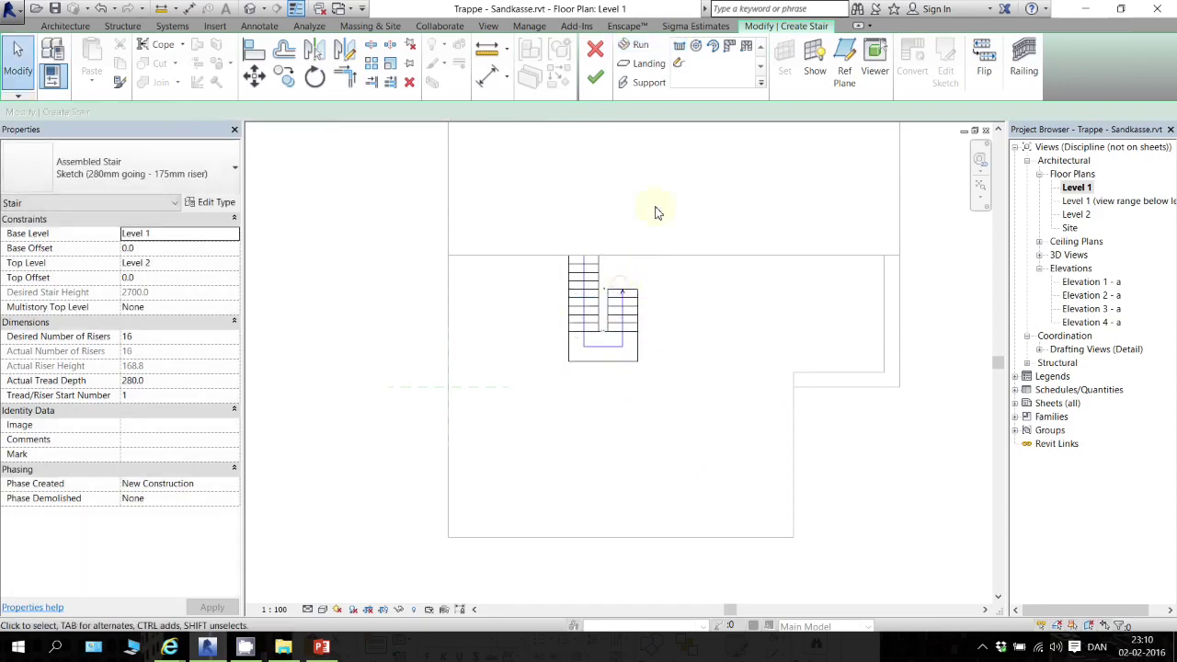
# Try to add a landing between the two straight runs, and finish the stair
pyautogui.click(648, 63)
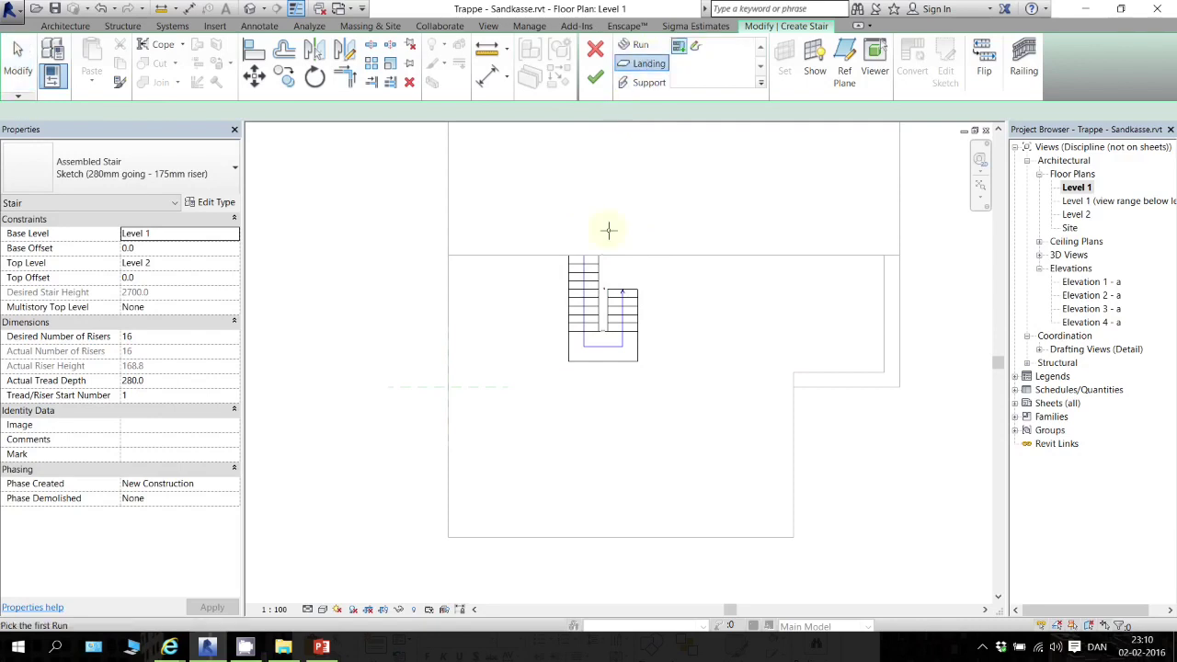
pyautogui.click(583, 331)
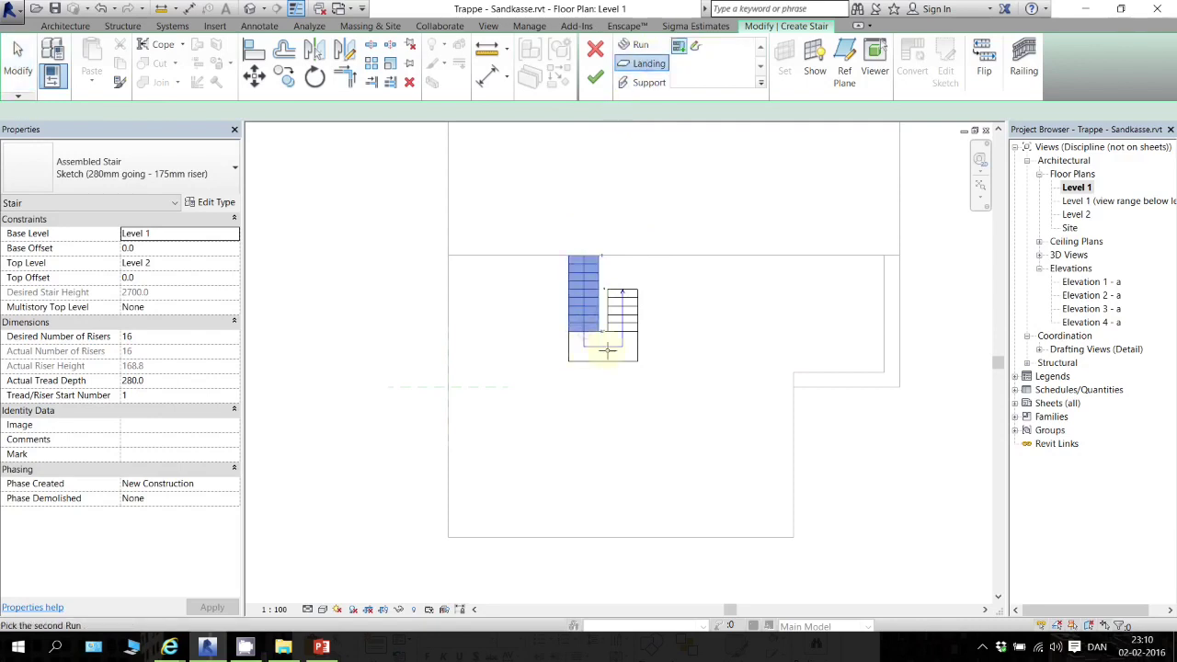
pyautogui.click(626, 332)
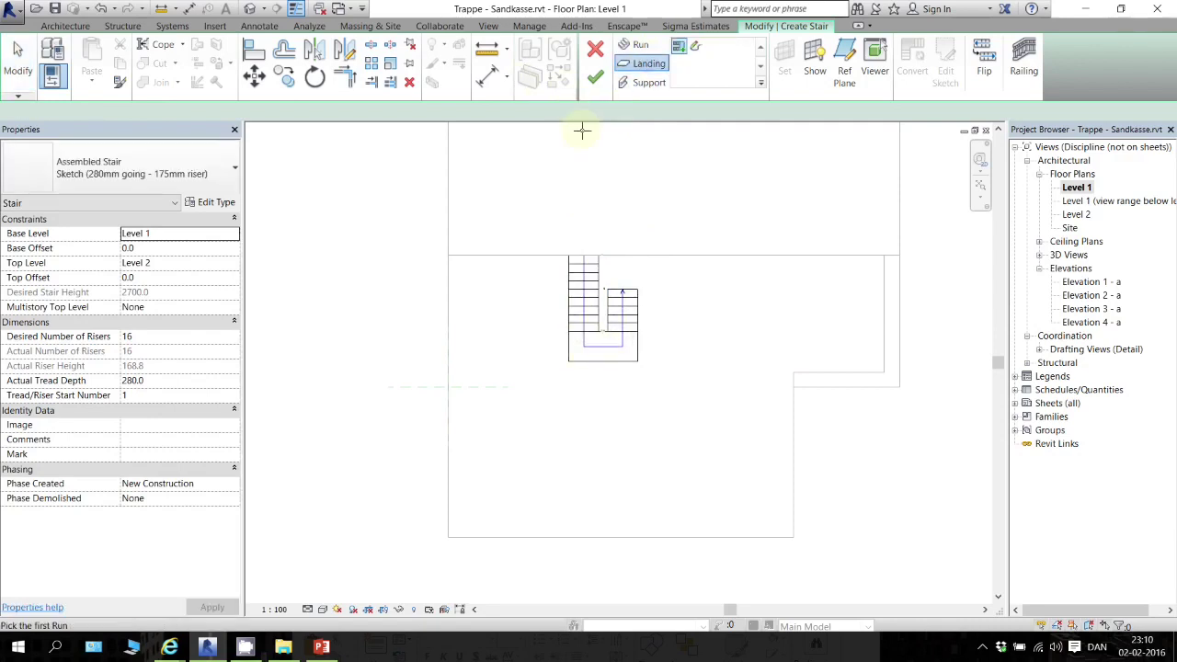
pyautogui.click(596, 81)
# Check the U-shaped stair in 3D, and flip its up direction in the Level 1 plan so it climbs from the short run
pyautogui.click(276, 9)
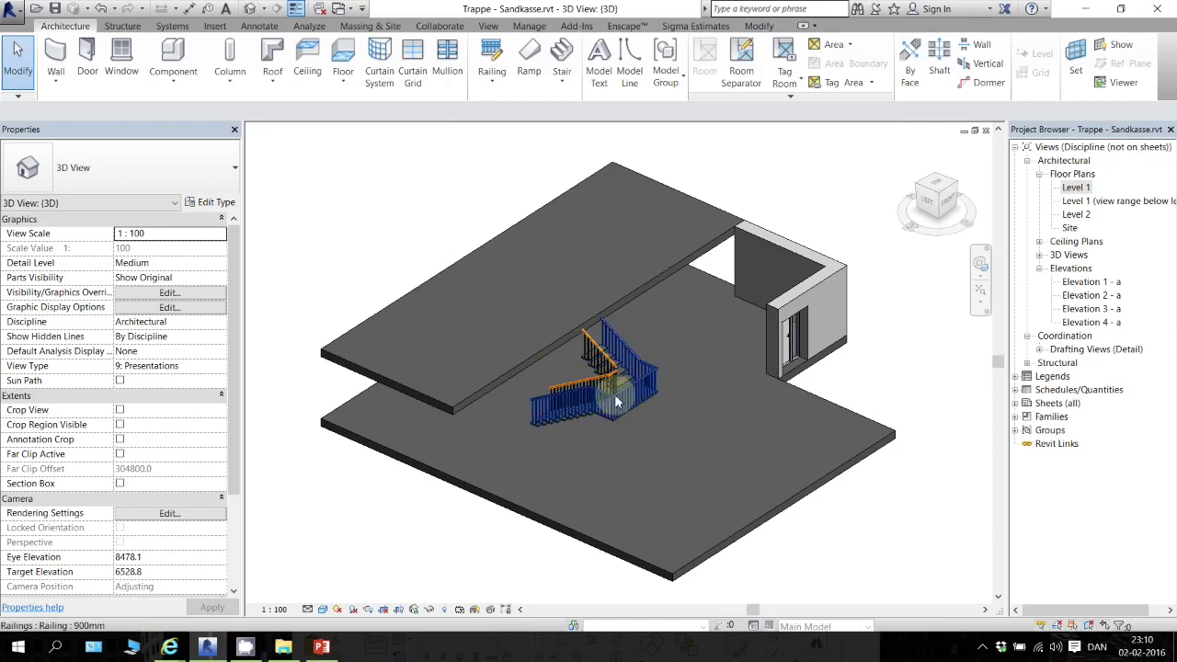
pyautogui.scroll(5, 614, 394)
pyautogui.keyDown('shift'); pyautogui.moveTo(625, 391); pyautogui.dragTo(691, 365, button='middle'); pyautogui.keyUp('shift')
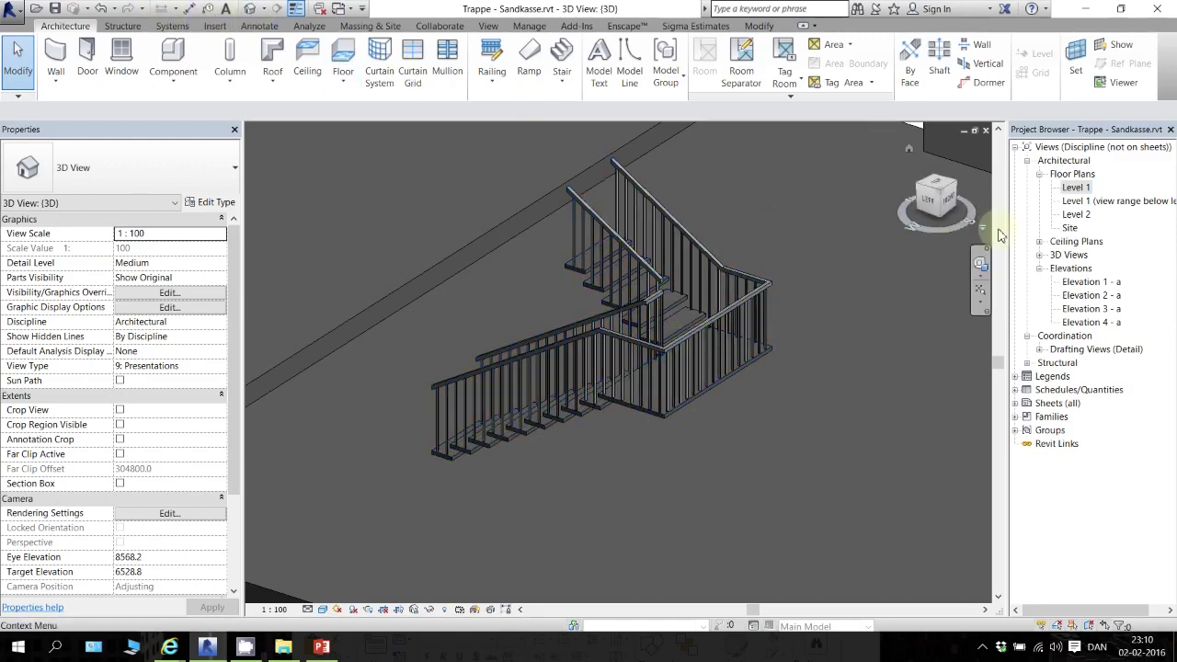
pyautogui.doubleClick(1076, 189)
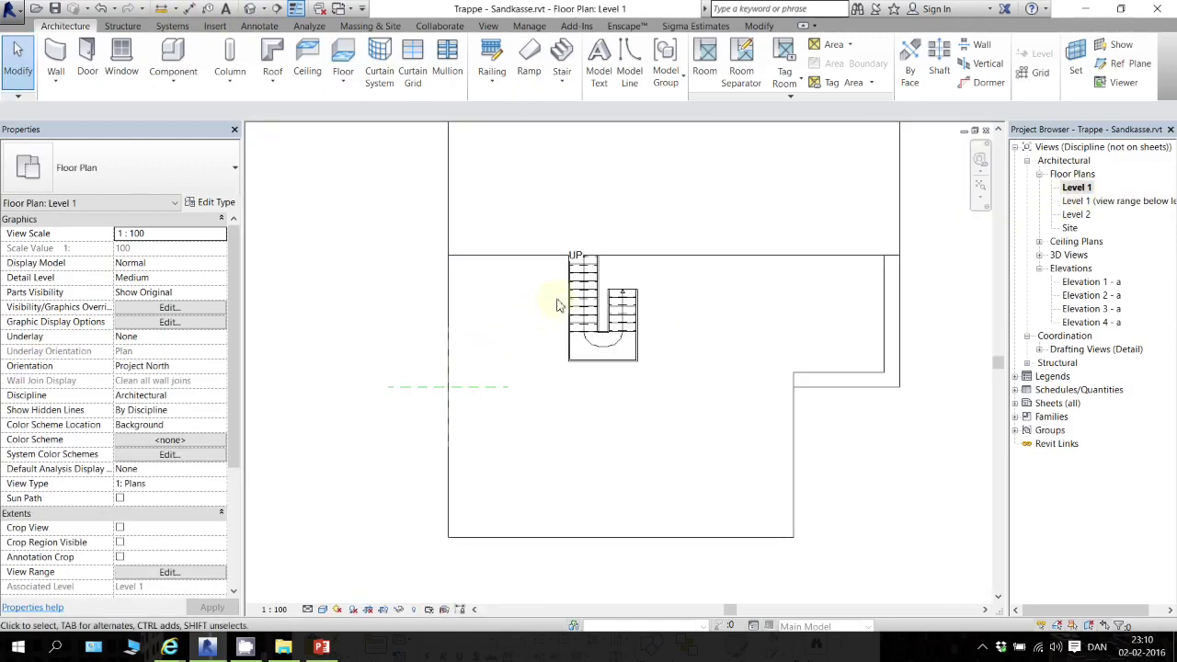
pyautogui.click(621, 285)
pyautogui.scroll(3, 622, 284)
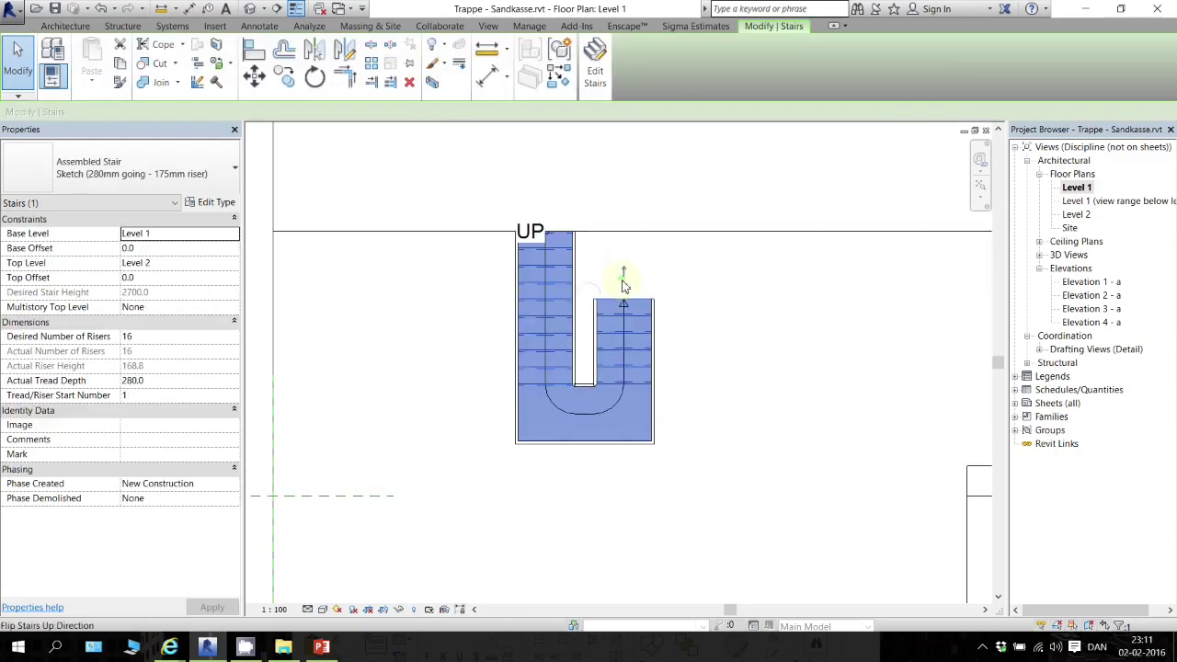
pyautogui.click(623, 273)
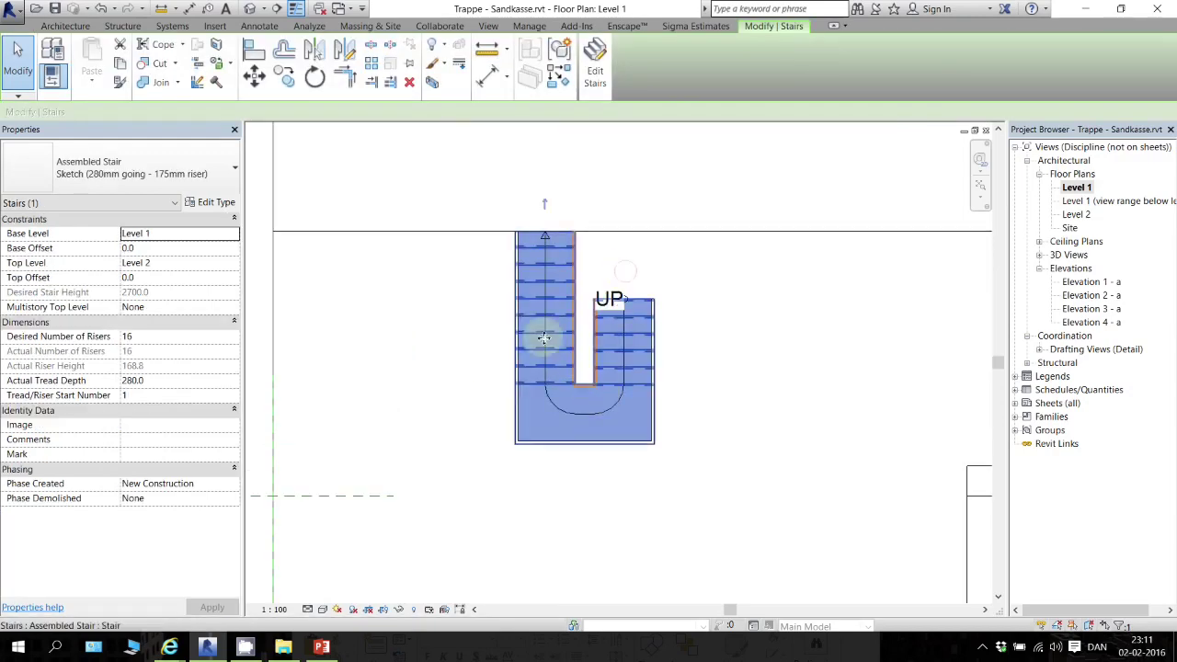
pyautogui.click(404, 314)
# Delete the U-shaped stair in the 3D view
pyautogui.click(250, 8)
pyautogui.moveTo(448, 363)
pyautogui.keyDown('shift'); pyautogui.mouseDown(button='middle')
pyautogui.moveTo(433, 389)
pyautogui.moveTo(488, 328)
pyautogui.moveTo(455, 321)
pyautogui.moveTo(407, 387)
pyautogui.moveTo(443, 358)
pyautogui.mouseUp(button='middle'); pyautogui.keyUp('shift')
pyautogui.click(448, 344)
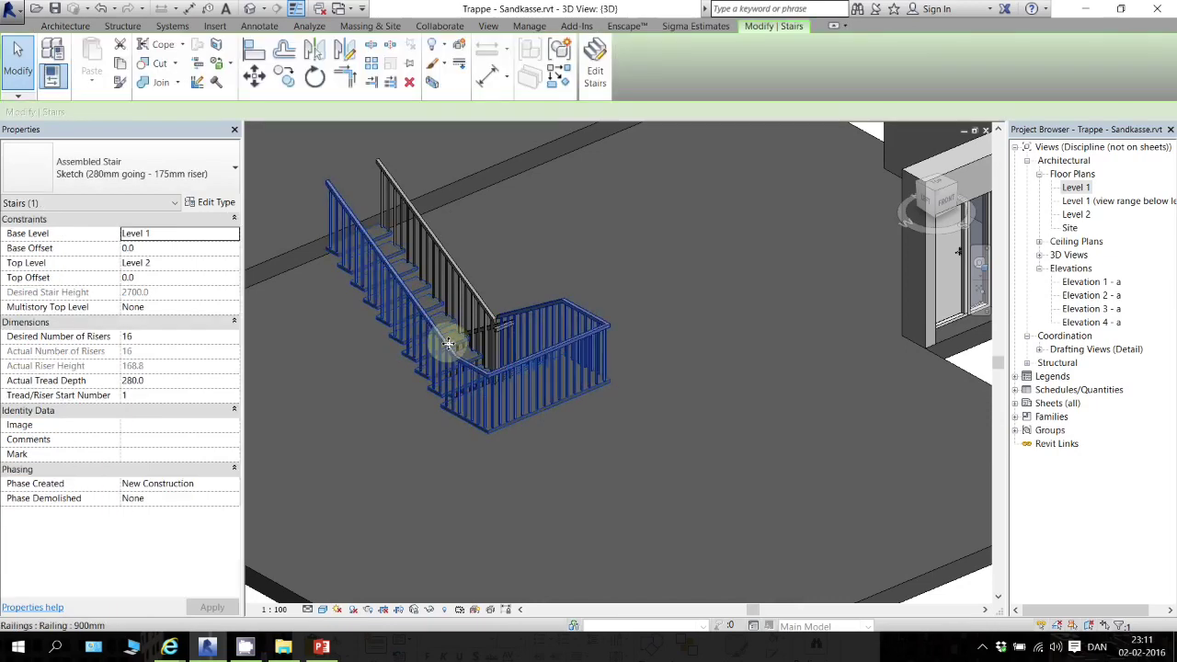
pyautogui.press('Delete')
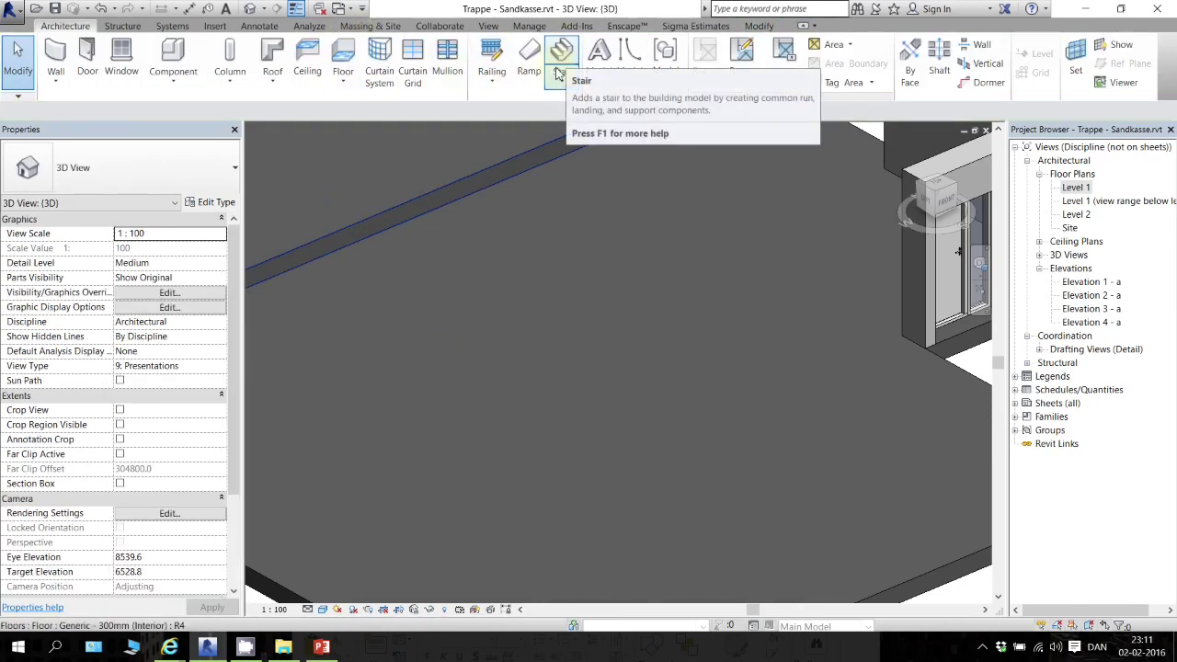
# In the Level 1 plan, create a component stair with a 16-riser center-ends spiral run of about 2580 mm radius, starting at the upper slab's edge
pyautogui.click(560, 81)
pyautogui.click(590, 107)
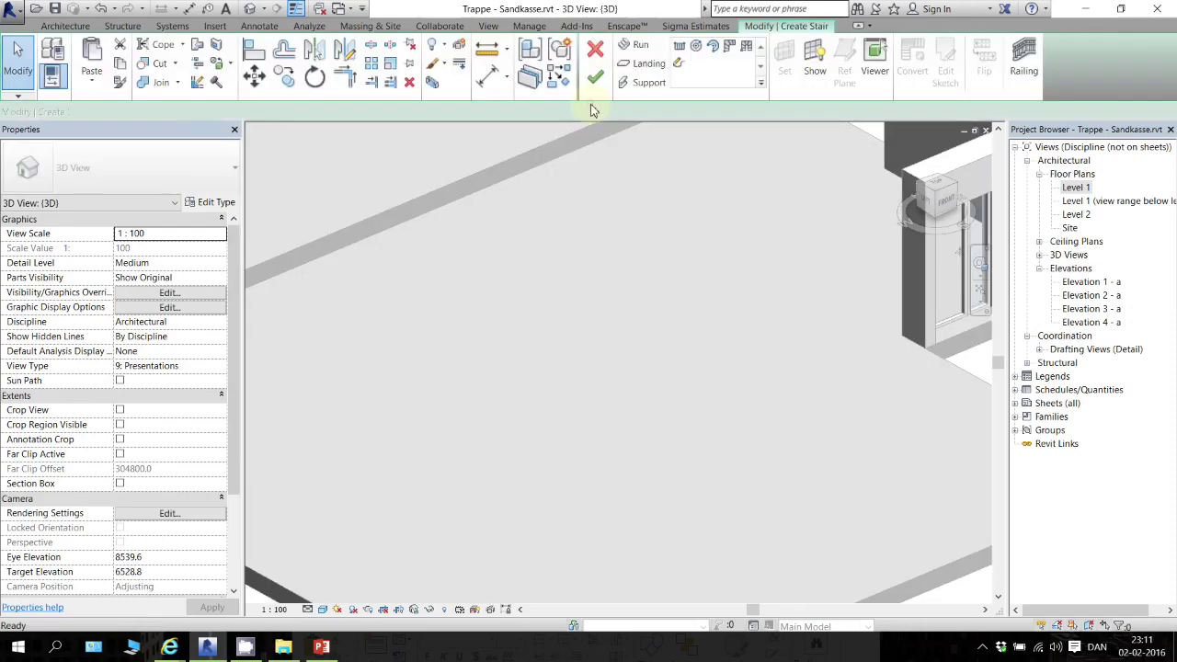
pyautogui.click(712, 46)
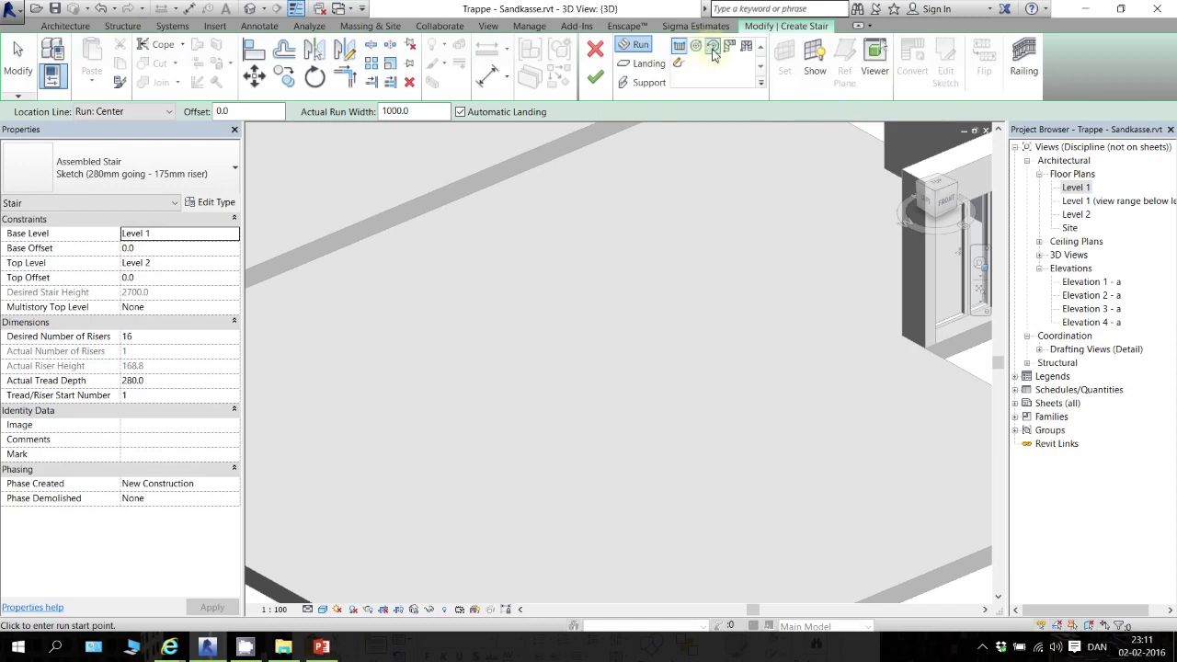
pyautogui.doubleClick(1075, 187)
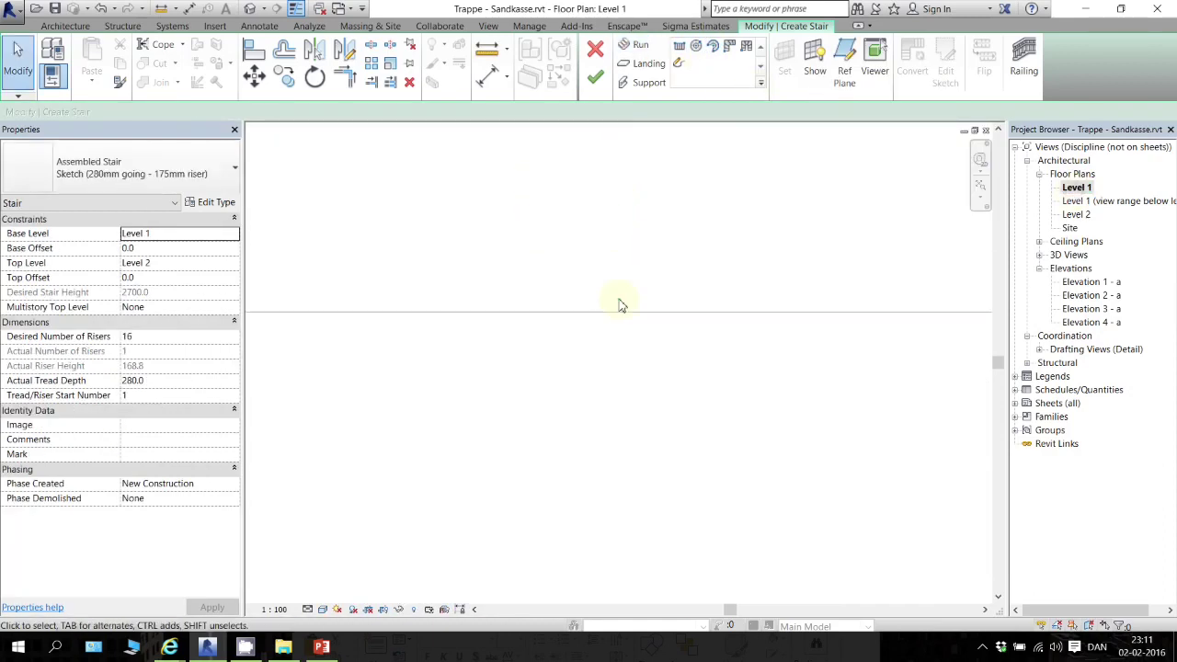
pyautogui.click(712, 46)
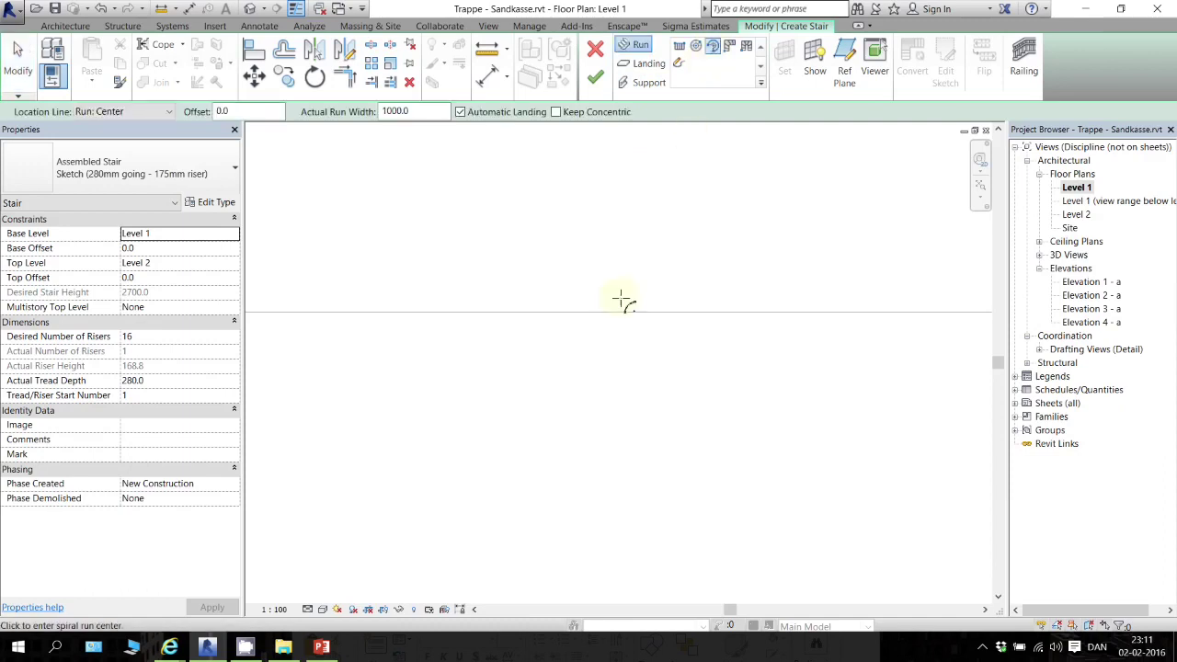
pyautogui.click(546, 313)
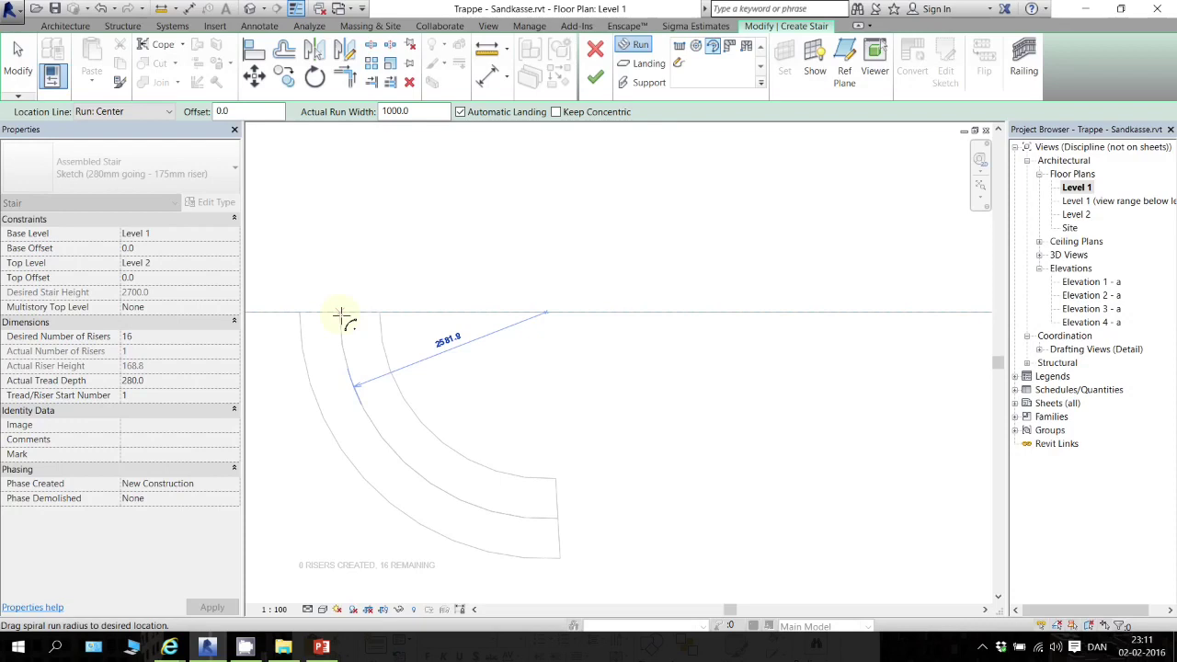
pyautogui.click(341, 317)
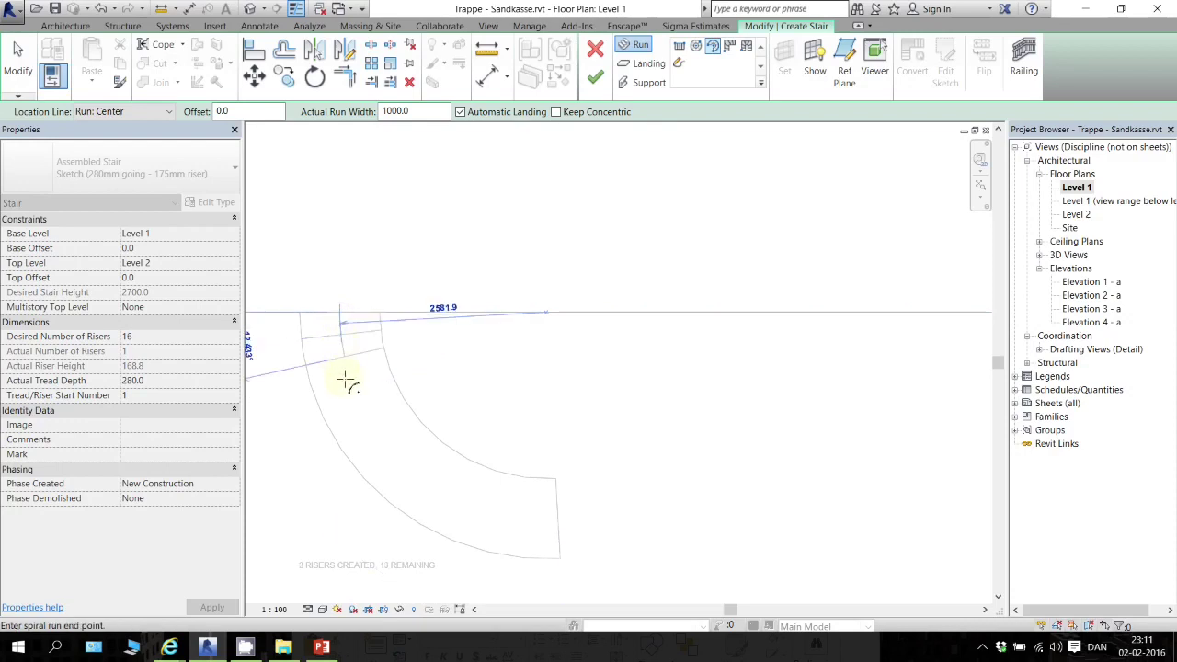
pyautogui.click(602, 546)
pyautogui.press('Escape')
pyautogui.scroll(-4, 562, 423)
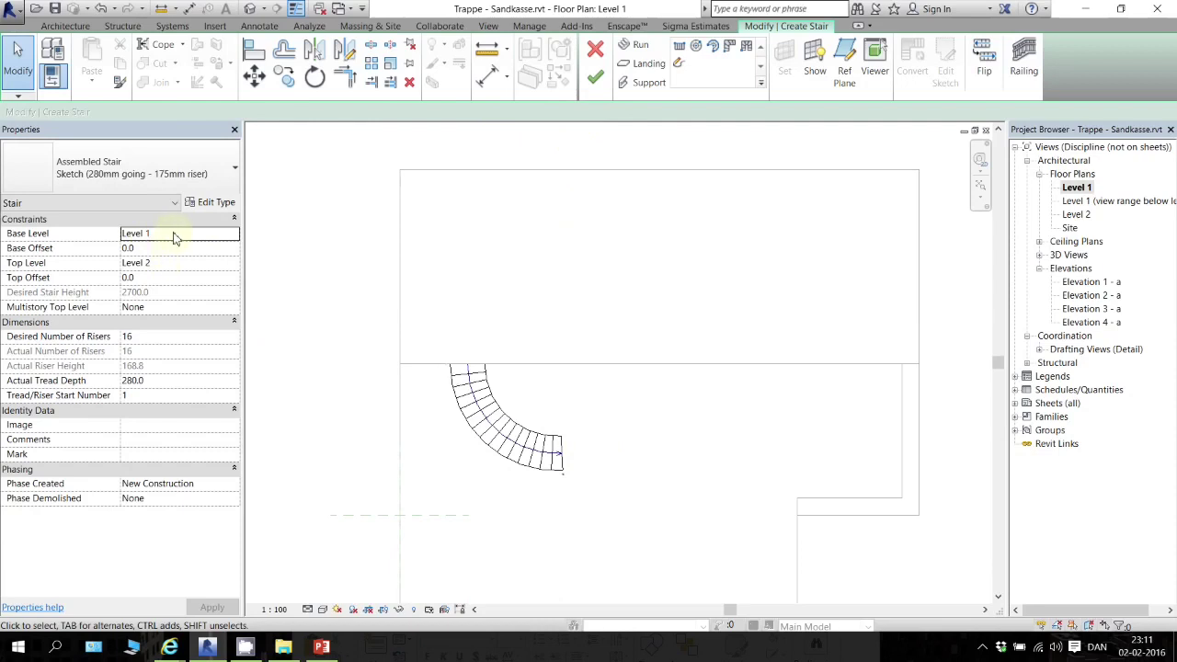
pyautogui.click(595, 79)
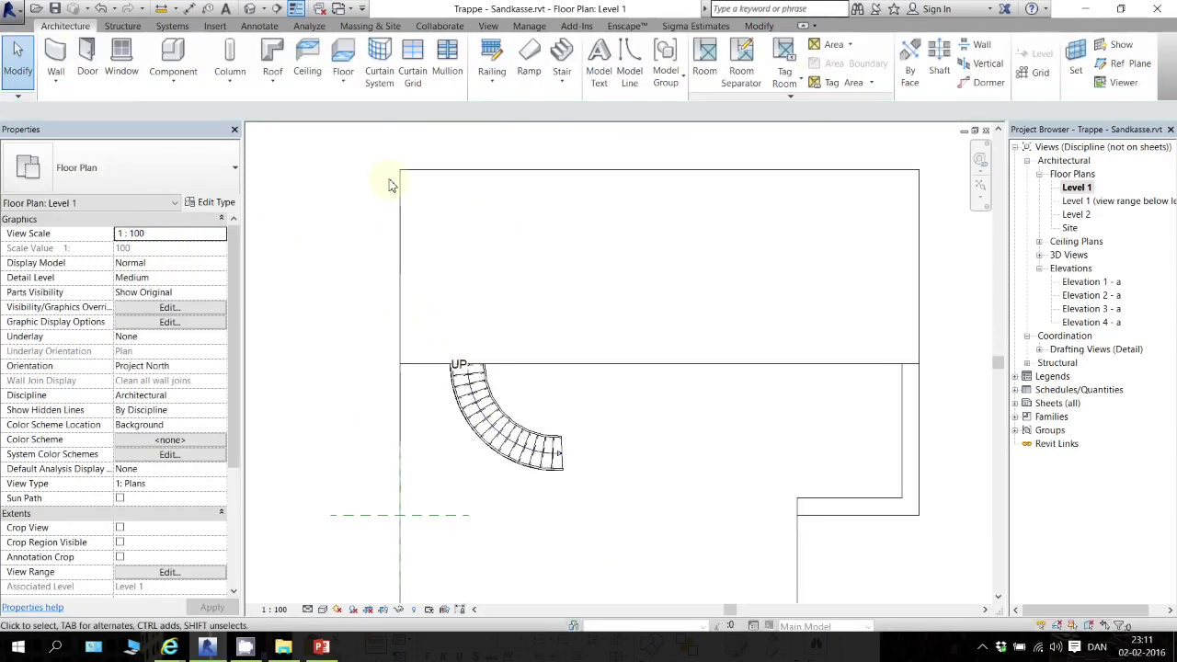
# Check the curved stair in 3D, and flip its up direction in the Level 1 plan so it climbs toward the upper slab
pyautogui.click(249, 8)
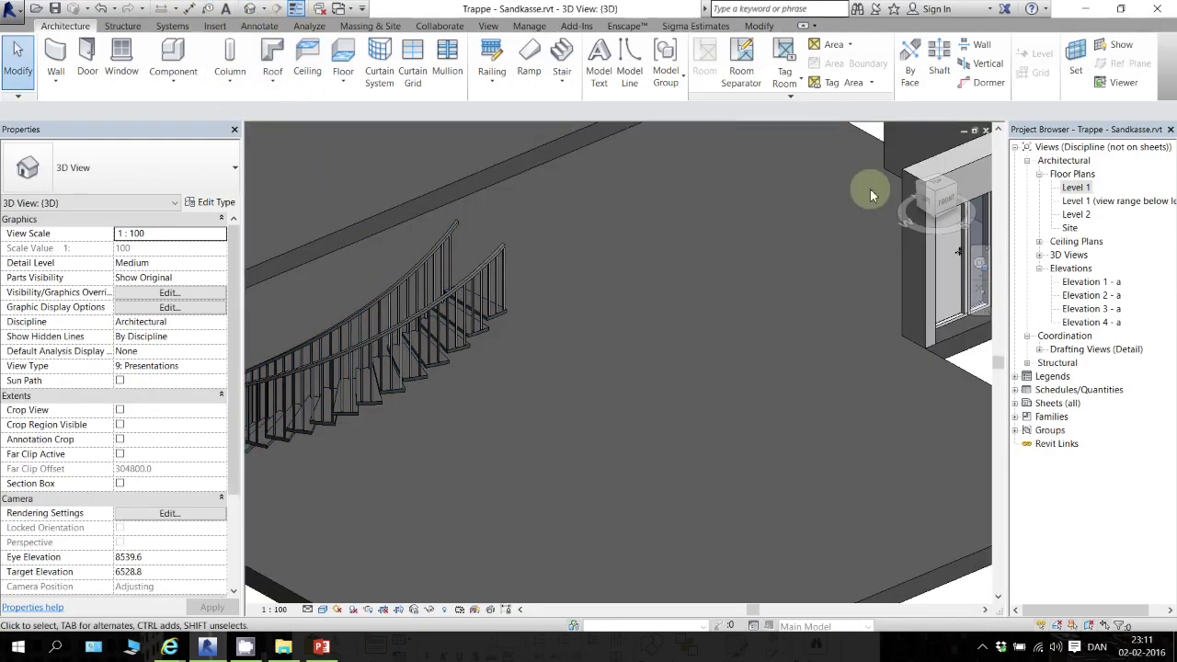
pyautogui.doubleClick(1067, 190)
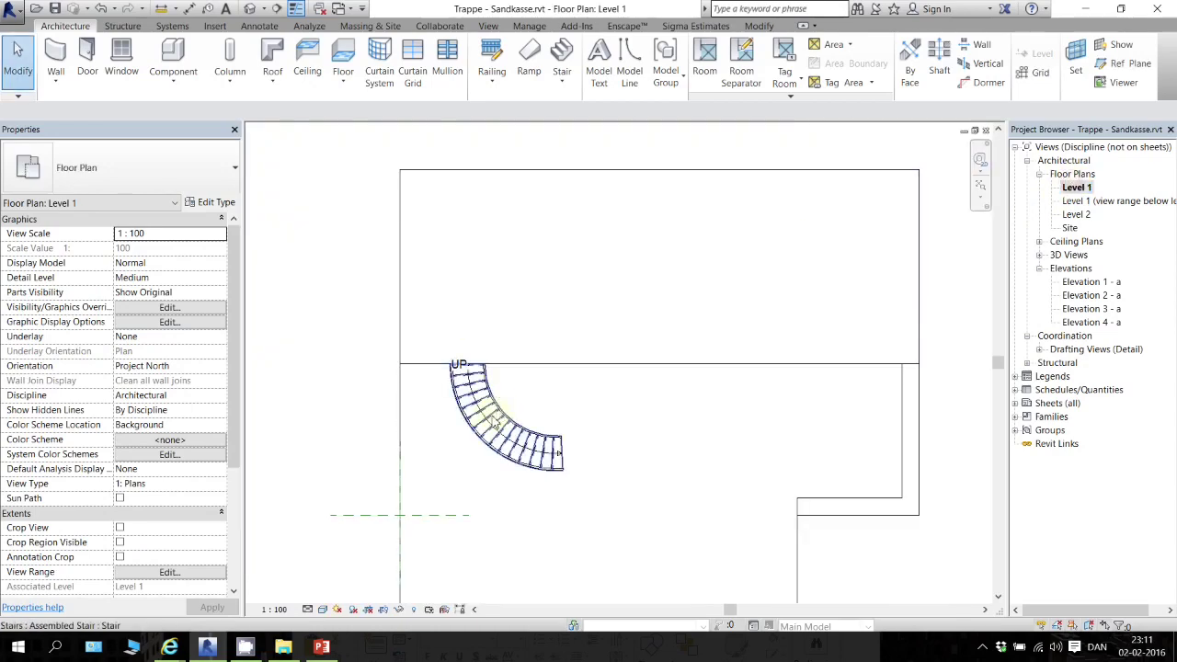
pyautogui.click(527, 454)
pyautogui.click(590, 452)
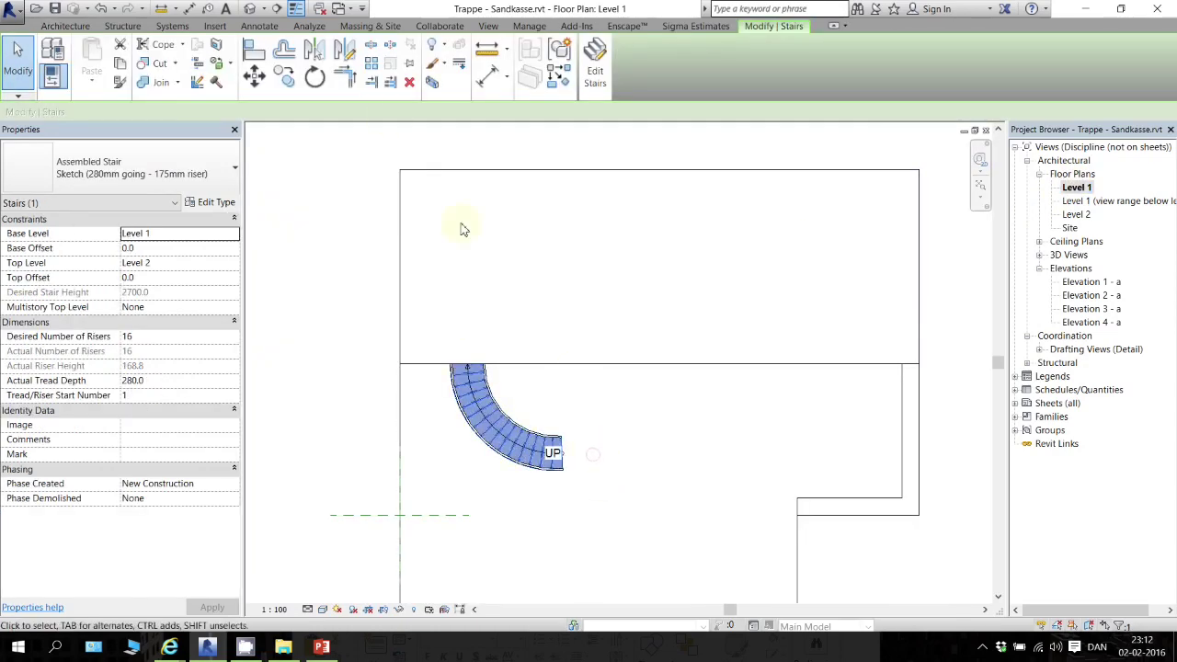
# Inspect the curved stair against both slabs in the 3D view and delete it
pyautogui.click(322, 8)
pyautogui.keyDown('shift'); pyautogui.moveTo(446, 447); pyautogui.dragTo(436, 386, button='middle'); pyautogui.keyUp('shift')
pyautogui.moveTo(577, 248); pyautogui.dragTo(603, 465, button='middle')
pyautogui.keyDown('shift'); pyautogui.moveTo(546, 519); pyautogui.dragTo(432, 522, button='middle'); pyautogui.keyUp('shift')
pyautogui.click(391, 479)
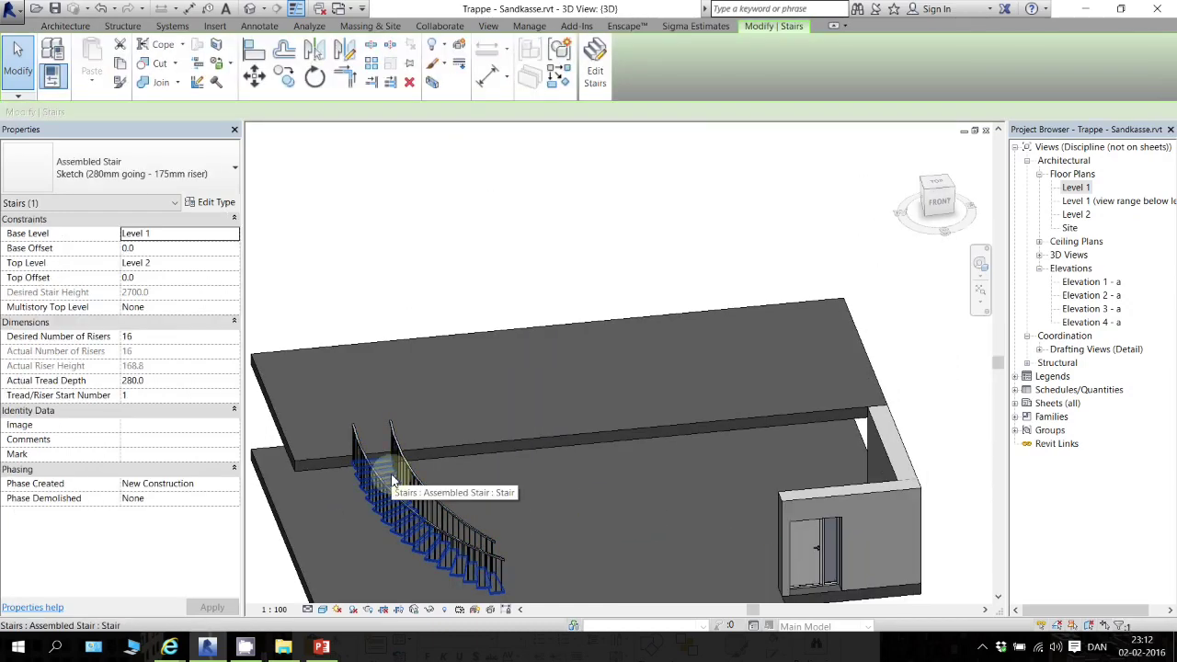
pyautogui.press('Delete')
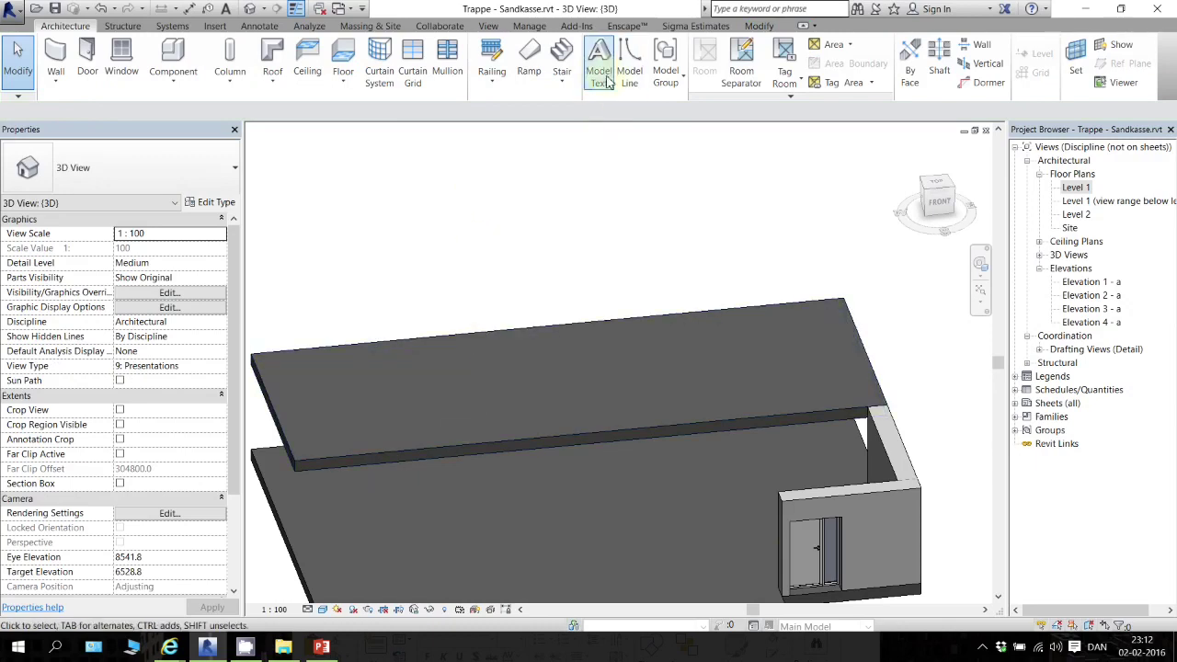
# Start a new component stair and place a straight 16-riser run in the Level 1 plan, perpendicular to the upper slab's edge
pyautogui.click(607, 107)
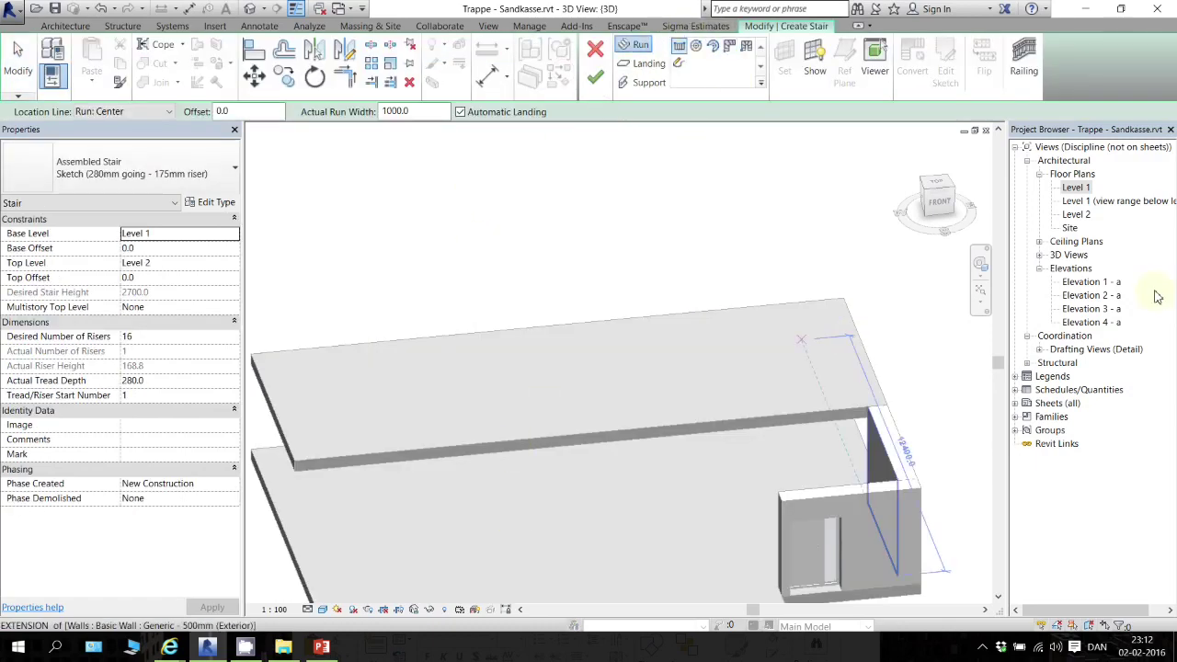
pyautogui.doubleClick(1076, 187)
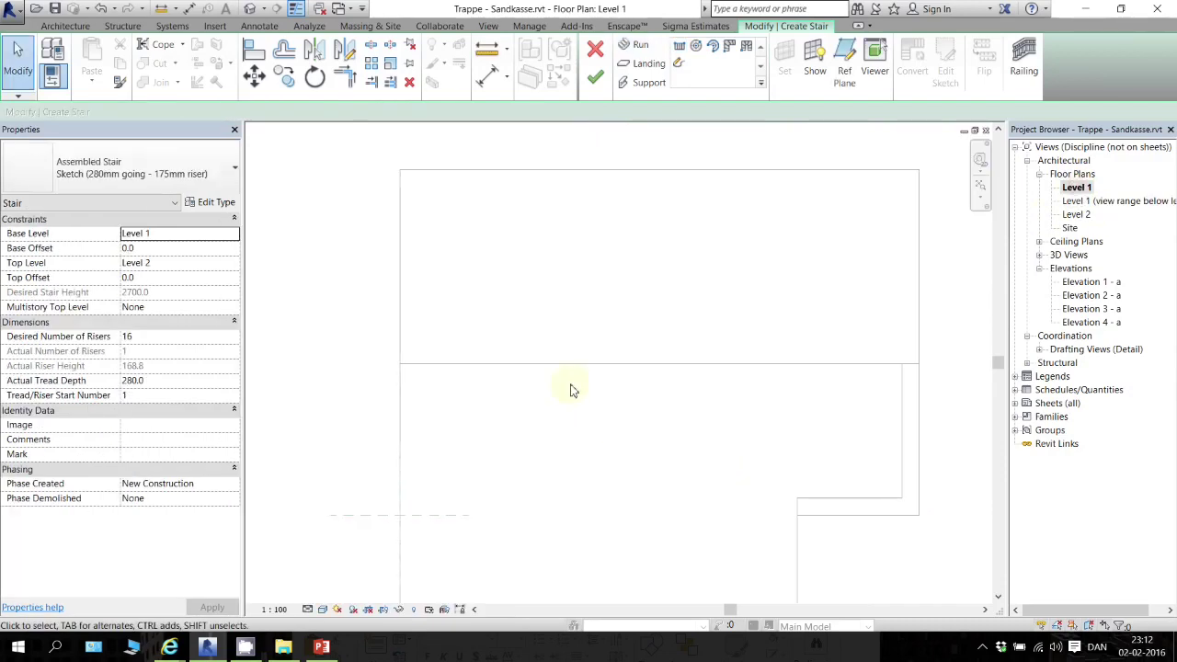
pyautogui.click(634, 44)
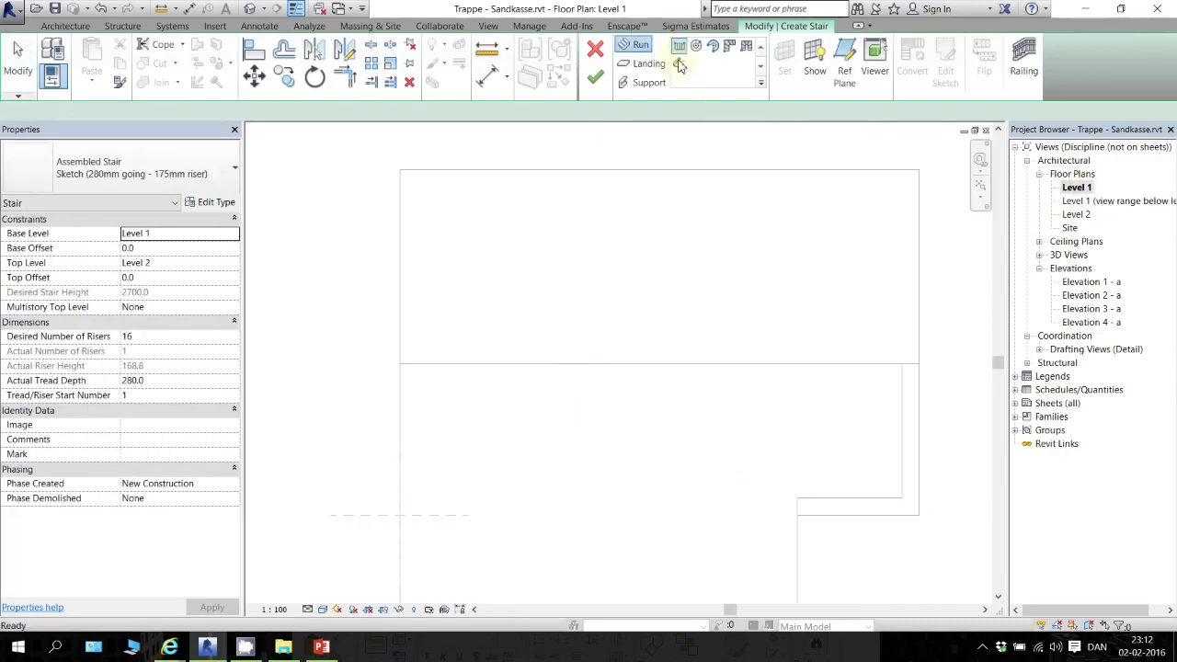
pyautogui.click(545, 365)
pyautogui.click(545, 511)
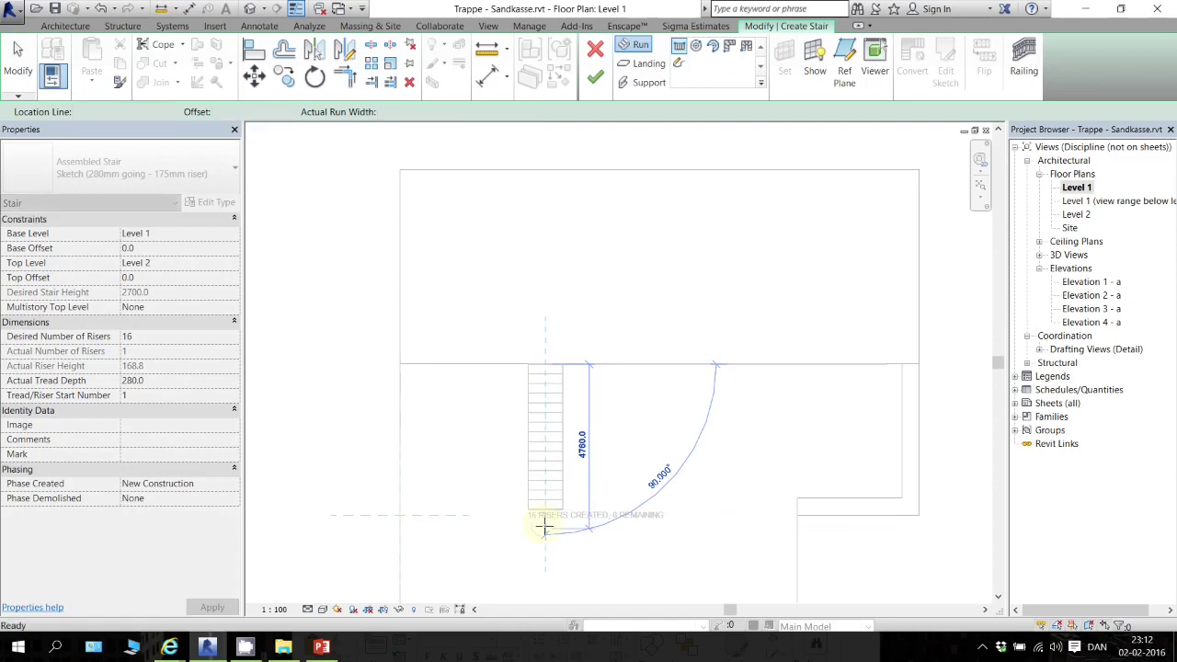
pyautogui.press('Escape')
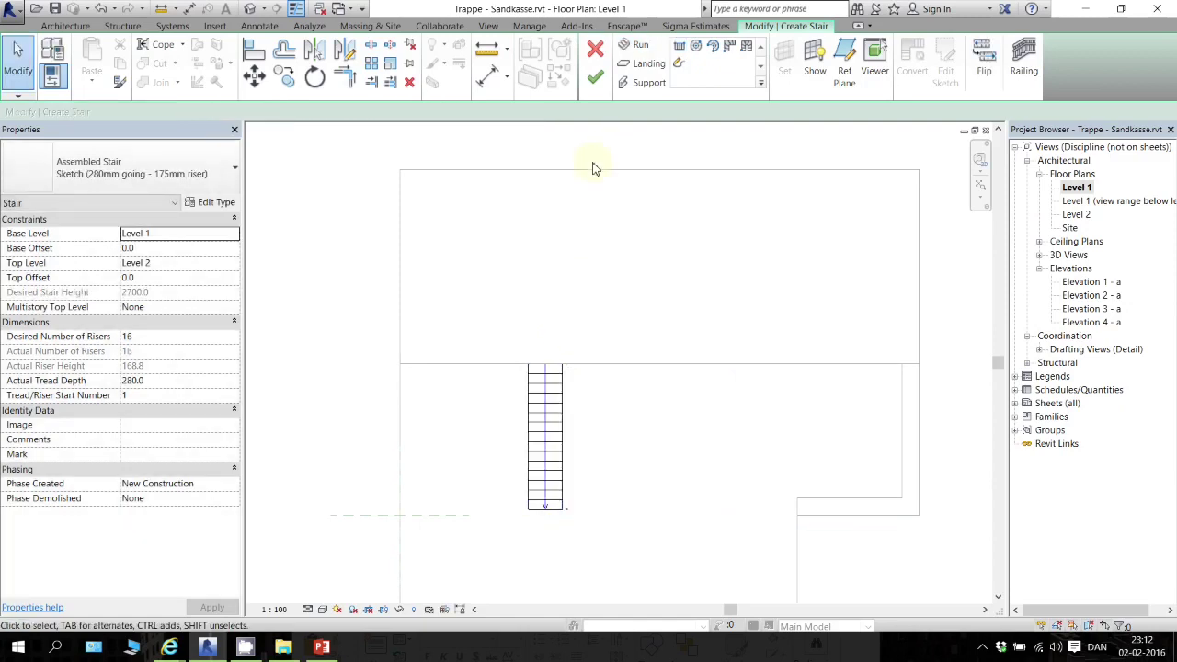
# Finish the straight stair and flip its up direction so it climbs toward the upper slab
pyautogui.click(552, 478)
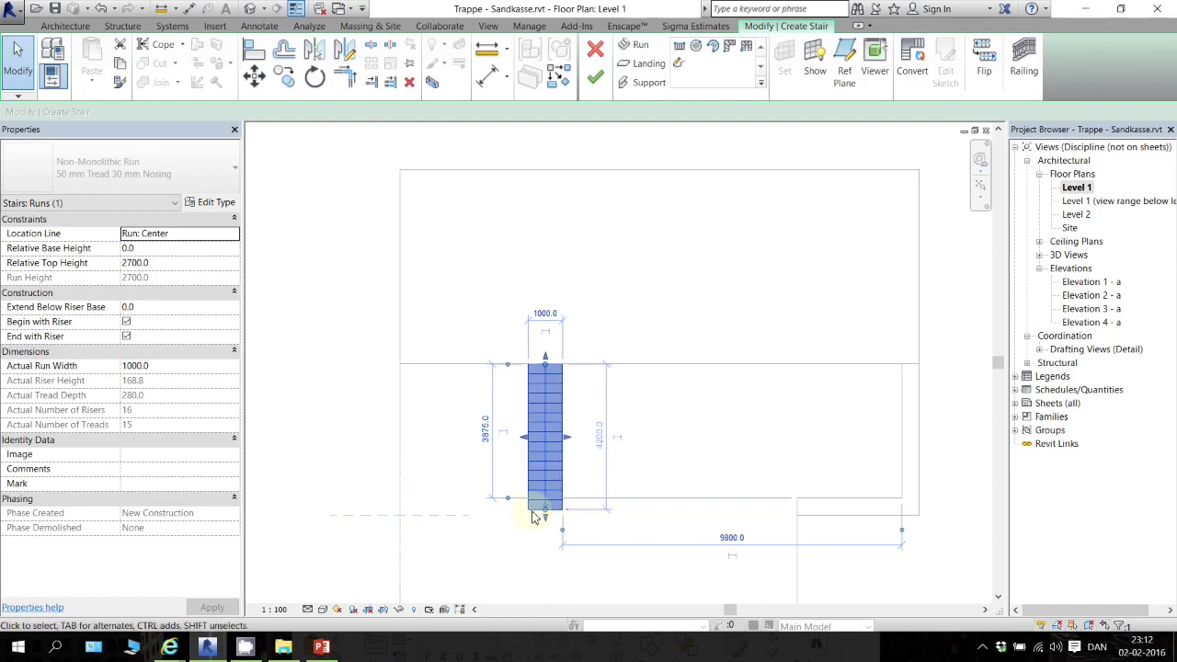
pyautogui.click(641, 440)
pyautogui.click(559, 480)
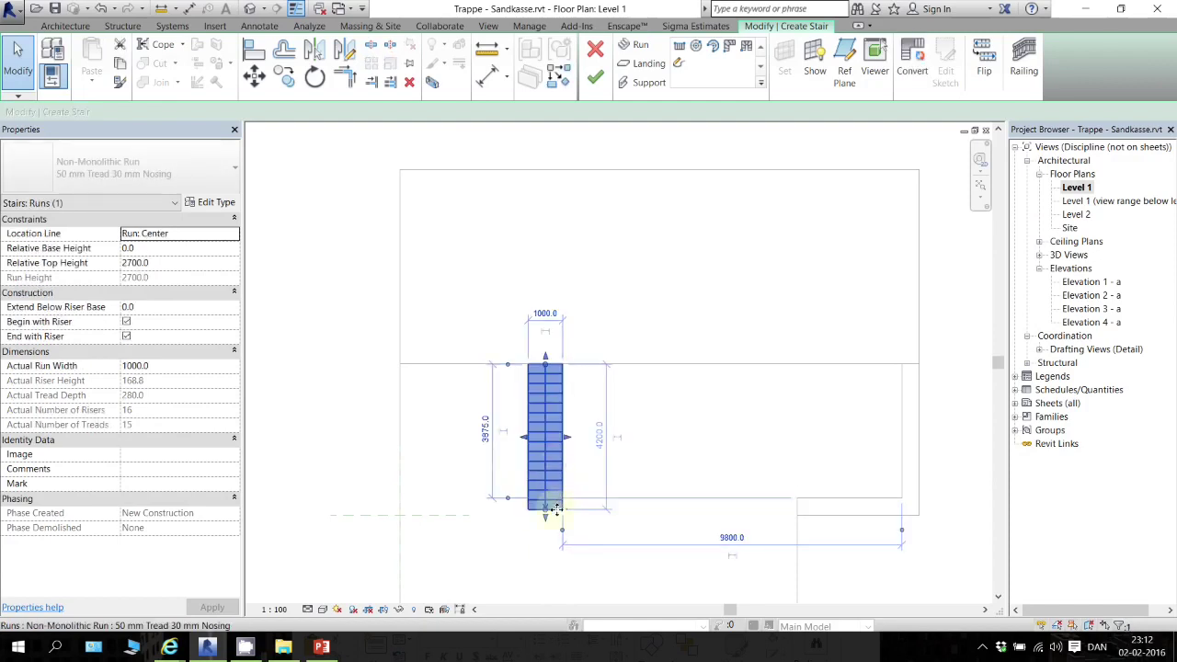
pyautogui.scroll(2, 550, 522)
pyautogui.scroll(3, 550, 522)
pyautogui.scroll(-4, 559, 533)
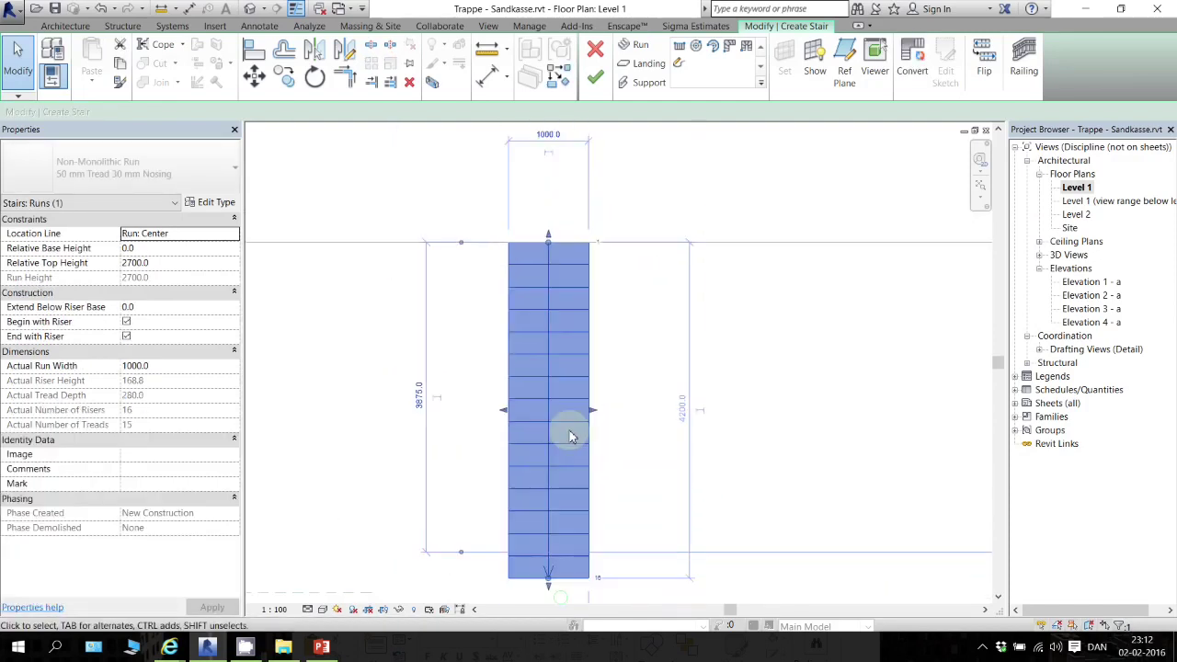
pyautogui.click(595, 77)
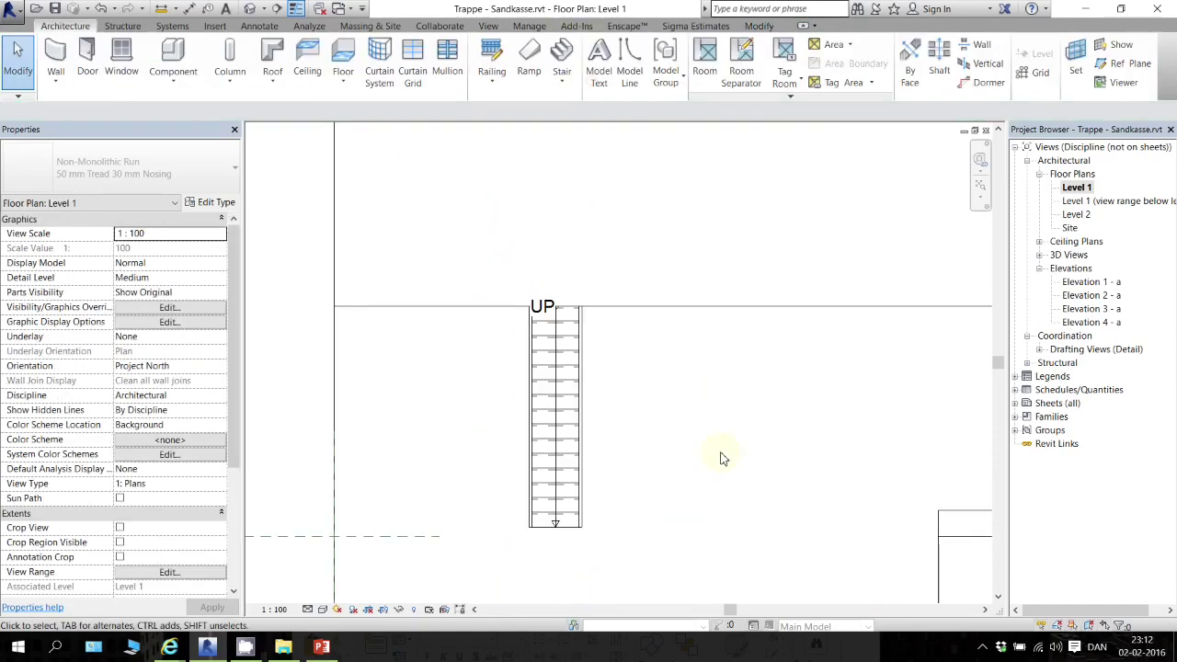
pyautogui.click(546, 475)
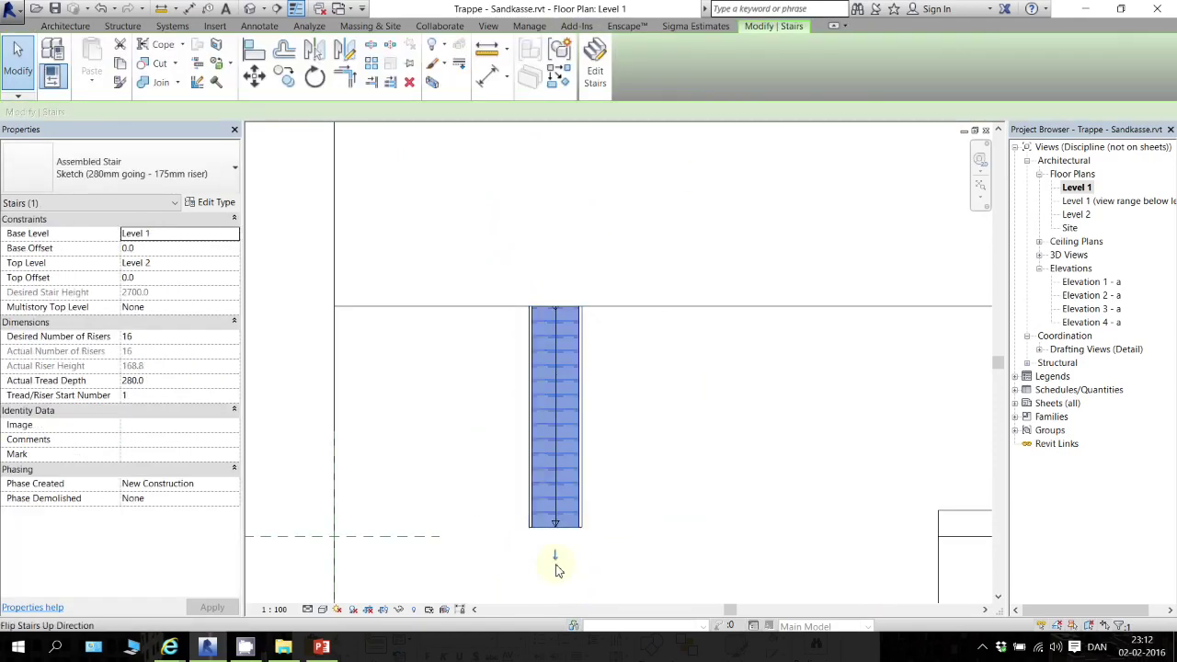
pyautogui.click(474, 450)
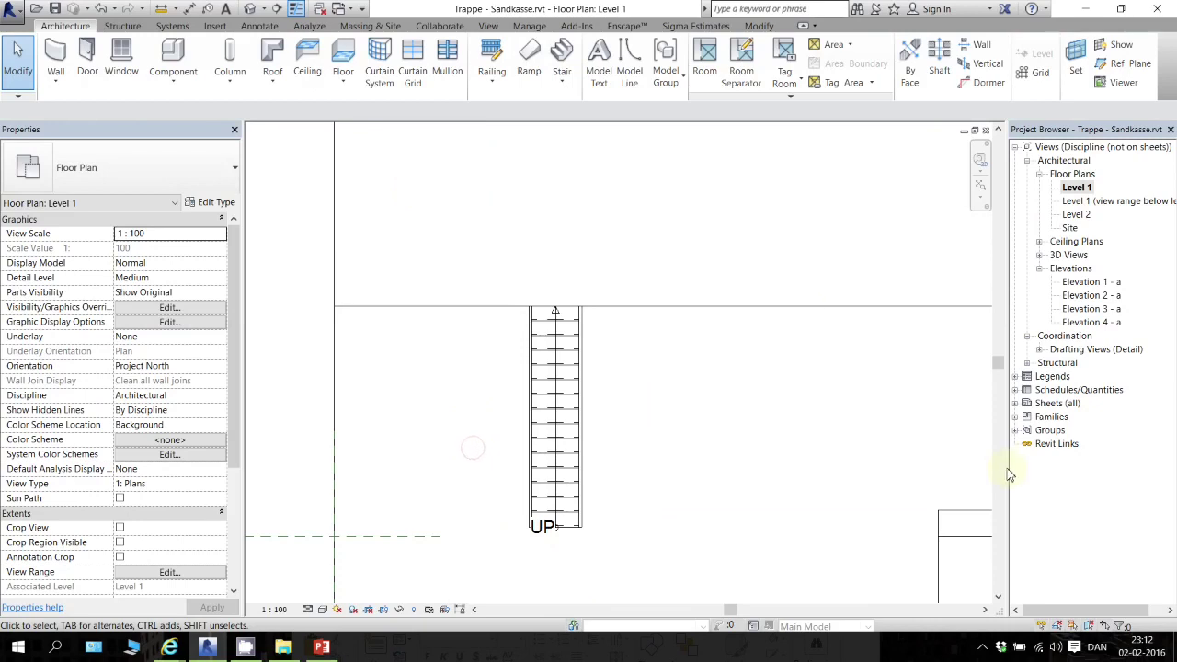
# Edit the straight stair, convert its run to a custom sketch-based component, and open the run's sketch
pyautogui.click(563, 421)
pyautogui.click(594, 66)
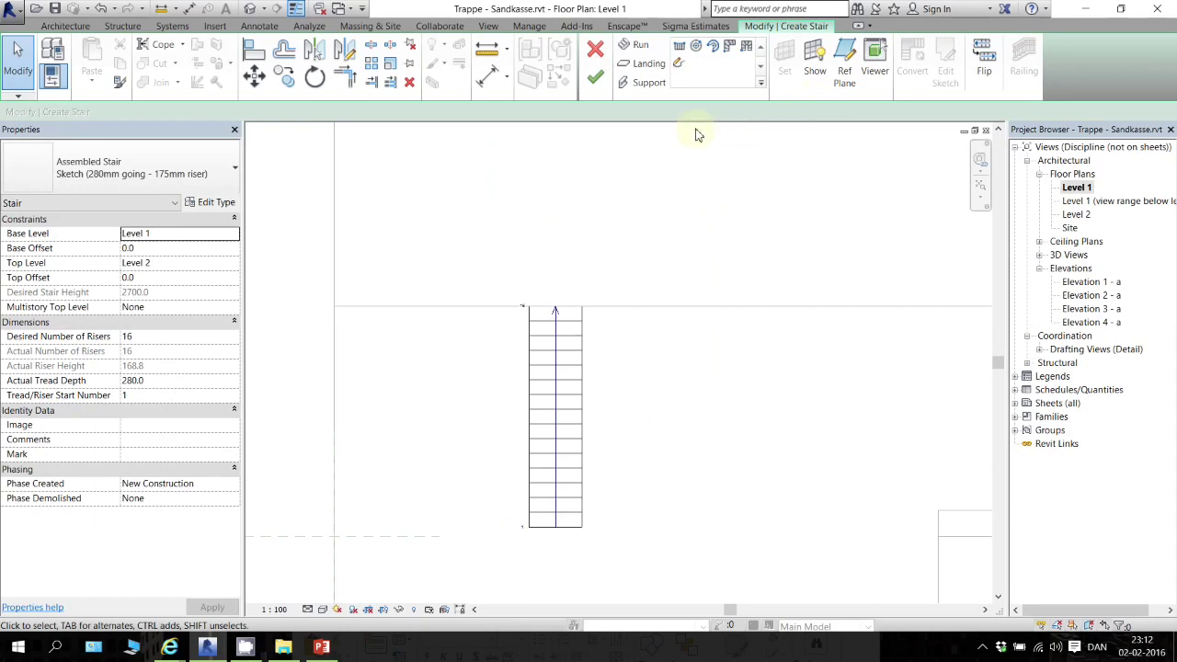
pyautogui.click(586, 375)
pyautogui.click(910, 55)
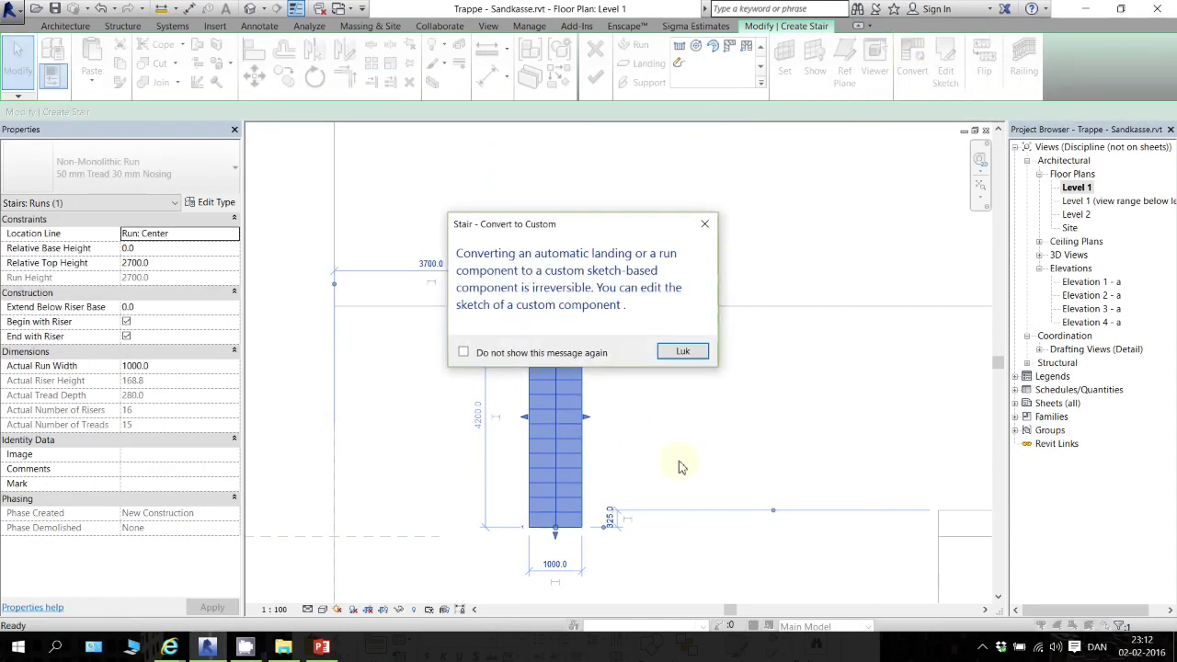
pyautogui.click(677, 355)
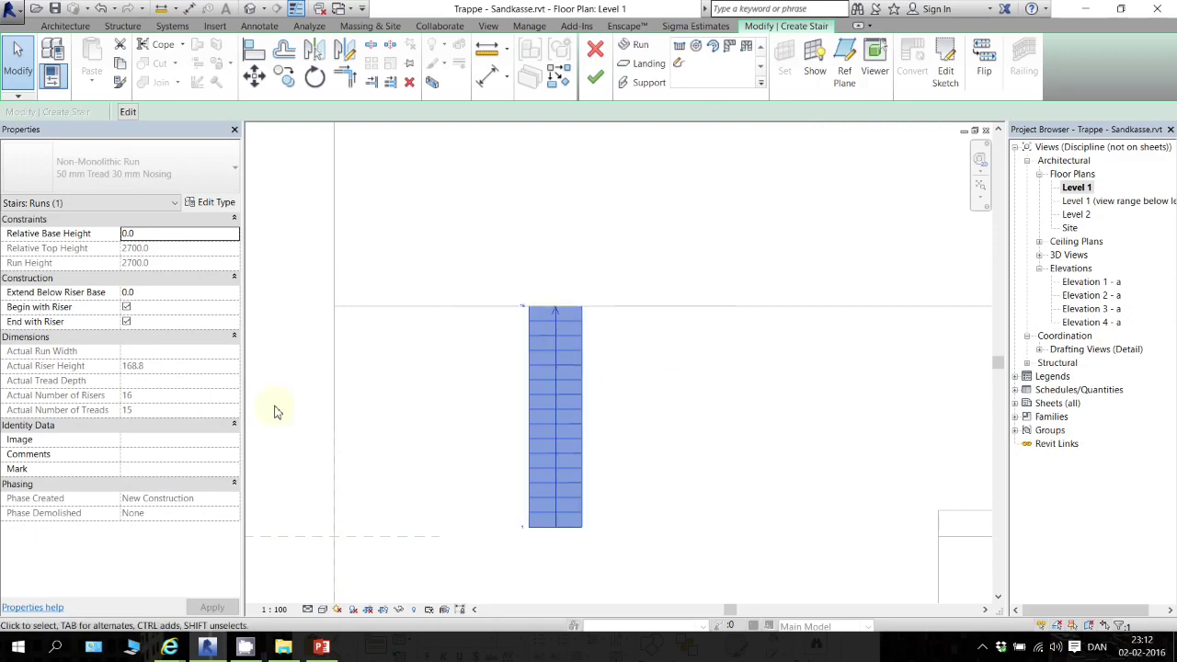
pyautogui.click(418, 436)
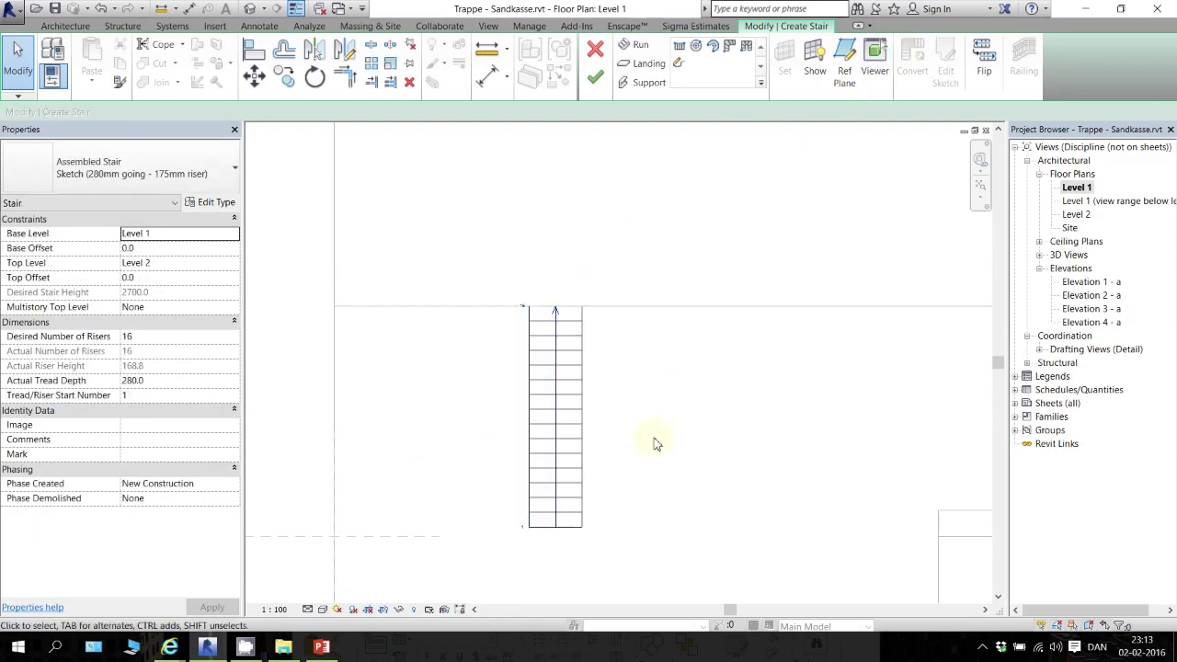
pyautogui.click(576, 441)
pyautogui.click(945, 64)
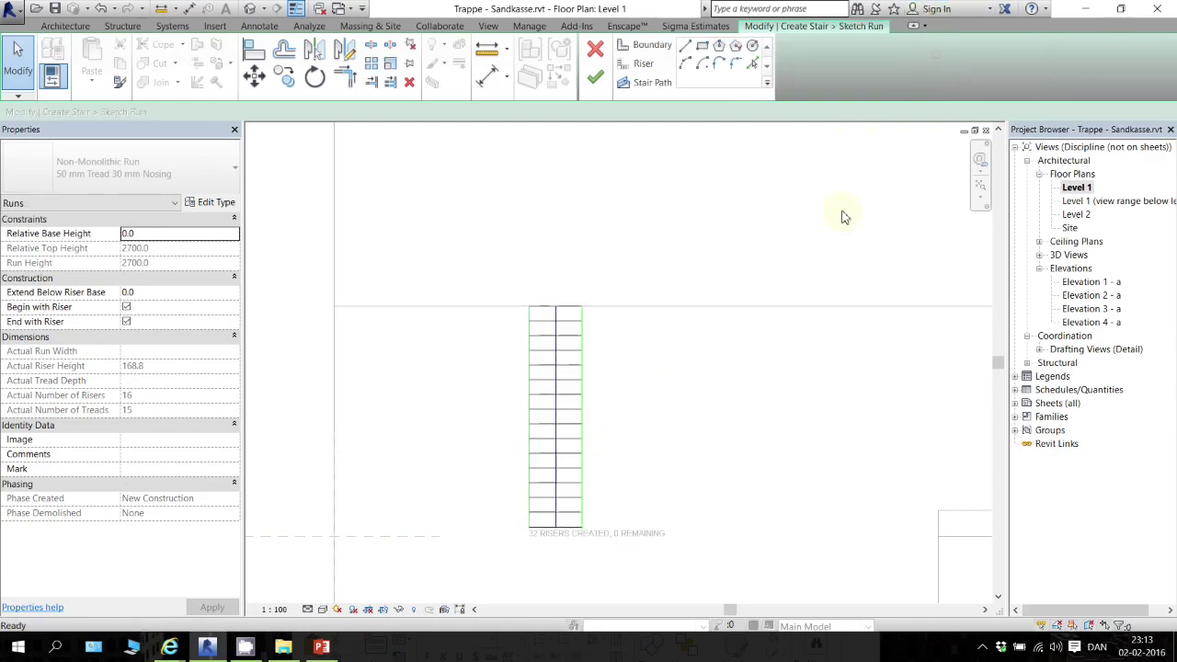
# Move the lower end of the run's right boundary line outward, making it a slanted line about 4330 mm long
pyautogui.scroll(3, 515, 423)
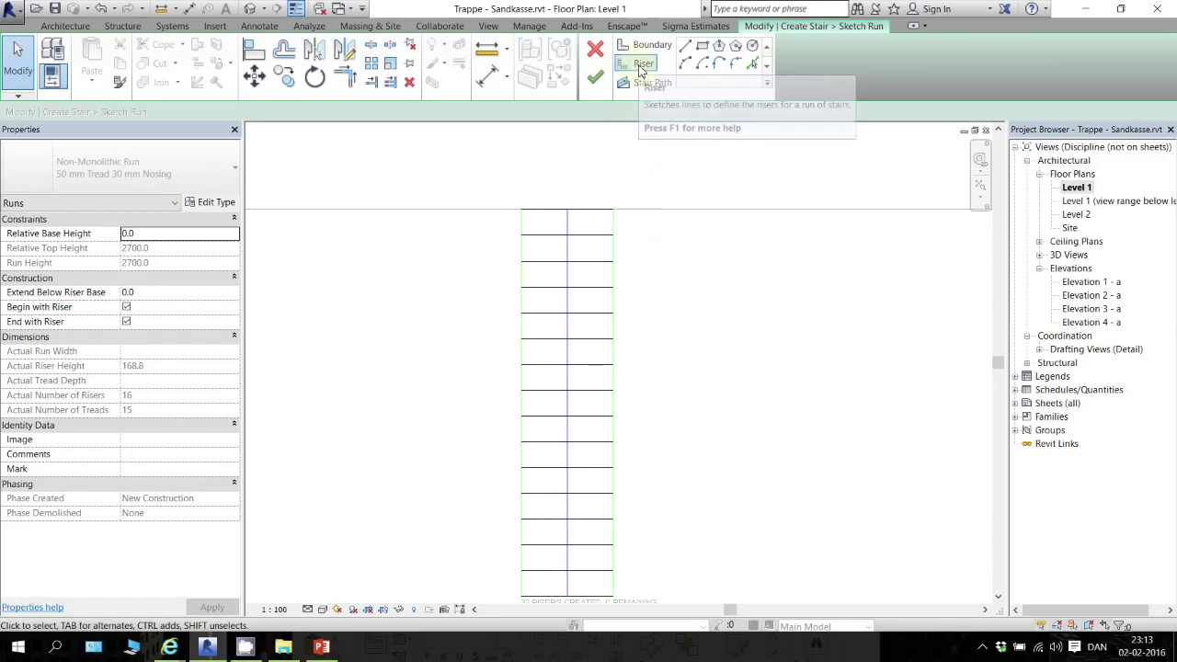
pyautogui.click(614, 354)
pyautogui.scroll(-2, 693, 467)
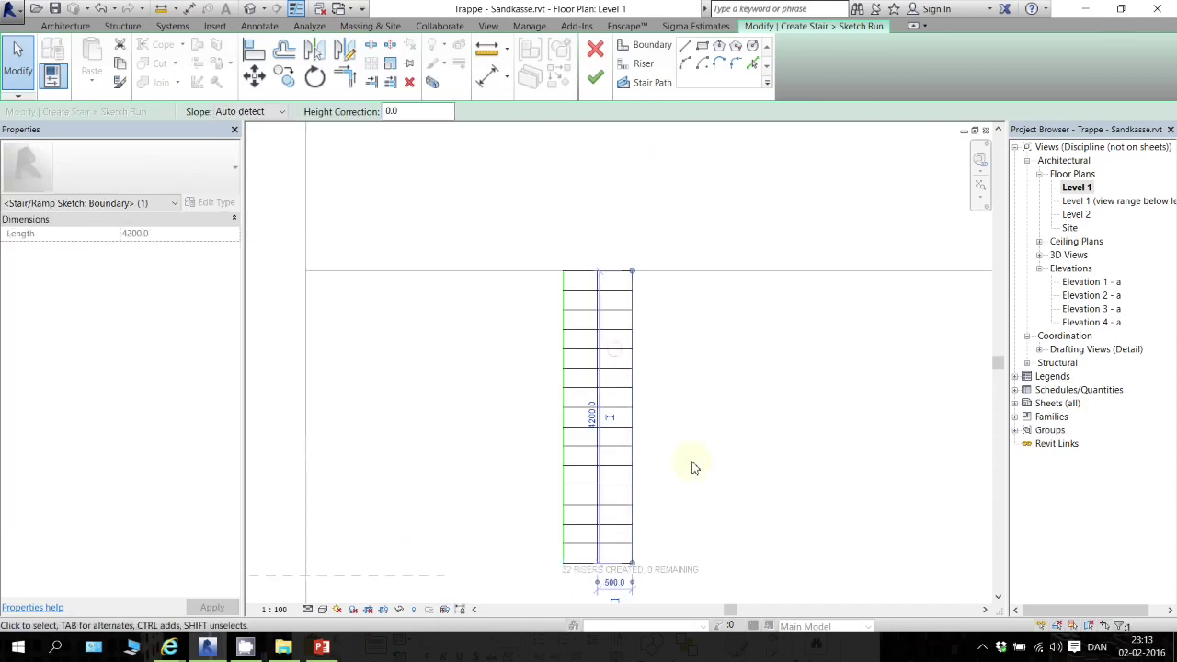
pyautogui.moveTo(634, 570); pyautogui.dragTo(704, 563)
pyautogui.click(518, 401)
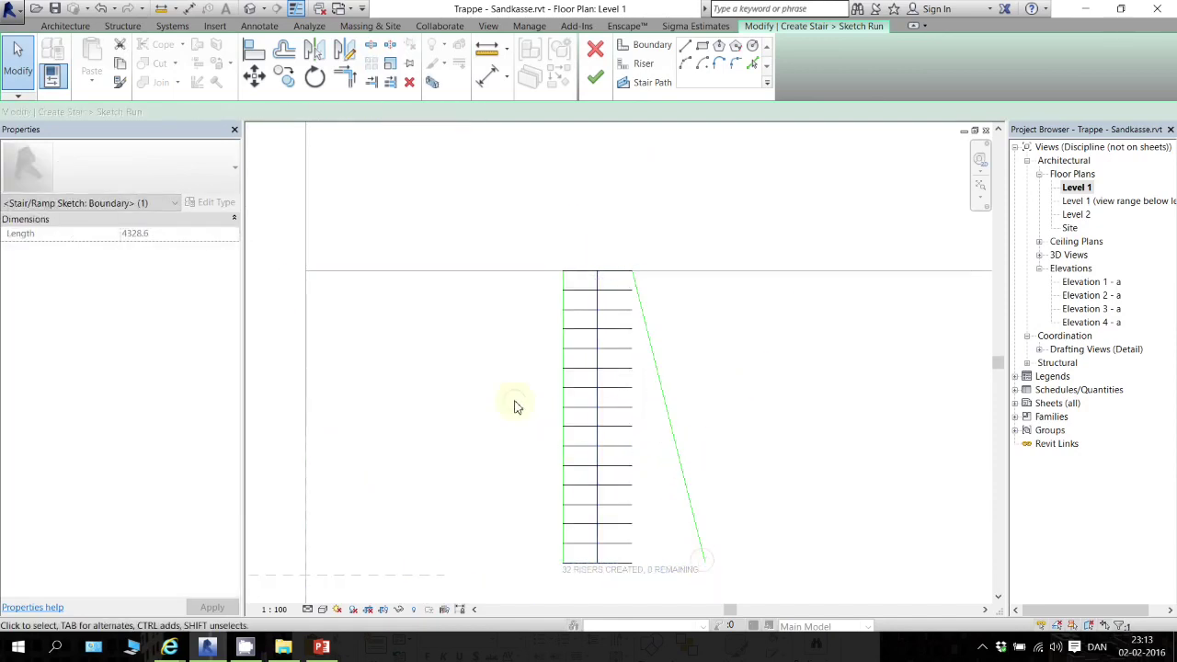
# Replace the straight left boundary with a copy of the slanted right boundary mirrored about the run's centre line
pyautogui.click(563, 405)
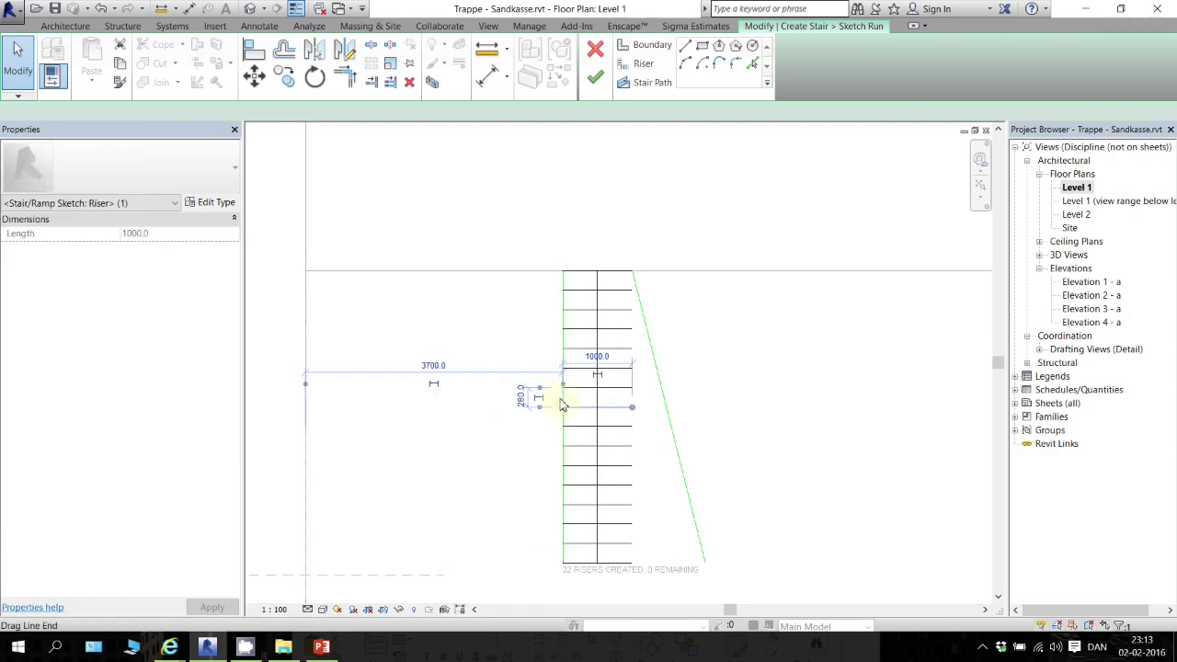
pyautogui.click(481, 315)
pyautogui.click(563, 386)
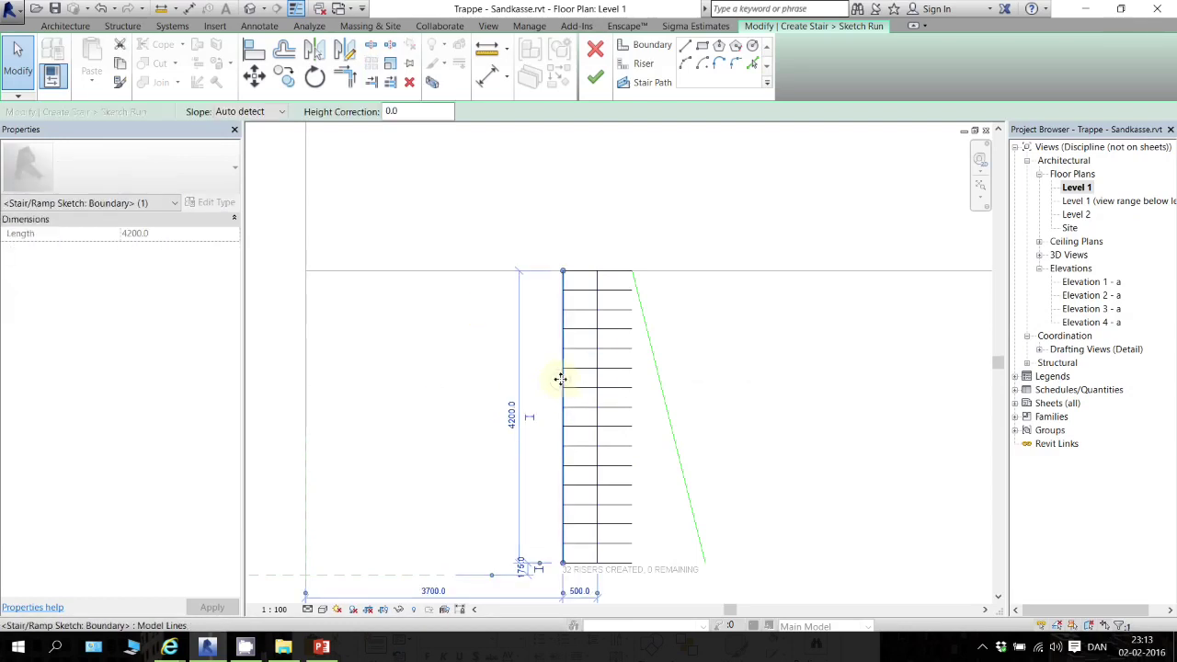
pyautogui.press('Delete')
pyautogui.click(651, 362)
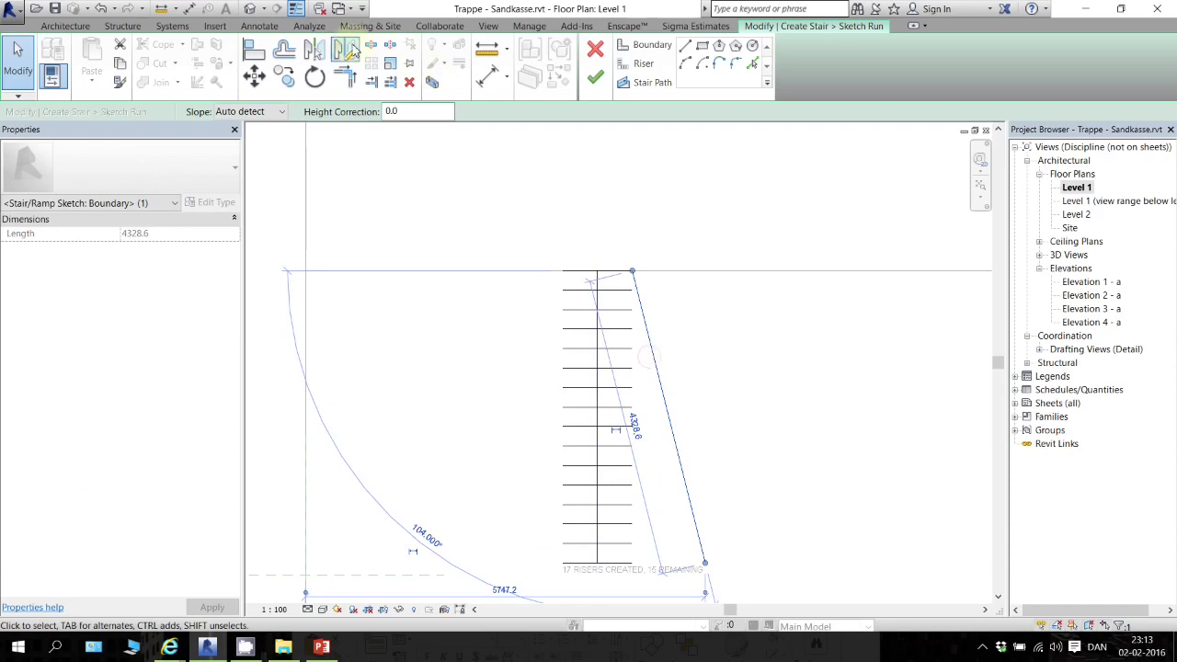
pyautogui.click(345, 52)
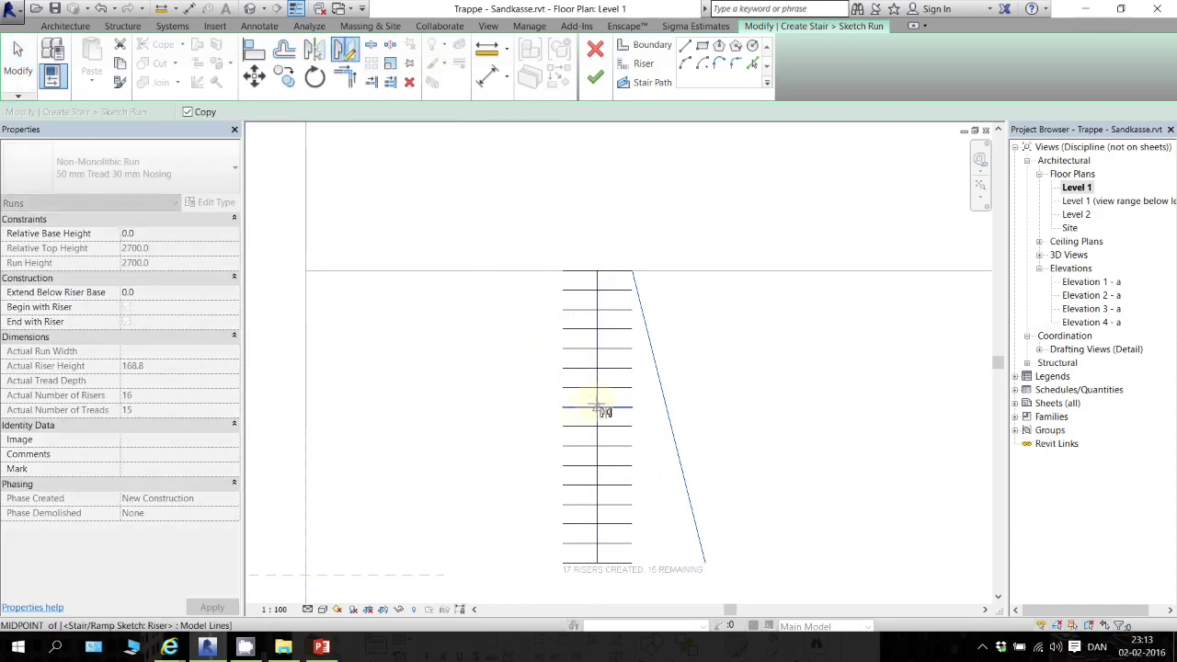
pyautogui.click(596, 271)
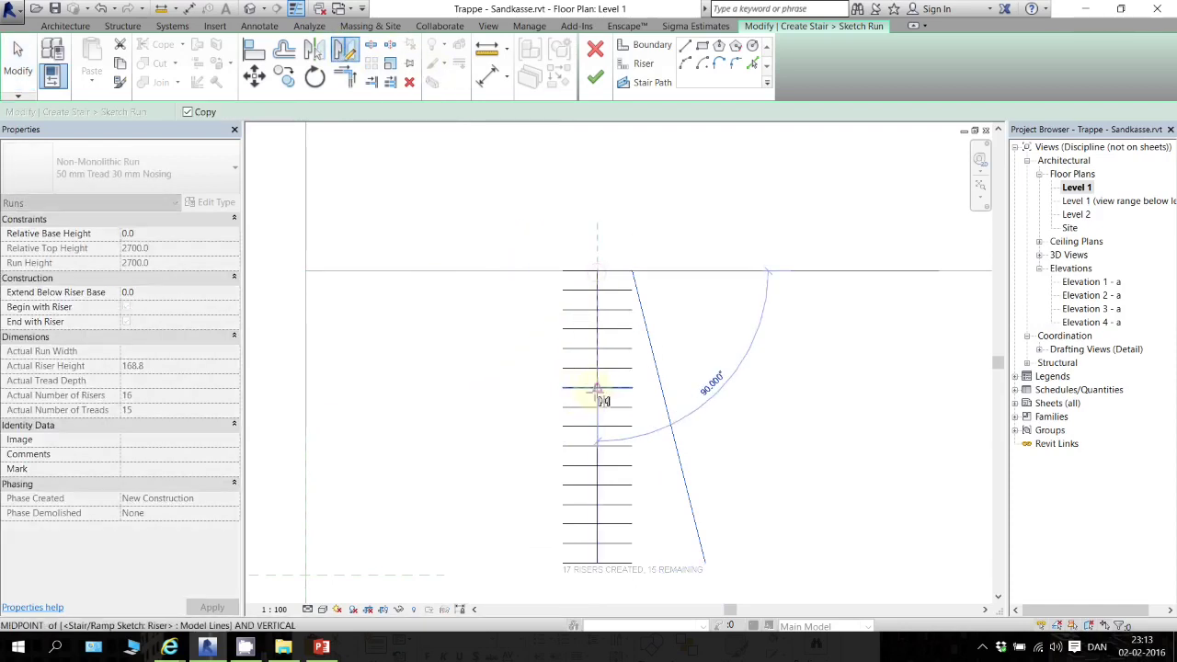
pyautogui.click(597, 395)
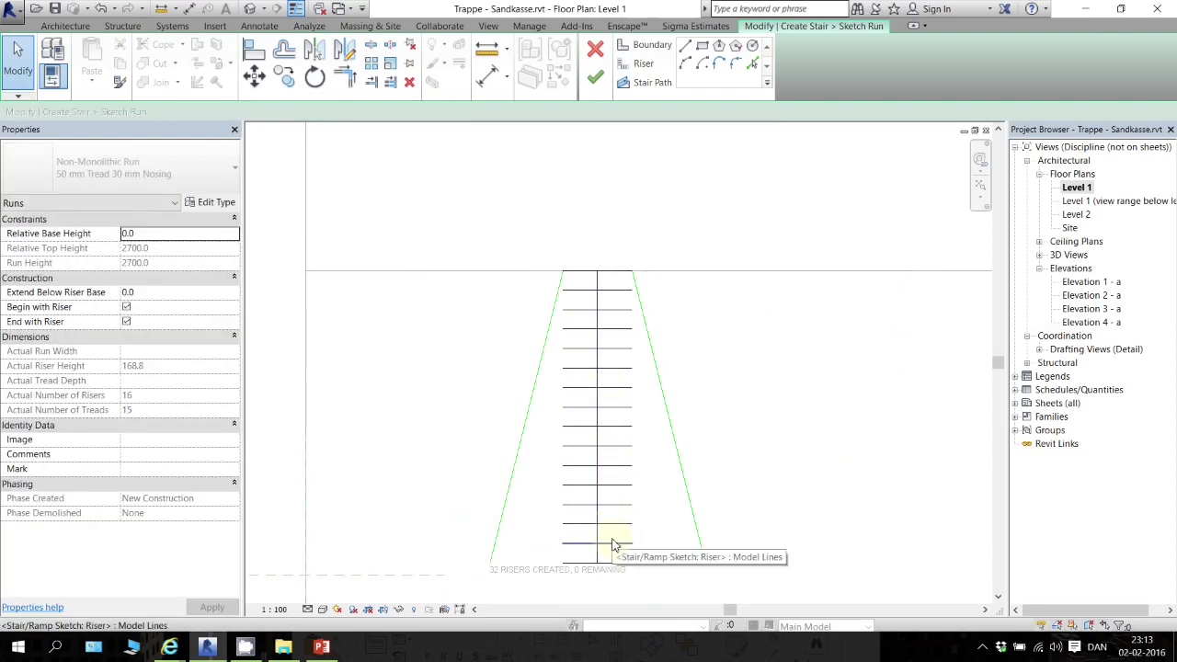
# Extend both ends of the lowest riser line to the slanted boundaries, making it about 3094 mm long
pyautogui.scroll(2, 601, 546)
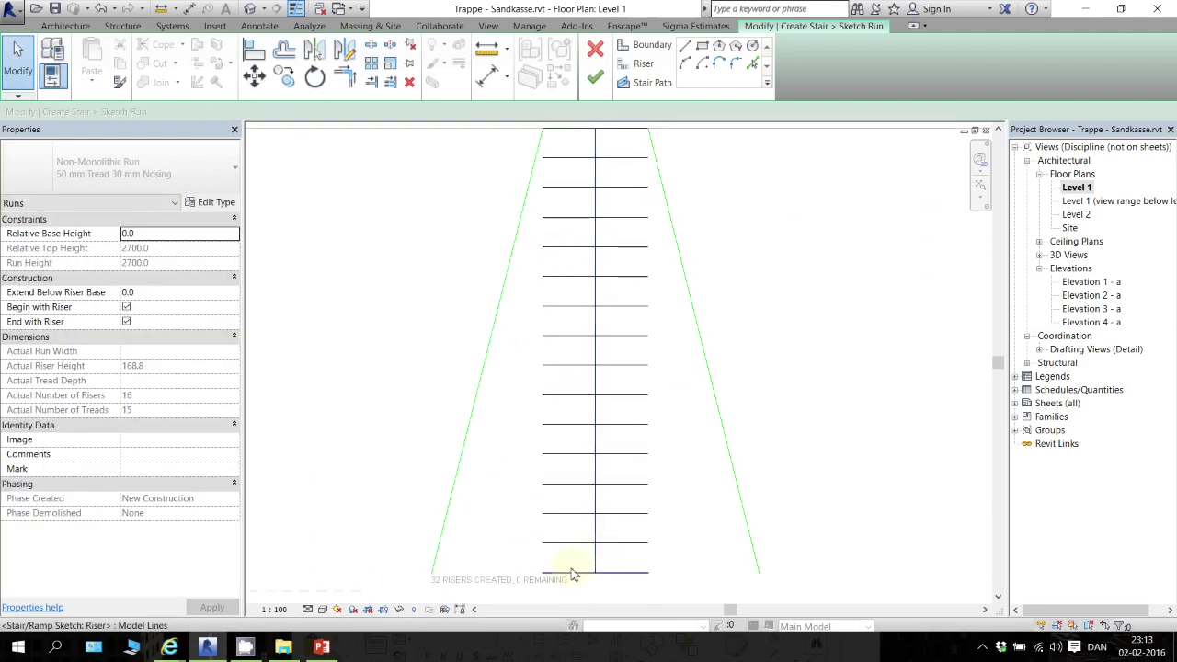
pyautogui.click(573, 573)
pyautogui.moveTo(542, 577); pyautogui.dragTo(432, 573)
pyautogui.moveTo(648, 573); pyautogui.dragTo(757, 573)
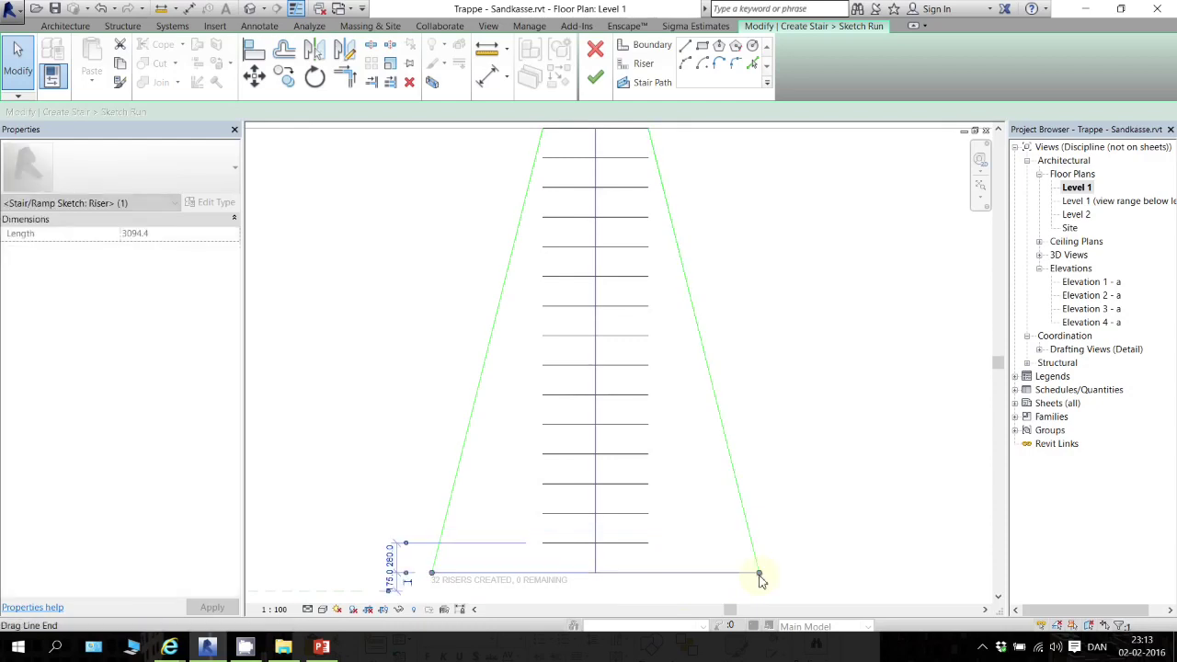
pyautogui.scroll(4, 759, 552)
pyautogui.moveTo(731, 585); pyautogui.dragTo(726, 499, button='middle')
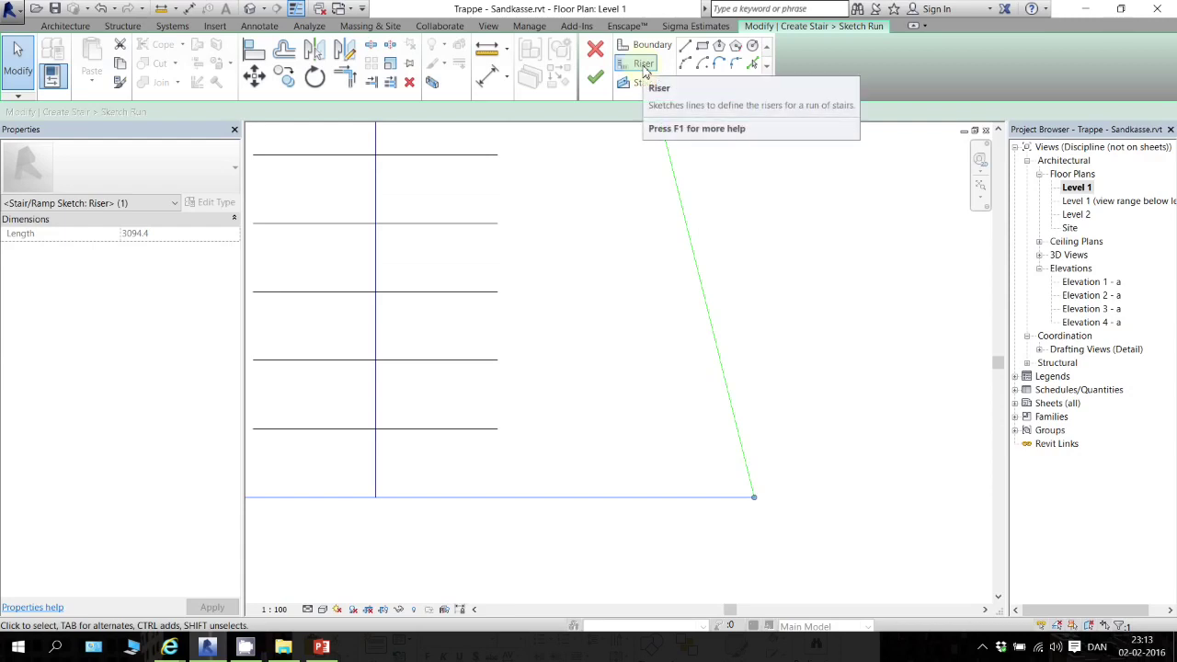
pyautogui.scroll(-1, 627, 339)
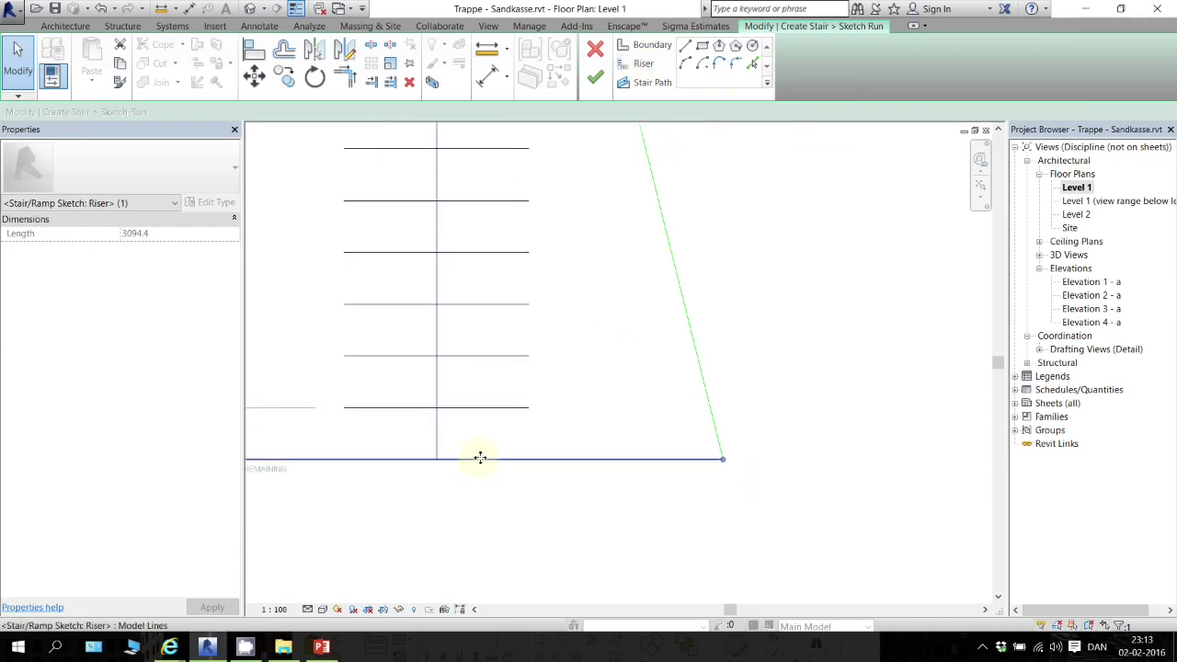
pyautogui.scroll(-1, 485, 437)
pyautogui.scroll(-1, 486, 340)
pyautogui.moveTo(511, 280); pyautogui.dragTo(539, 461, button='middle')
pyautogui.scroll(-1, 523, 395)
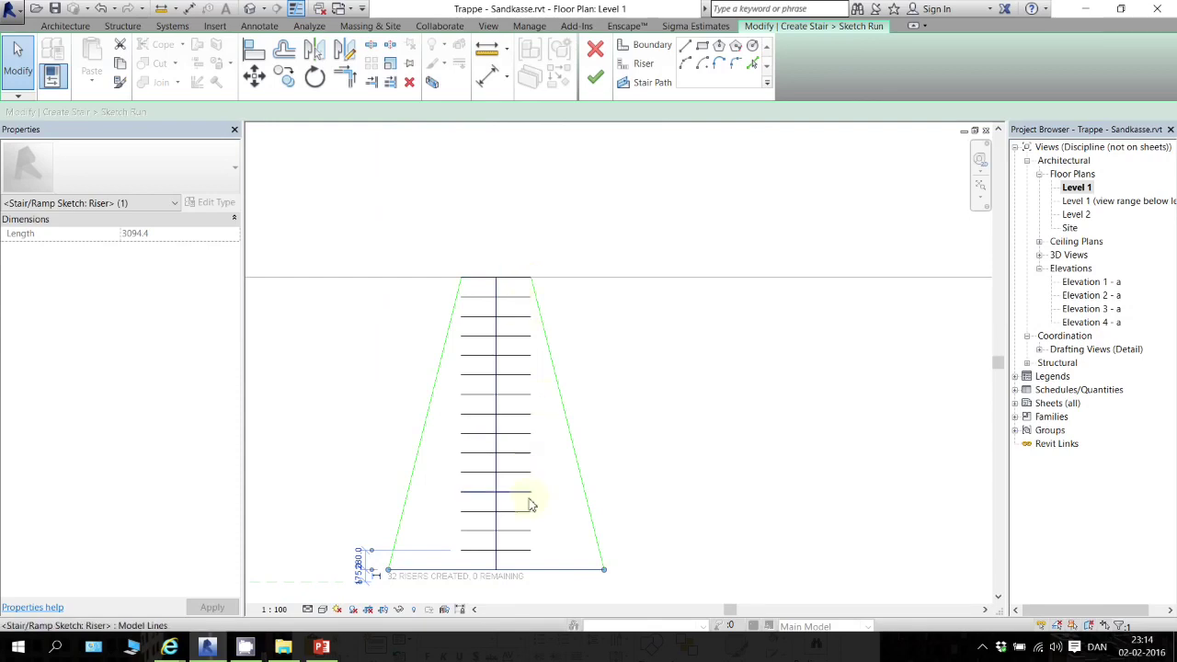
# Finish the tapered run's sketch and inspect the resulting stair in the 3D view
pyautogui.click(597, 79)
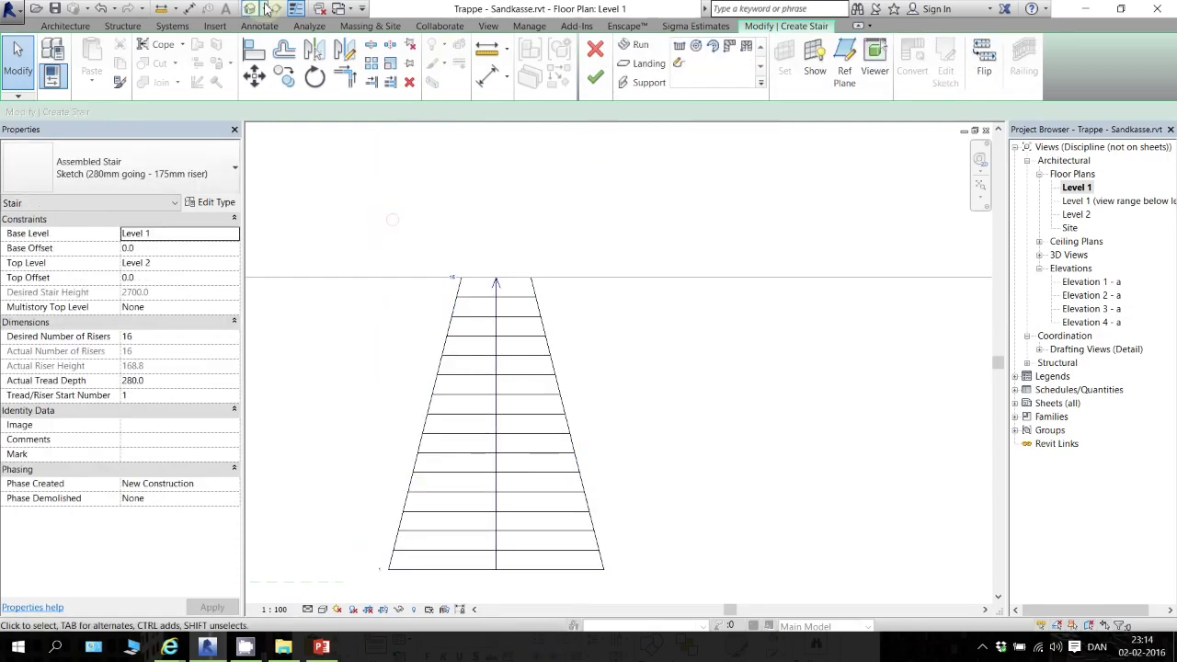
pyautogui.click(295, 9)
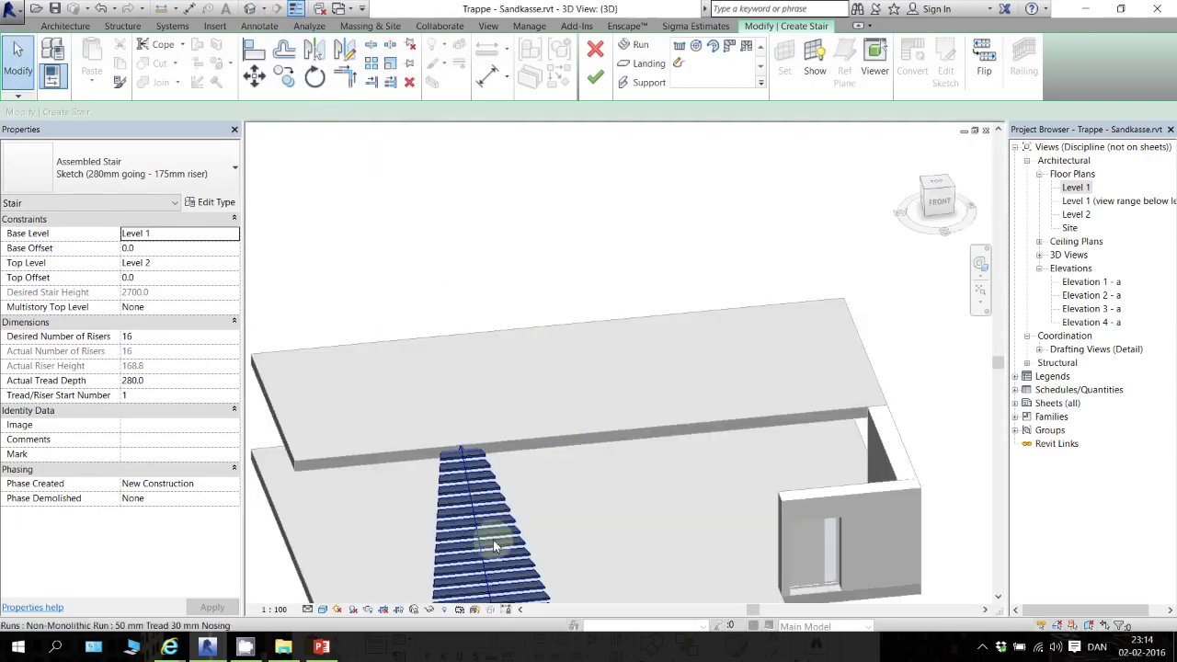
pyautogui.keyDown('shift'); pyautogui.moveTo(468, 546); pyautogui.dragTo(549, 530, button='middle'); pyautogui.keyUp('shift')
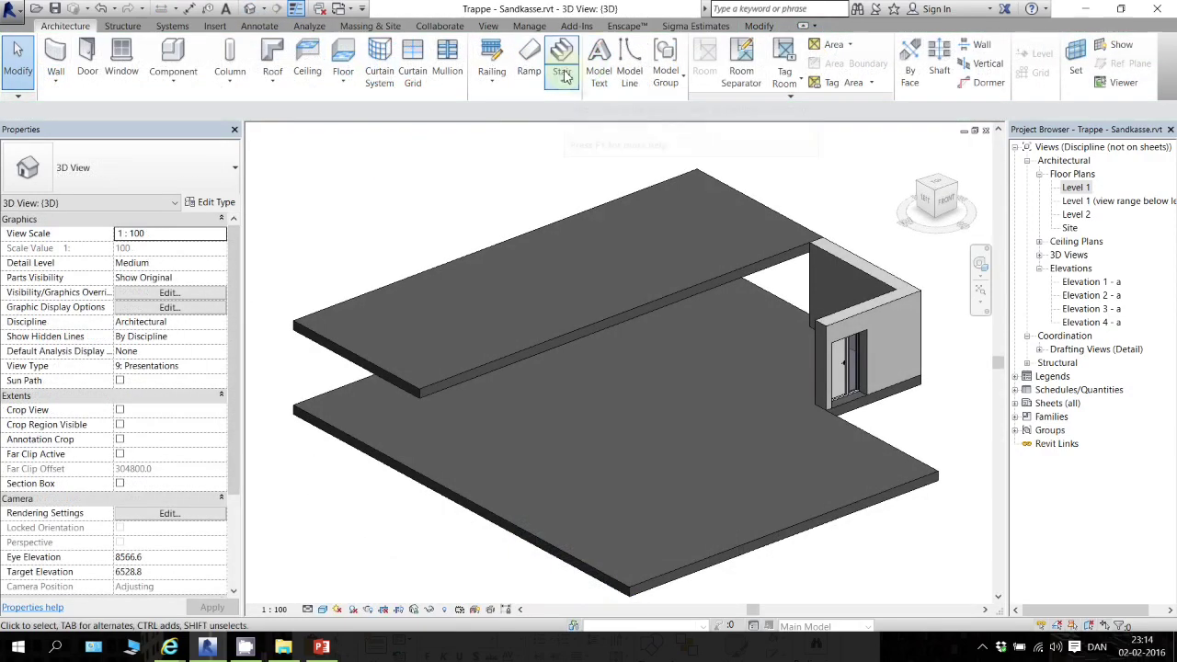
# Start a new stair by sketch and open the Level 1 floor plan to draw it
pyautogui.click(566, 80)
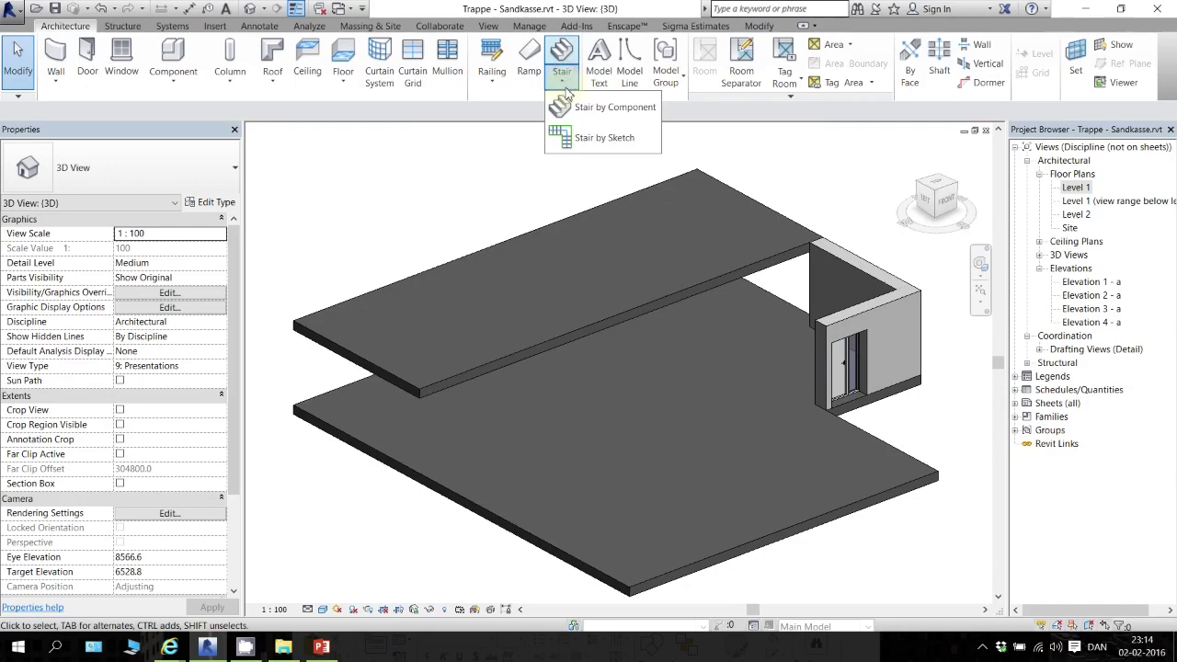
pyautogui.click(598, 138)
pyautogui.scroll(-2, 727, 318)
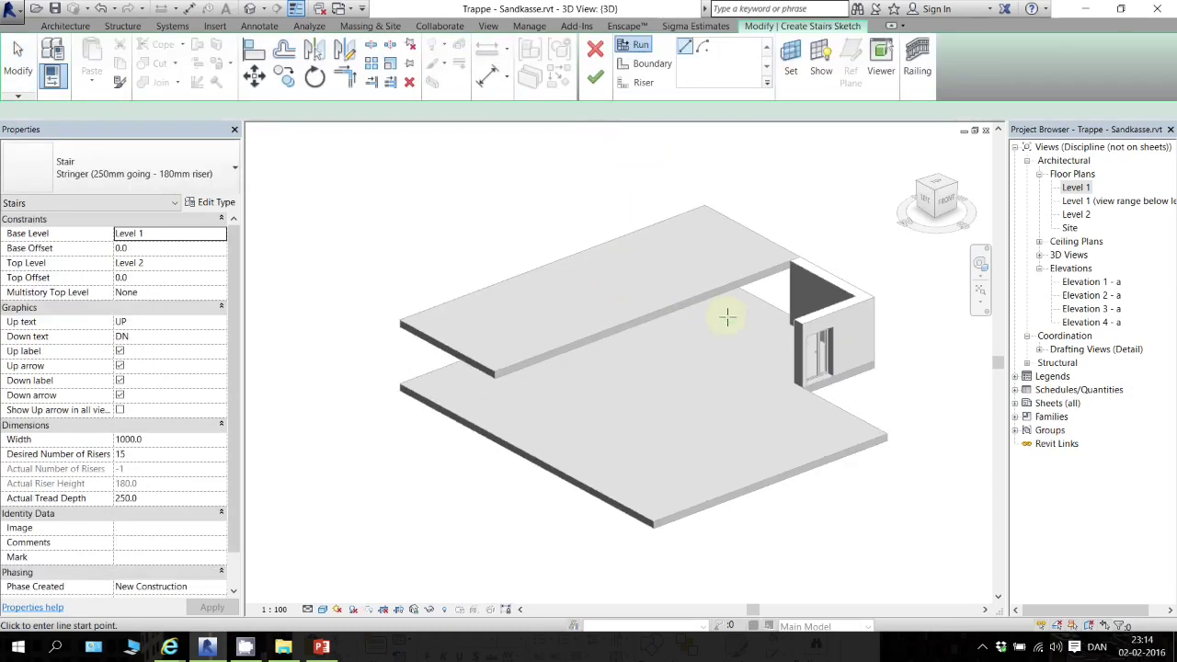
pyautogui.keyDown('shift'); pyautogui.moveTo(719, 303); pyautogui.dragTo(598, 491, button='middle'); pyautogui.keyUp('shift')
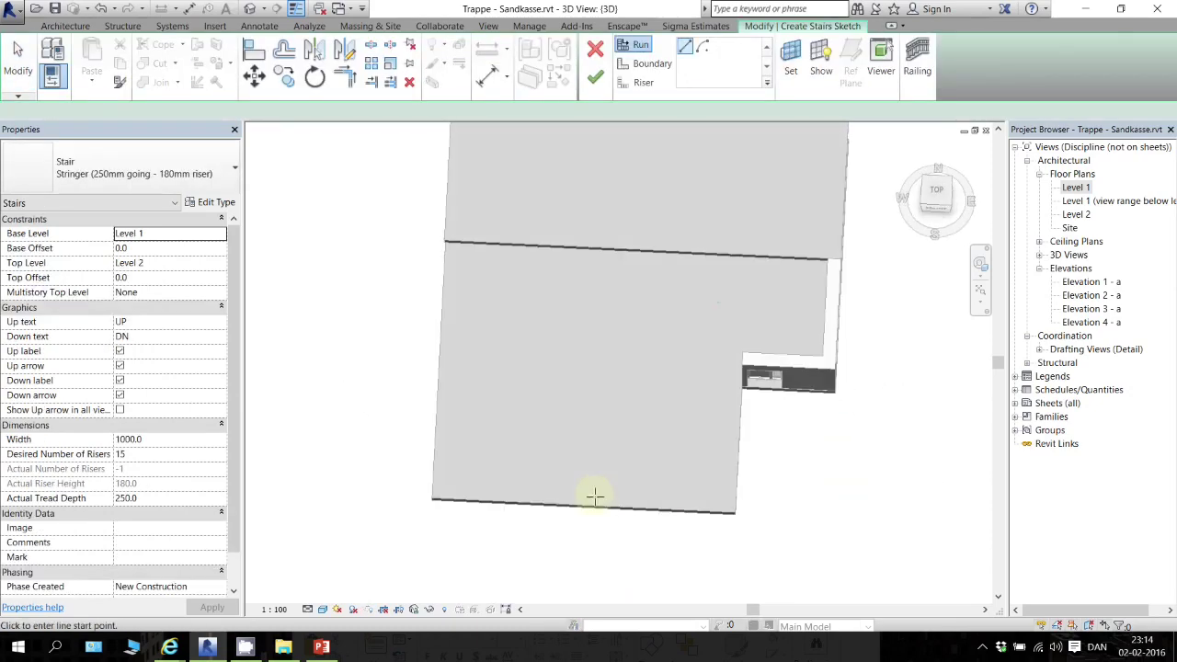
pyautogui.click(1076, 187)
pyautogui.doubleClick(1073, 188)
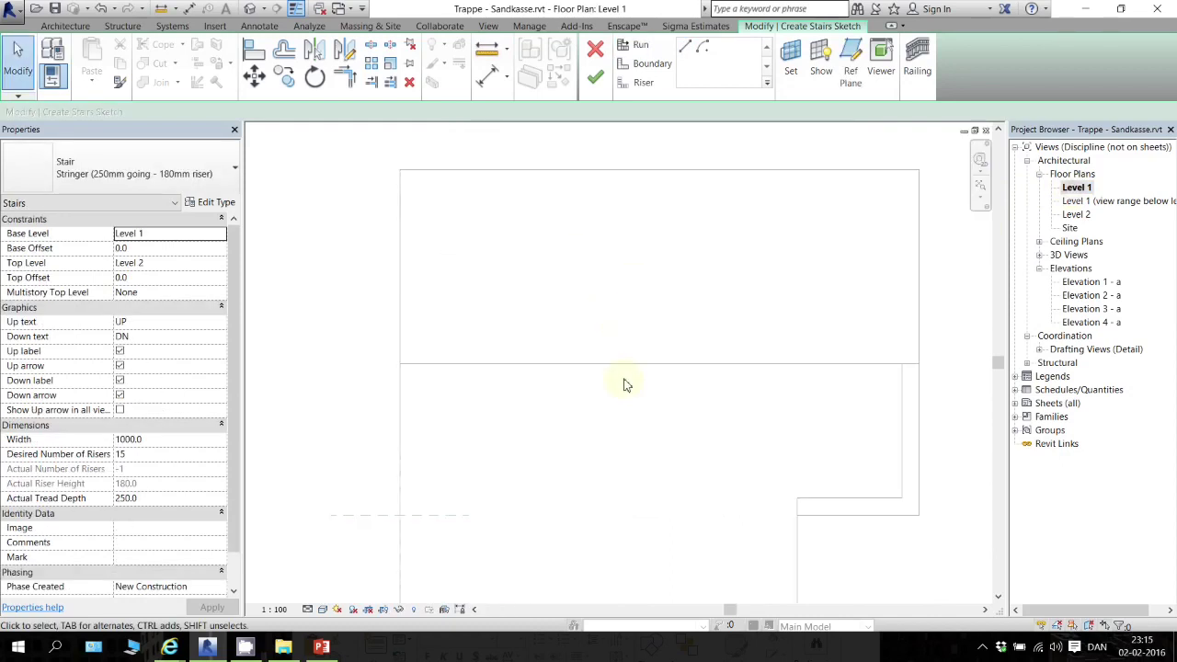
# Sketch an arc boundary curving down and right from the upper floor's edge, with a radius of about 5318 mm and a 65° sweep
pyautogui.click(649, 63)
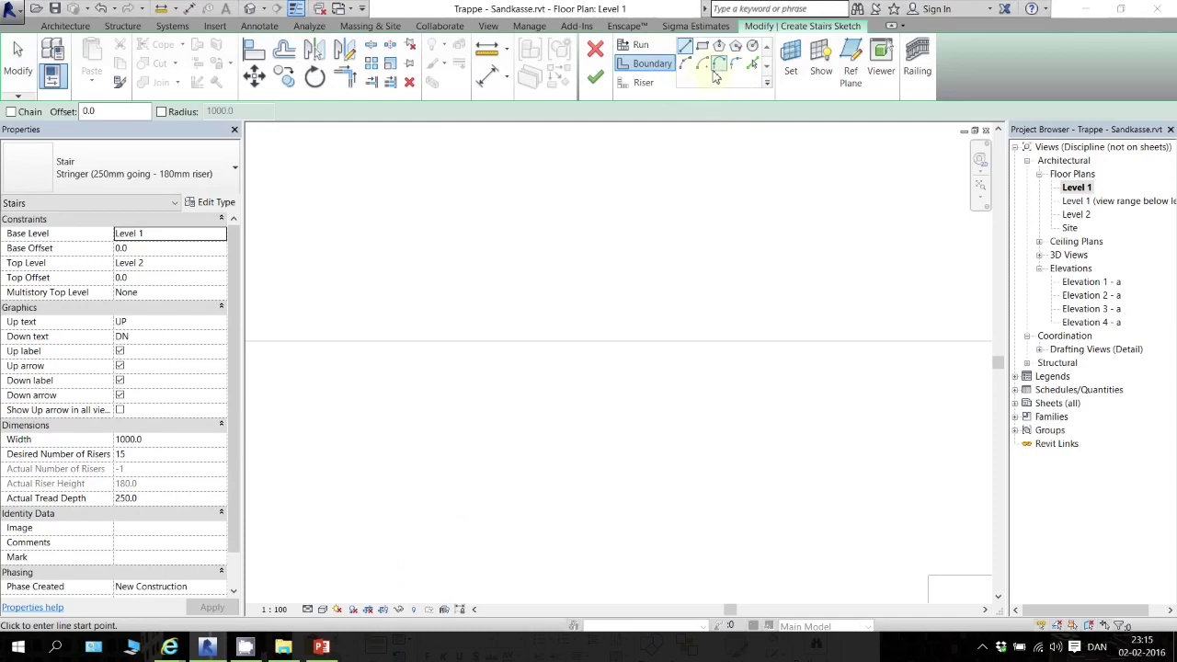
pyautogui.click(718, 65)
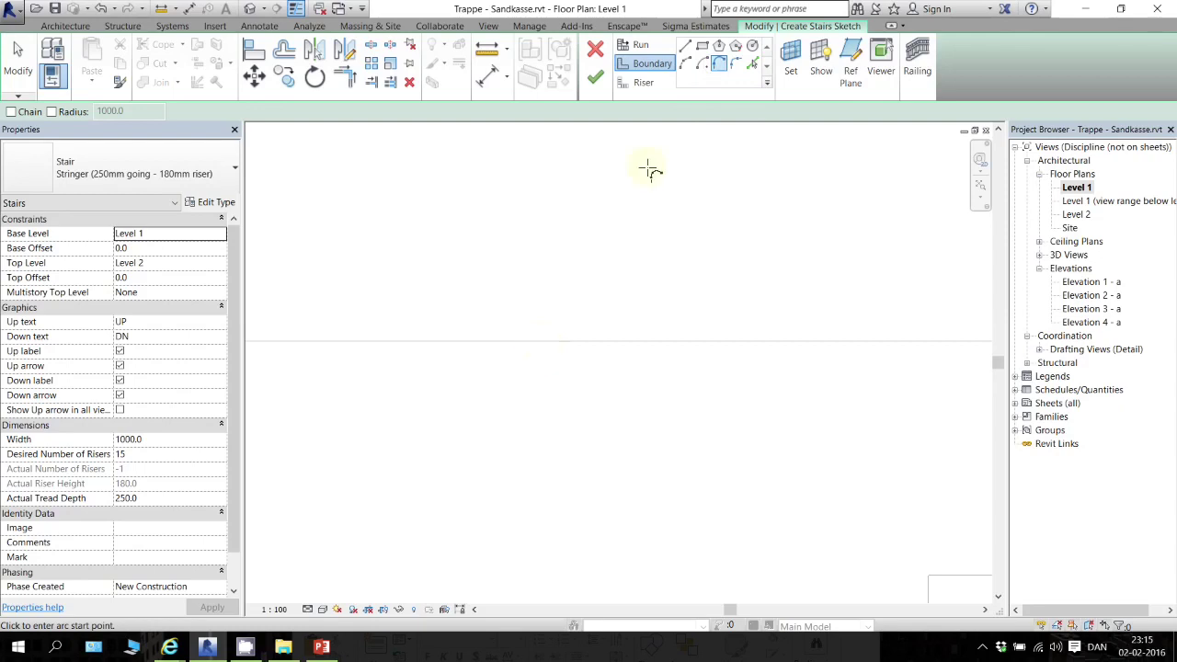
pyautogui.click(686, 64)
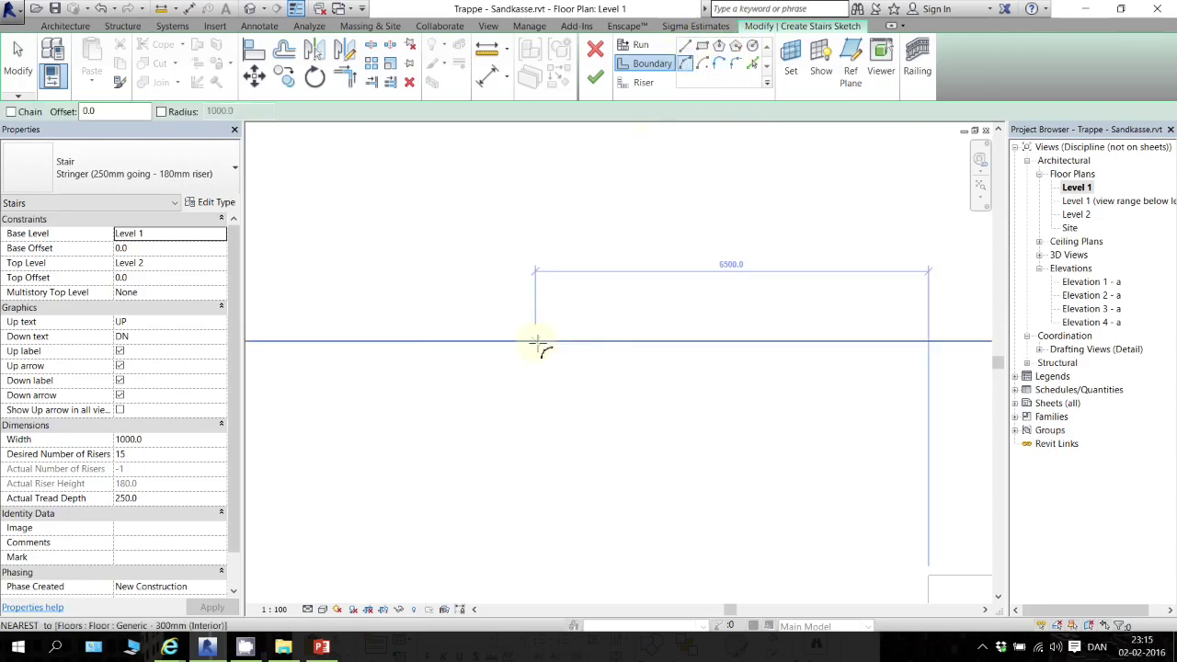
pyautogui.click(539, 342)
pyautogui.moveTo(644, 543); pyautogui.dragTo(590, 278, button='middle')
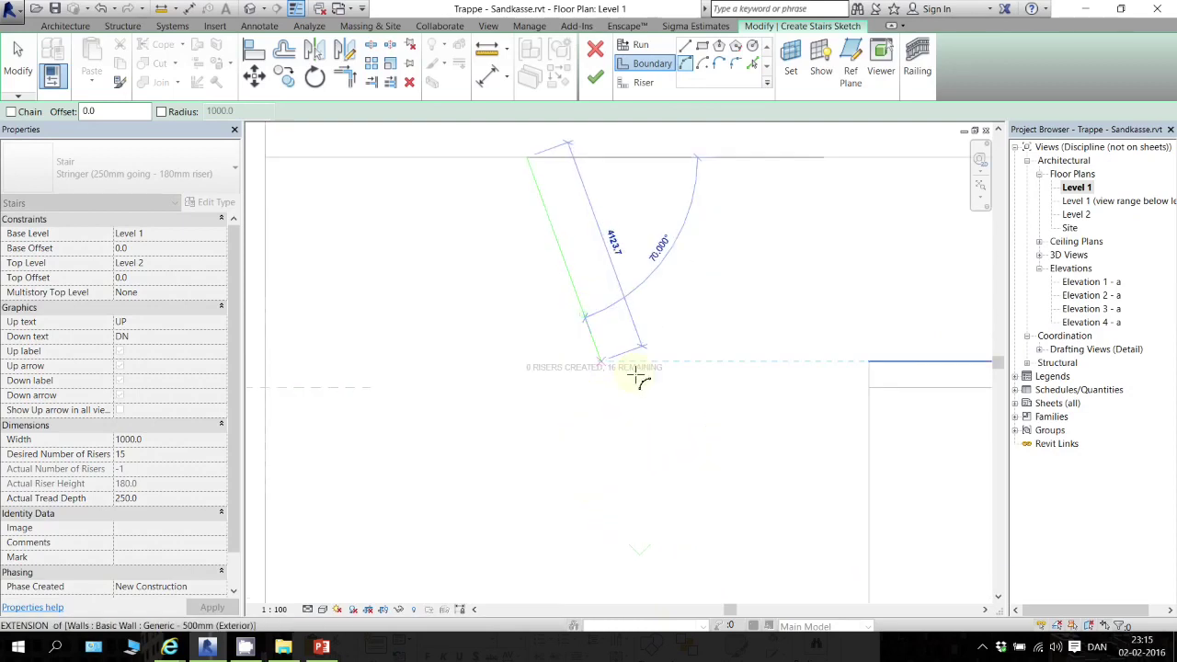
pyautogui.click(693, 409)
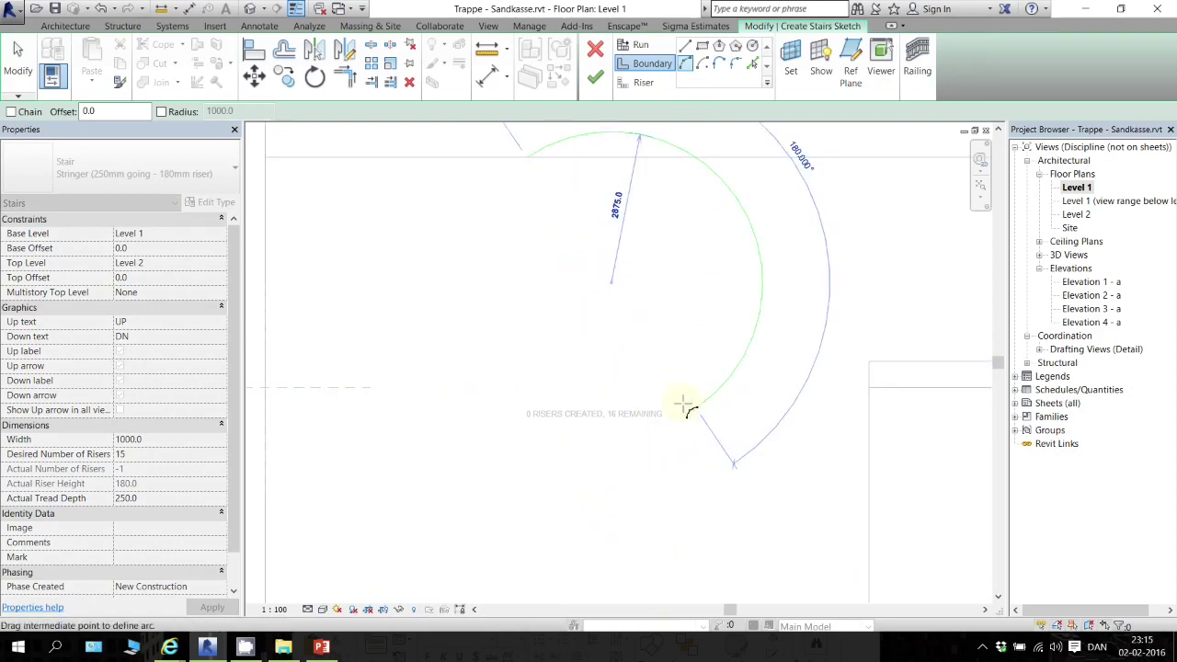
pyautogui.click(591, 329)
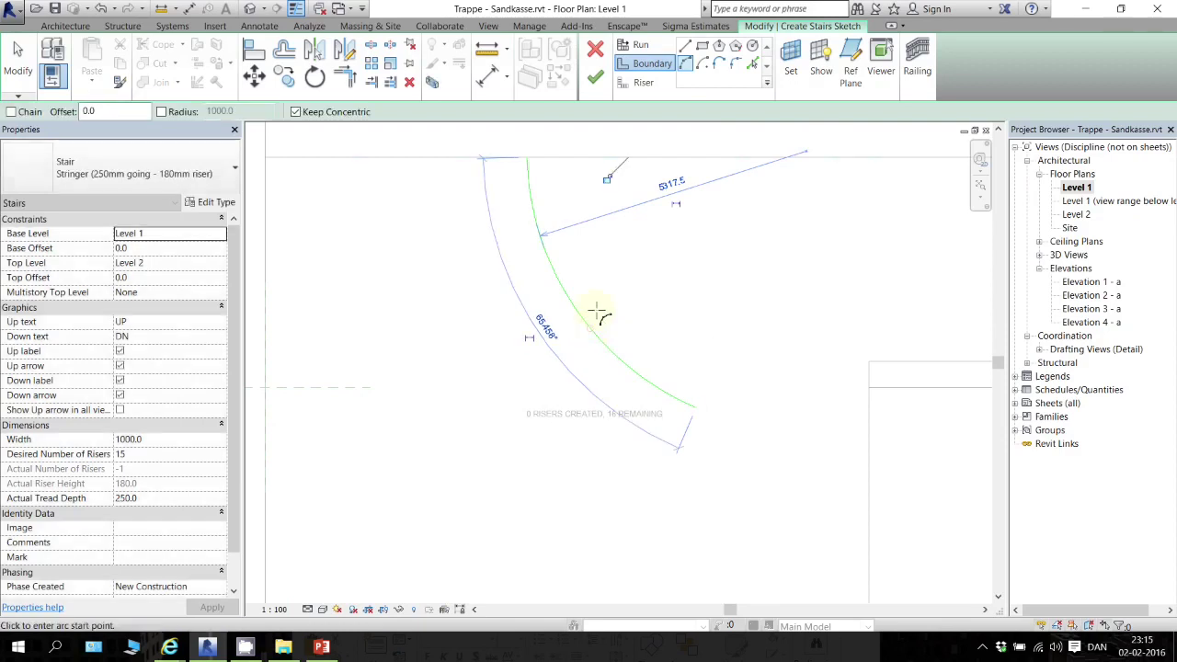
# Sketch a vertical boundary line about 750 mm long down from the upper floor's edge, left of the arc boundary
pyautogui.click(685, 48)
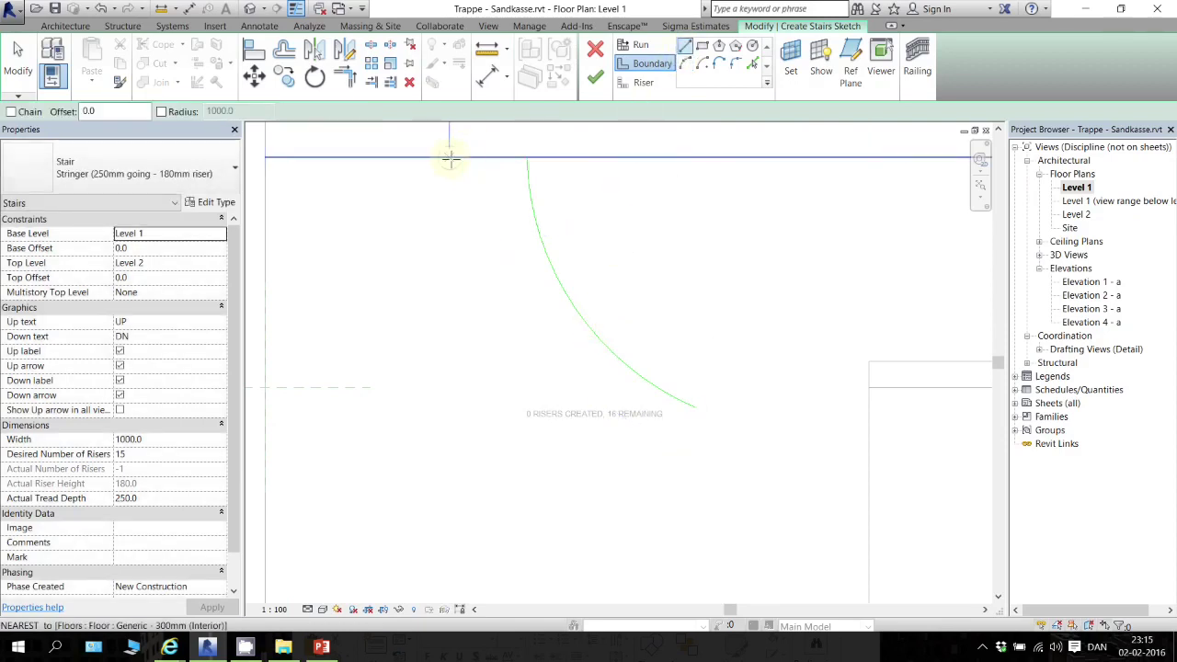
pyautogui.click(449, 158)
pyautogui.click(448, 193)
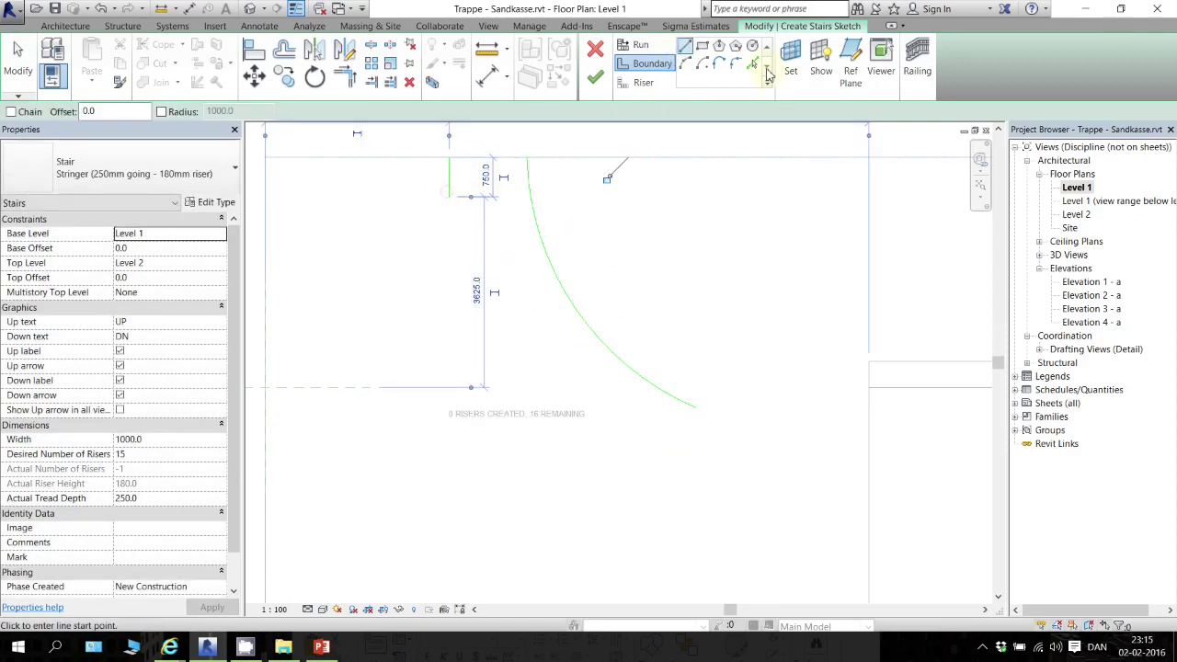
# Continue the left boundary from the vertical line's lower end with a tangent arc of about 3381 mm radius and 48° sweep
pyautogui.click(718, 63)
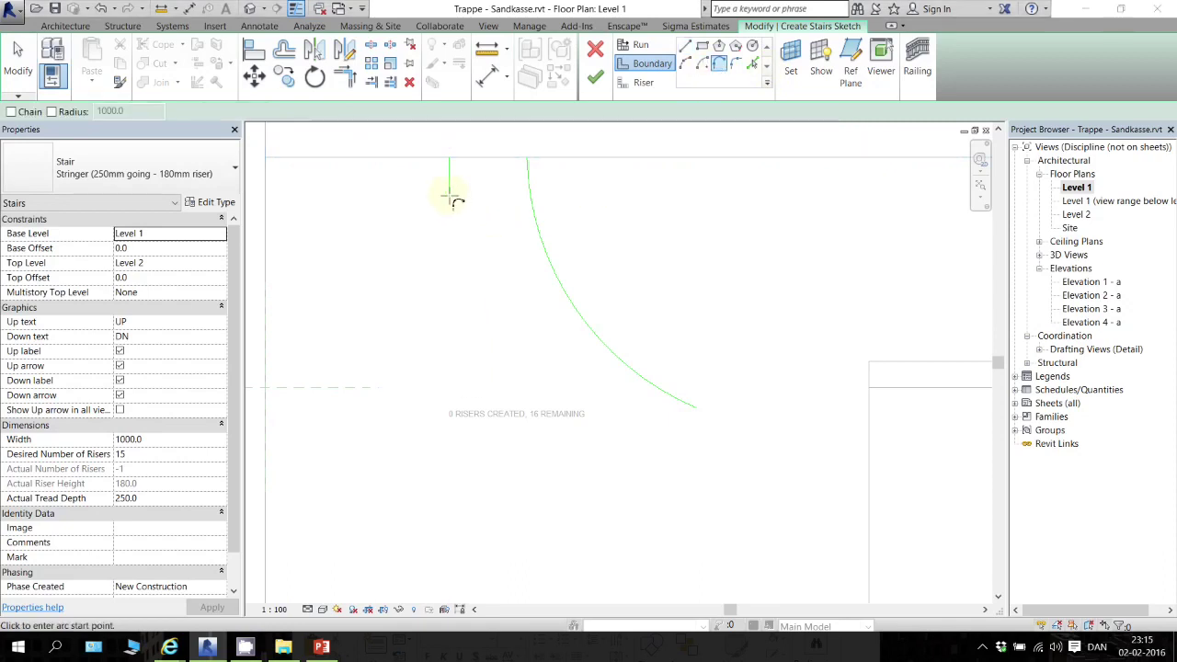
pyautogui.scroll(3, 450, 201)
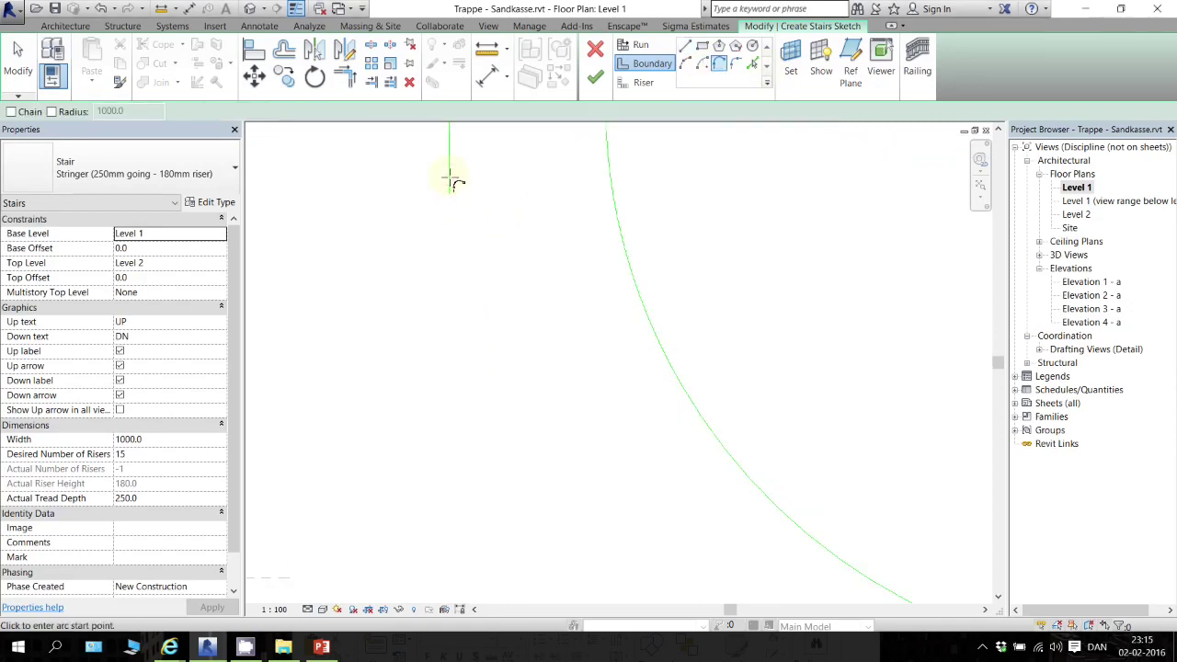
pyautogui.click(685, 65)
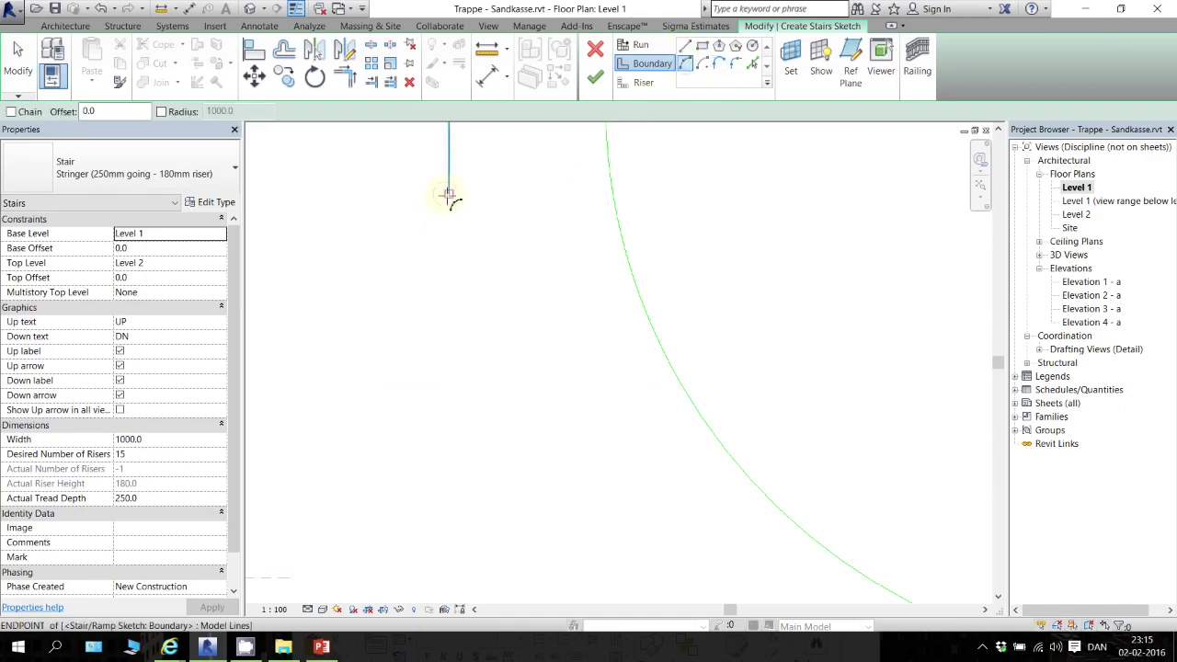
pyautogui.click(449, 194)
pyautogui.click(566, 455)
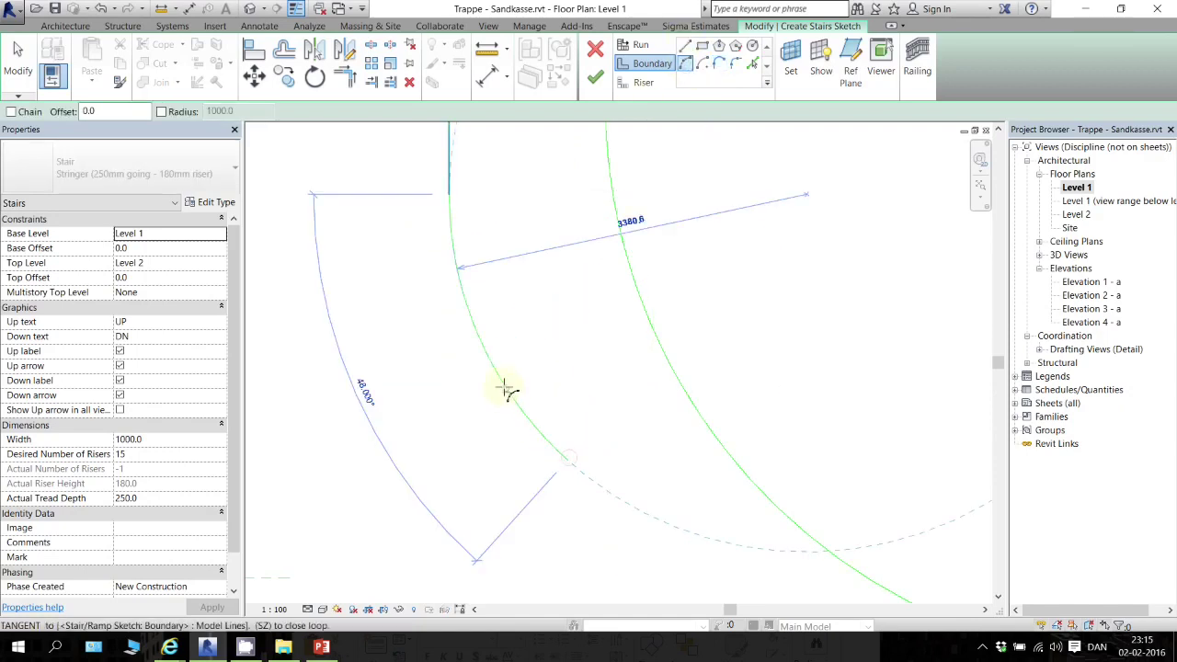
# Add a reversed arc of about 993 mm radius to the lower end of the left boundary, curving back to the left
pyautogui.scroll(3, 573, 481)
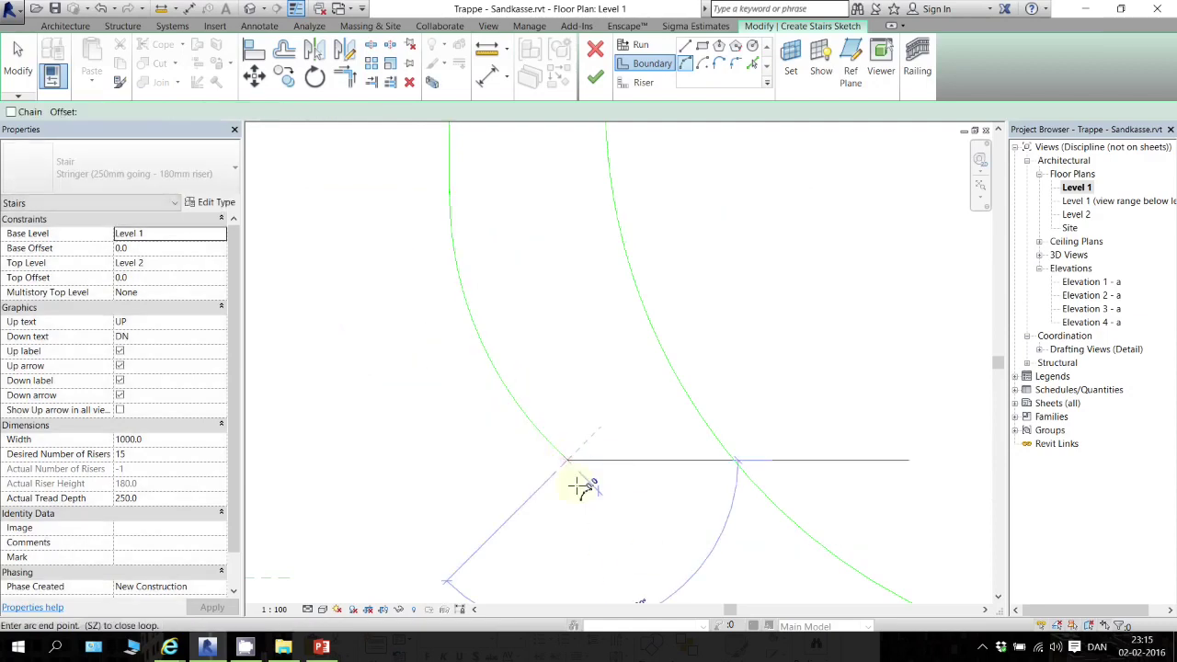
pyautogui.moveTo(708, 593); pyautogui.dragTo(660, 247, button='middle')
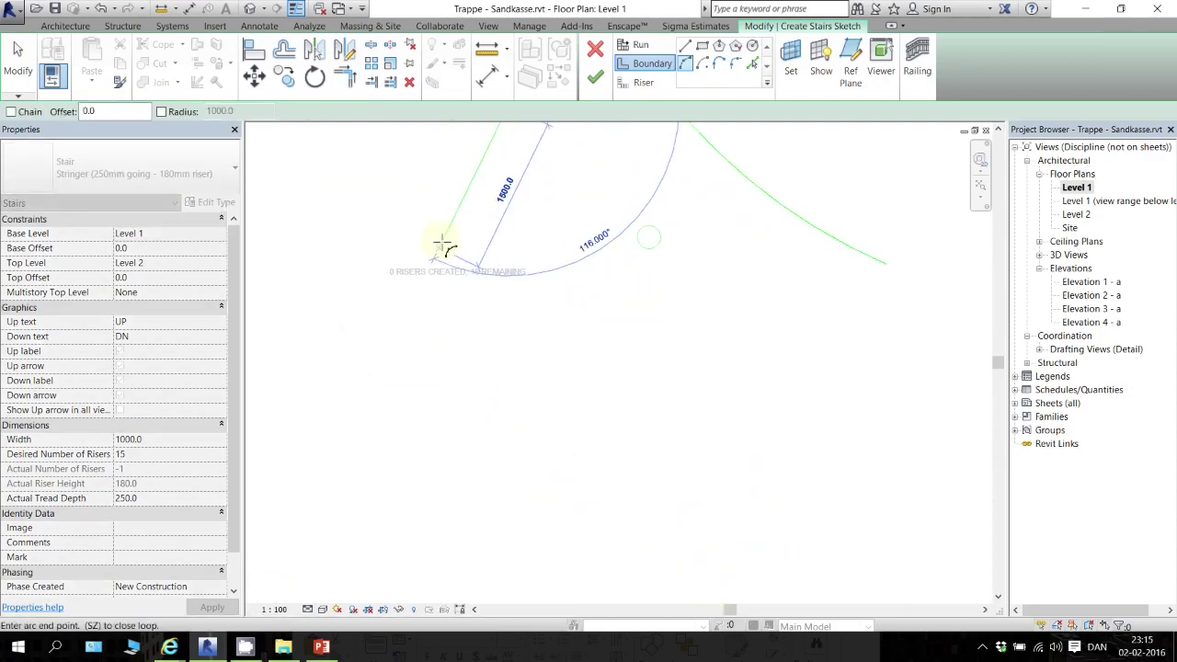
pyautogui.click(493, 225)
pyautogui.scroll(-2, 491, 224)
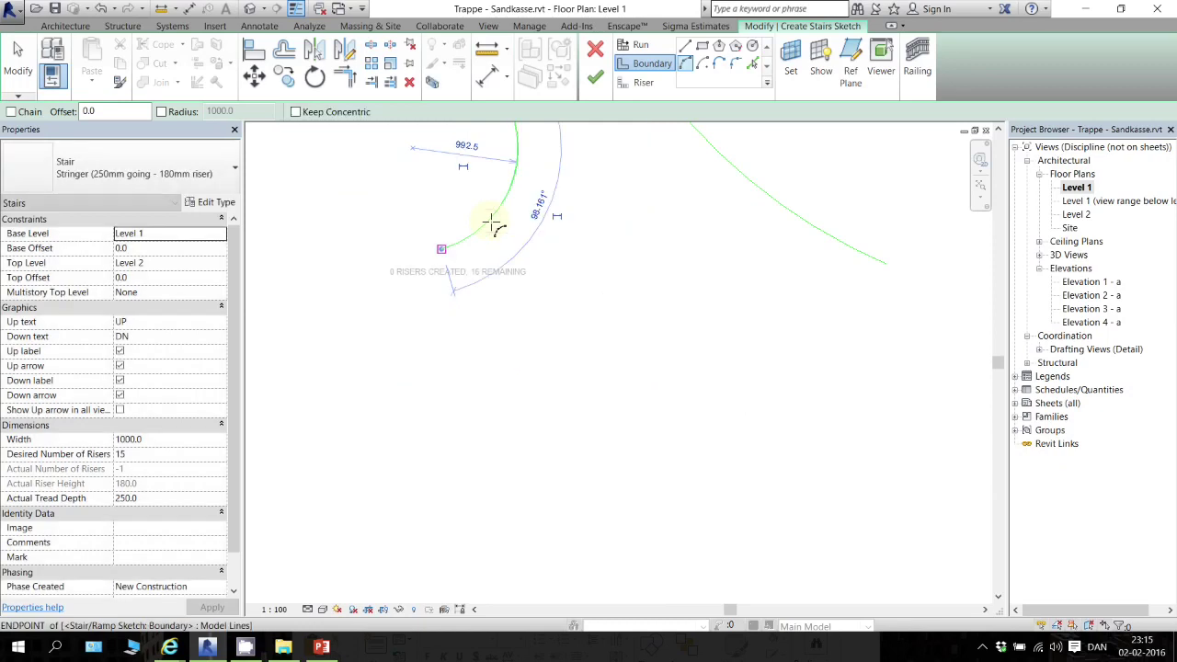
pyautogui.scroll(-2, 596, 264)
pyautogui.moveTo(610, 253); pyautogui.dragTo(640, 456, button='middle')
pyautogui.scroll(-1, 640, 457)
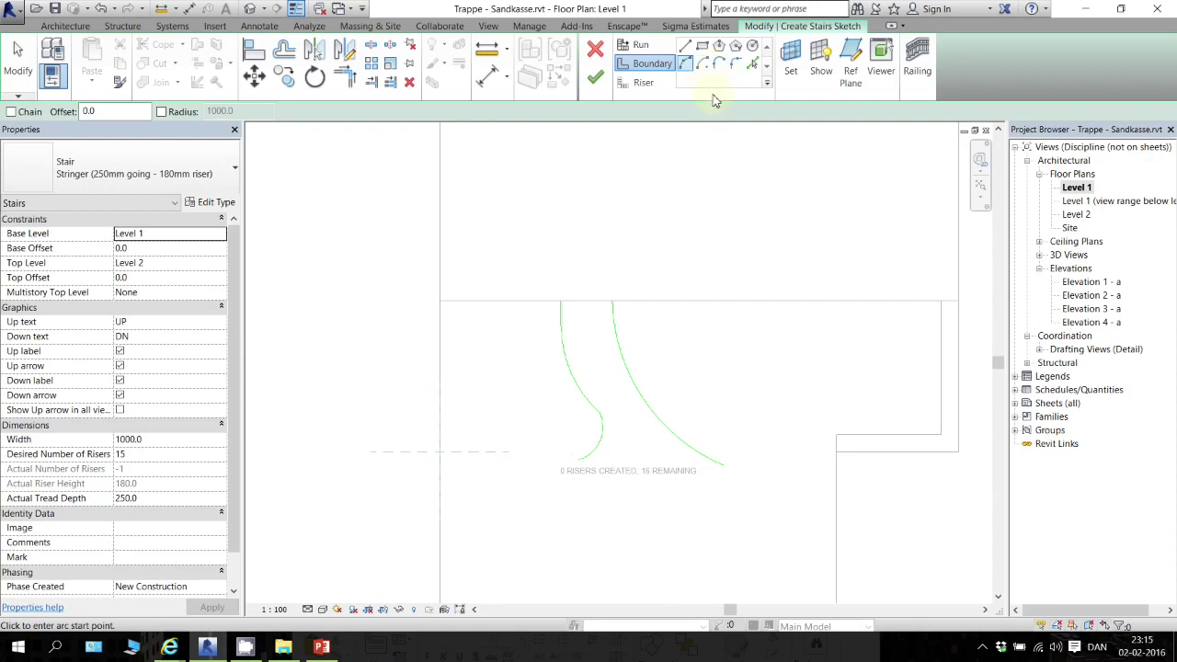
pyautogui.scroll(2, 626, 433)
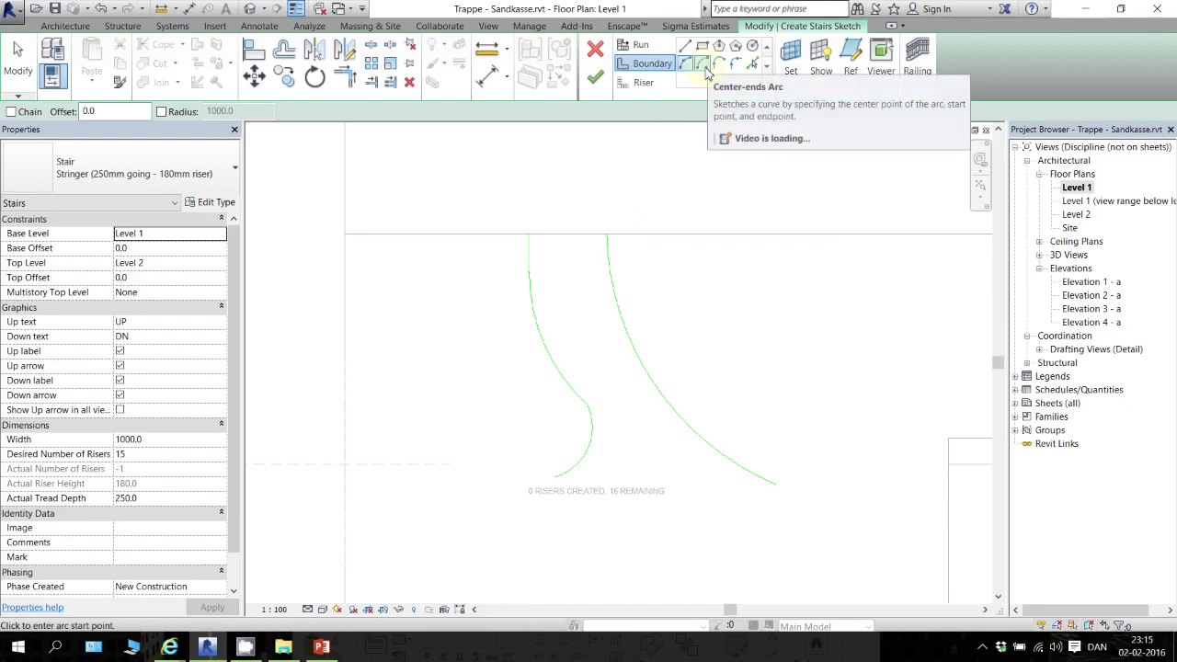
pyautogui.click(607, 237)
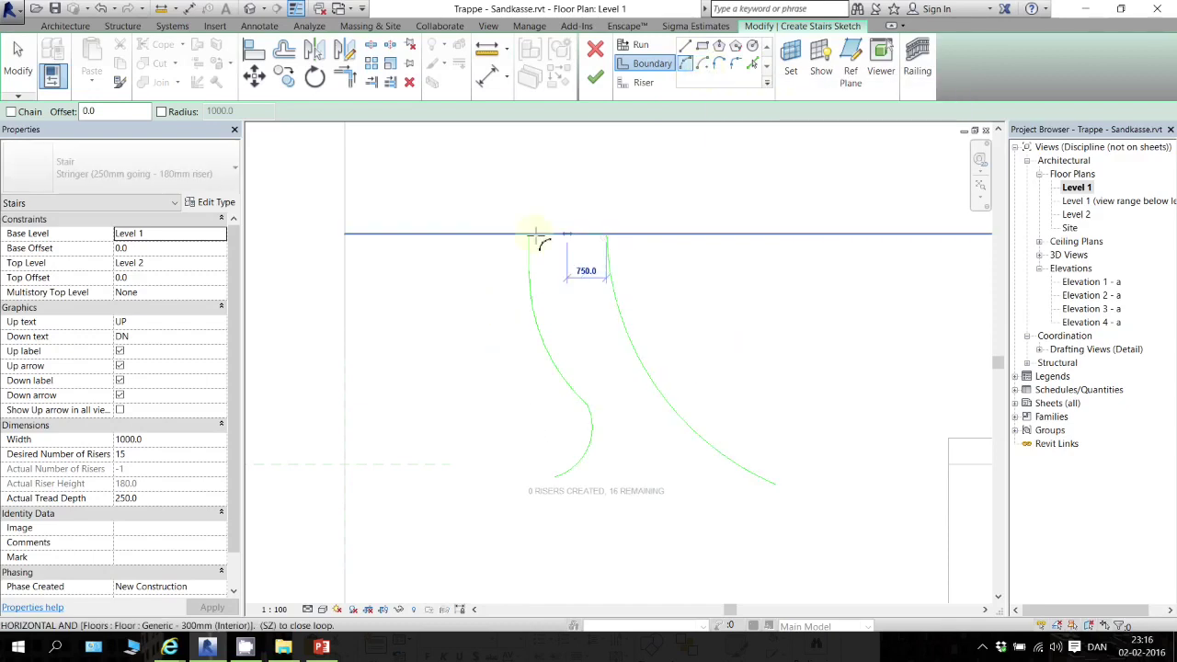
pyautogui.click(528, 237)
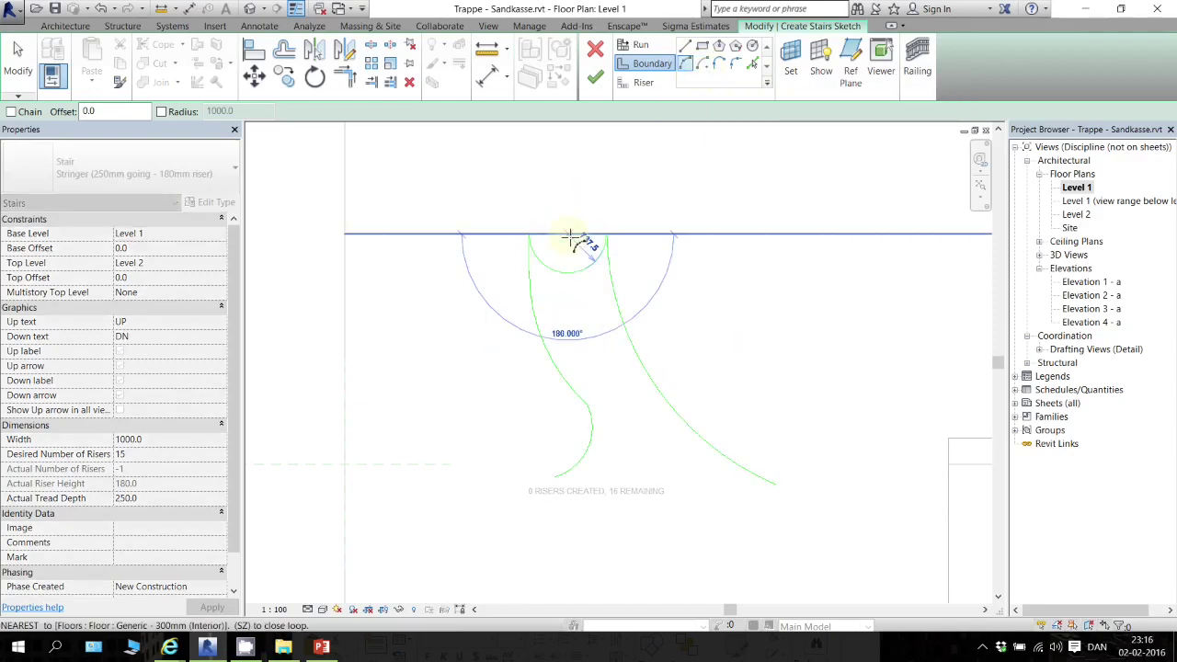
pyautogui.click(687, 65)
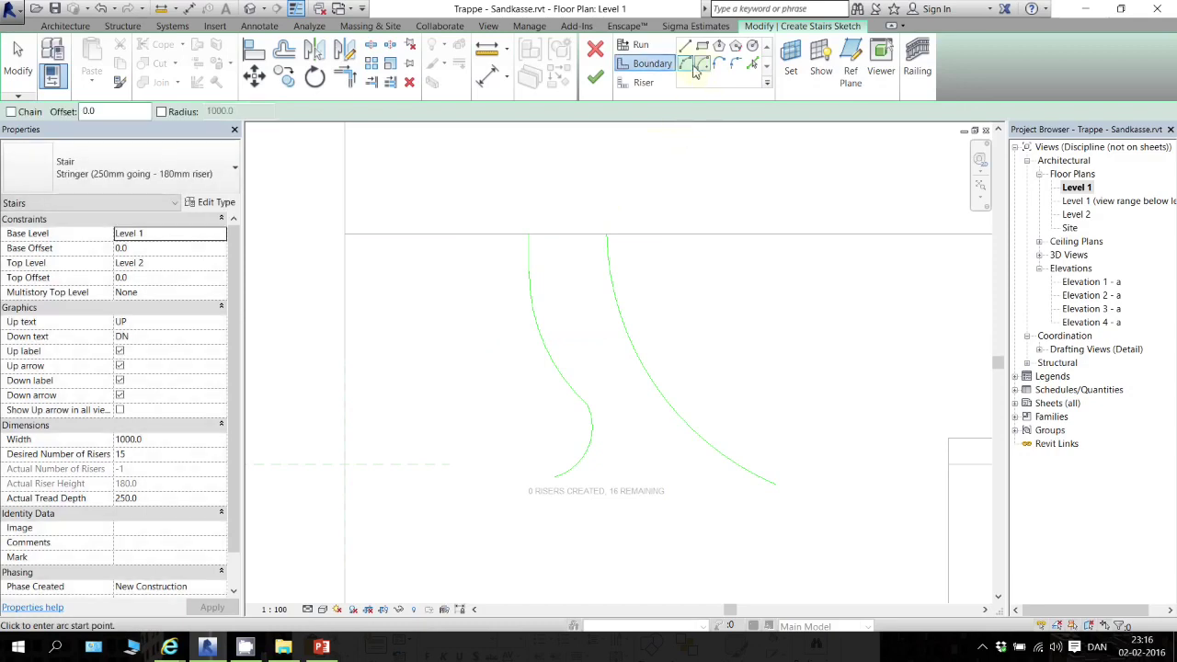
# Draw a straight riser line along the floor edge between the upper ends of the two boundaries
pyautogui.click(646, 85)
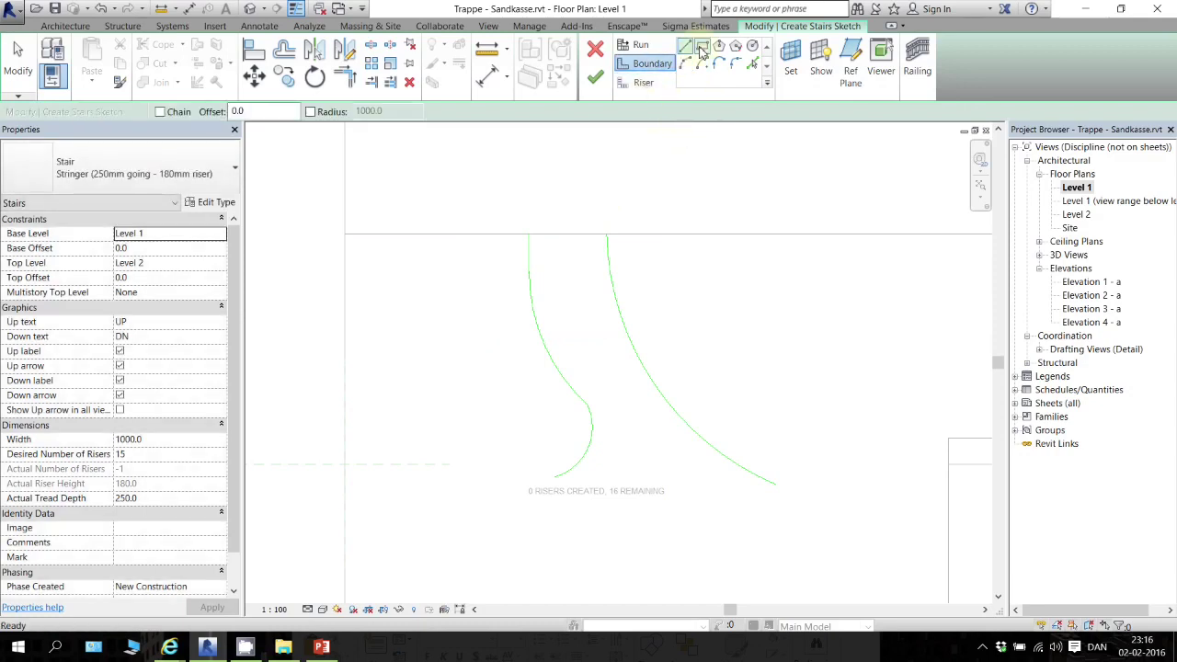
pyautogui.click(607, 236)
pyautogui.click(529, 234)
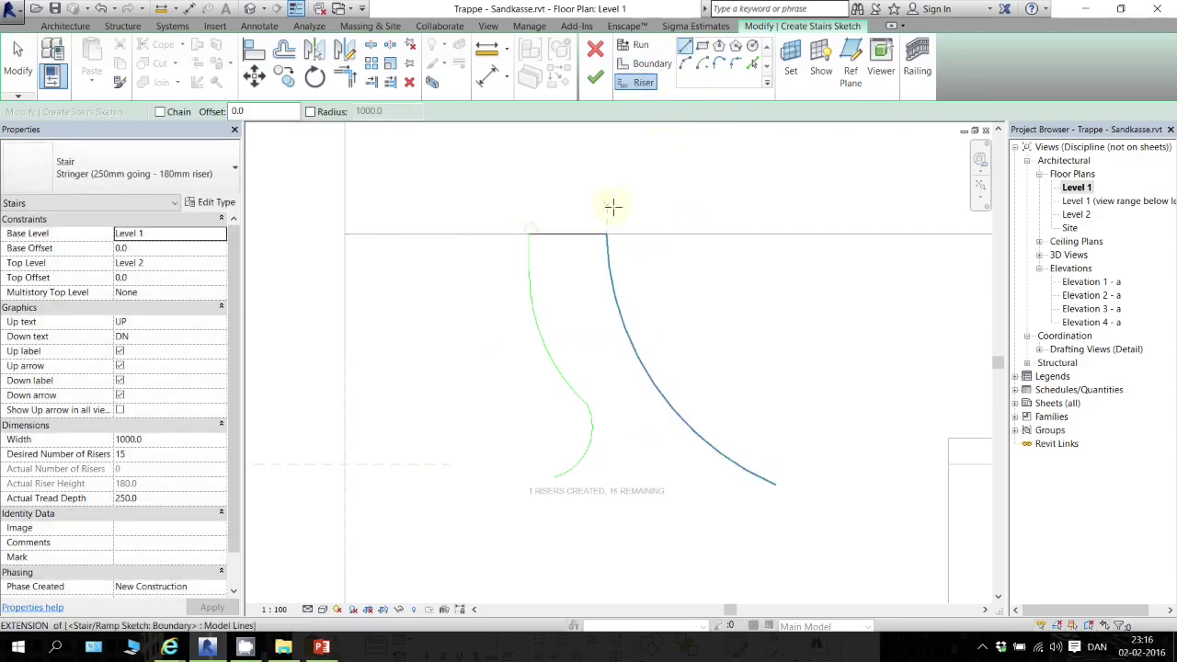
# Draw a shallow arc riser across both boundaries just below the straight riser, with a radius of about 8122 mm
pyautogui.click(616, 256)
pyautogui.click(513, 258)
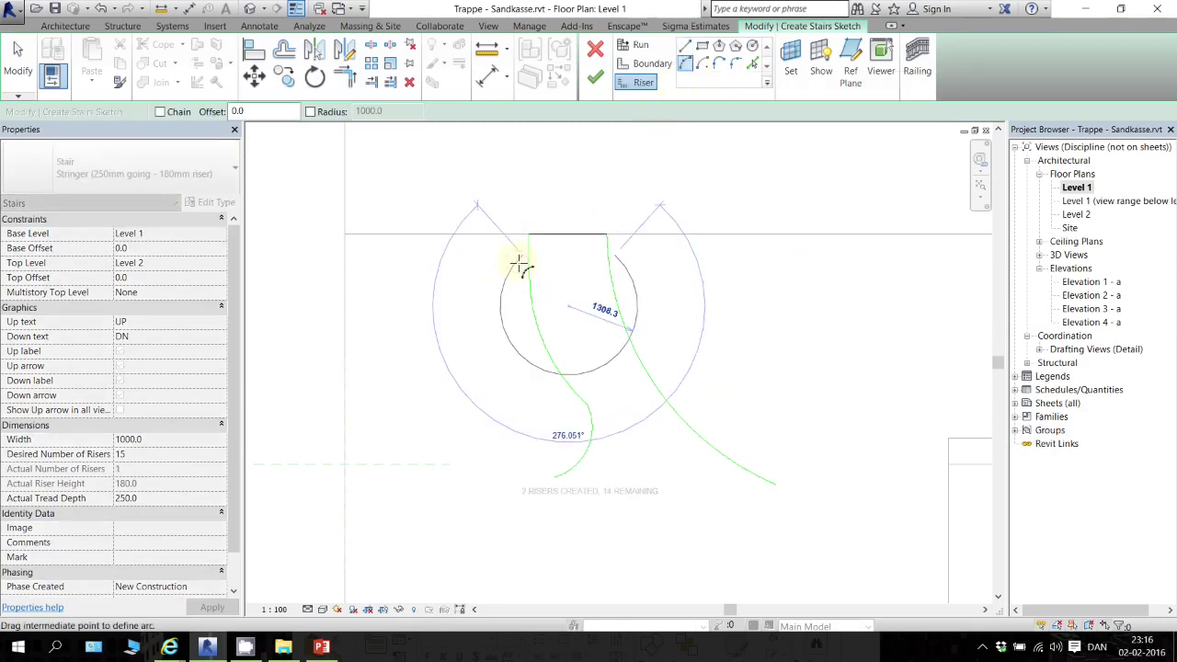
pyautogui.click(570, 264)
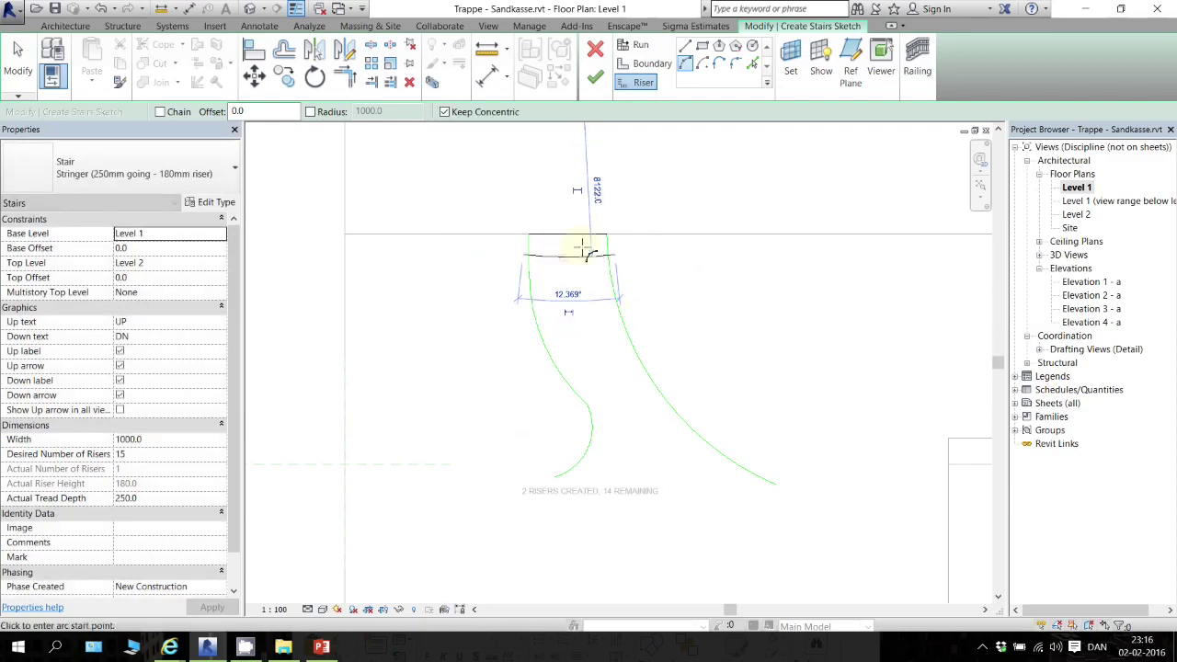
pyautogui.press('Escape')
pyautogui.press('Escape')
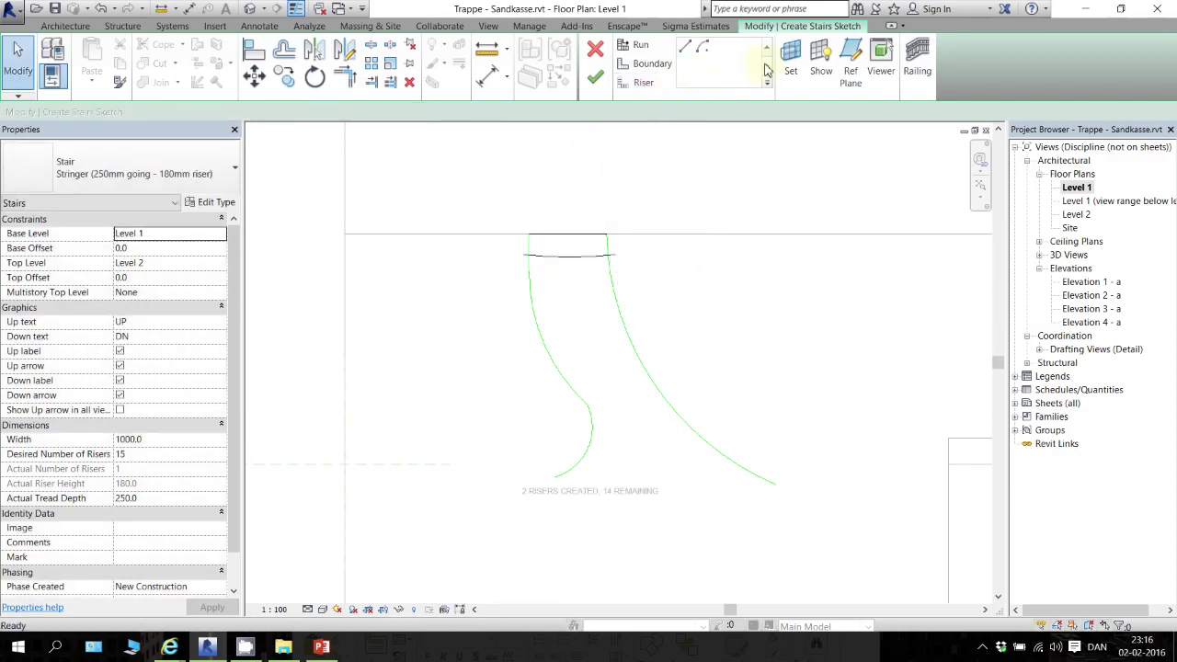
# Create another riser by picking the arc riser with a 280 mm offset toward the stair's lower end
pyautogui.click(626, 82)
pyautogui.click(752, 62)
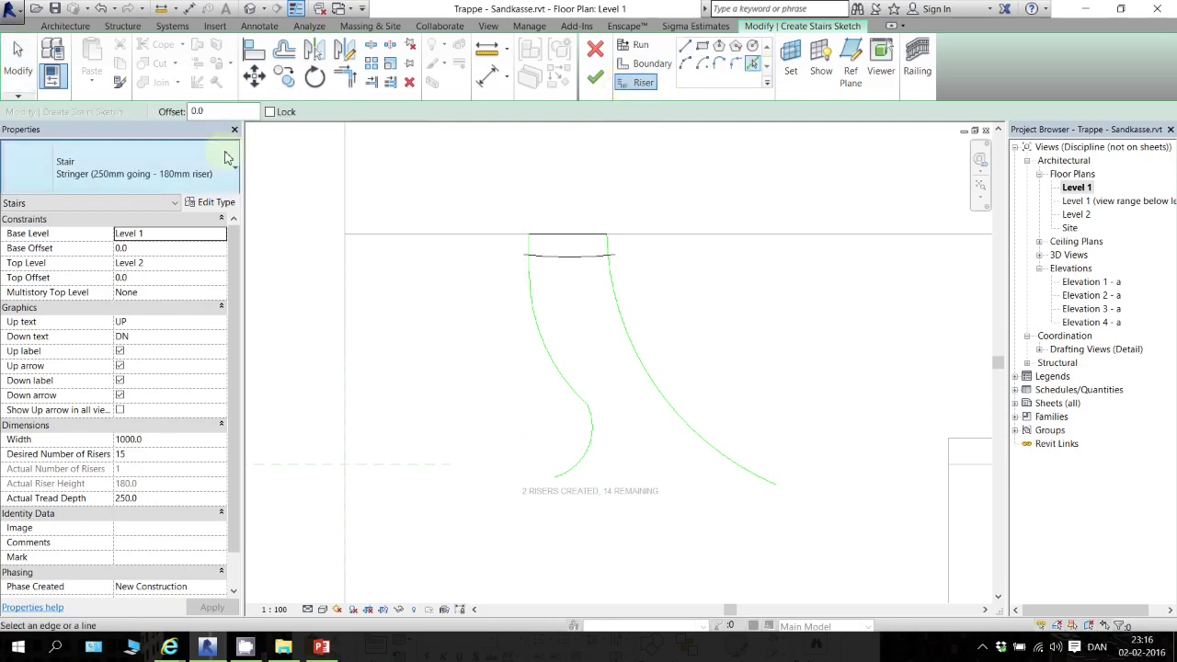
pyautogui.click(229, 111)
pyautogui.write('28')
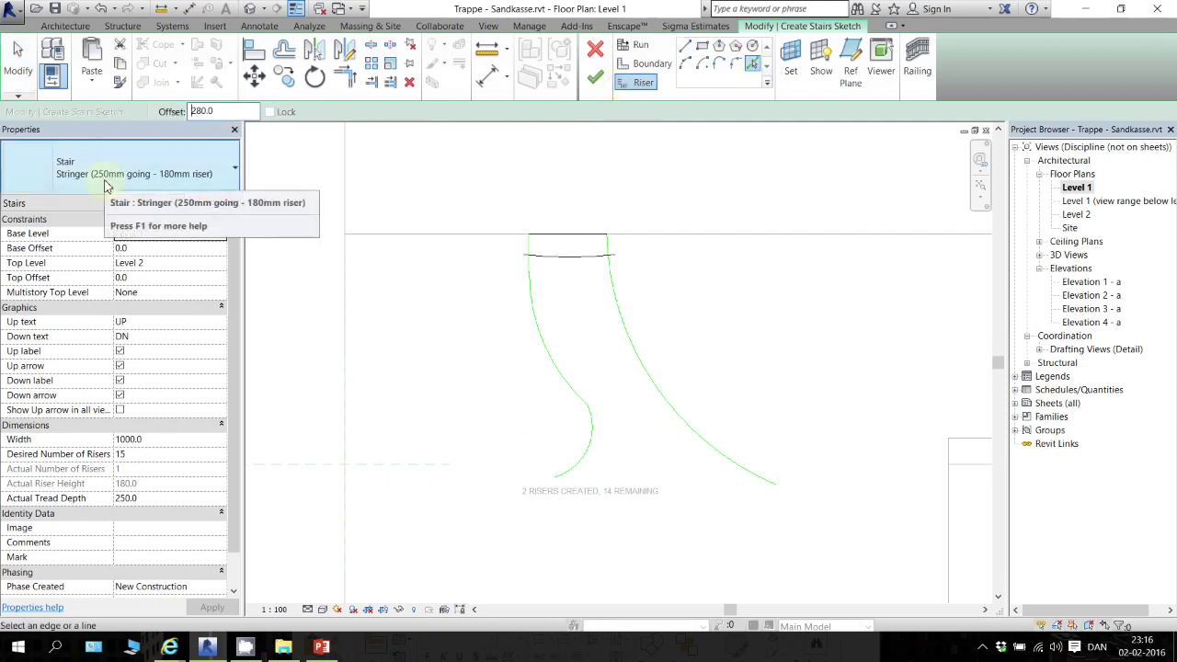
pyautogui.click(580, 269)
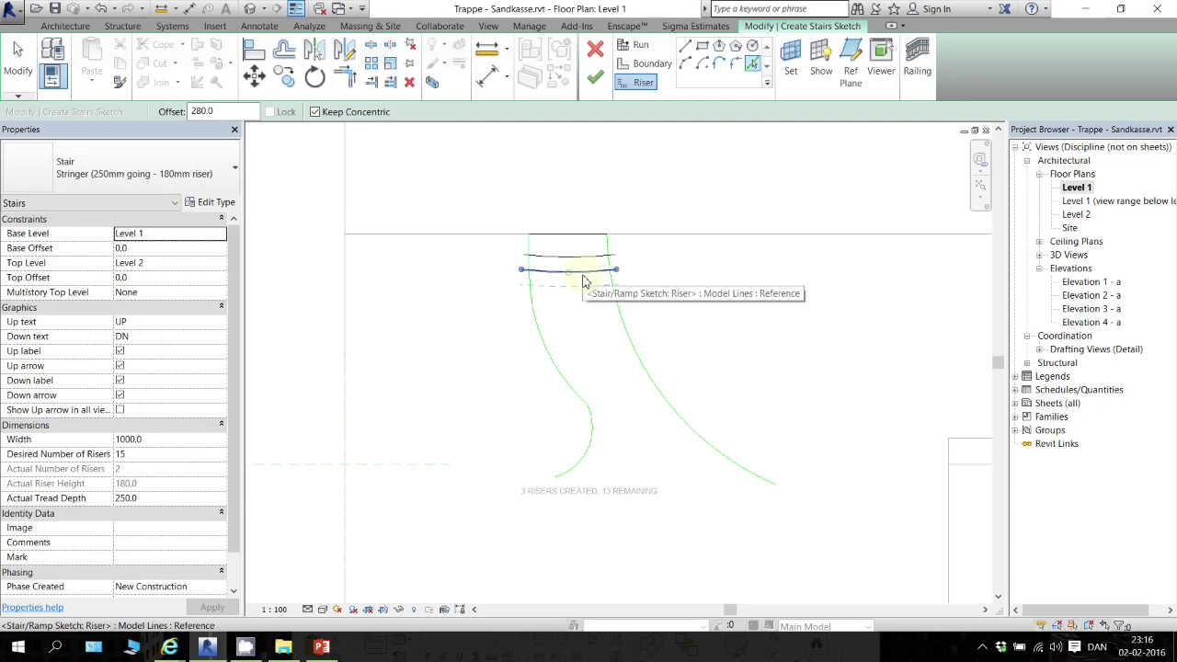
# Add thirteen more arc risers down the stair by picking each latest riser with the 280 mm offset, undoing the misplaced one
pyautogui.click(585, 275)
pyautogui.click(589, 288)
pyautogui.click(590, 304)
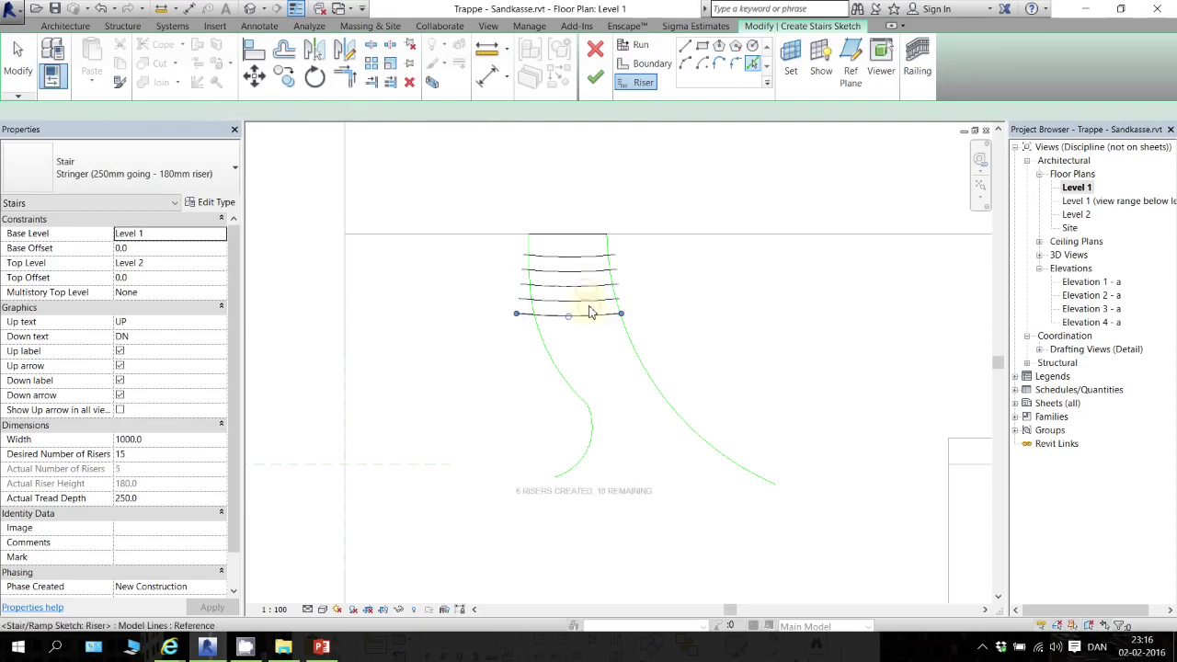
pyautogui.click(592, 317)
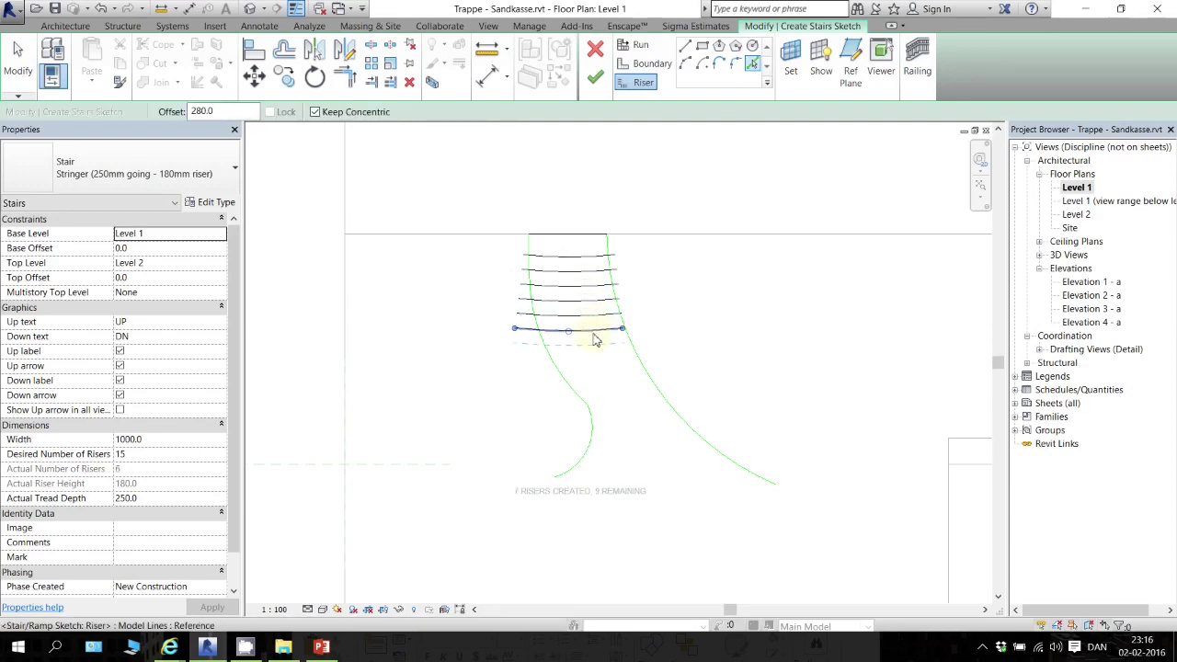
pyautogui.scroll(5, 596, 341)
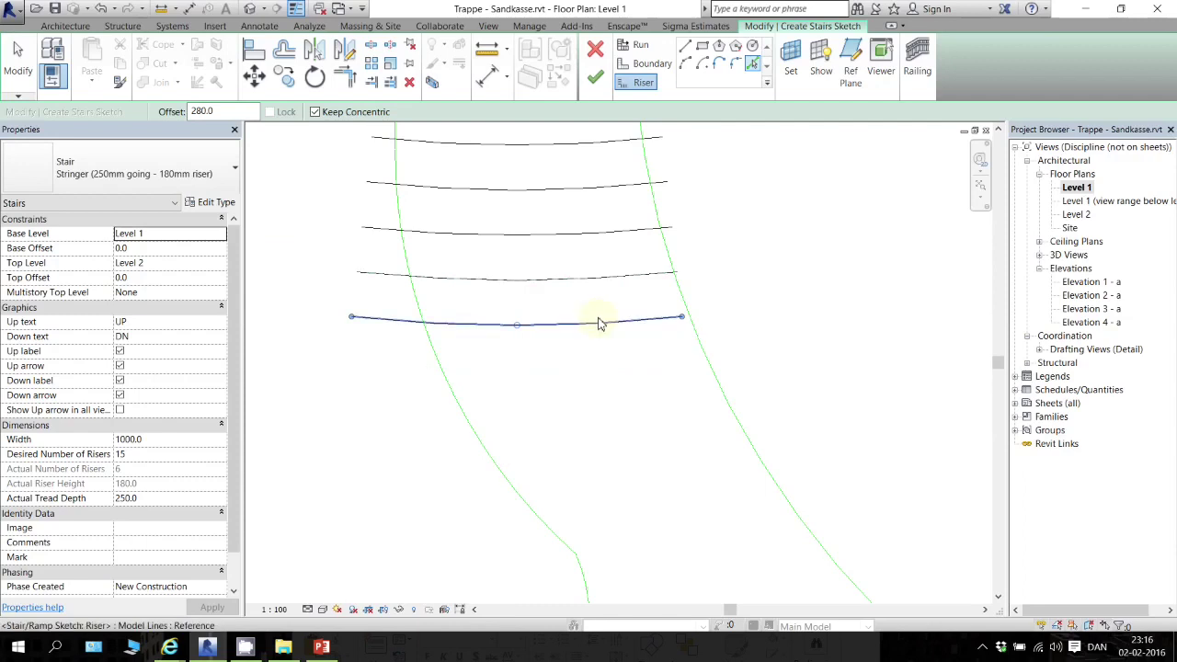
pyautogui.click(598, 322)
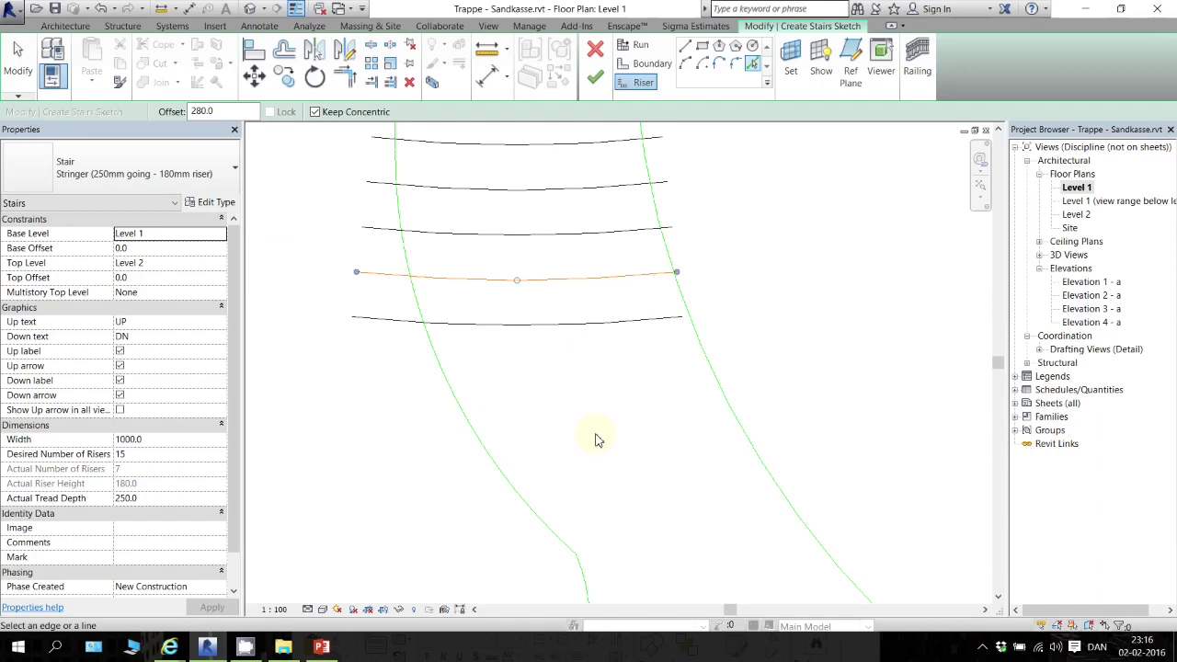
pyautogui.hotkey('ctrl', 'z')
pyautogui.click(601, 329)
pyautogui.click(615, 377)
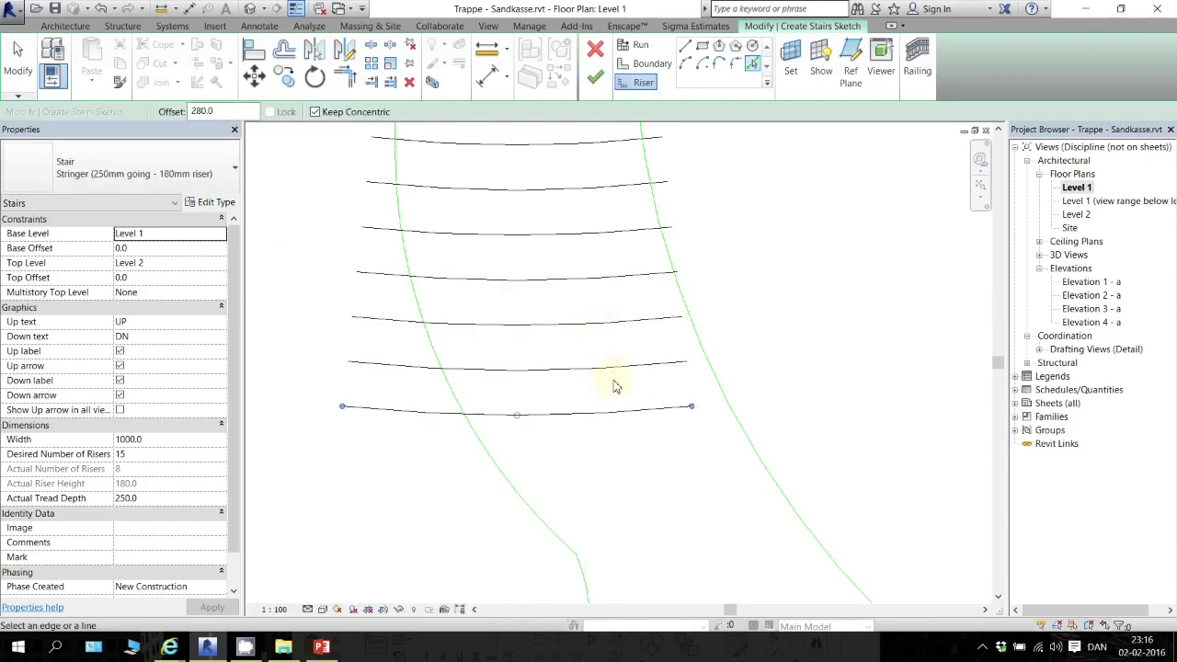
pyautogui.click(618, 420)
pyautogui.moveTo(633, 457)
pyautogui.mouseDown(button='middle')
pyautogui.moveTo(715, 348)
pyautogui.moveTo(620, 277)
pyautogui.mouseUp(button='middle')
pyautogui.click(622, 254)
pyautogui.scroll(-3, 624, 303)
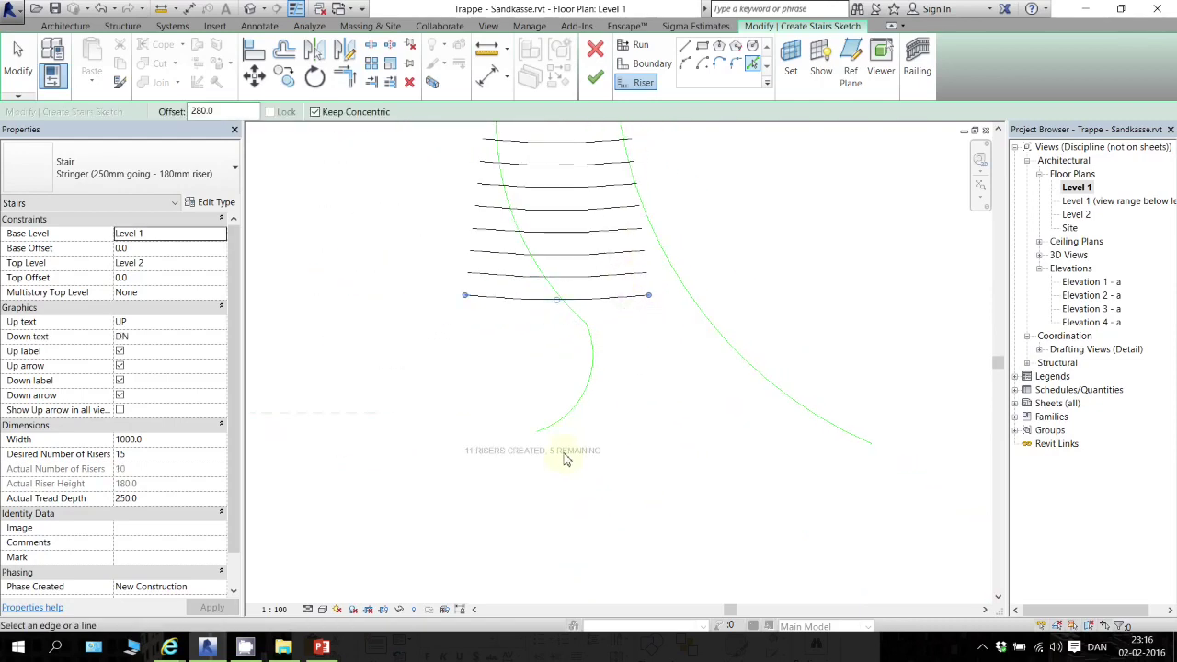
pyautogui.click(607, 310)
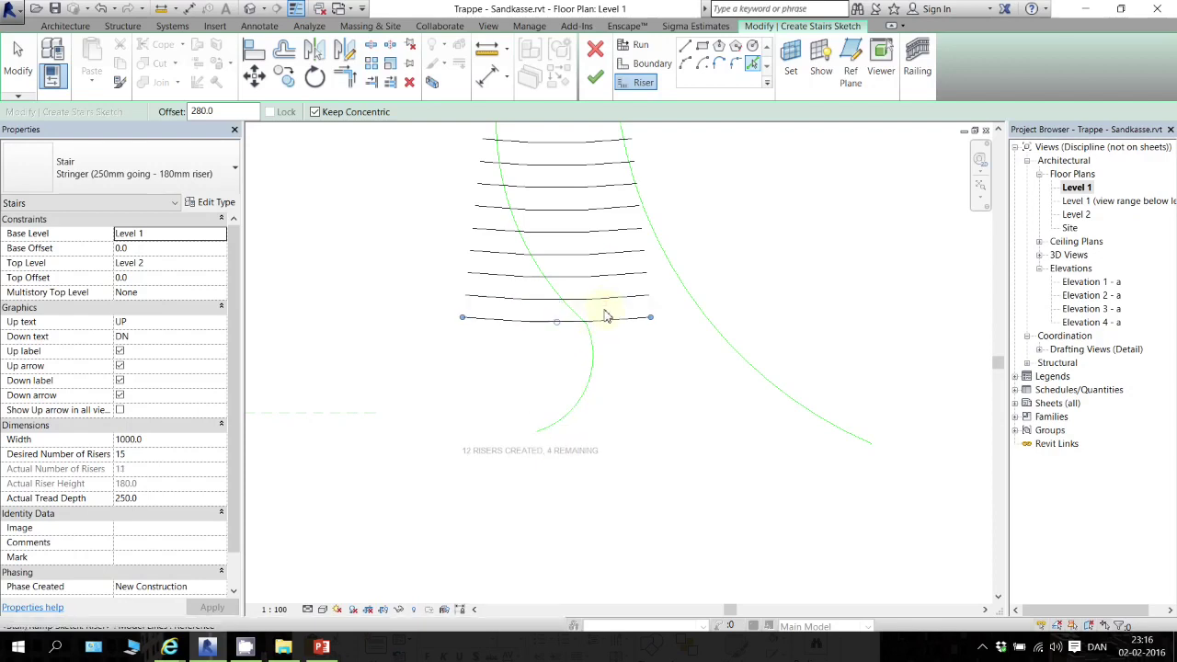
pyautogui.click(613, 336)
pyautogui.click(615, 357)
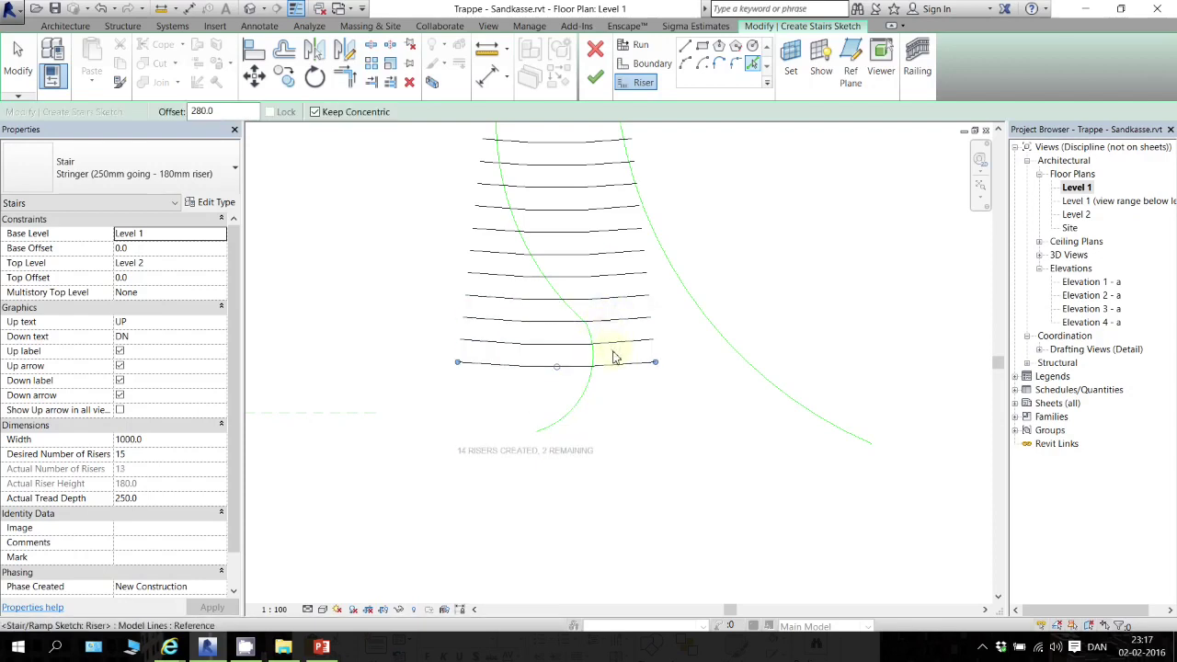
pyautogui.click(611, 385)
pyautogui.click(611, 399)
# Trim and extend the lowest riser to meet the lower ends of both boundaries, and finish the stair sketch
pyautogui.press('t')
pyautogui.press('r')
pyautogui.click(731, 342)
pyautogui.click(639, 410)
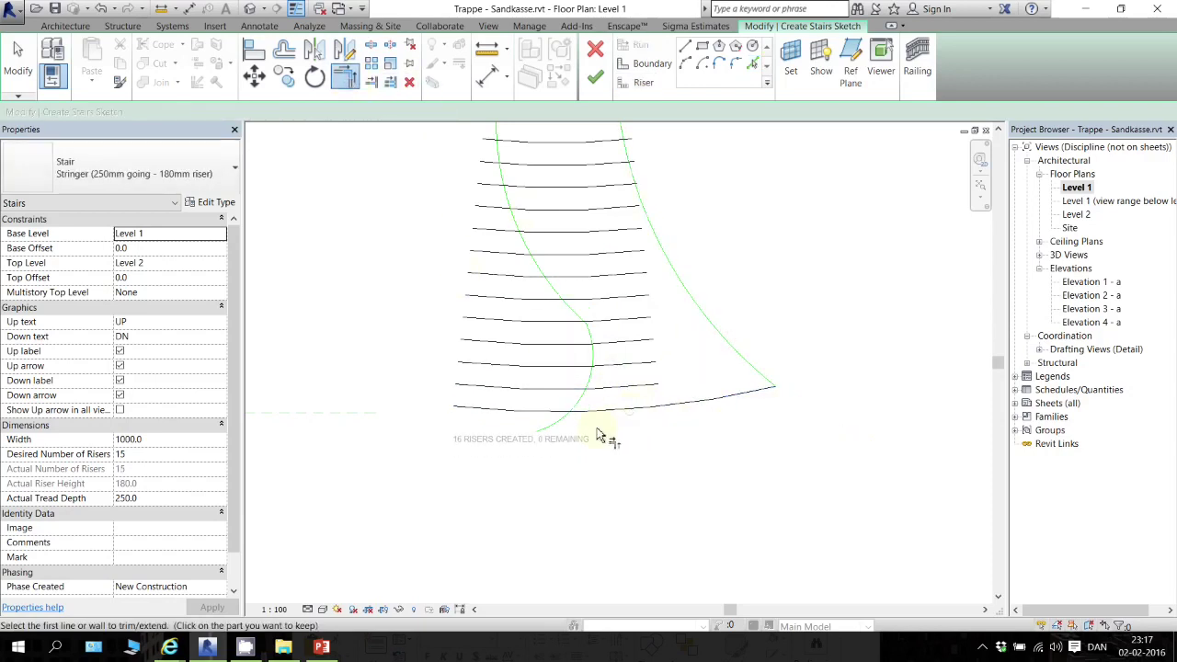
pyautogui.scroll(-1, 596, 276)
pyautogui.click(583, 382)
pyautogui.click(588, 381)
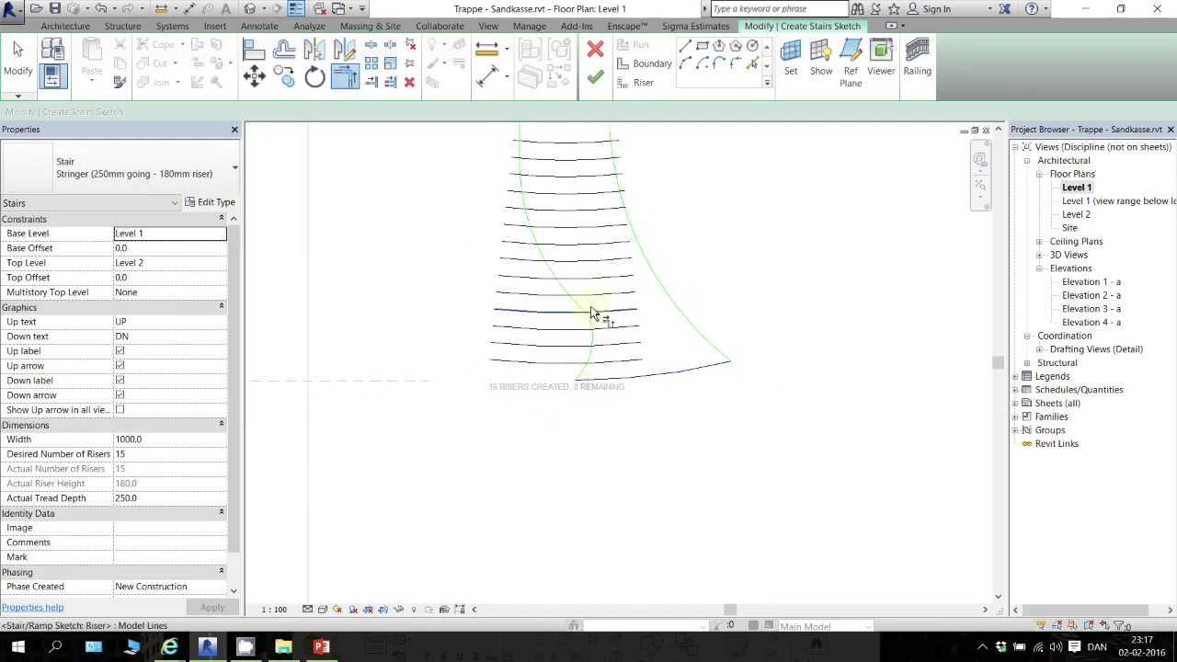
pyautogui.scroll(-1, 591, 313)
pyautogui.moveTo(591, 313); pyautogui.dragTo(626, 521, button='middle')
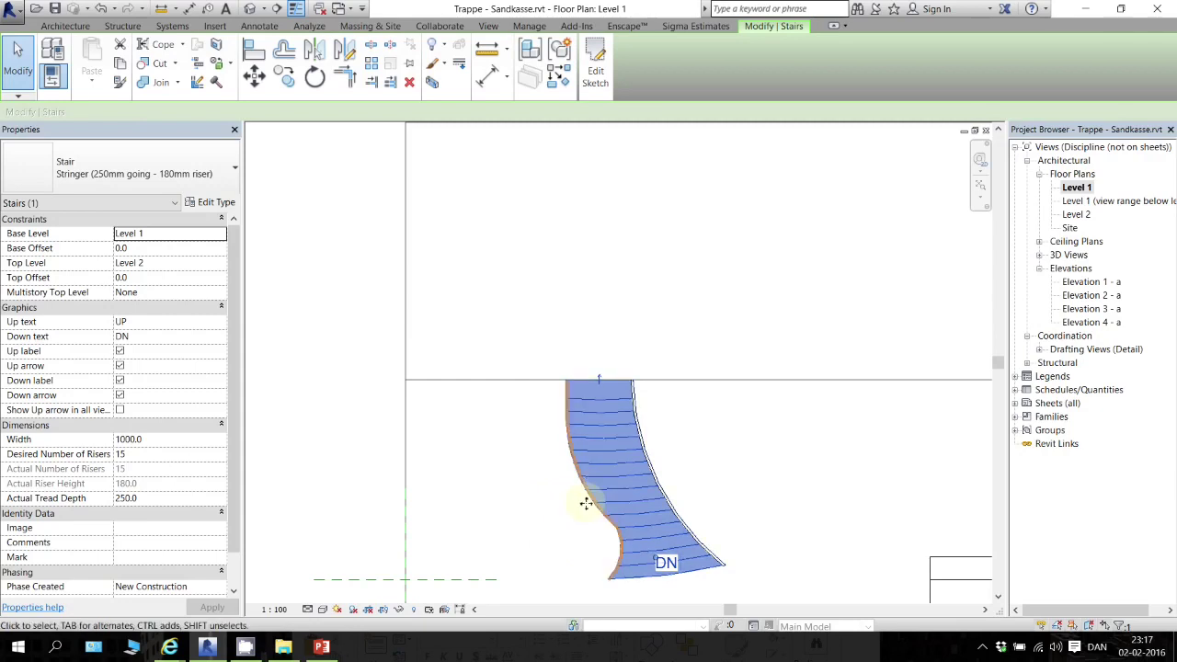
# Examine the finished curved stair and its railings in the 3D view
pyautogui.scroll(5, 588, 502)
pyautogui.scroll(-3, 582, 329)
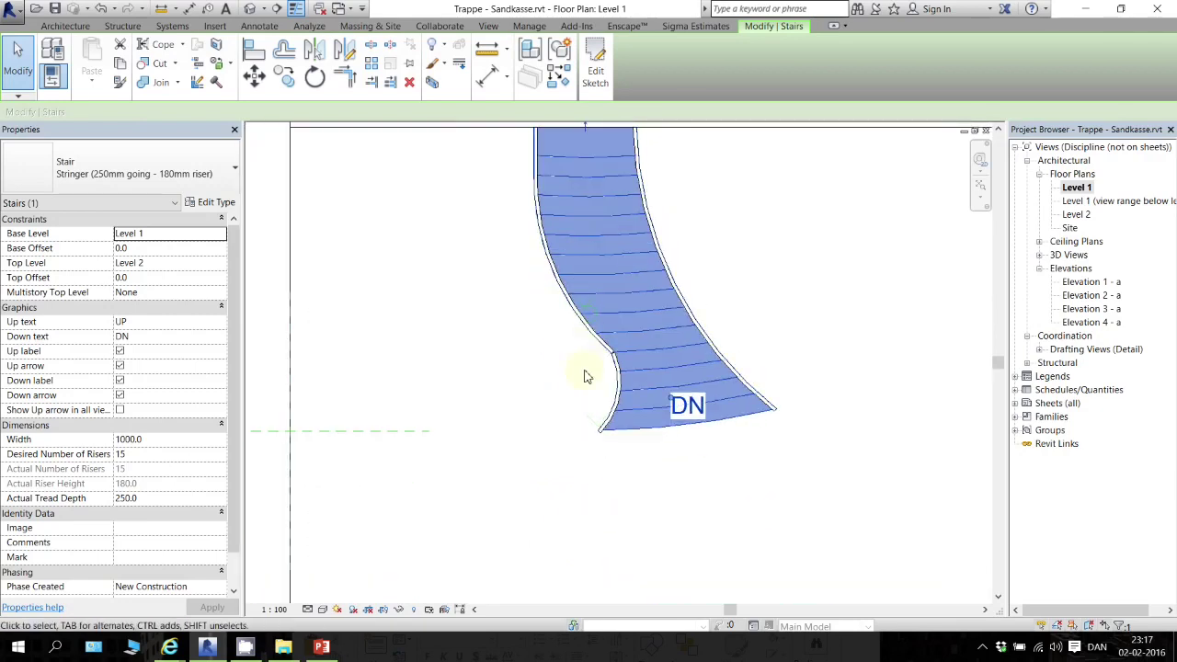
pyautogui.click(248, 11)
pyautogui.scroll(3, 583, 478)
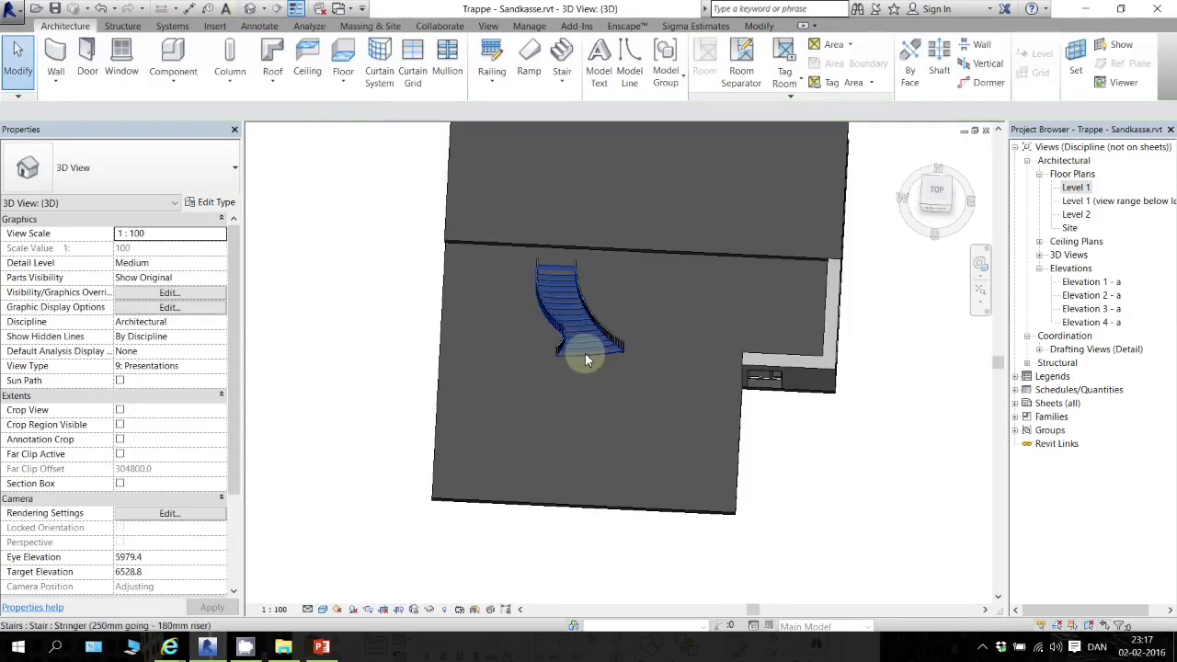
pyautogui.scroll(3, 571, 326)
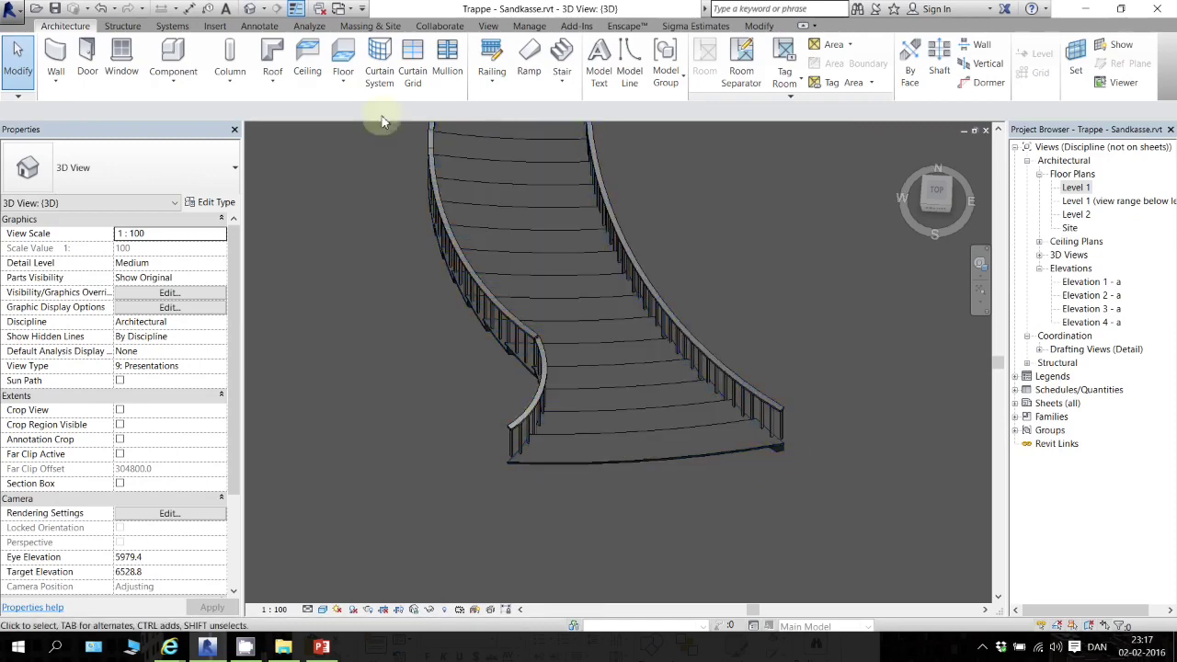
pyautogui.keyDown('shift'); pyautogui.moveTo(442, 505); pyautogui.dragTo(459, 481, button='middle'); pyautogui.keyUp('shift')
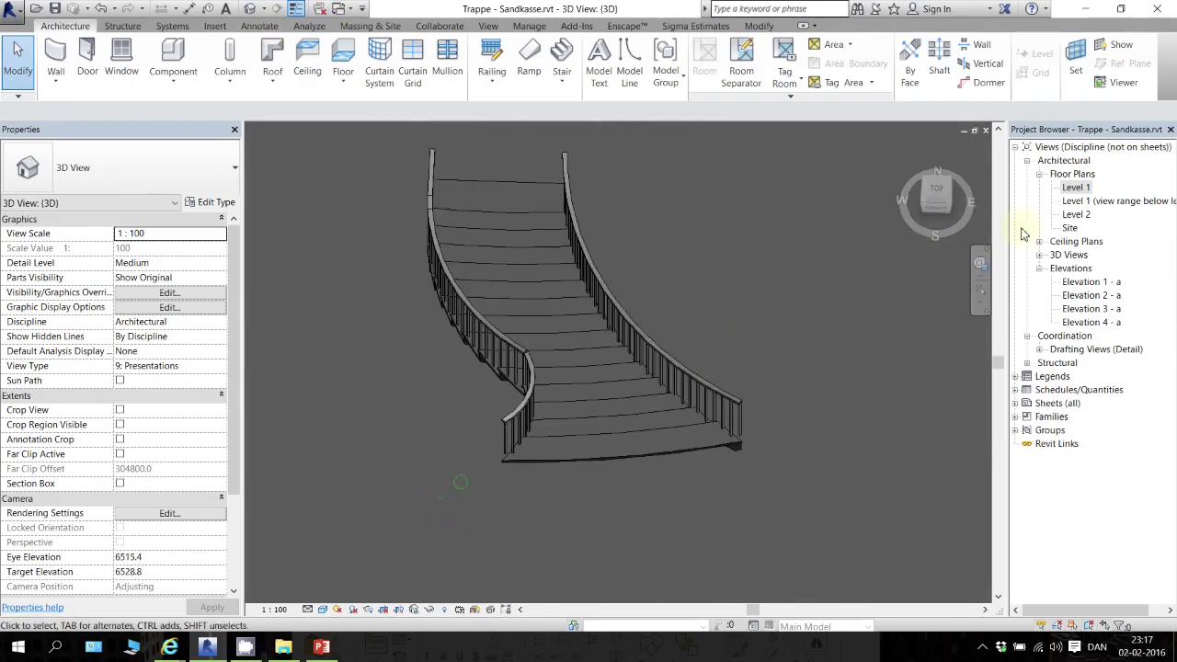
# Flip the up direction of the curved stair in the Level 1 floor plan
pyautogui.doubleClick(1072, 188)
pyautogui.click(624, 313)
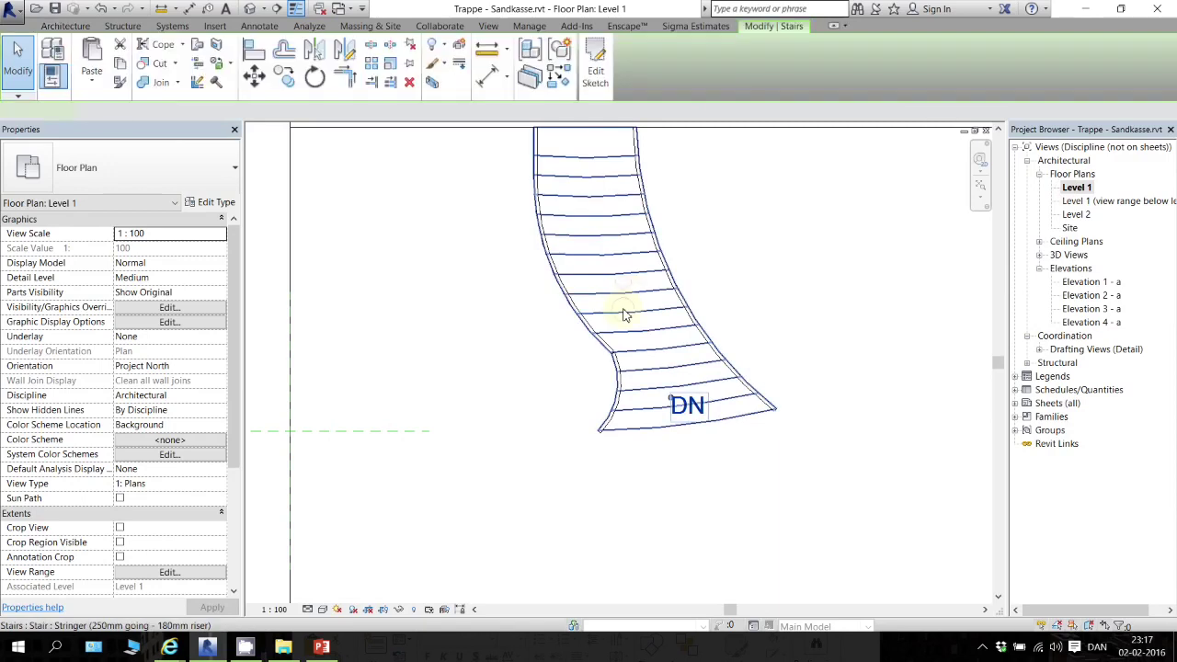
pyautogui.scroll(-1, 579, 130)
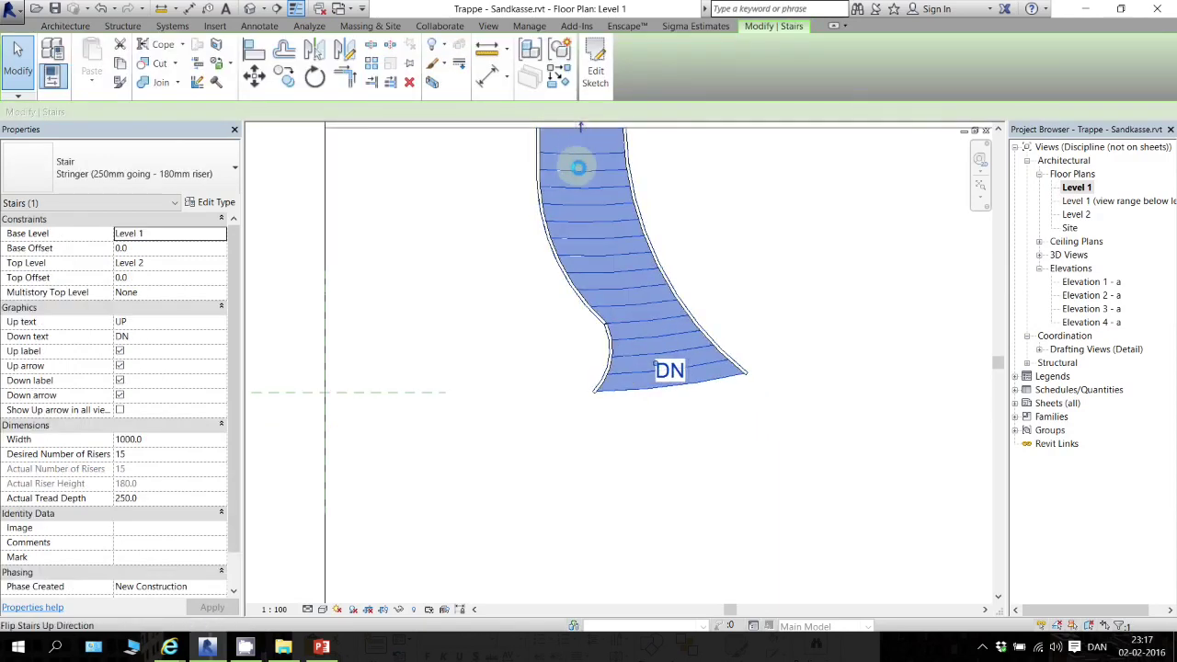
pyautogui.click(579, 167)
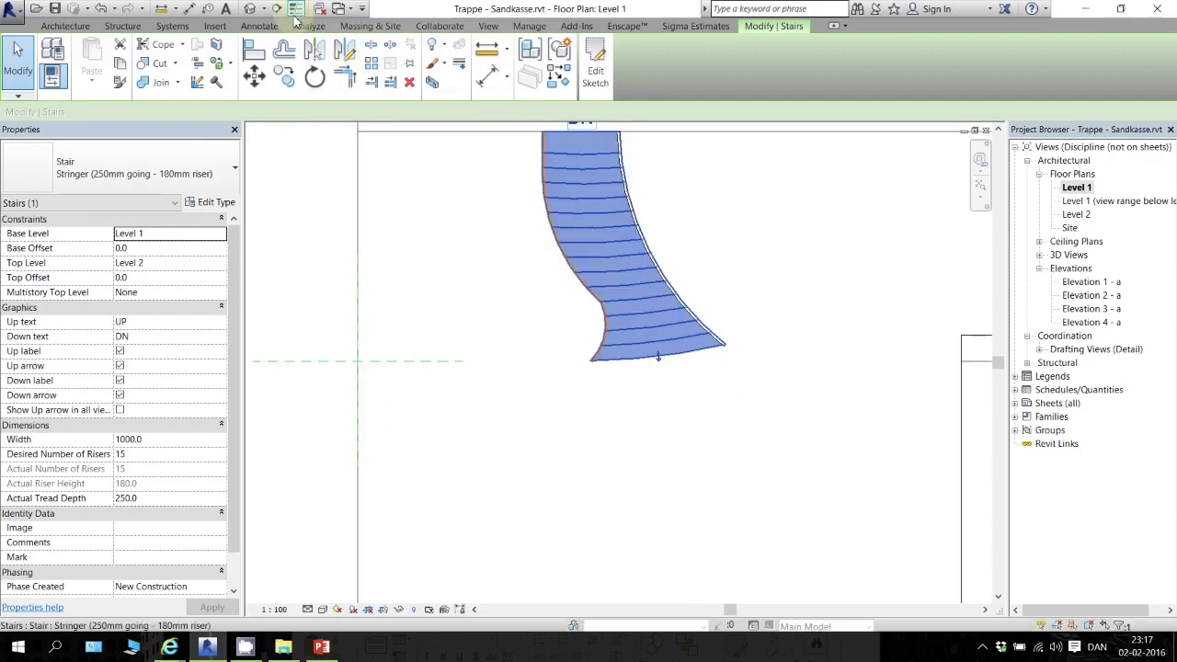
# Inspect the reversed curved stair in the 3D view and delete it
pyautogui.click(296, 9)
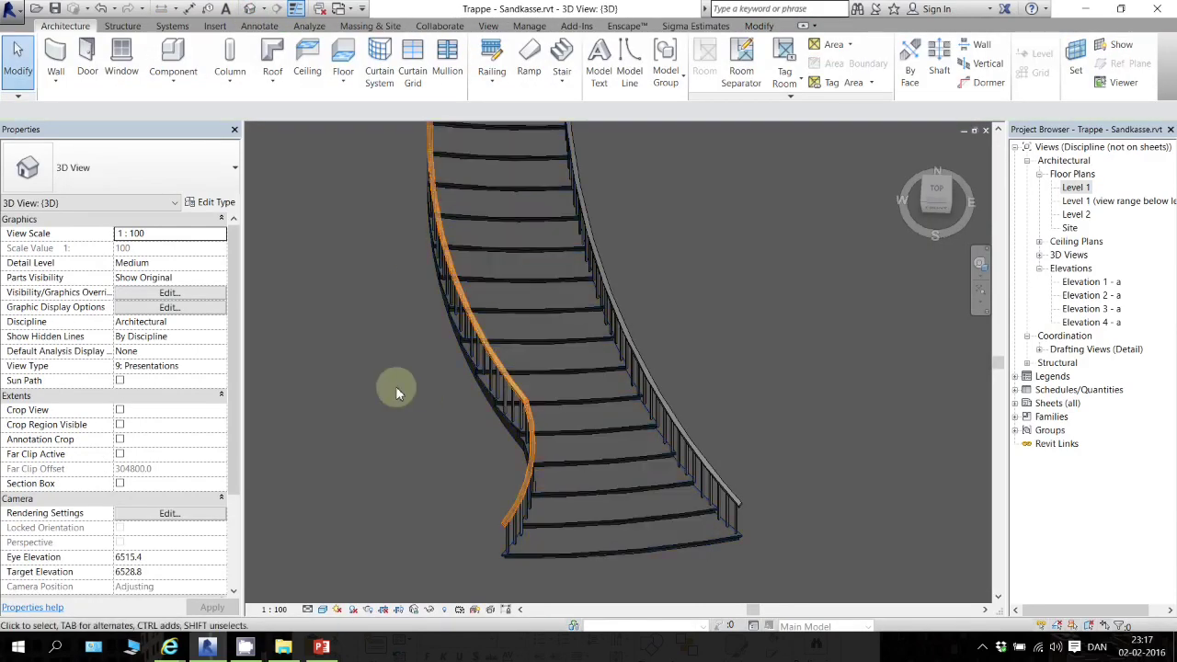
pyautogui.scroll(5, 491, 341)
pyautogui.moveTo(505, 341)
pyautogui.mouseDown(button='middle')
pyautogui.moveTo(496, 92)
pyautogui.moveTo(523, 318)
pyautogui.moveTo(564, 491)
pyautogui.moveTo(498, 359)
pyautogui.mouseUp(button='middle')
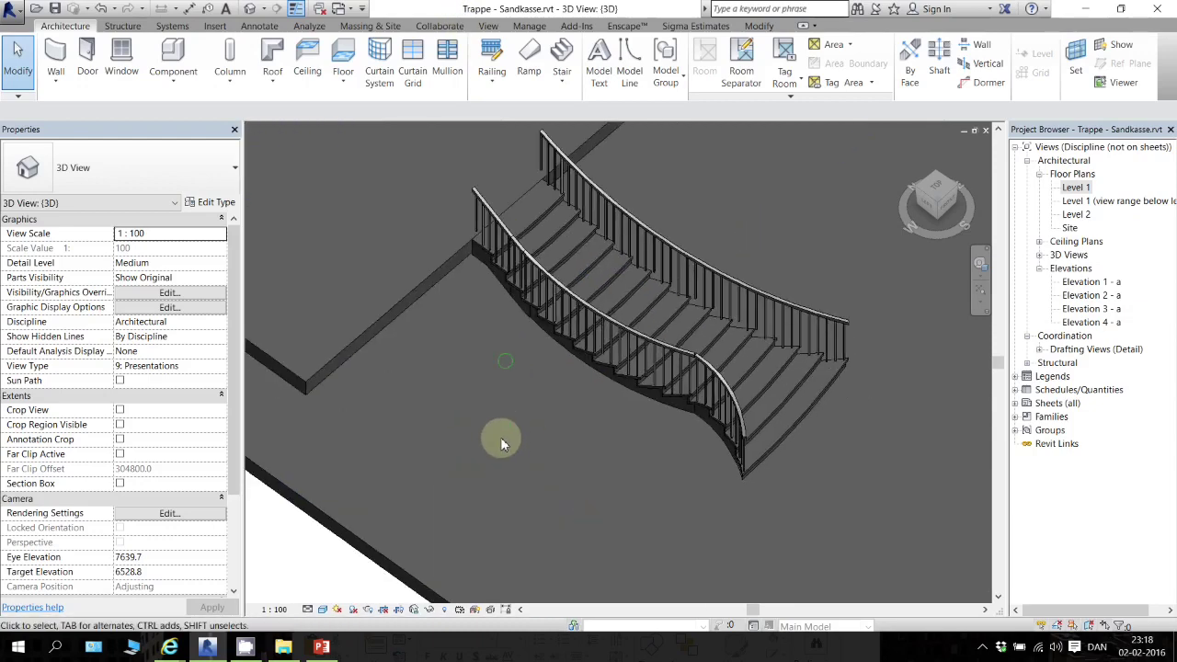
pyautogui.click(668, 403)
pyautogui.press('Delete')
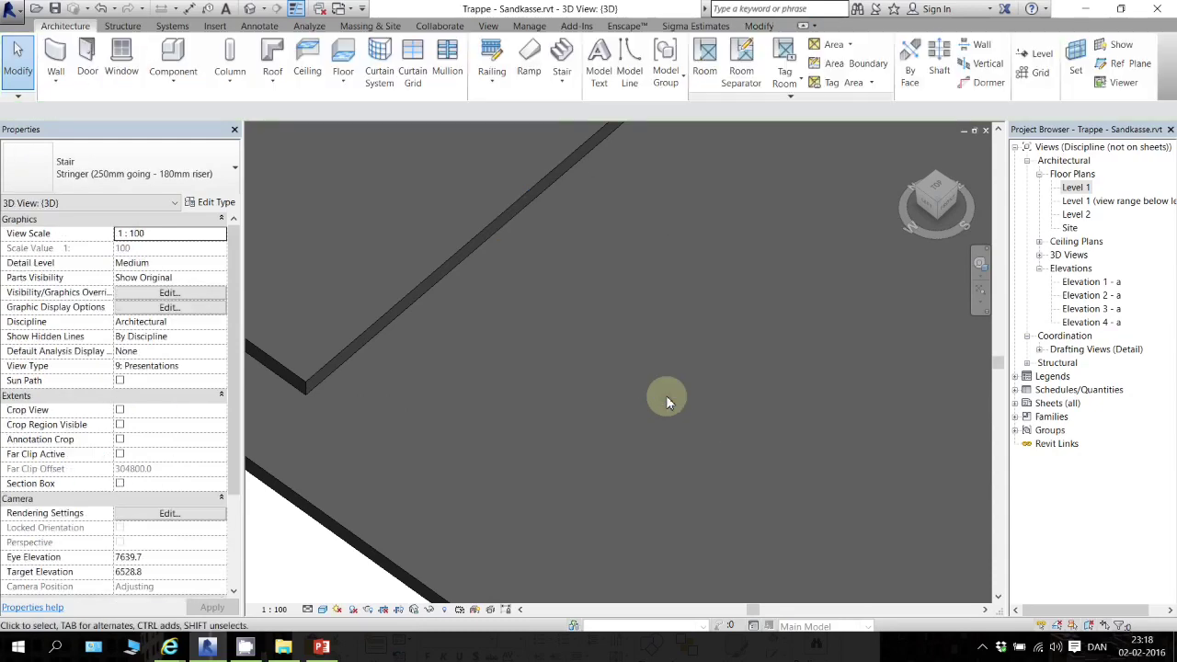
# Check the heights of Level 1 and Level 2 in Elevation 1 - a
pyautogui.moveTo(743, 323); pyautogui.dragTo(579, 497, button='middle')
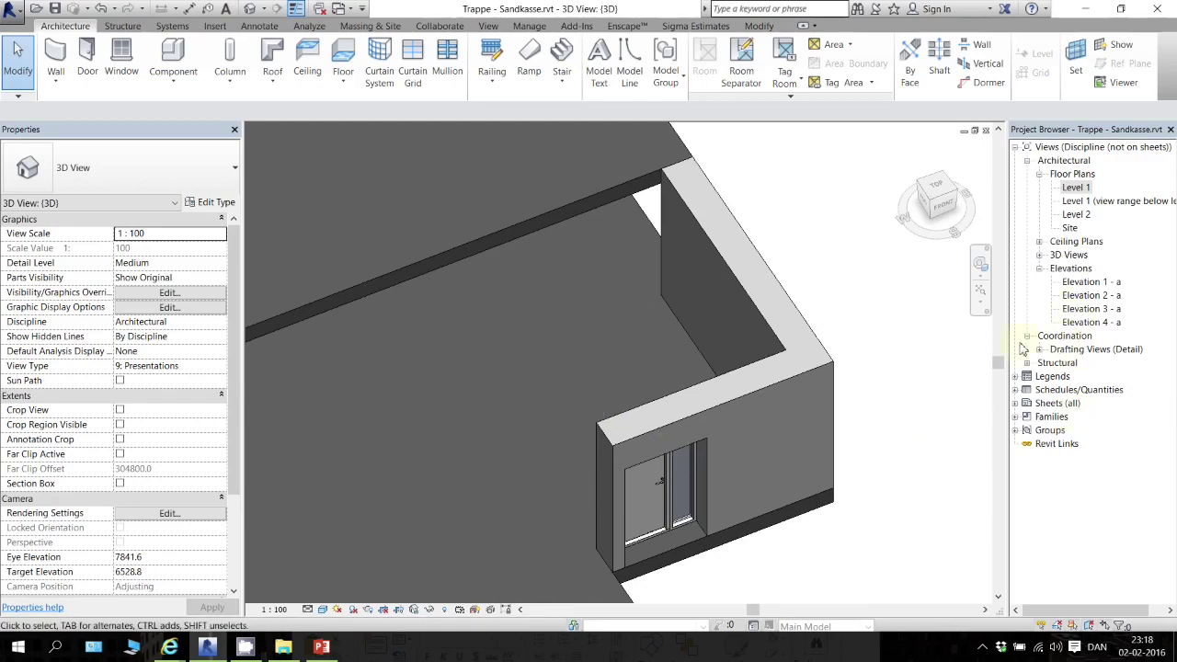
pyautogui.doubleClick(1083, 285)
pyautogui.scroll(2, 759, 345)
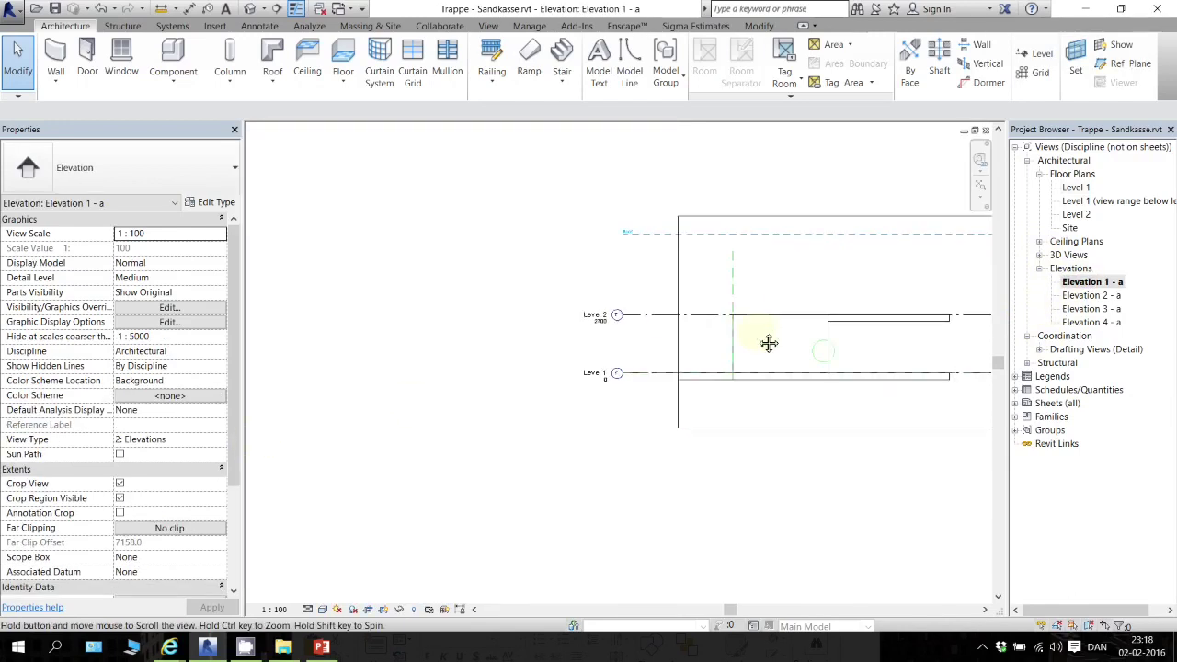
pyautogui.moveTo(767, 341); pyautogui.dragTo(468, 358, button='middle')
pyautogui.scroll(2, 522, 324)
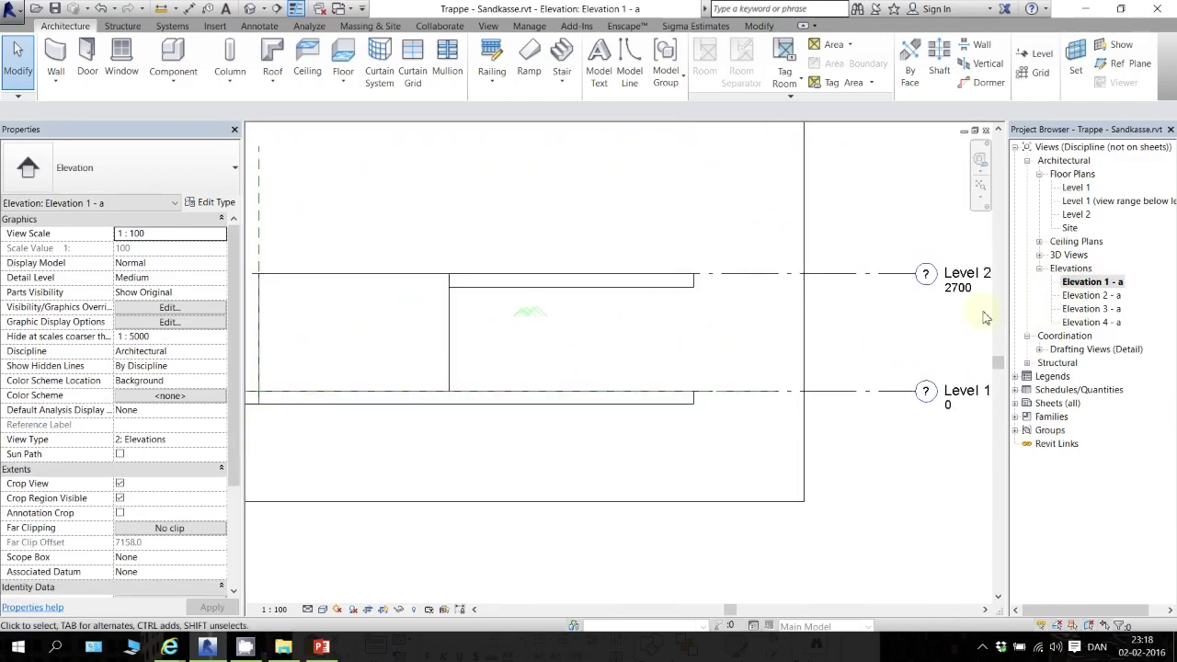
# Measure the distance from the lower wall's inner face to the upper floor's edge in the Level 1 plan
pyautogui.doubleClick(1076, 188)
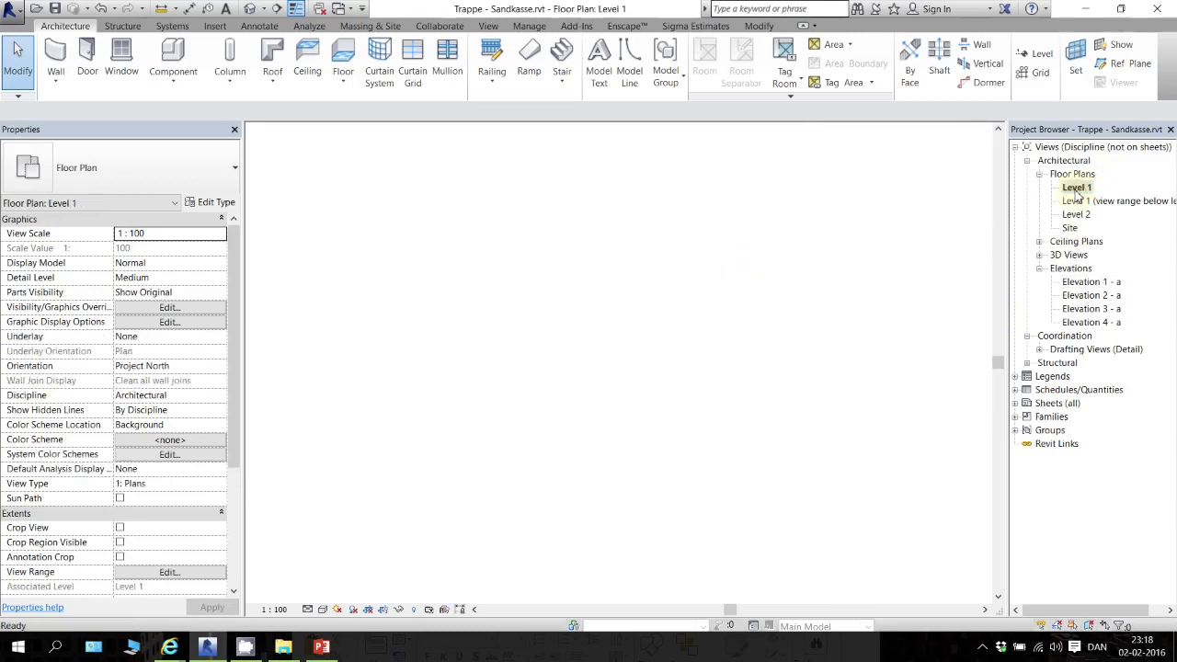
pyautogui.scroll(4, 781, 373)
pyautogui.scroll(-2, 782, 391)
pyautogui.moveTo(848, 383); pyautogui.dragTo(659, 428, button='middle')
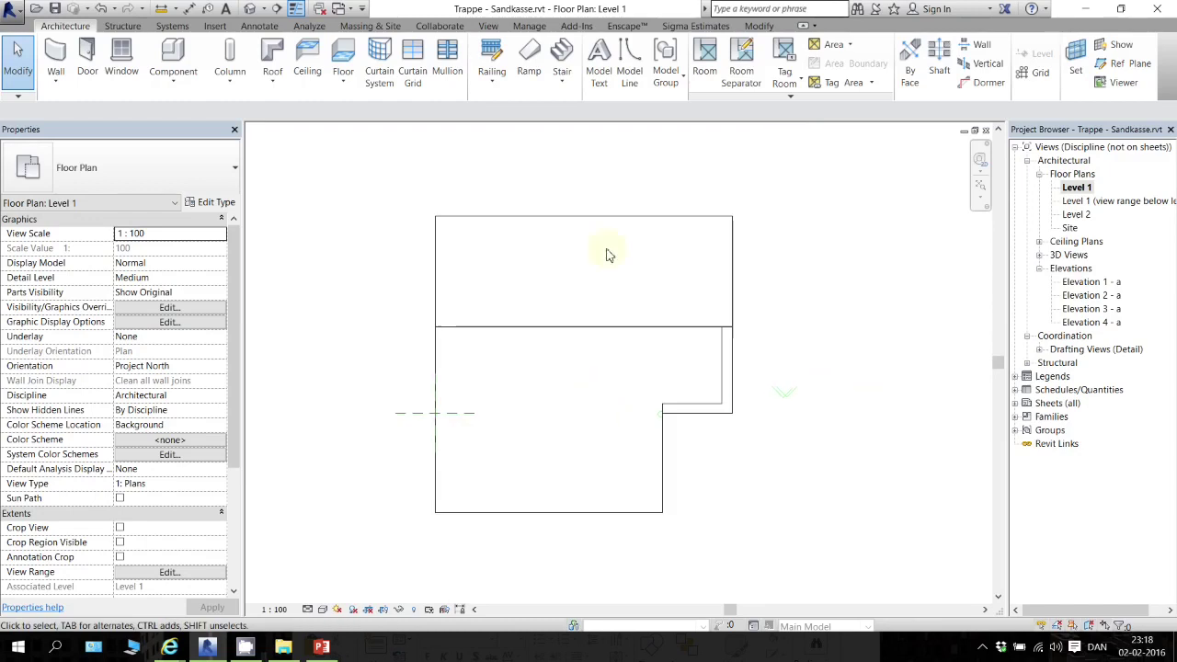
pyautogui.click(161, 8)
pyautogui.click(695, 406)
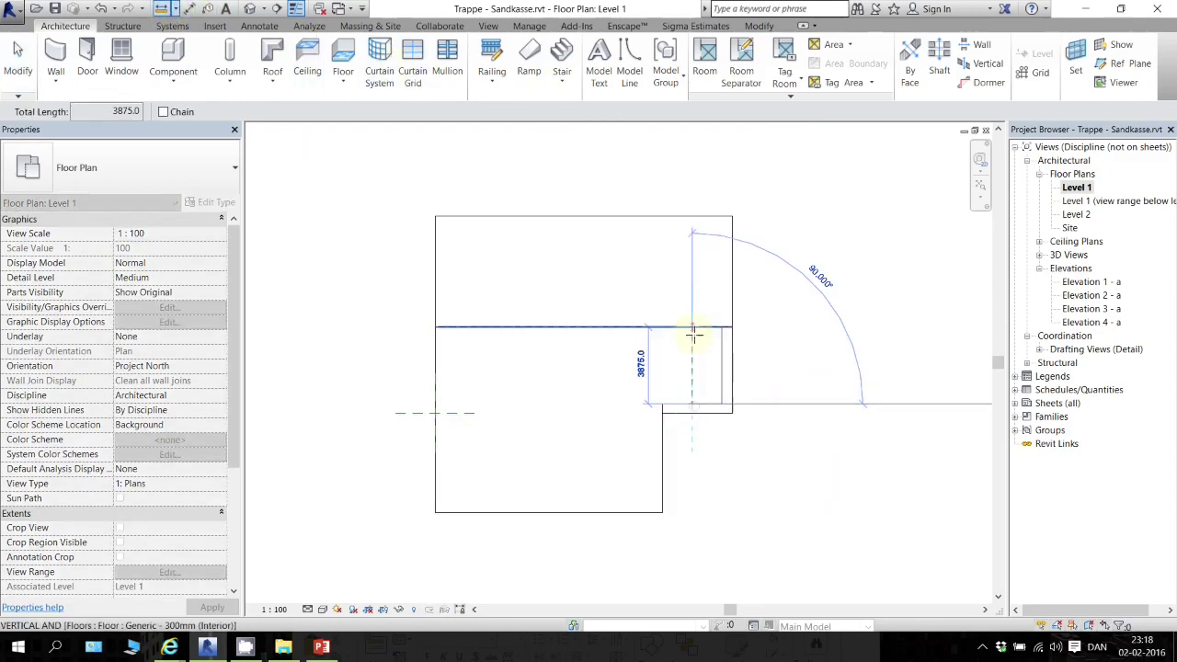
pyautogui.scroll(3, 693, 331)
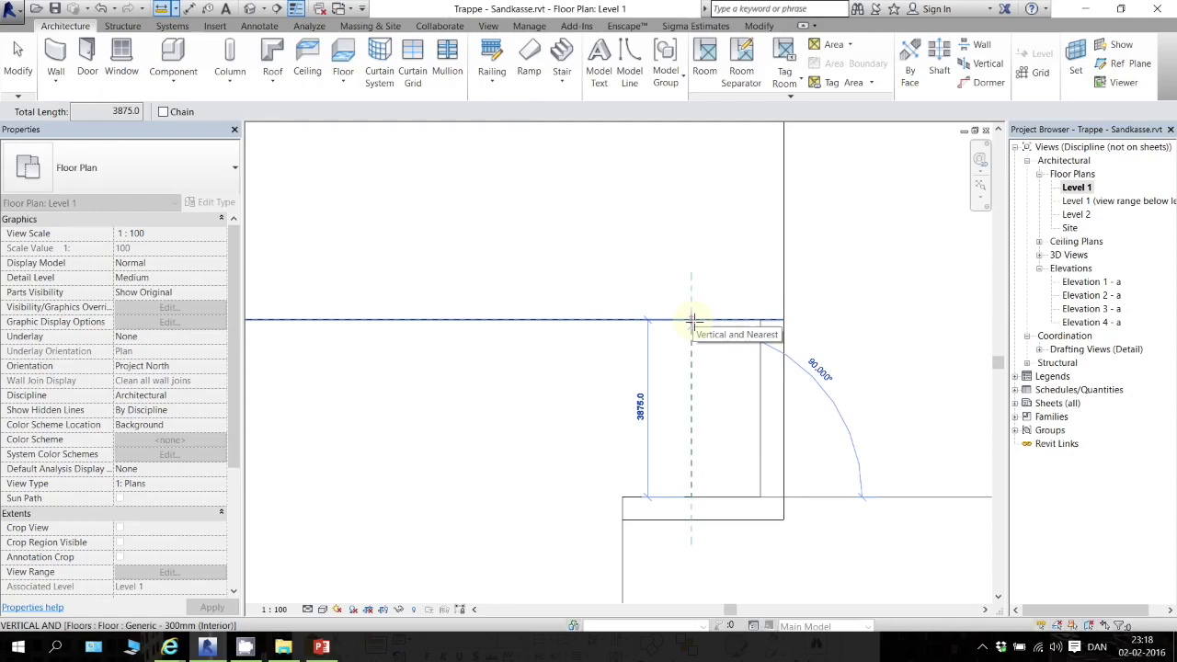
pyautogui.press('Escape')
pyautogui.press('Escape')
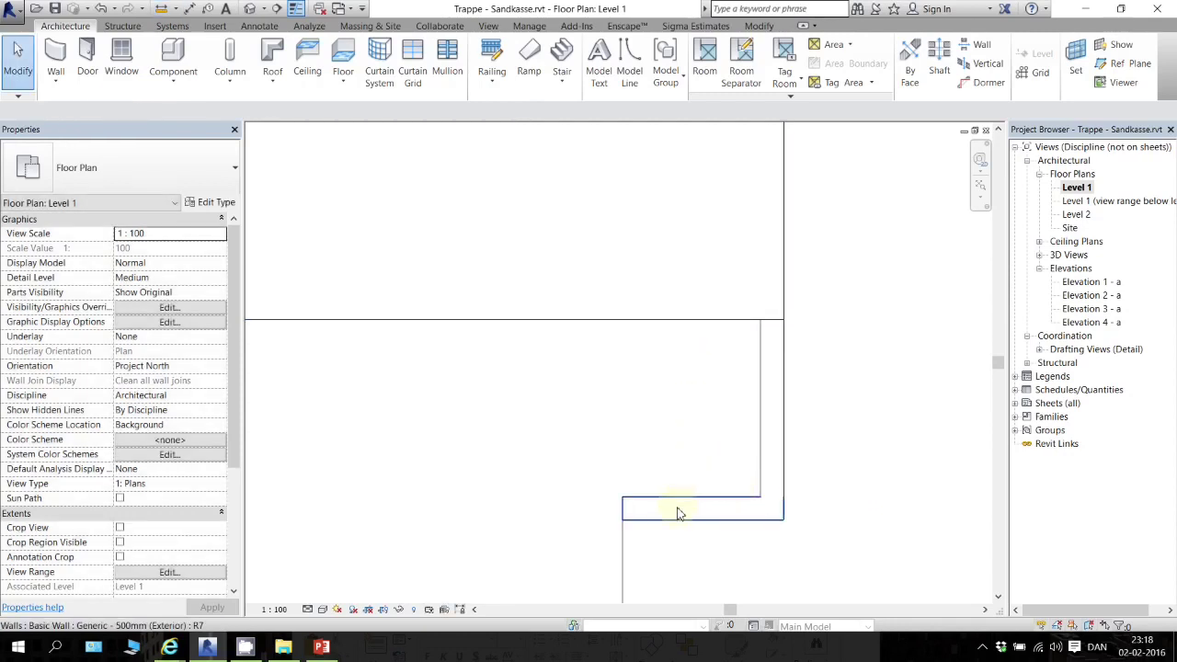
# Set the visual style of the Level 1 floor plan to Wireframe
pyautogui.click(322, 608)
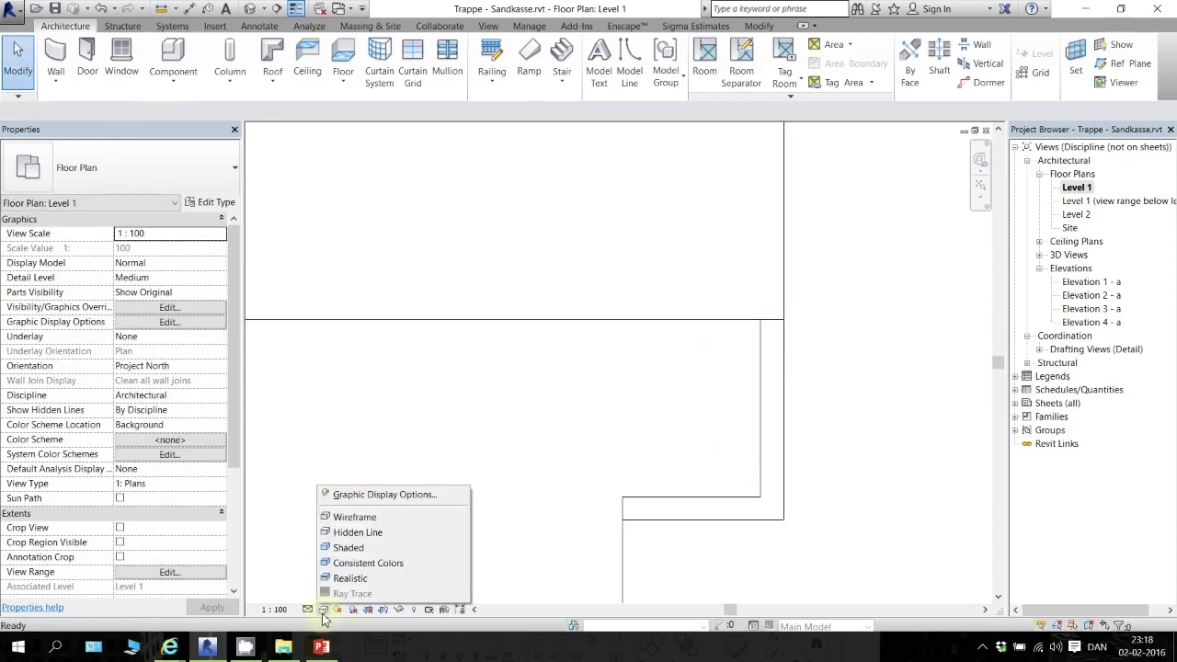
pyautogui.click(368, 519)
pyautogui.scroll(3, 622, 515)
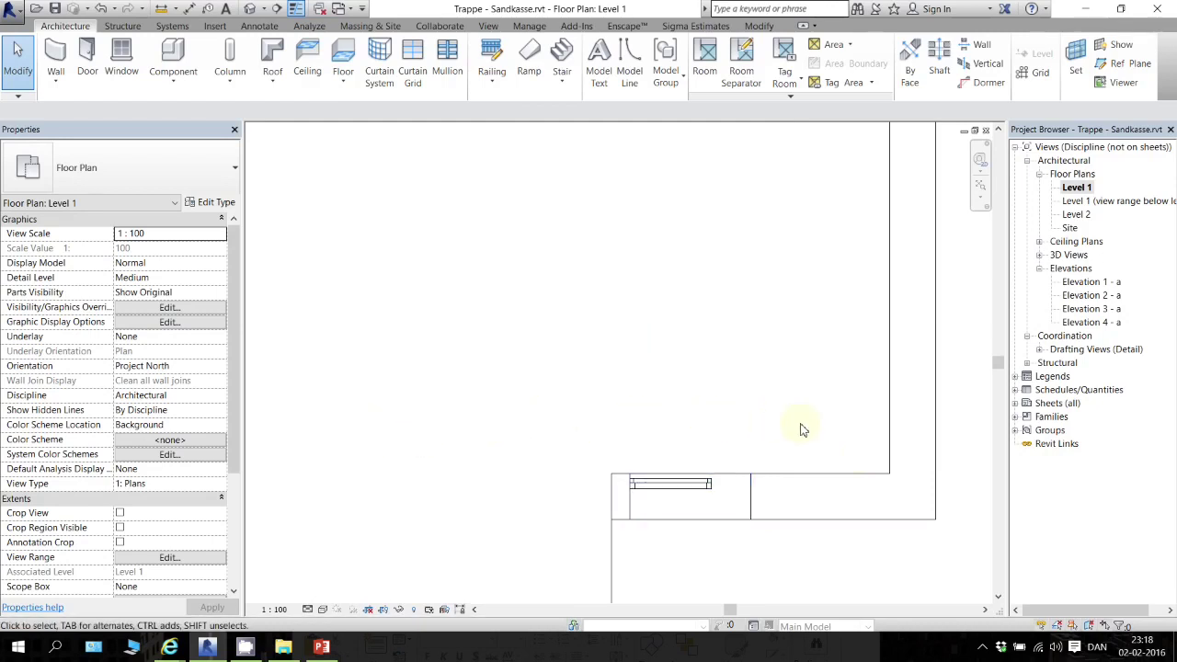
pyautogui.scroll(-2, 515, 306)
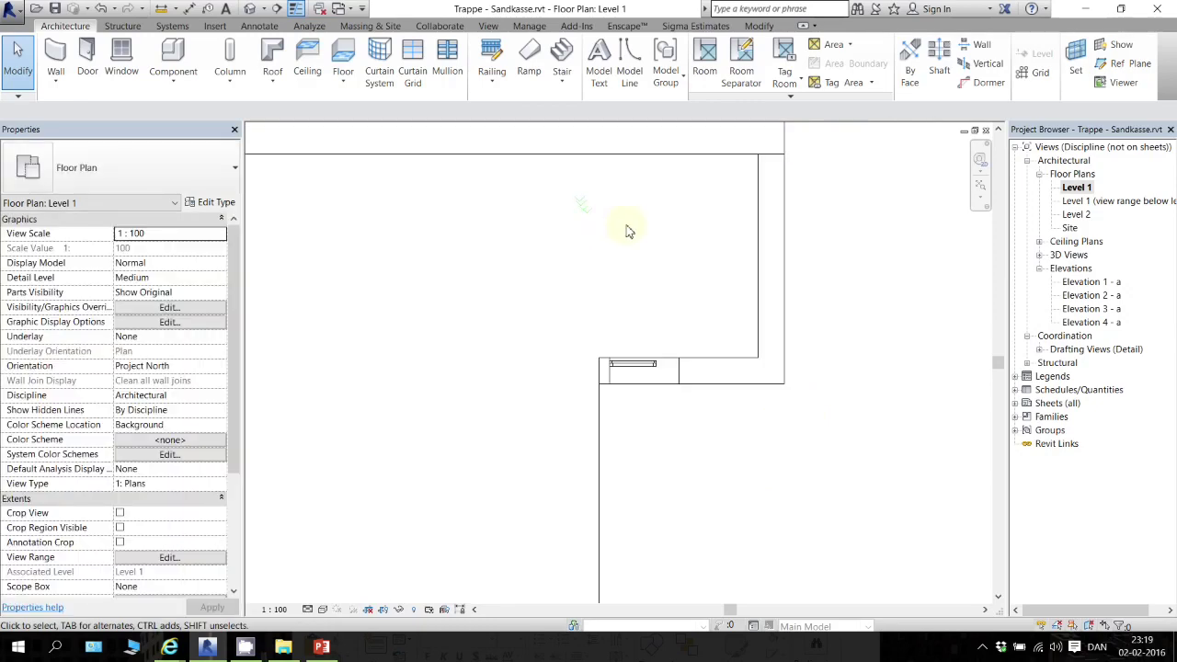
# Begin a stair by sketch and pick the inner faces of the two walls meeting at the lower-right corner as boundary lines
pyautogui.click(561, 79)
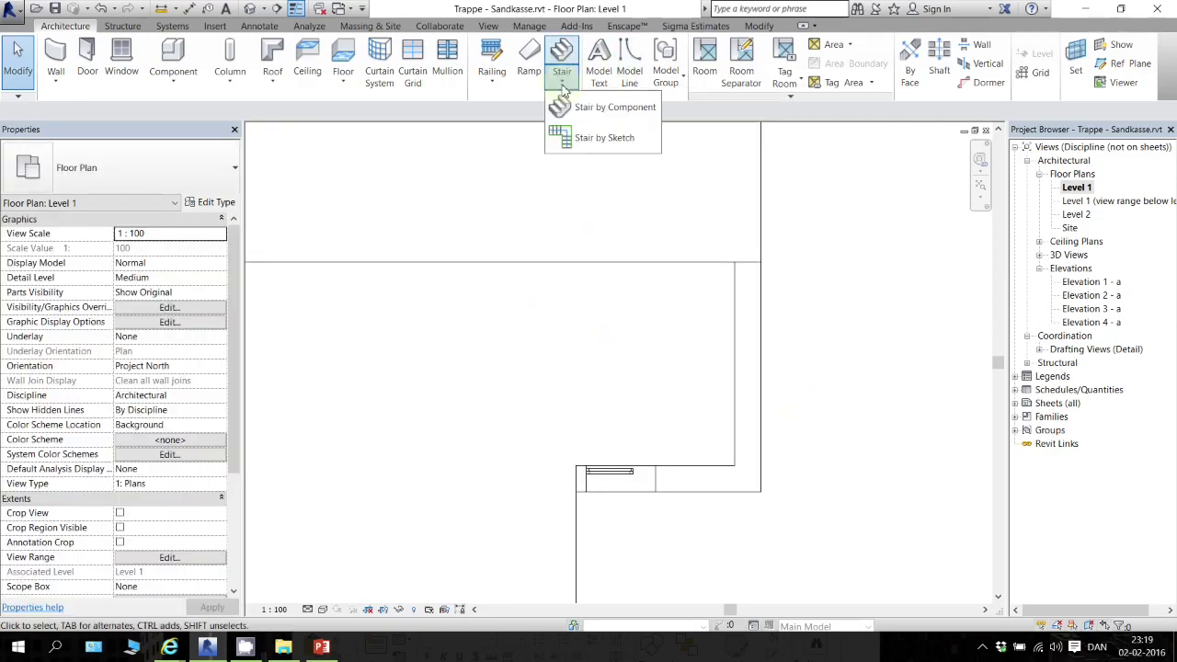
pyautogui.click(599, 138)
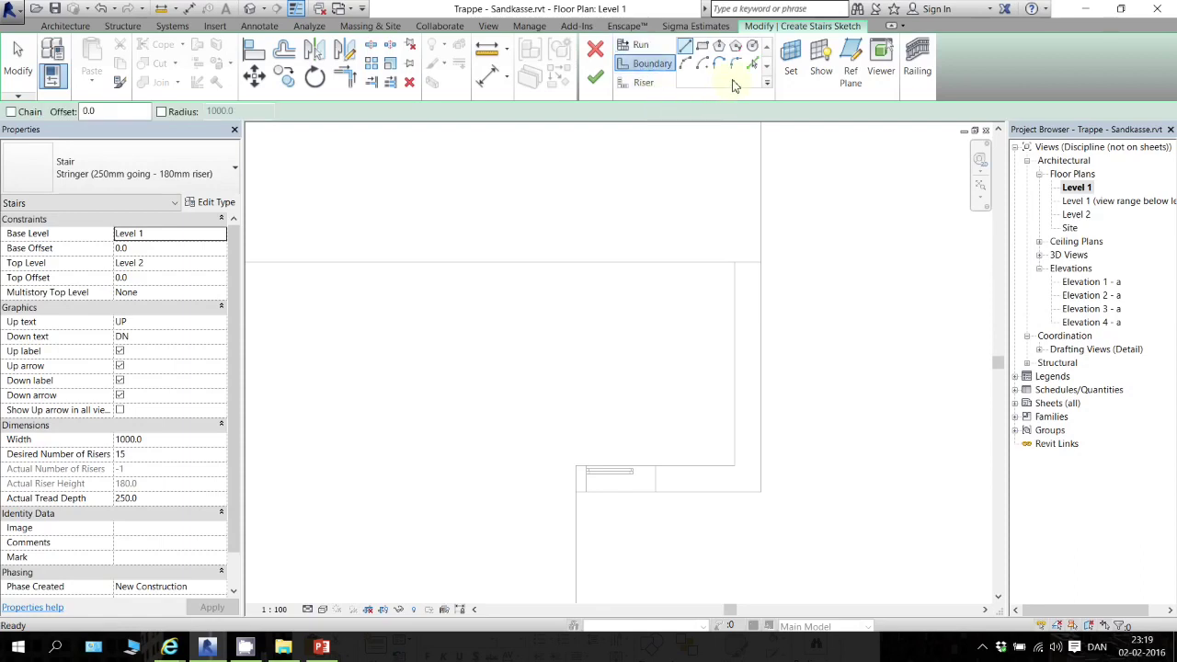
pyautogui.click(751, 64)
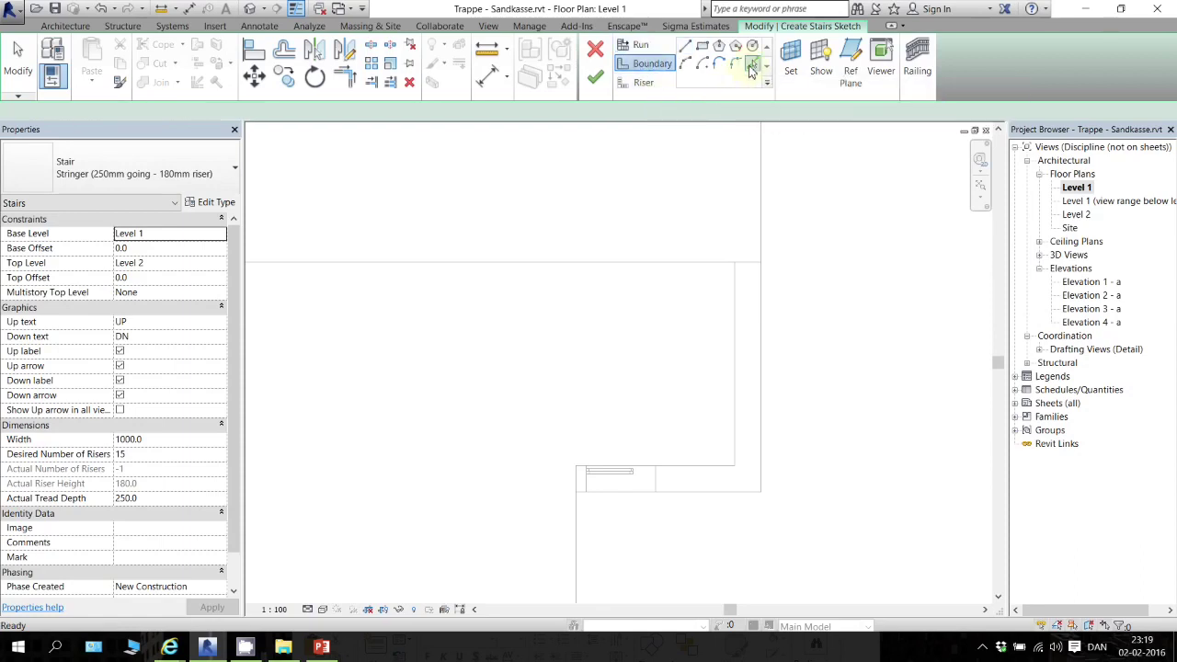
pyautogui.click(732, 337)
pyautogui.click(679, 465)
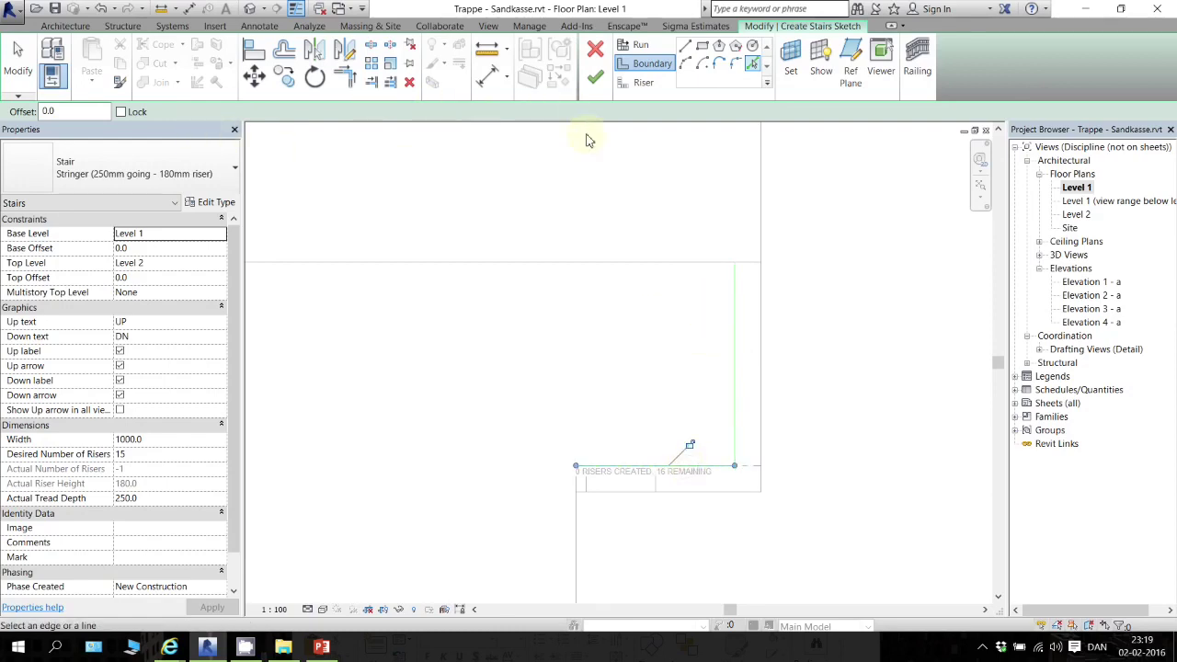
# Switch to the browser and check the stair width and slope requirements in section 3.2.2, stk. 3 and 4, of the BR15 page
pyautogui.moveTo(170, 646)
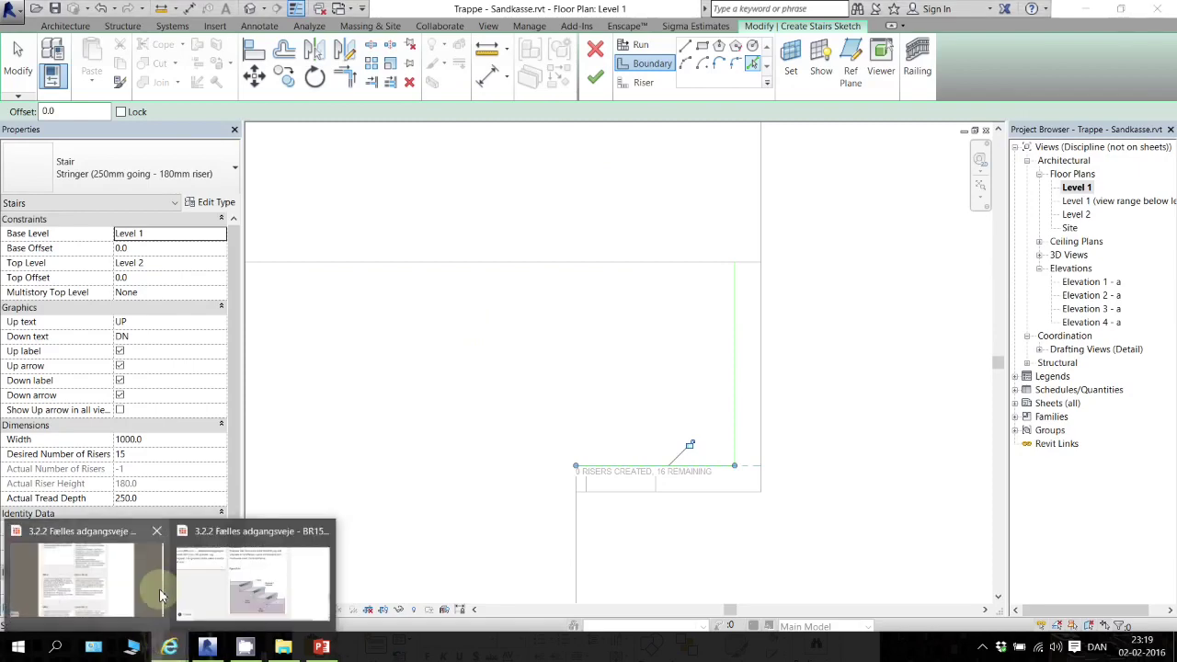
pyautogui.click(116, 592)
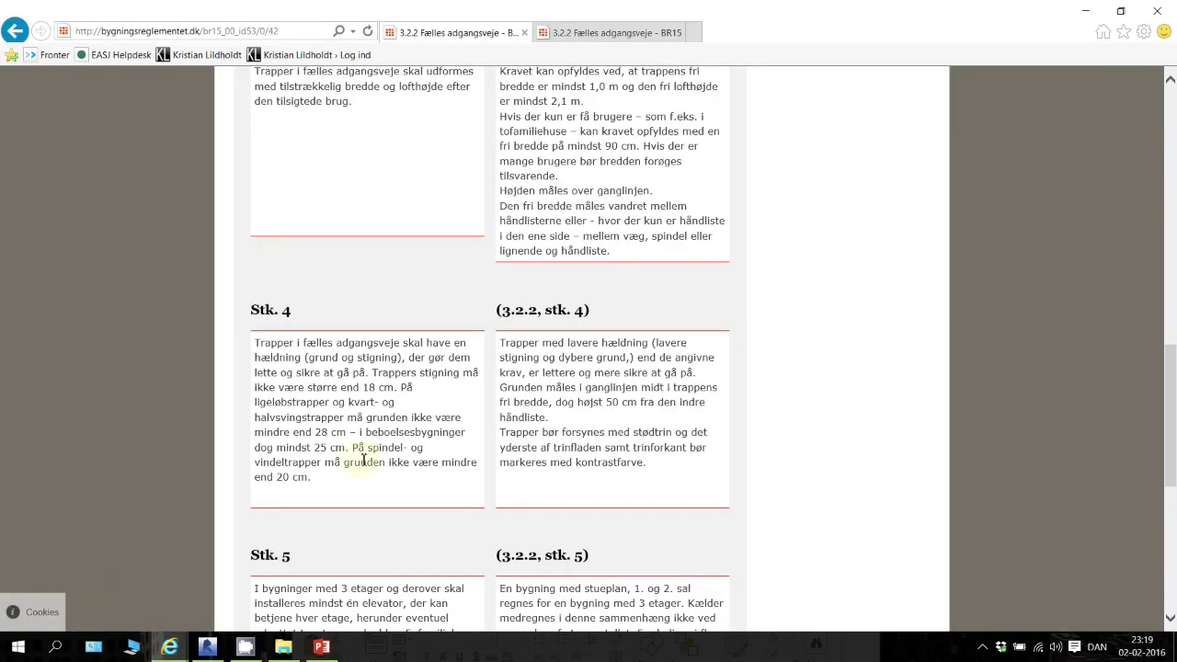
pyautogui.scroll(5, 366, 446)
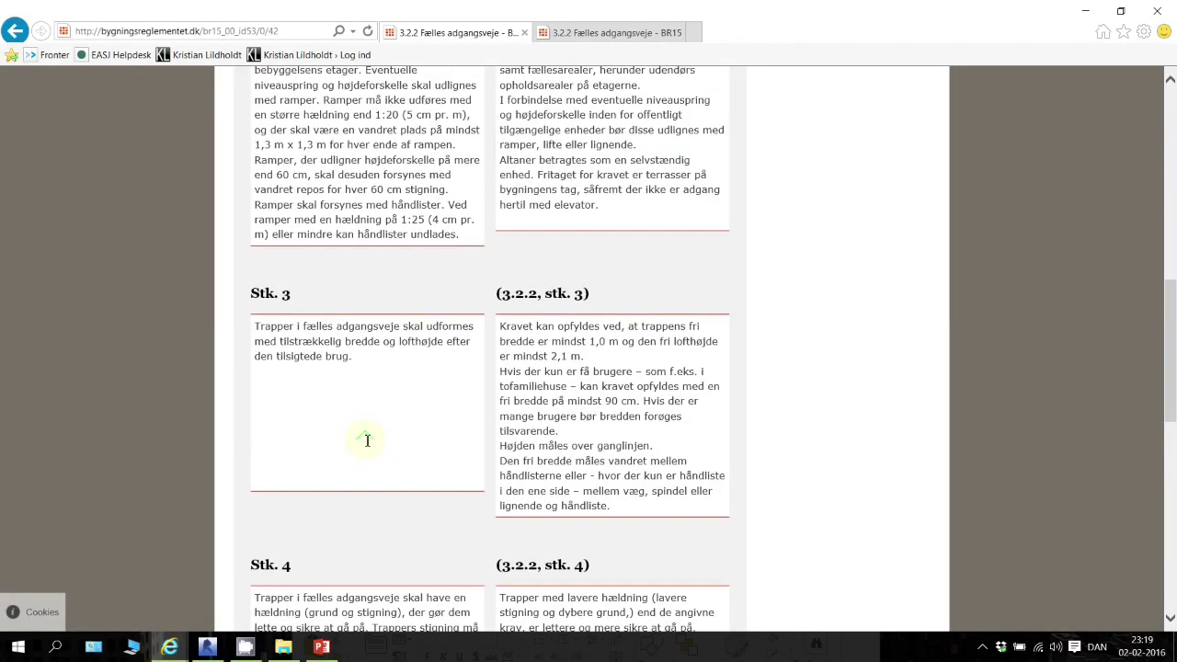
pyautogui.scroll(-5, 366, 446)
pyautogui.scroll(-2, 365, 446)
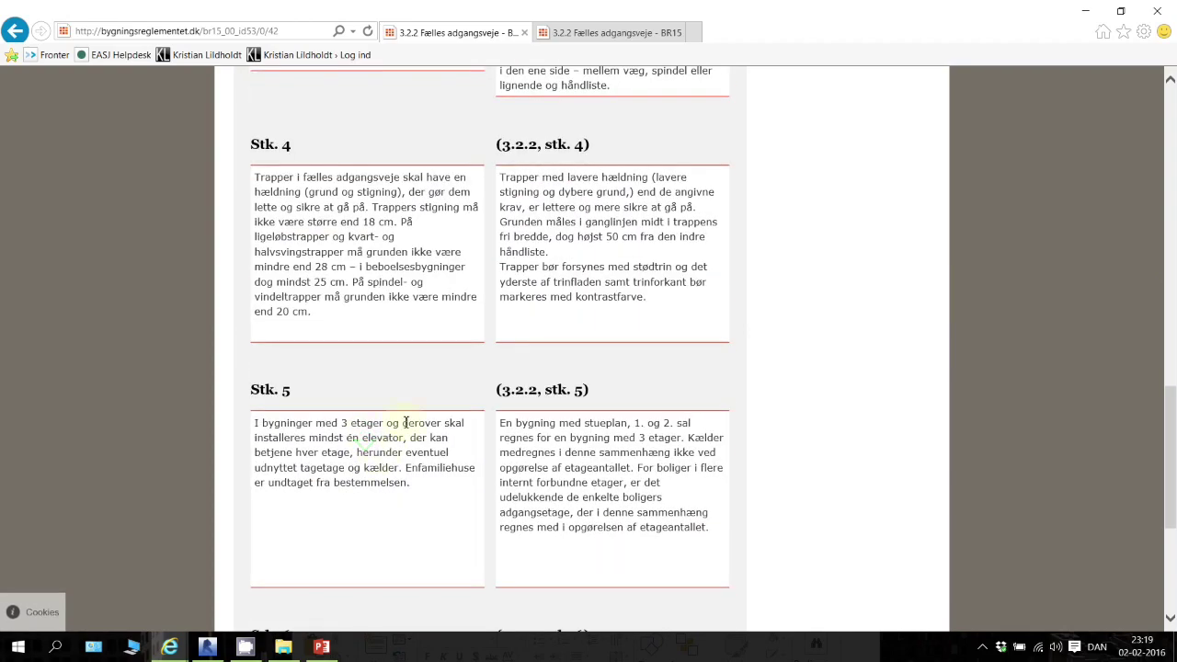
pyautogui.scroll(5, 556, 315)
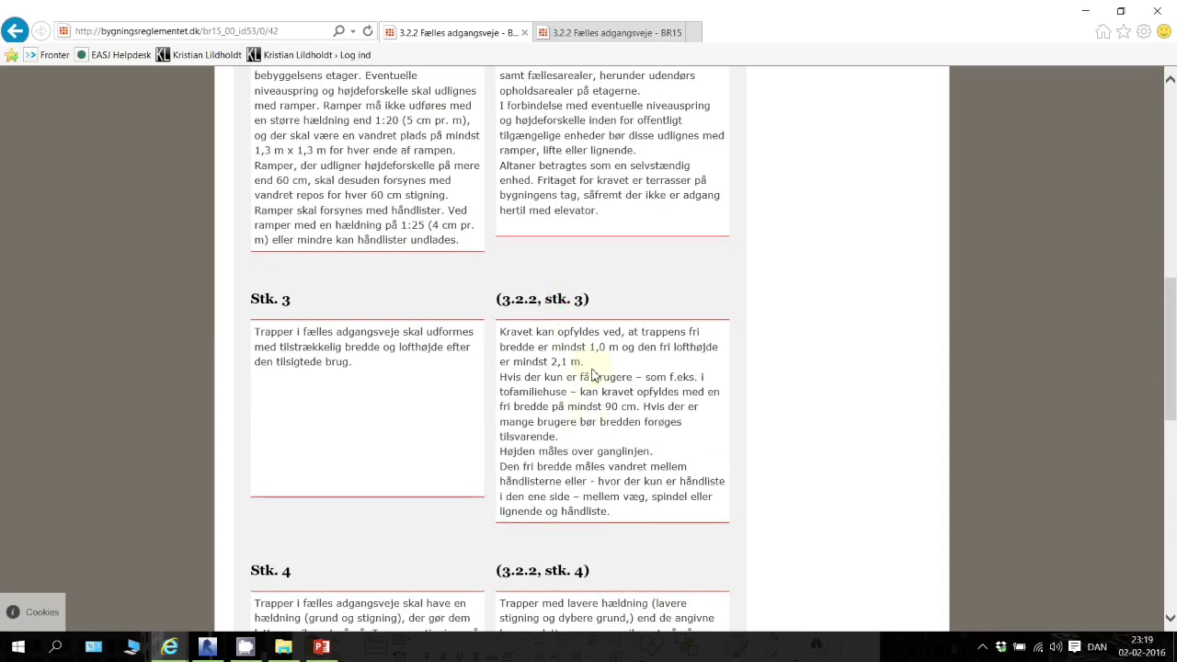
pyautogui.scroll(3, 560, 375)
pyautogui.scroll(-1, 559, 376)
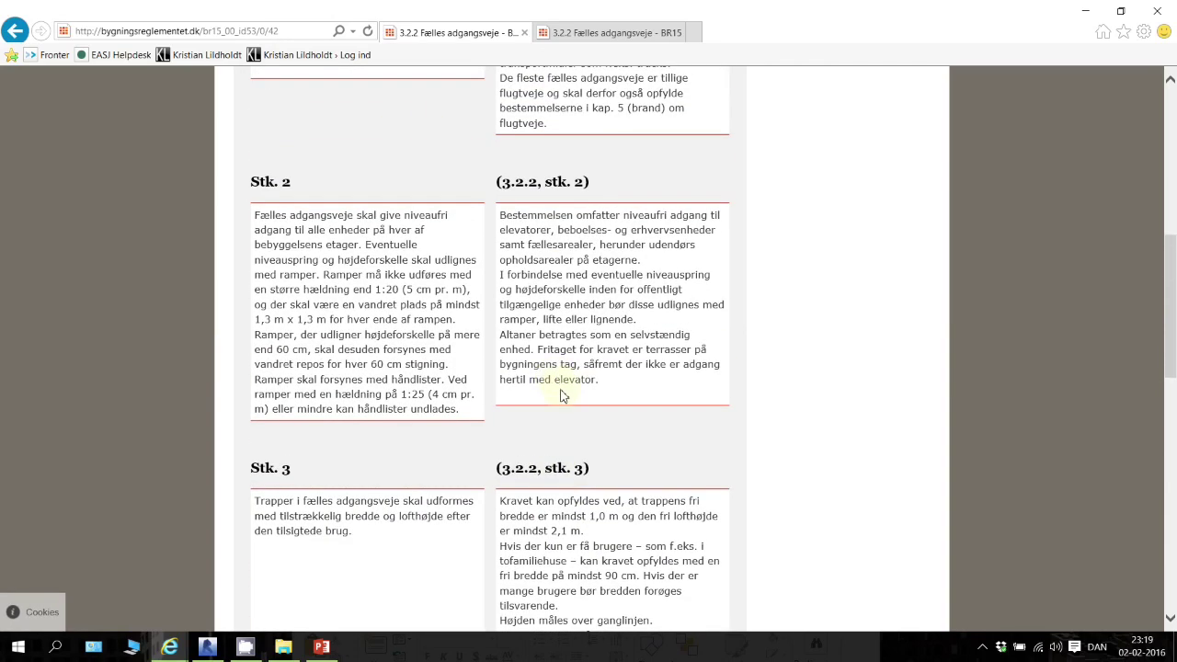
pyautogui.scroll(-2, 561, 397)
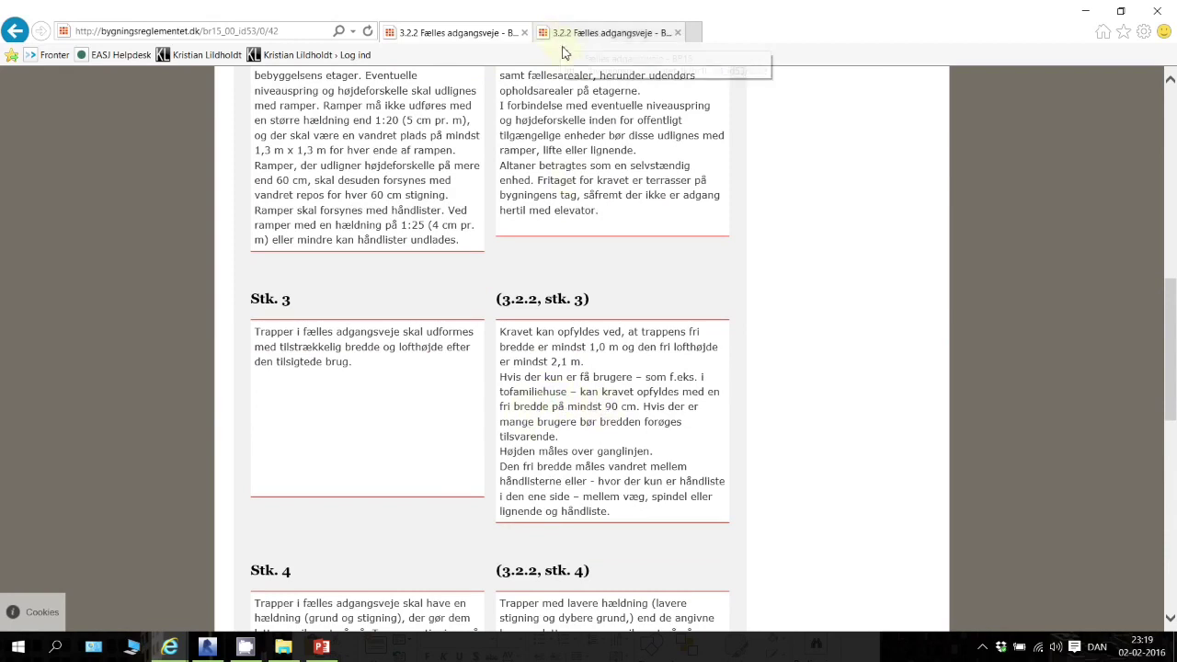
# Back in Revit, add inner boundary lines offset 1000 mm from both wall faces and trim them to a corner
pyautogui.click(206, 646)
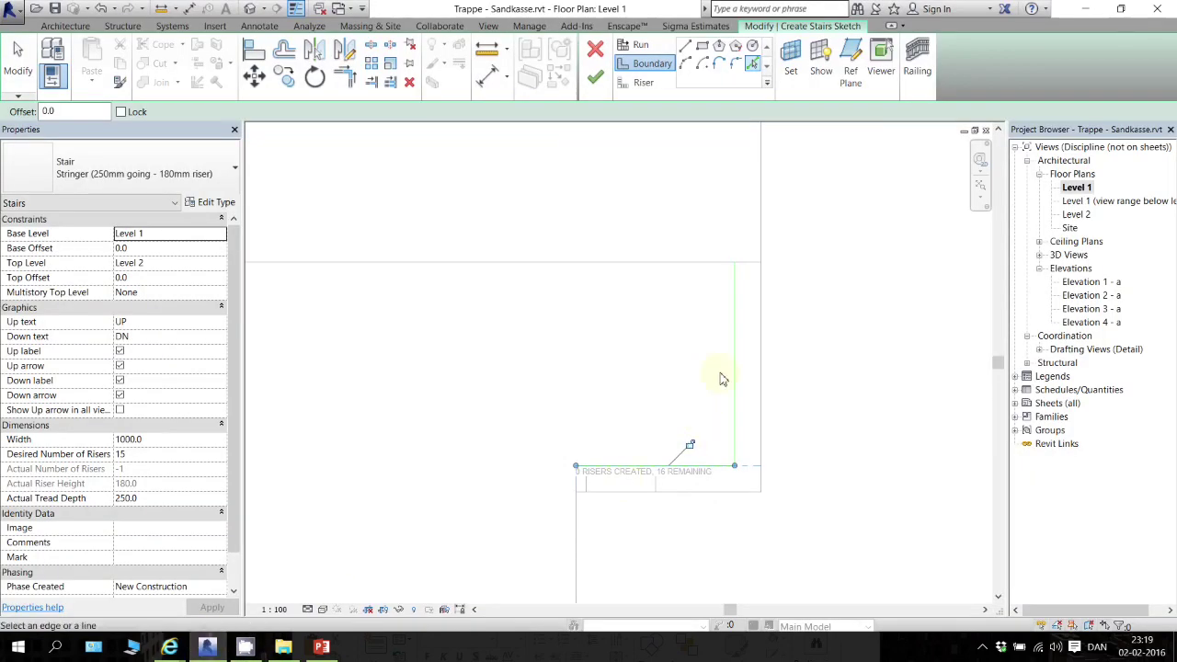
pyautogui.doubleClick(48, 111)
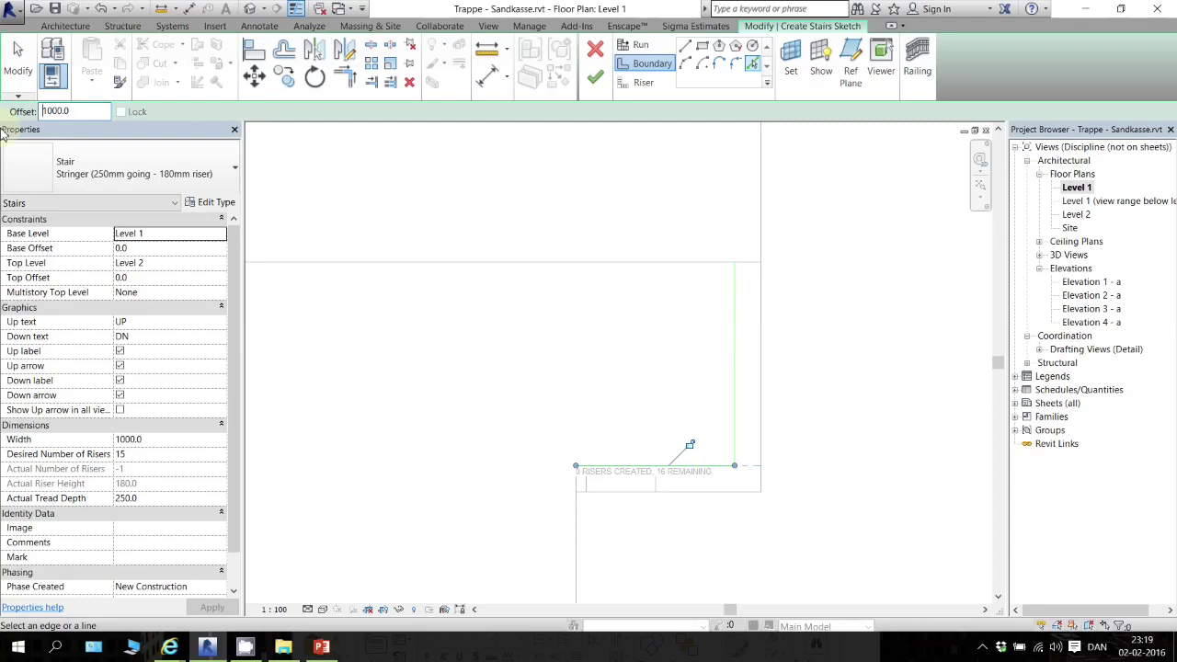
pyautogui.click(733, 362)
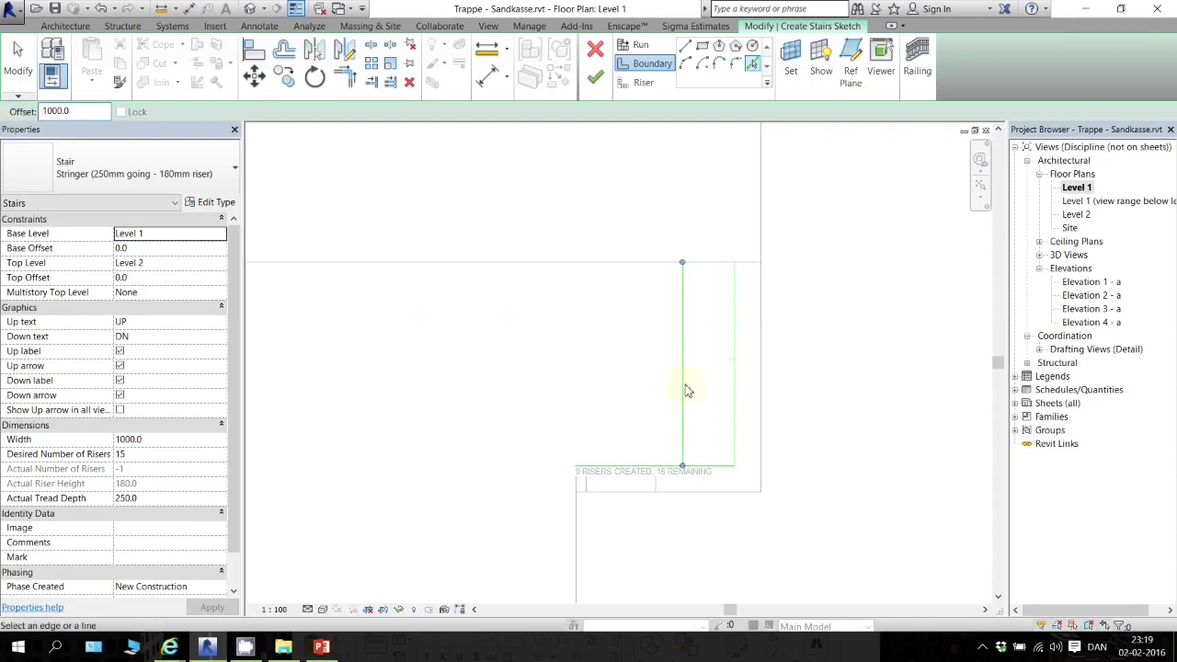
pyautogui.click(640, 467)
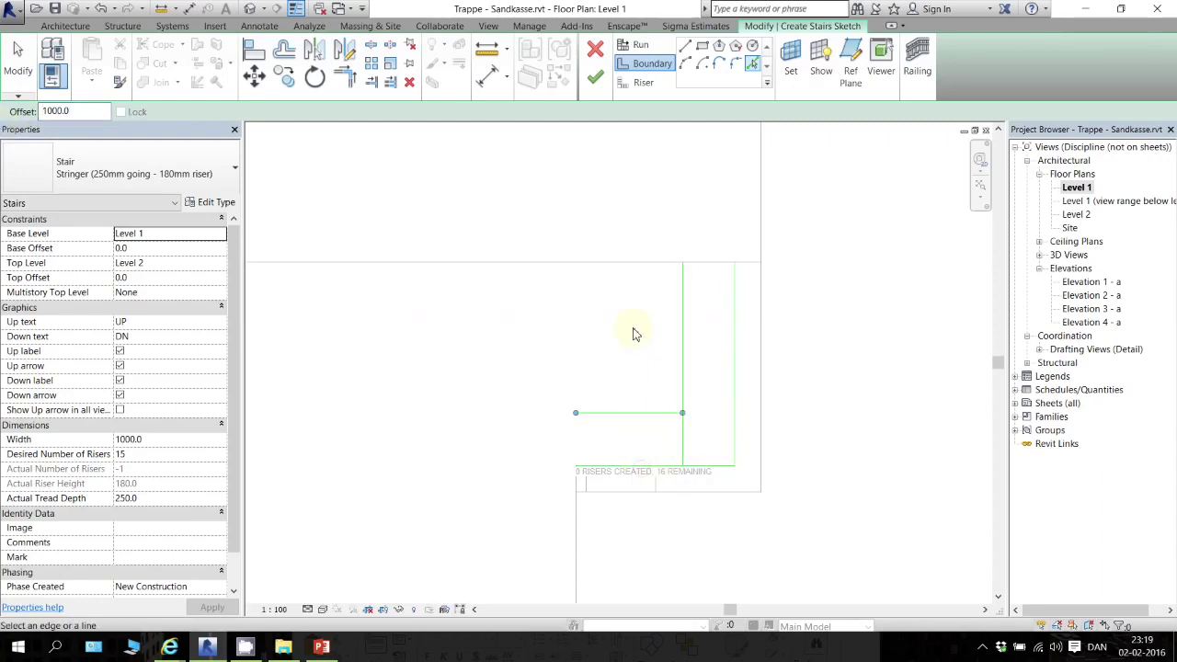
pyautogui.click(345, 79)
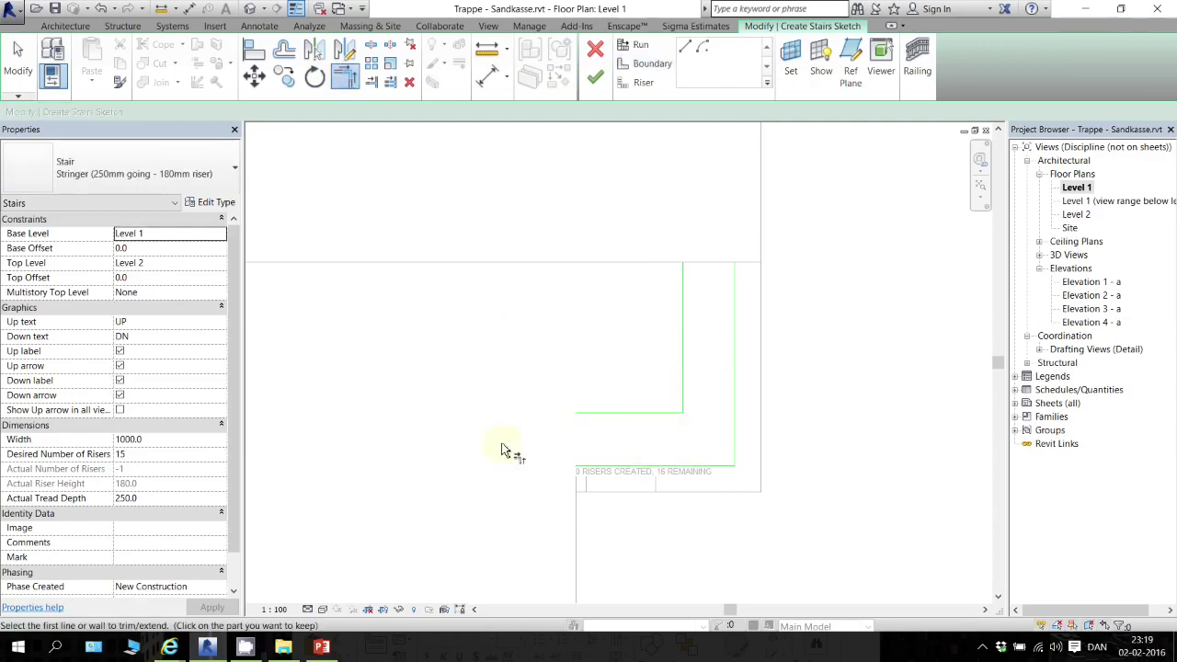
# Draw the first riser line between the upper ends of the two vertical boundaries at the upper floor's edge
pyautogui.click(643, 82)
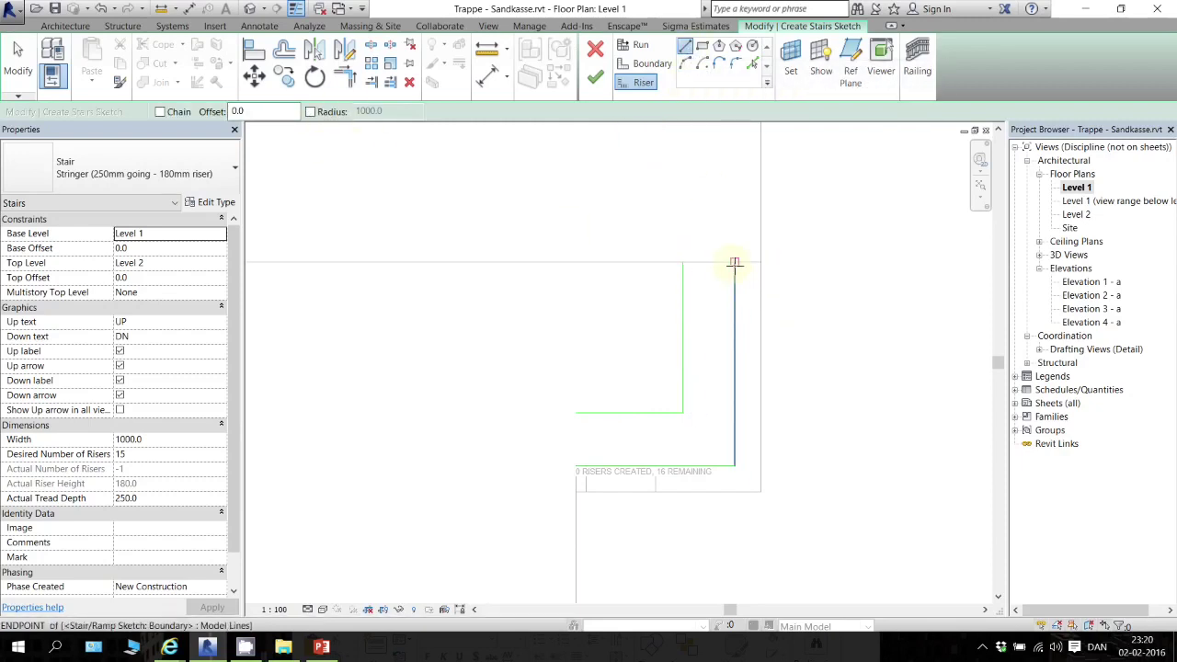
pyautogui.click(732, 264)
pyautogui.click(682, 264)
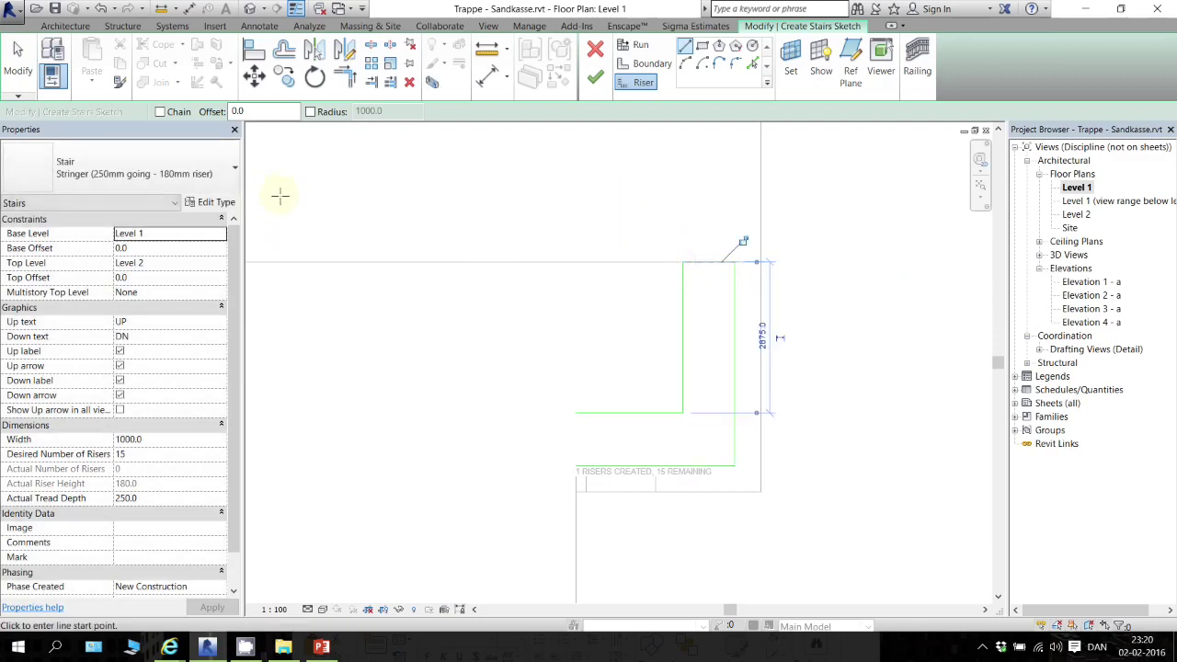
# Review the minimum tread depth and maximum riser height in the type properties of the current Stringer stair
pyautogui.click(107, 181)
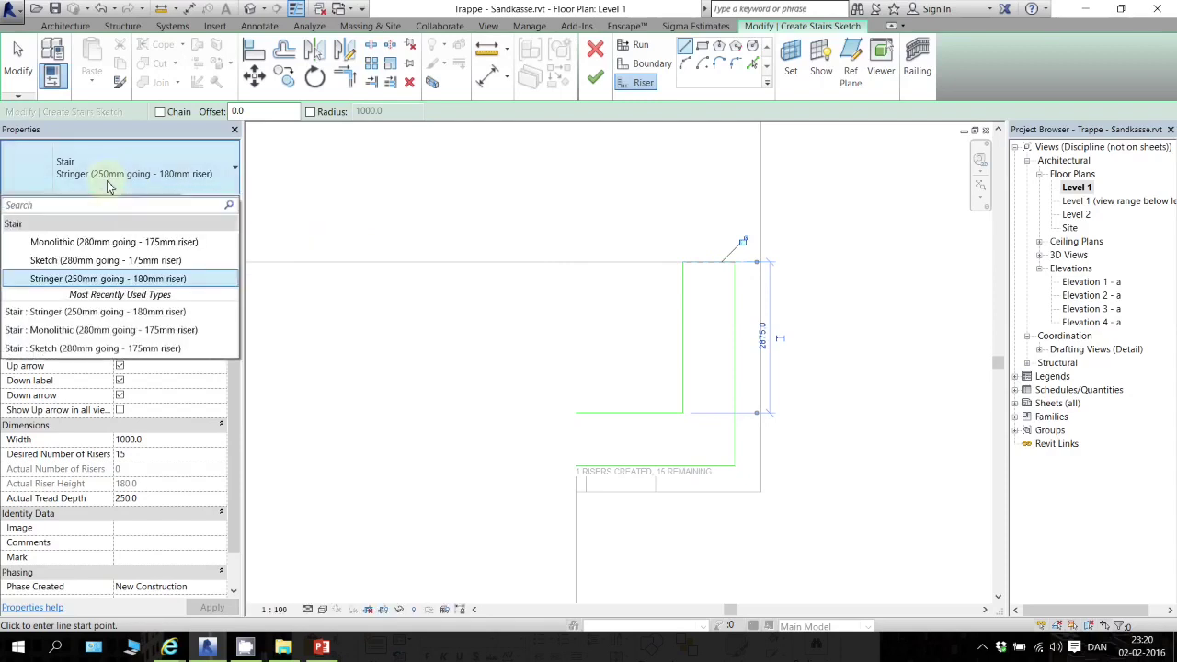
pyautogui.click(168, 286)
pyautogui.click(211, 204)
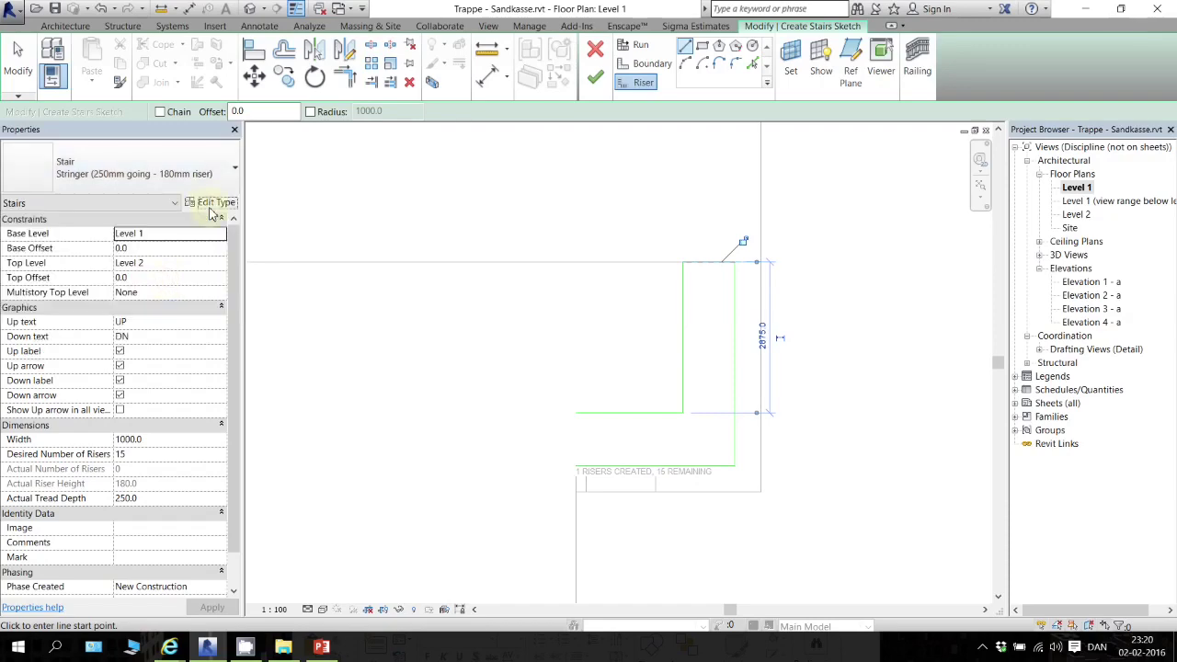
pyautogui.click(937, 127)
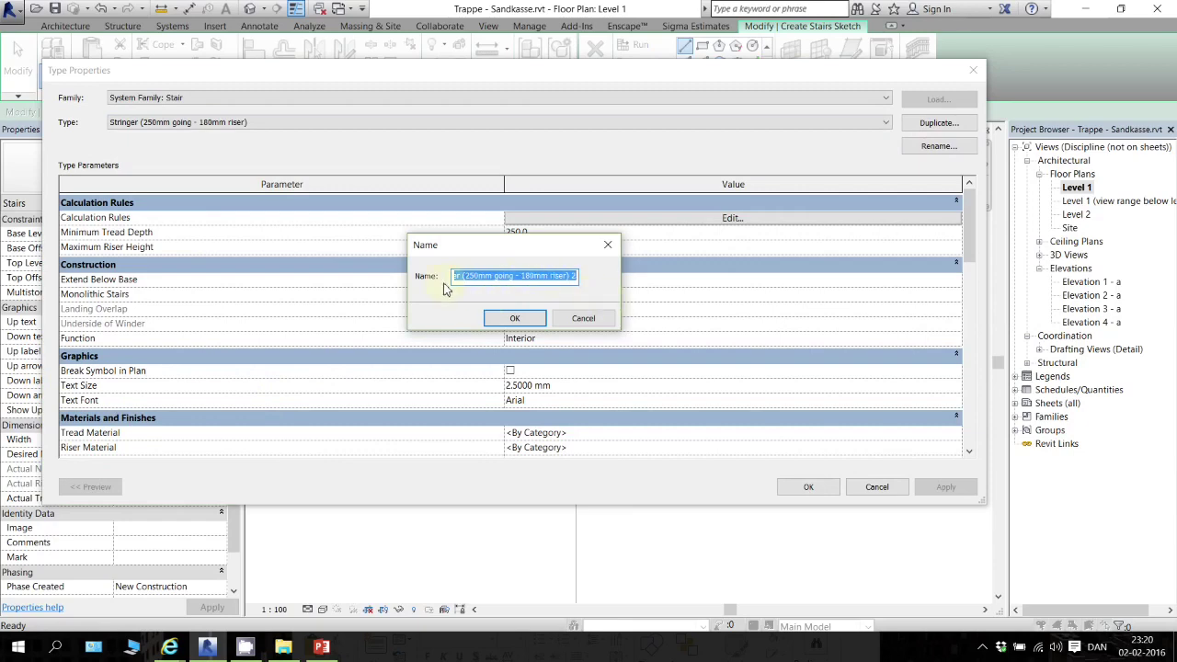
pyautogui.click(580, 319)
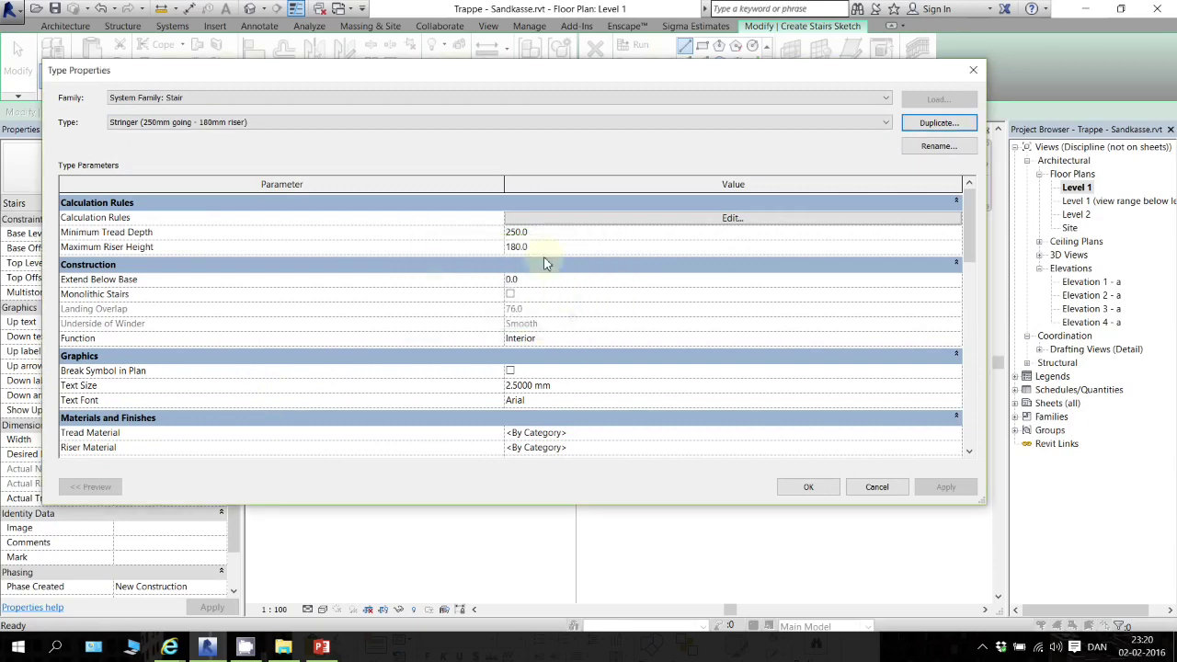
pyautogui.click(811, 487)
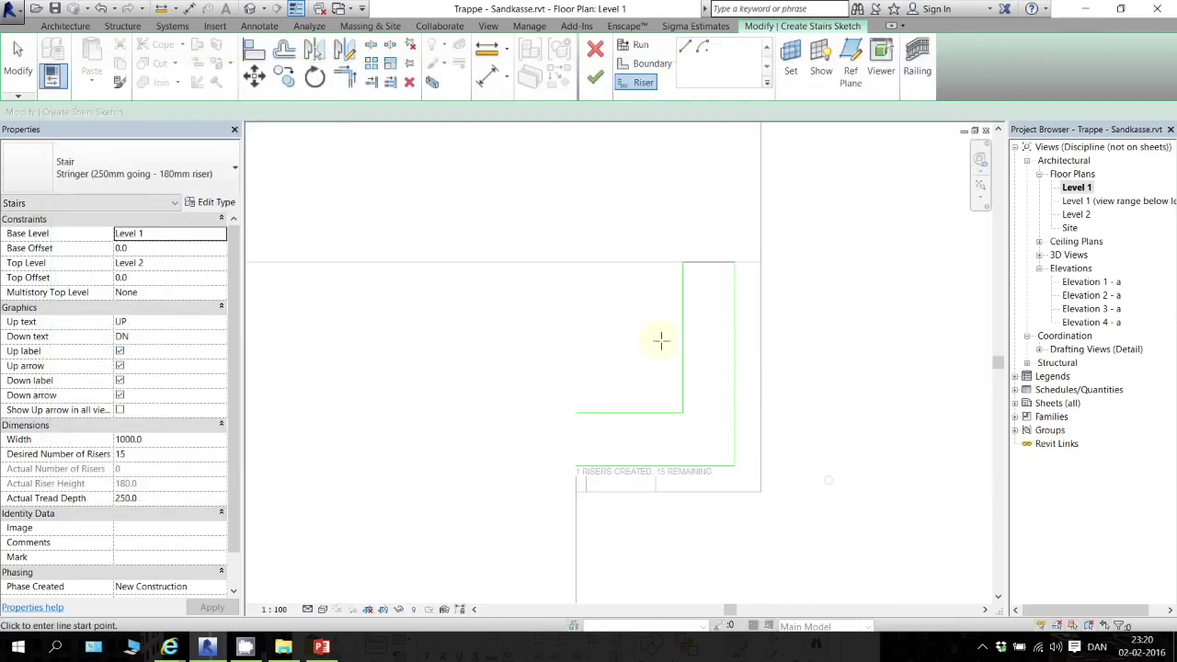
# Draw a second riser line between the vertical boundaries, offset 250 mm below the first riser
pyautogui.click(734, 265)
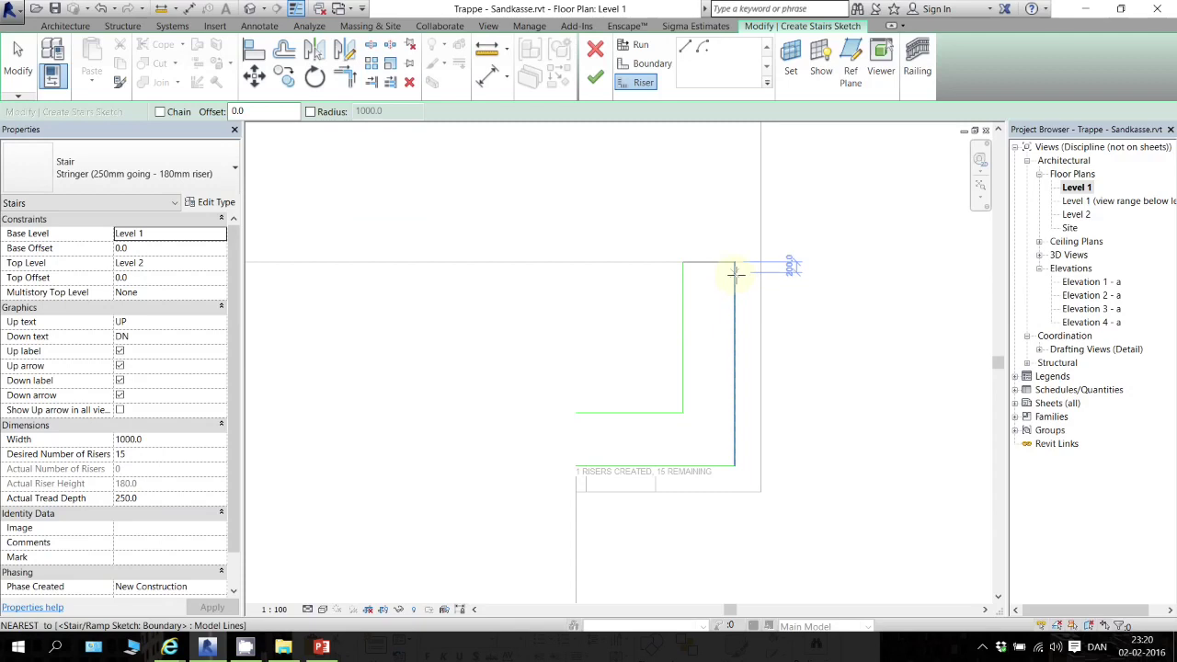
pyautogui.scroll(3, 736, 272)
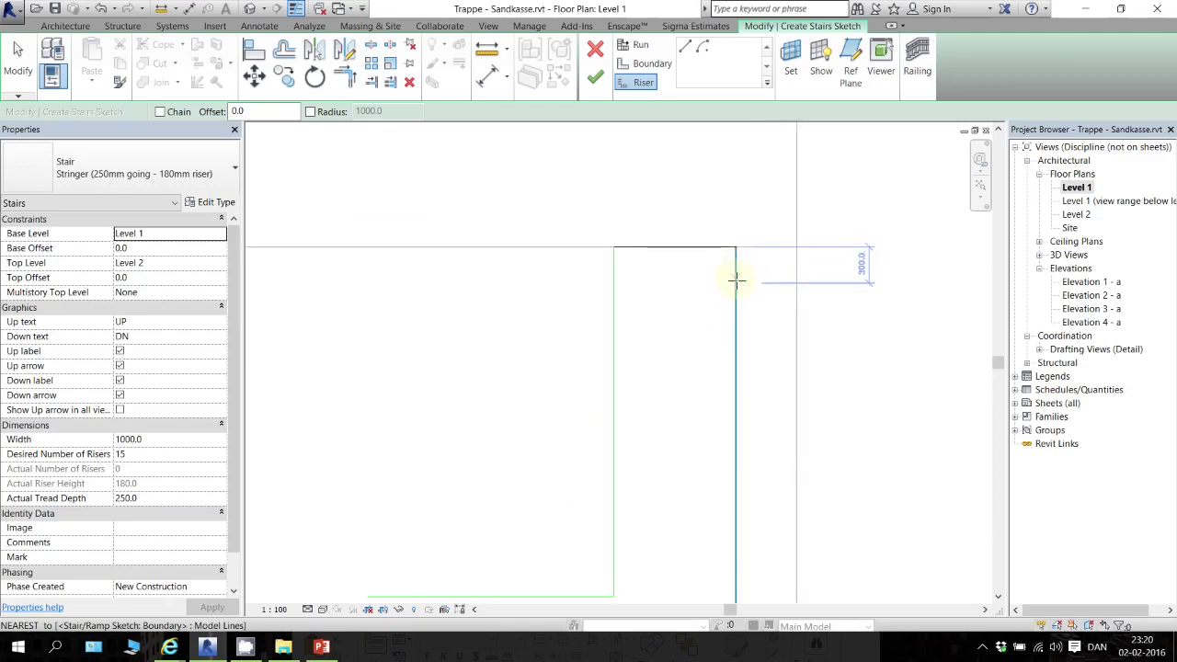
pyautogui.click(736, 281)
pyautogui.click(280, 111)
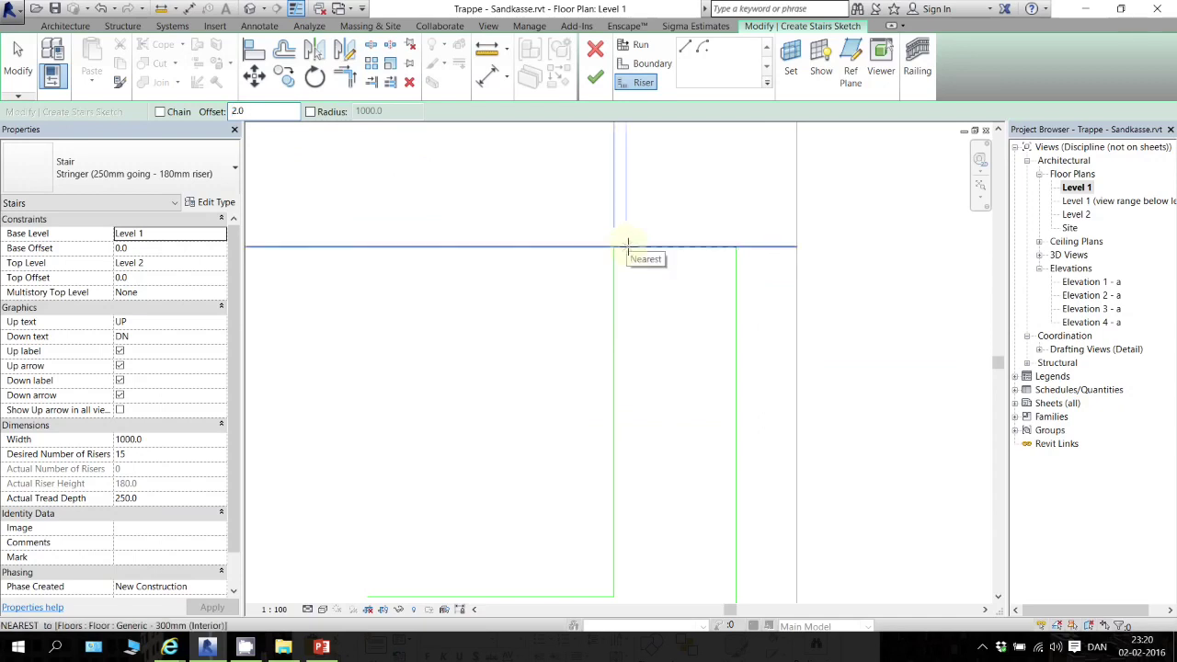
pyautogui.write('2500')
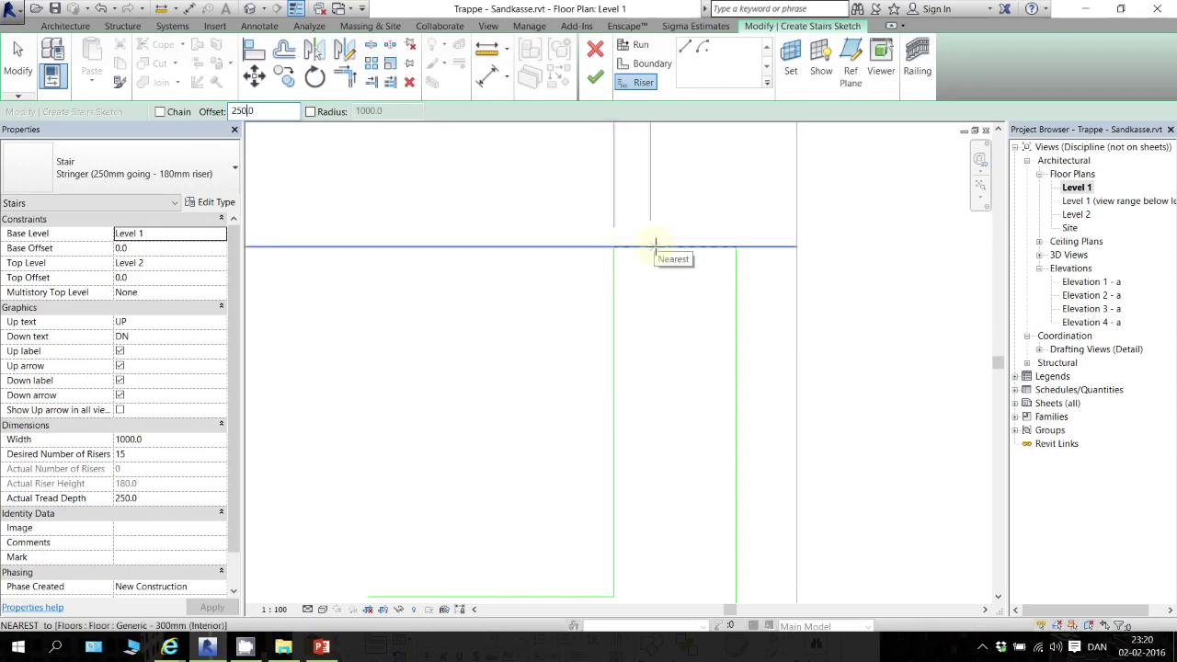
pyautogui.click(736, 248)
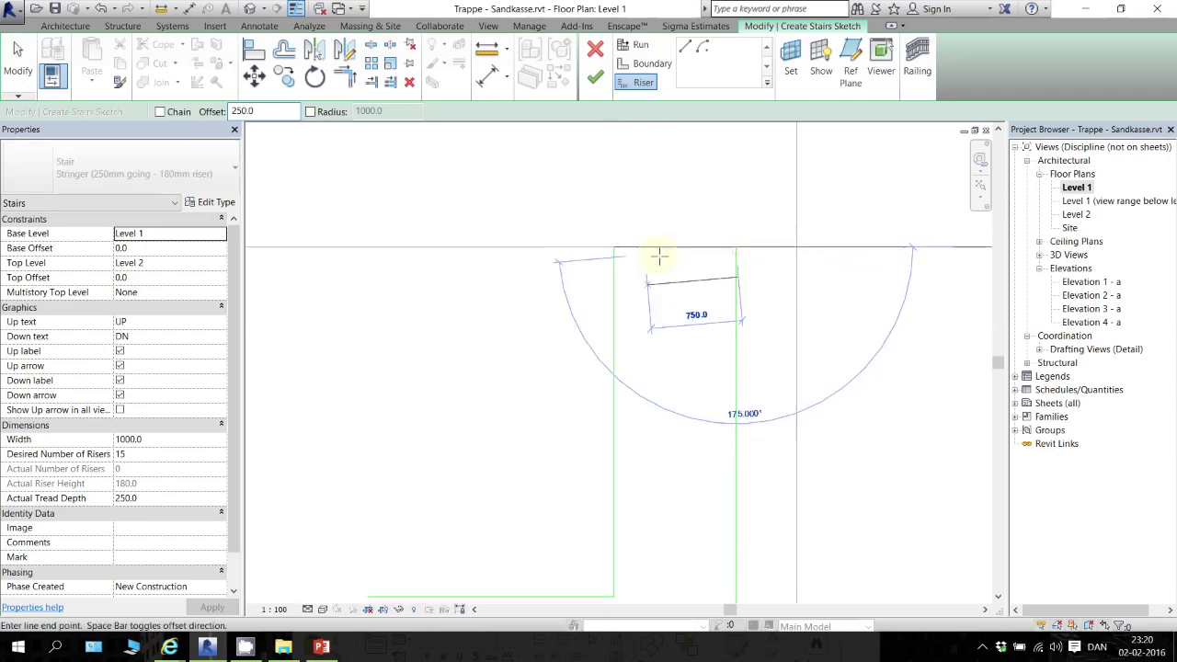
pyautogui.click(617, 247)
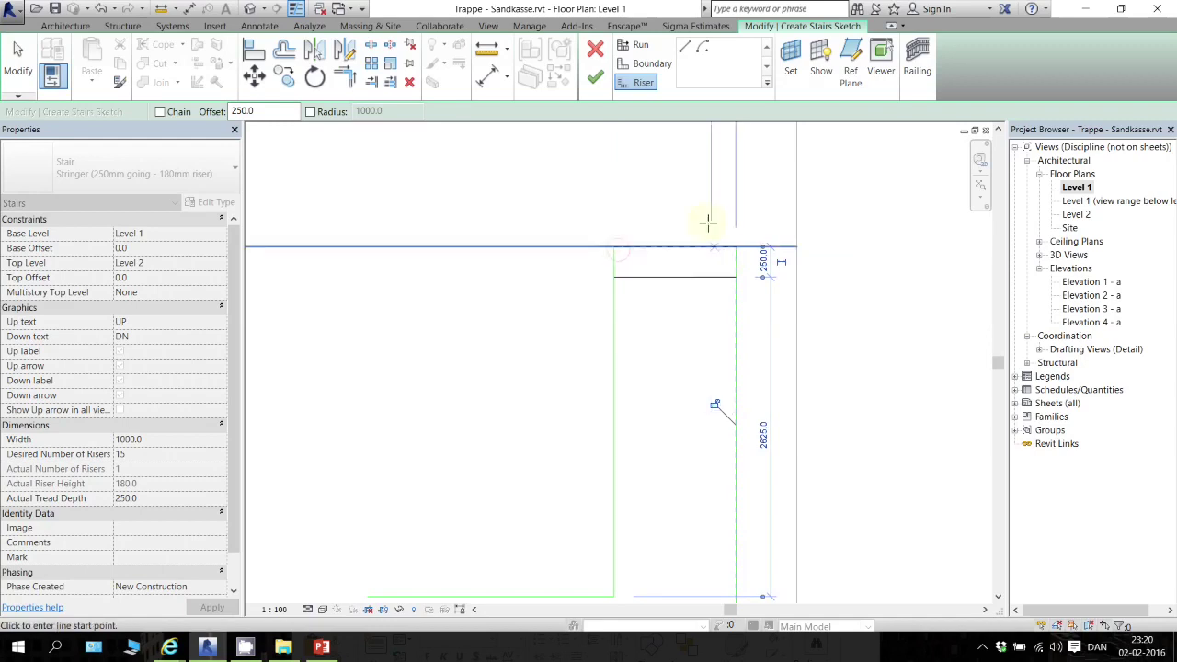
pyautogui.press('Escape')
# Add ten more risers down the vertical leg by picking each preceding riser with a 250 mm offset
pyautogui.click(644, 82)
pyautogui.click(752, 62)
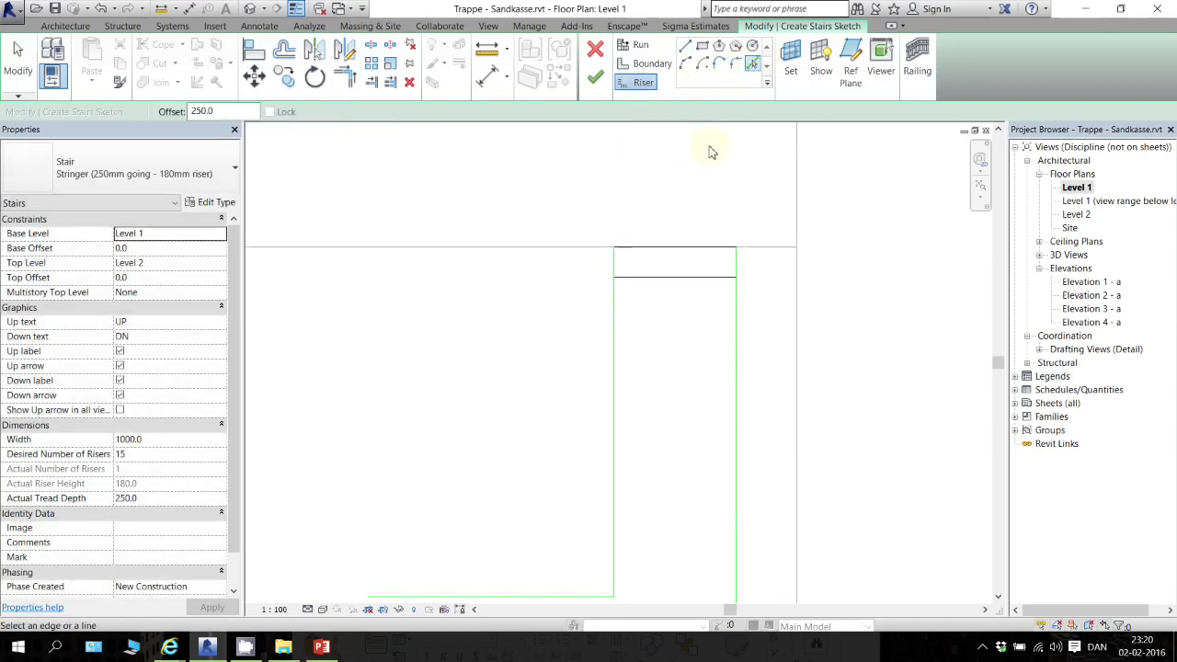
pyautogui.click(664, 285)
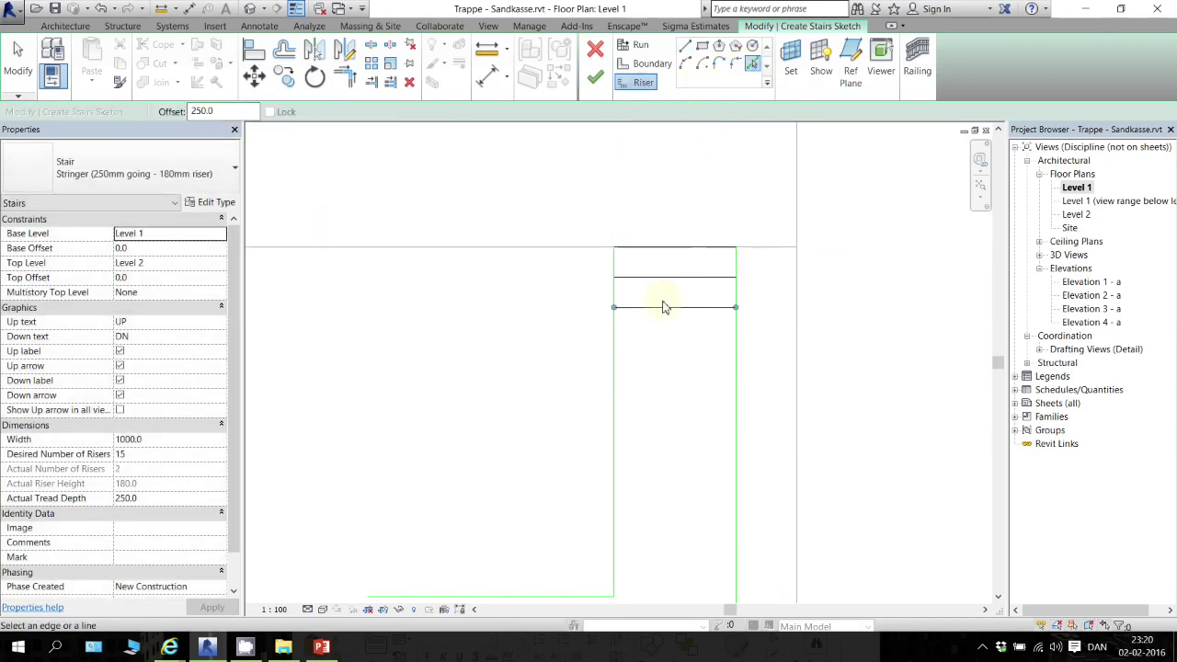
pyautogui.click(669, 321)
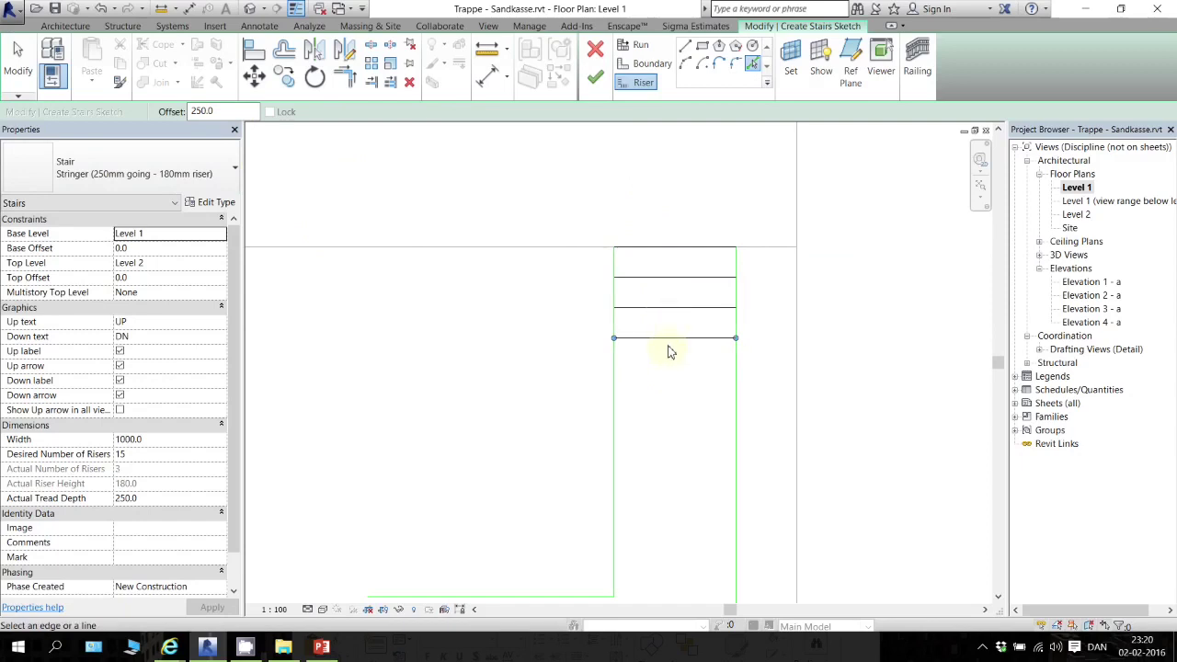
pyautogui.click(668, 351)
pyautogui.click(666, 382)
pyautogui.click(666, 403)
pyautogui.click(666, 440)
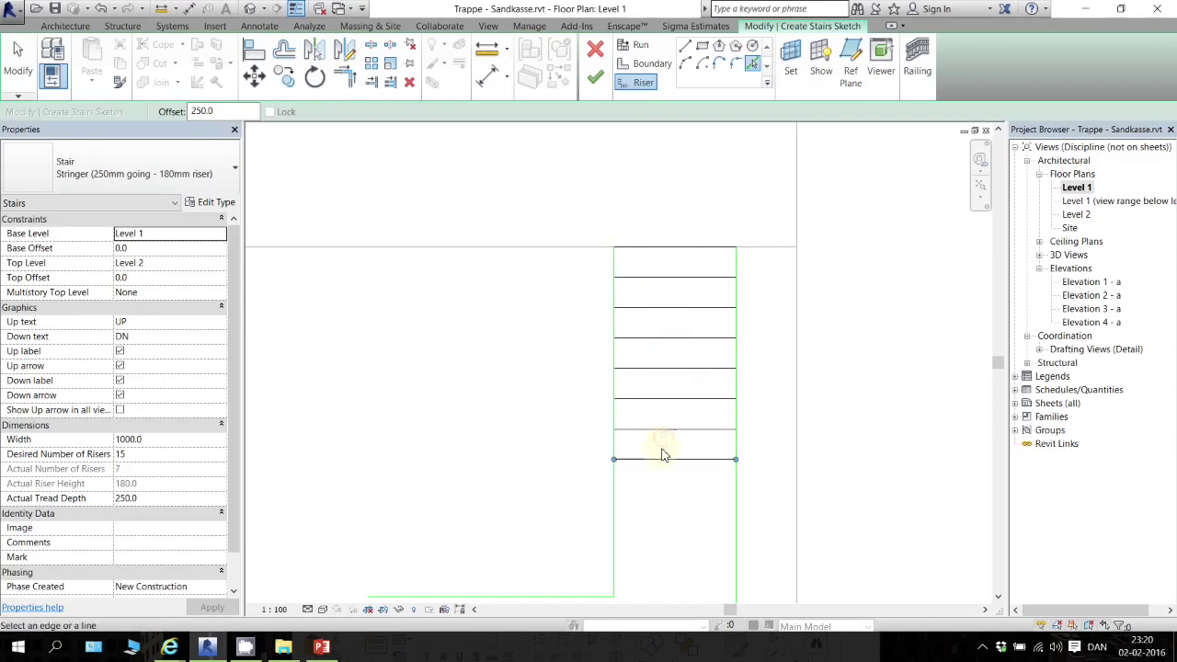
pyautogui.click(664, 470)
pyautogui.click(665, 497)
pyautogui.moveTo(665, 499); pyautogui.dragTo(655, 220, button='middle')
pyautogui.click(650, 292)
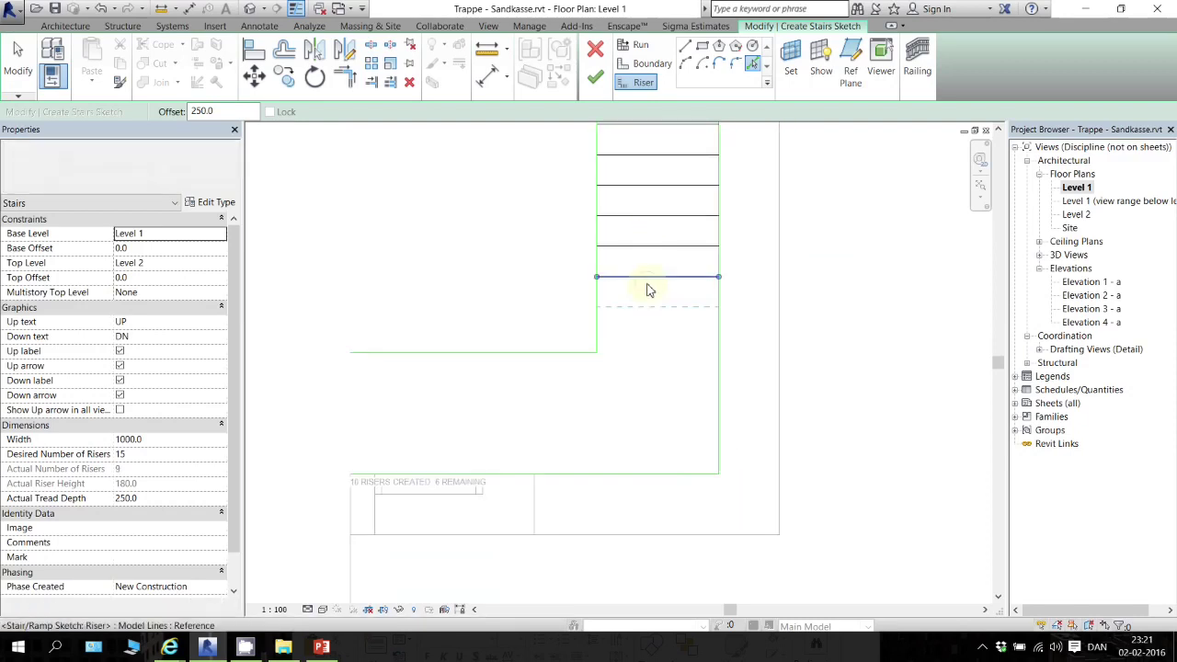
pyautogui.click(649, 320)
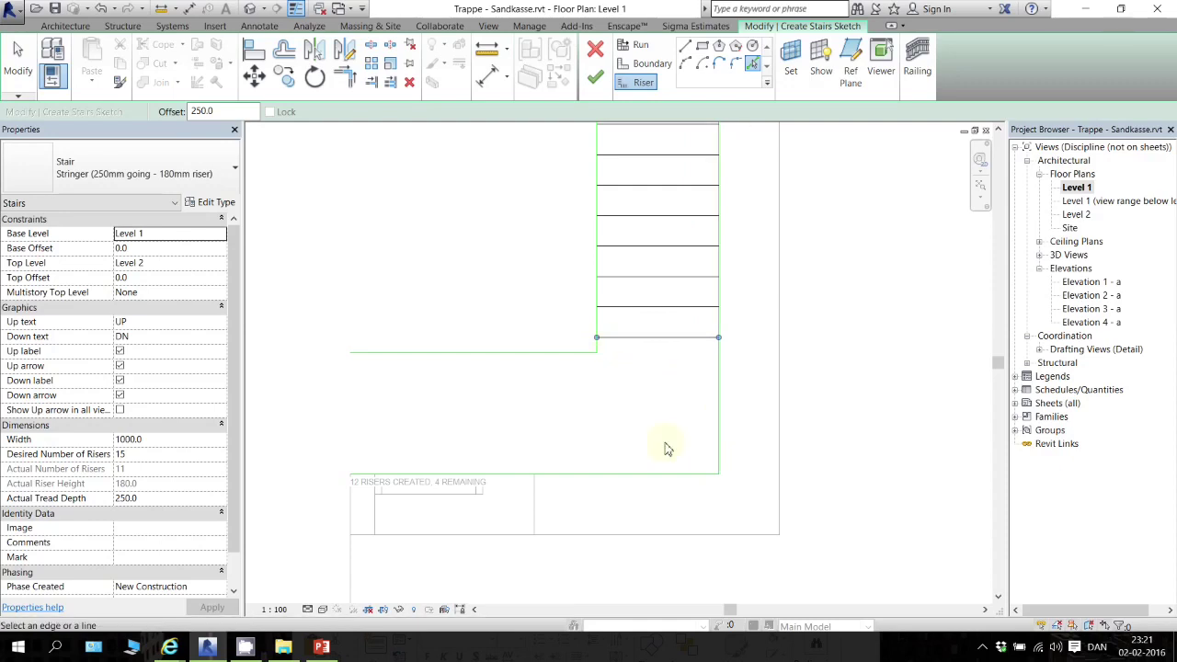
pyautogui.click(633, 346)
pyautogui.press('Escape')
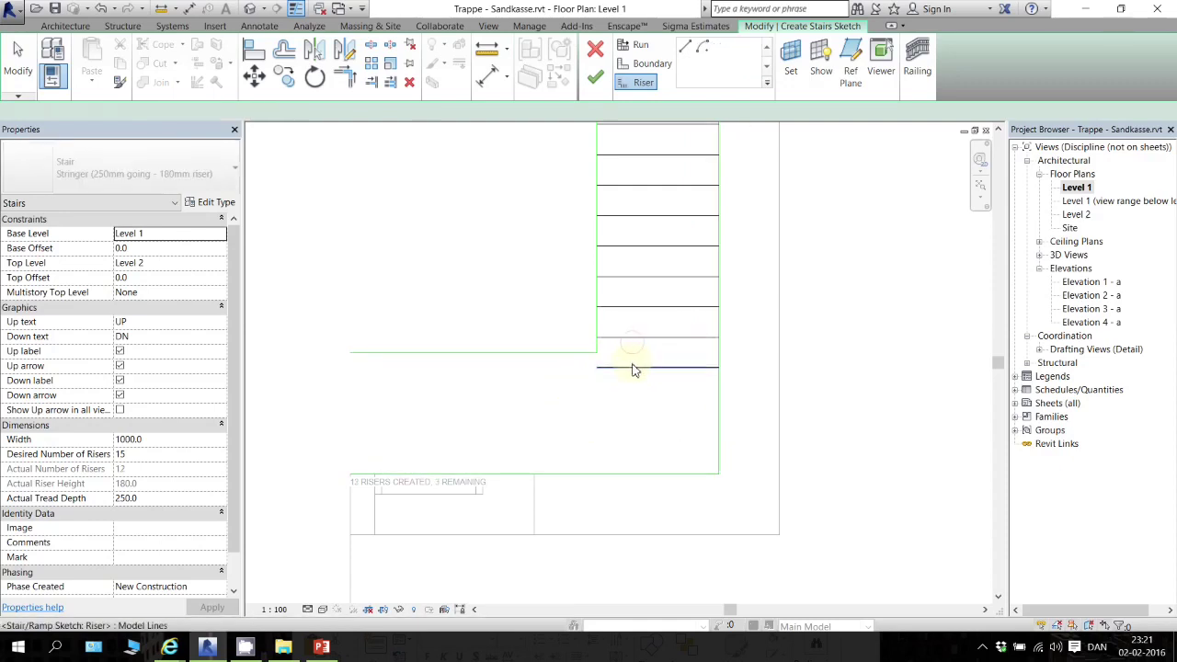
pyautogui.click(639, 369)
pyautogui.press('Delete')
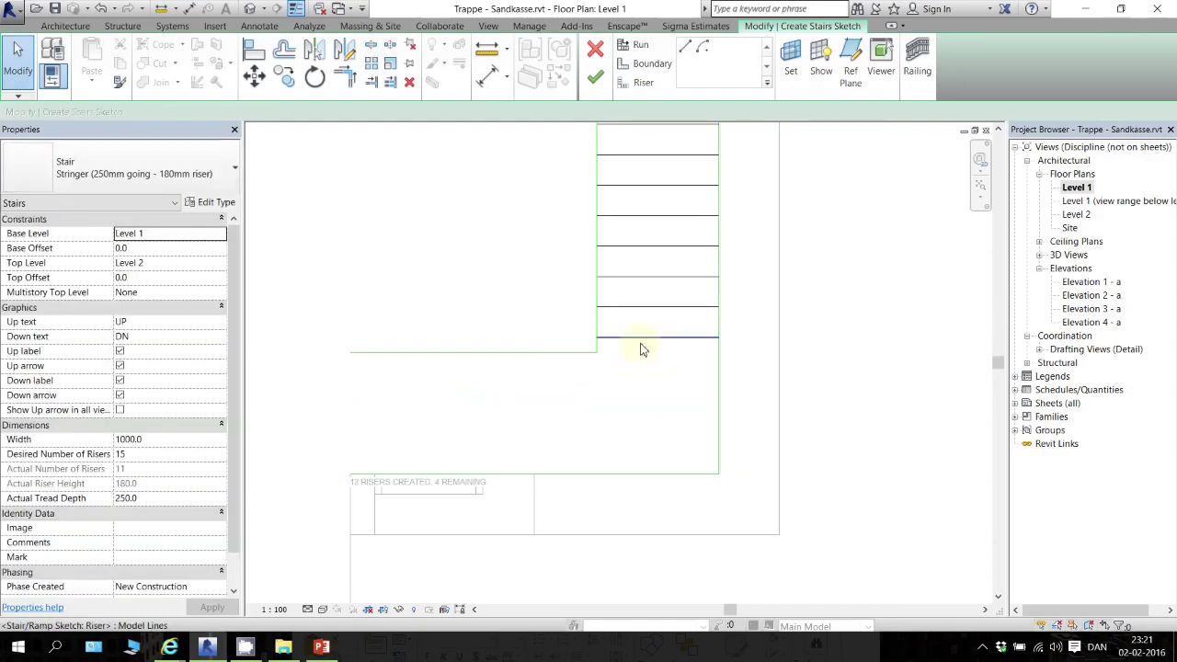
# Delete the lowest riser of the vertical leg and mirror-copy the new lowest riser about the corner diagonal onto the horizontal leg
pyautogui.click(665, 336)
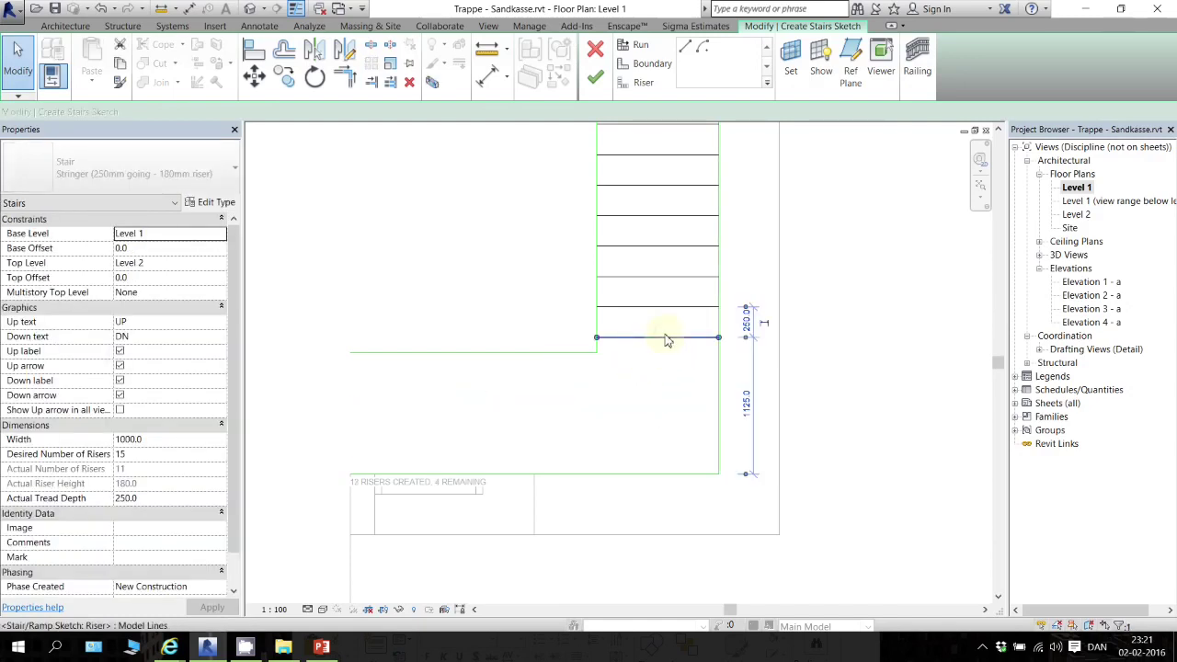
pyautogui.press('Delete')
pyautogui.click(670, 313)
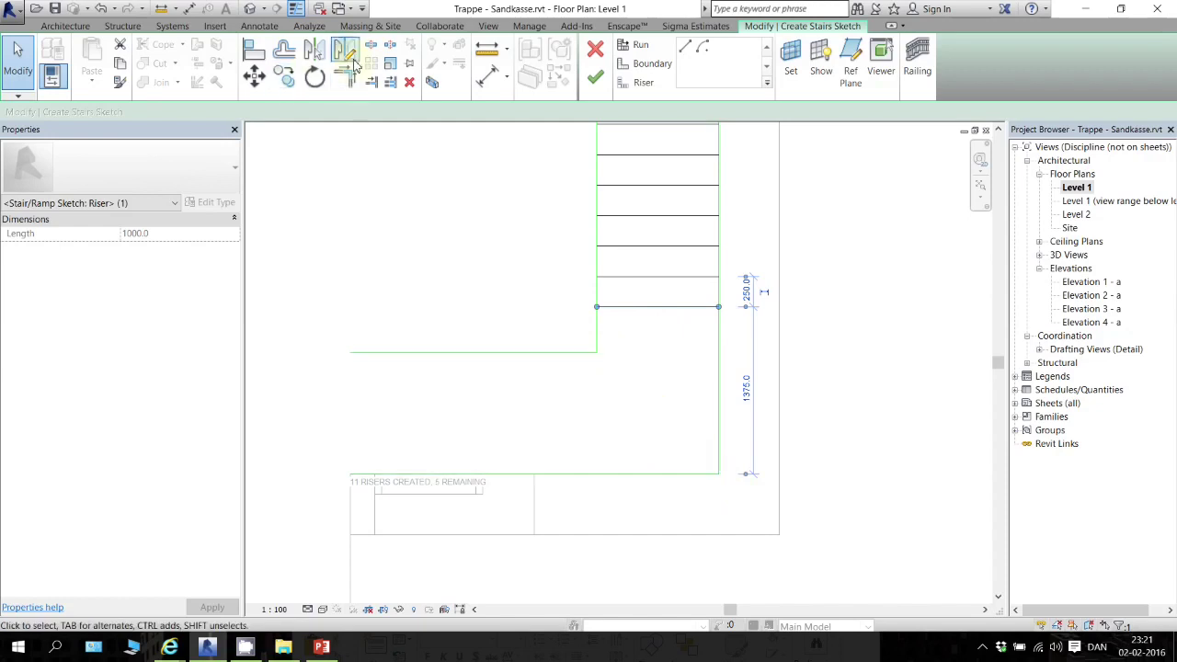
pyautogui.click(345, 50)
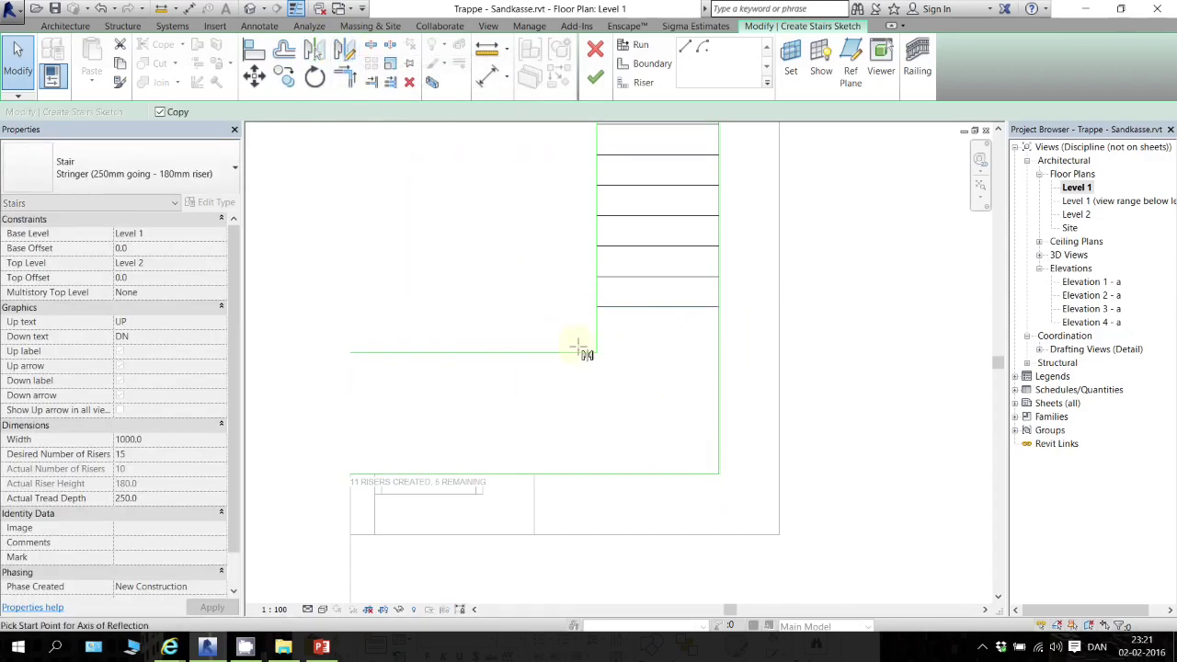
pyautogui.click(596, 352)
pyautogui.click(717, 474)
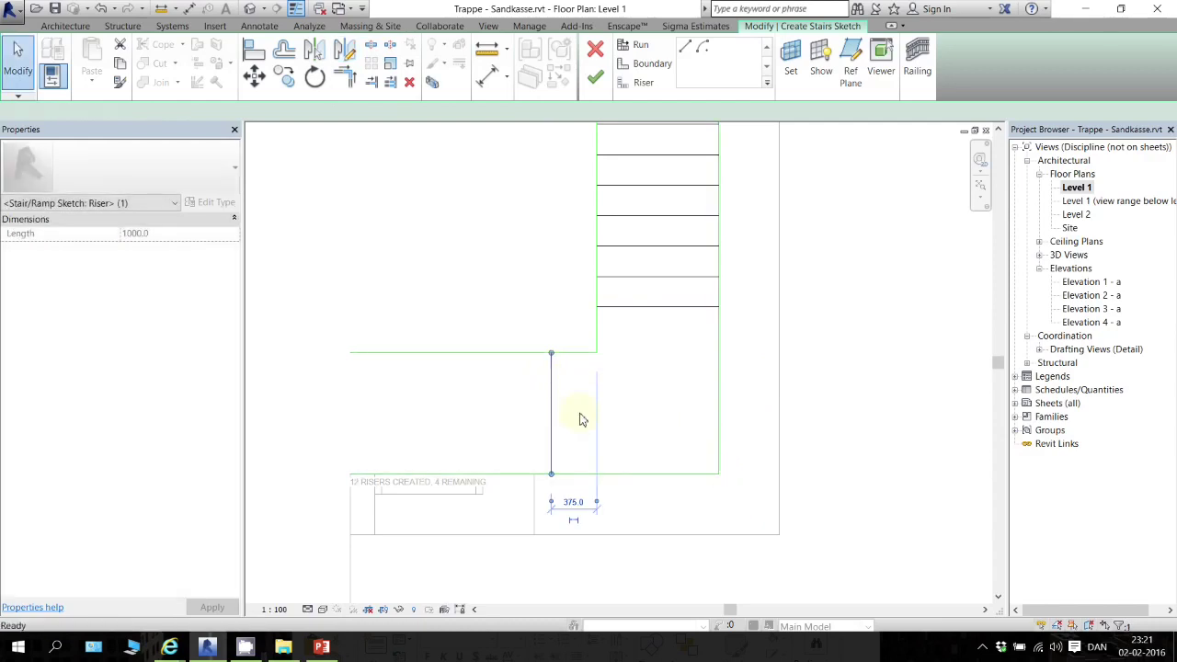
pyautogui.click(579, 414)
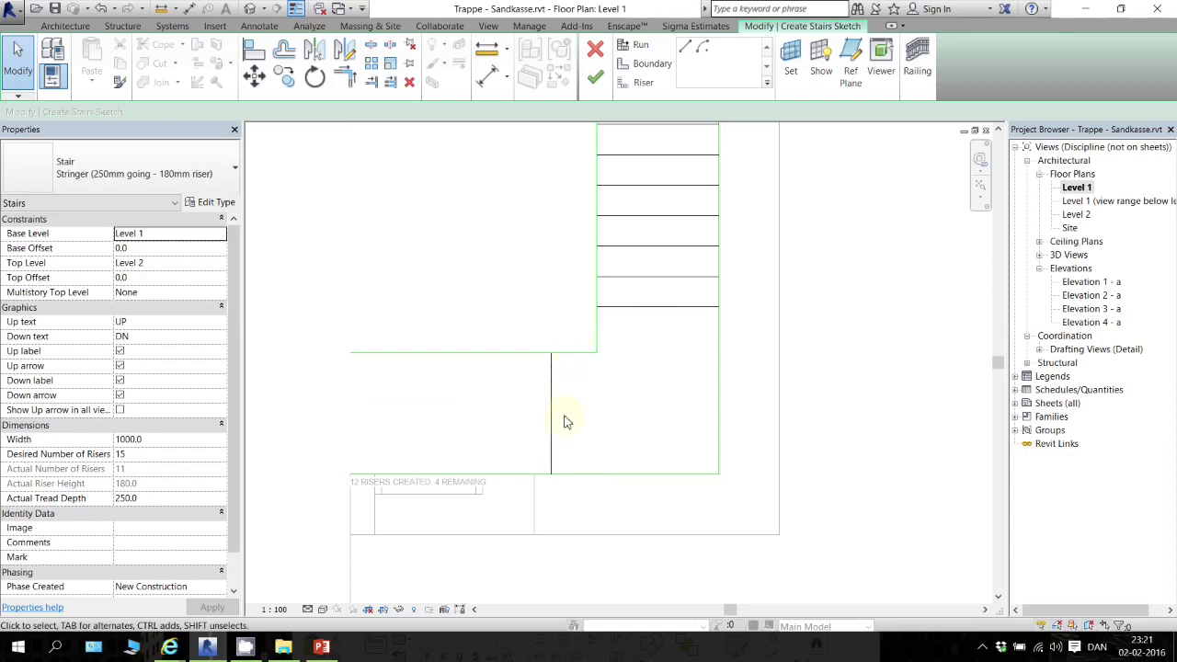
# Extend the mirrored riser's upper end past the inner boundary to the height of the lowest horizontal riser
pyautogui.click(554, 353)
pyautogui.moveTo(555, 352); pyautogui.dragTo(551, 306)
pyautogui.click(561, 333)
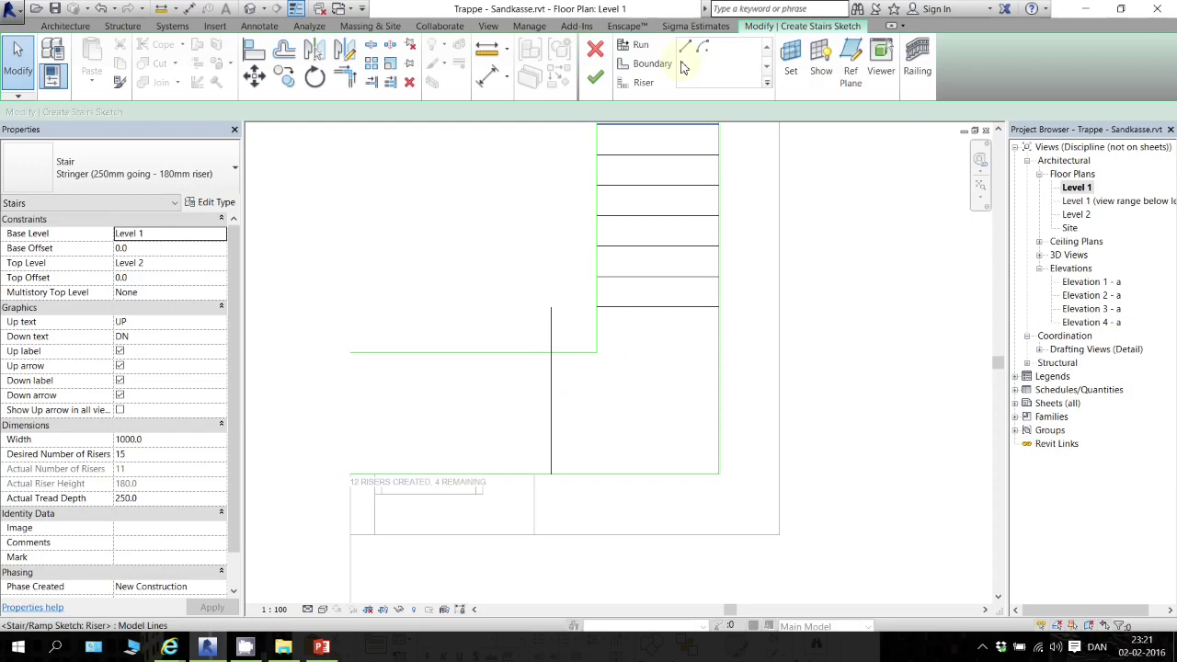
# Draw two slanted winder risers from the extended riser's upper end to the outer vertical boundary, about 18° and 36° below horizontal
pyautogui.click(644, 83)
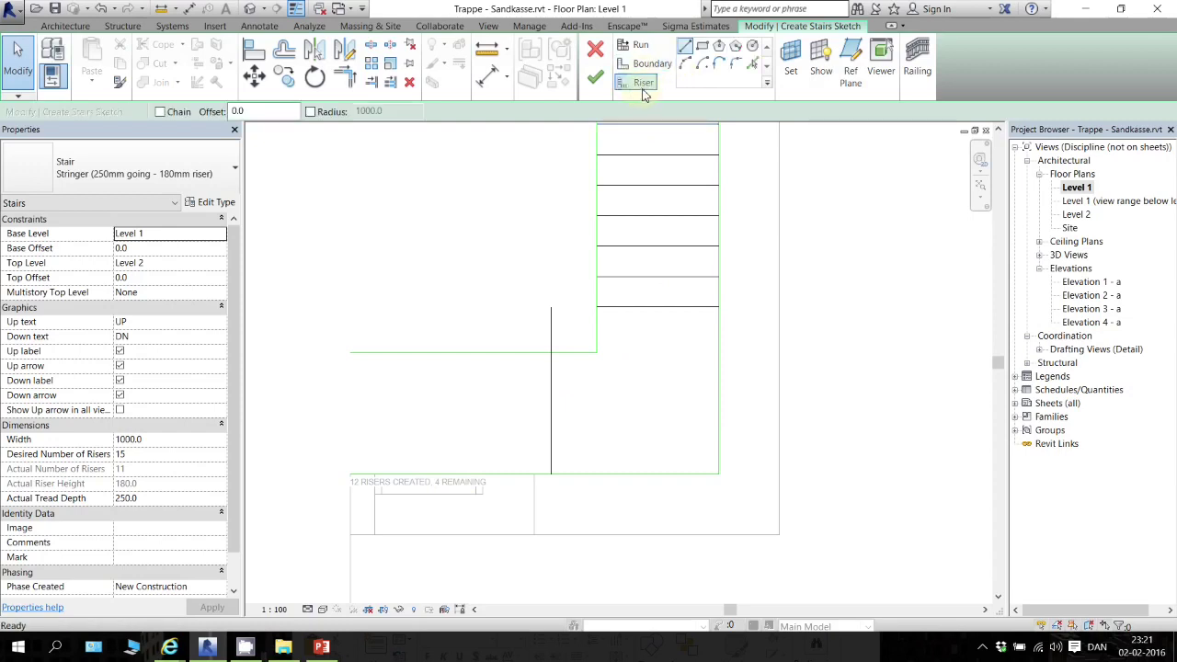
pyautogui.click(685, 48)
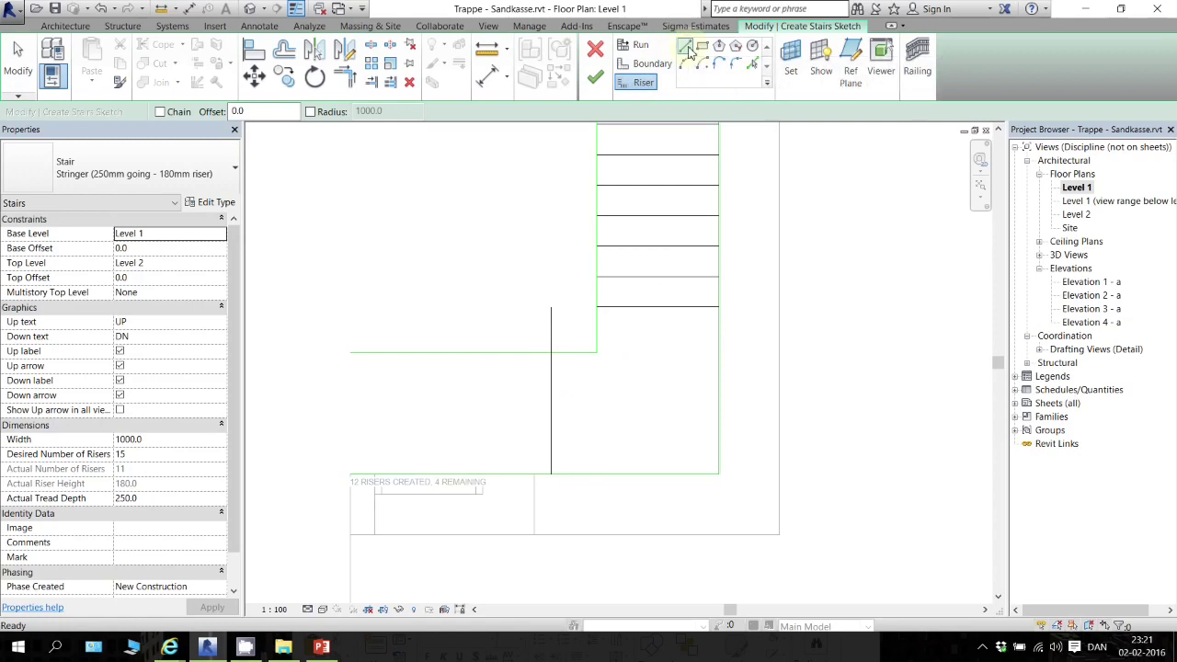
pyautogui.click(553, 307)
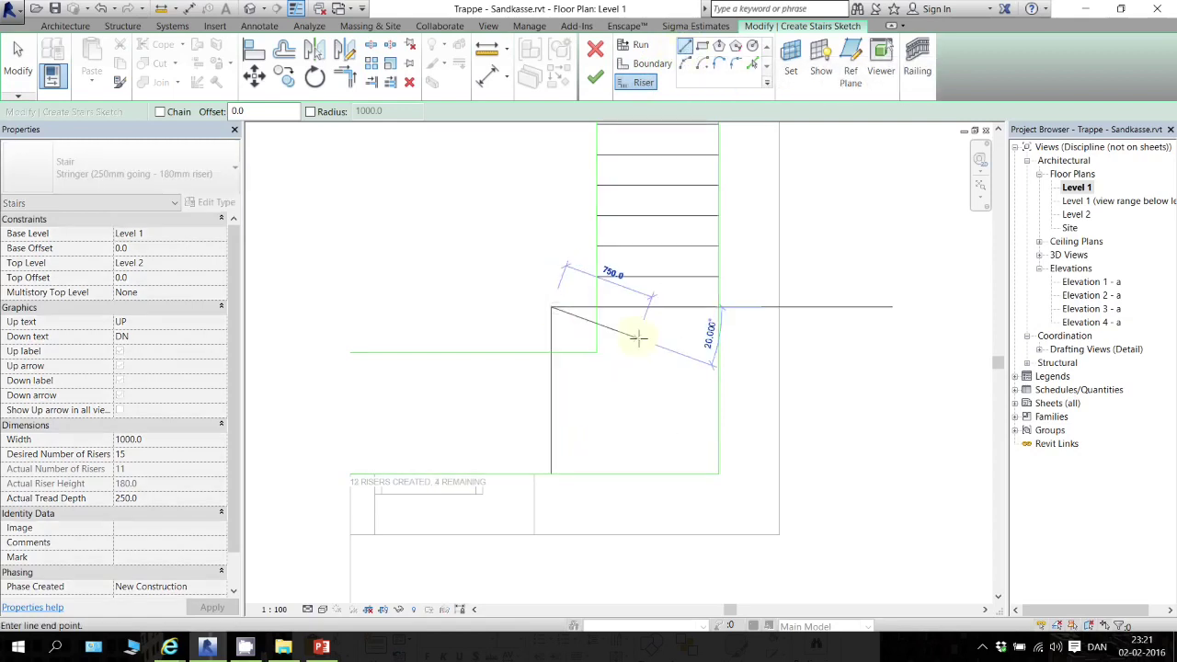
pyautogui.click(719, 358)
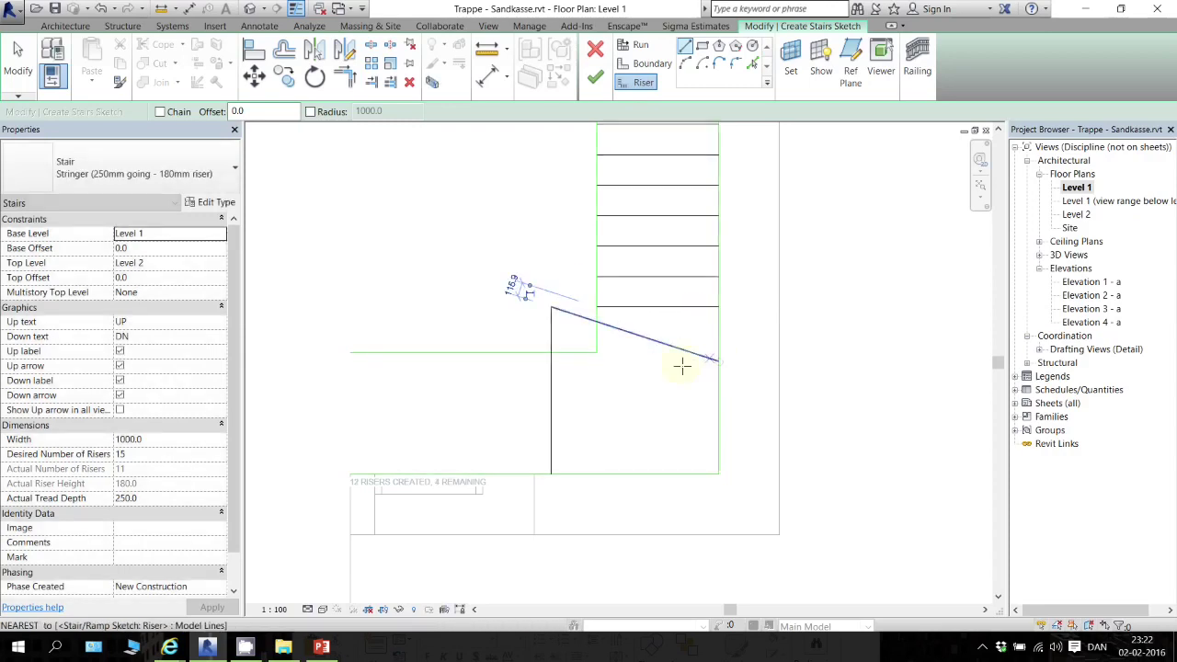
pyautogui.click(552, 309)
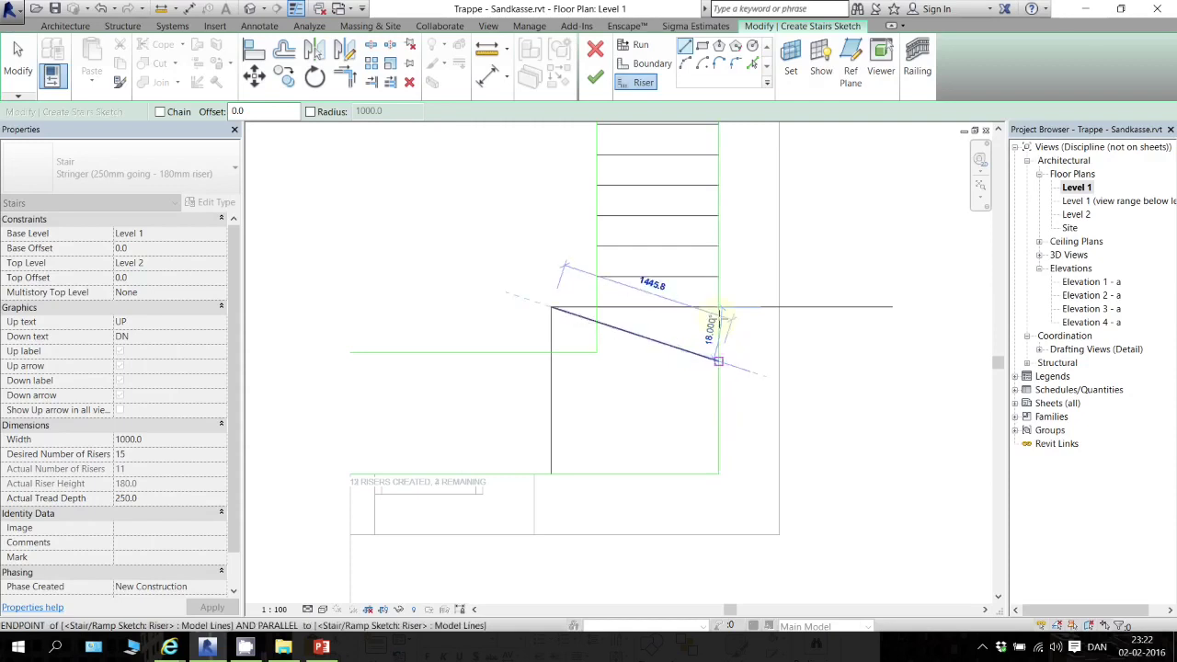
pyautogui.click(718, 426)
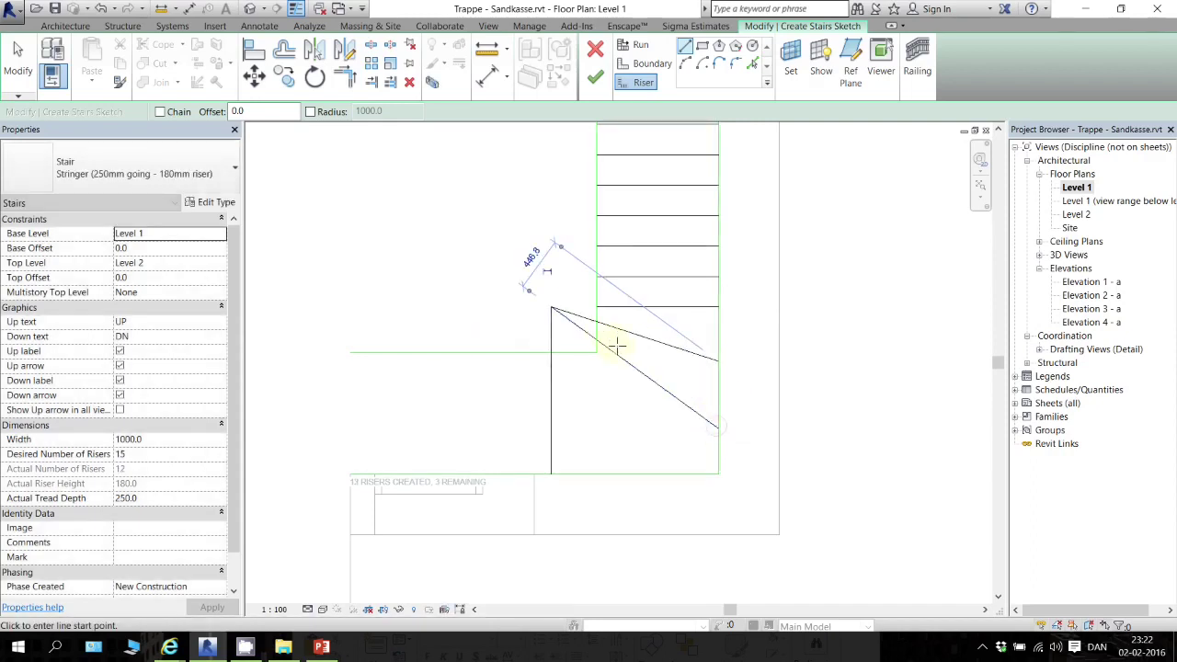
pyautogui.press('Escape')
pyautogui.press('Escape')
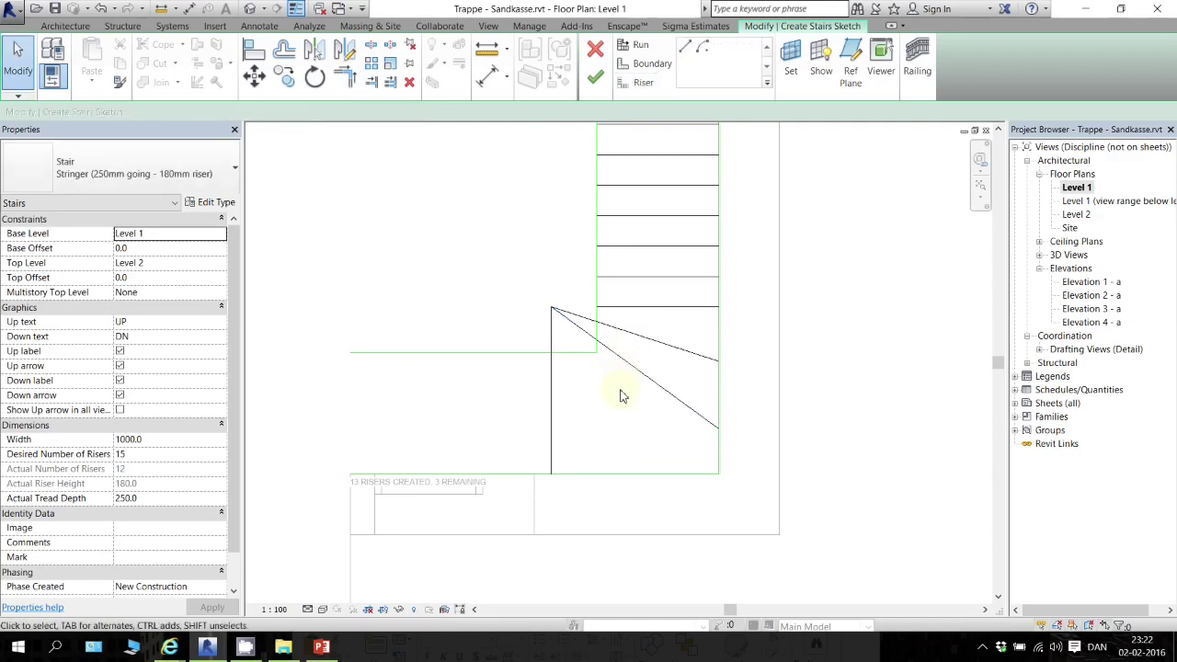
# Mirror-copy both winder risers about the diagonal between the inner and outer boundary corners
pyautogui.moveTo(688, 435); pyautogui.dragTo(626, 311)
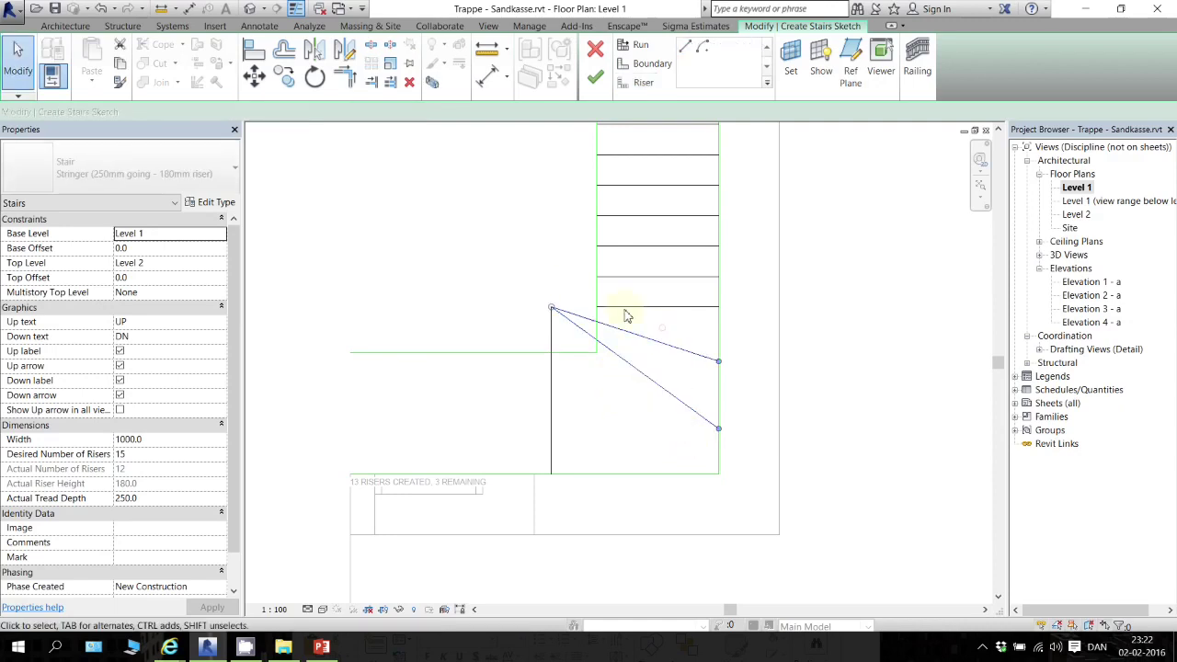
pyautogui.click(345, 49)
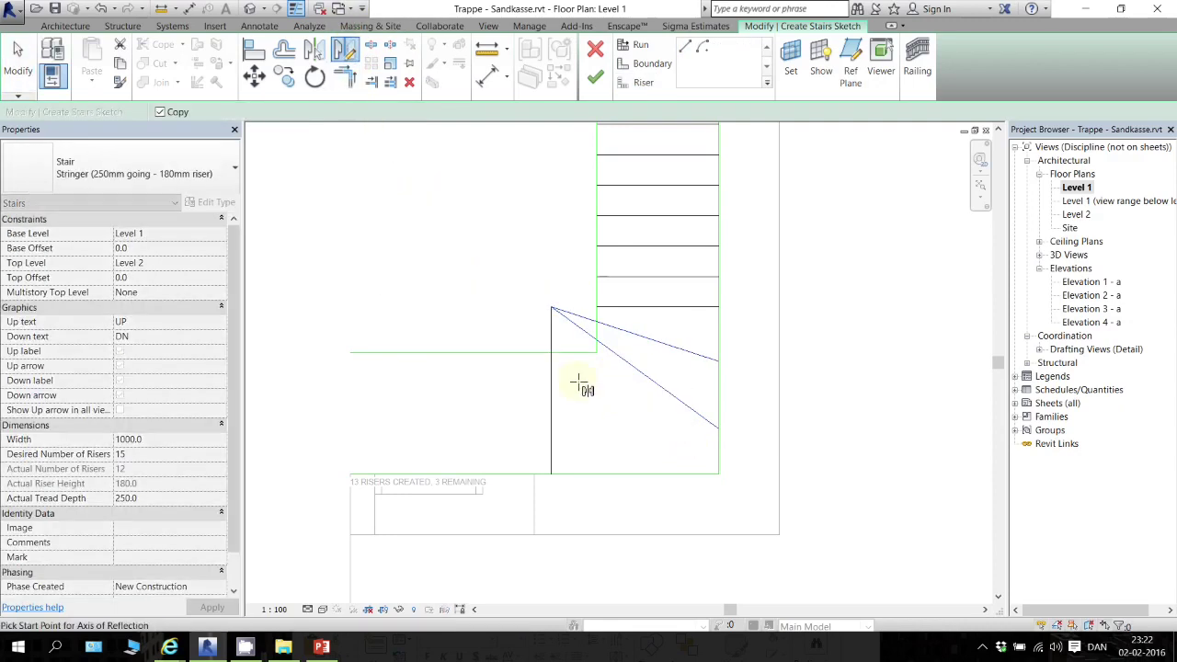
pyautogui.click(593, 352)
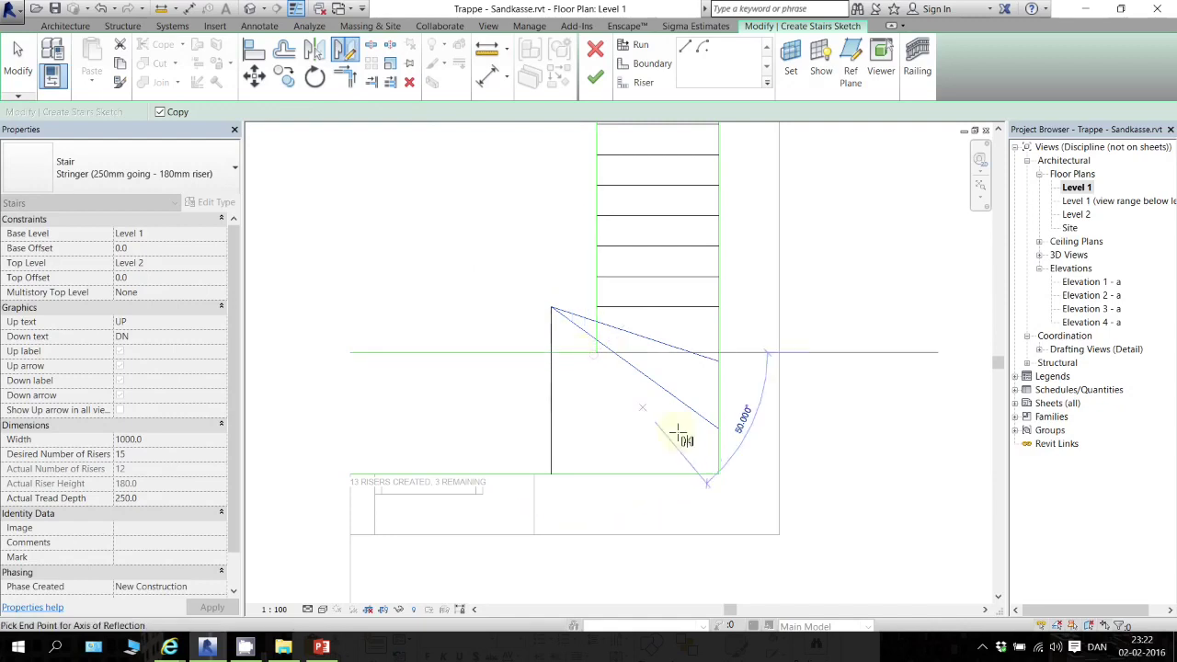
pyautogui.click(718, 476)
pyautogui.press('Escape')
# Shorten the two mirrored winder risers by pulling their inner ends away from the shared point, still beyond the inner boundary corner
pyautogui.click(559, 338)
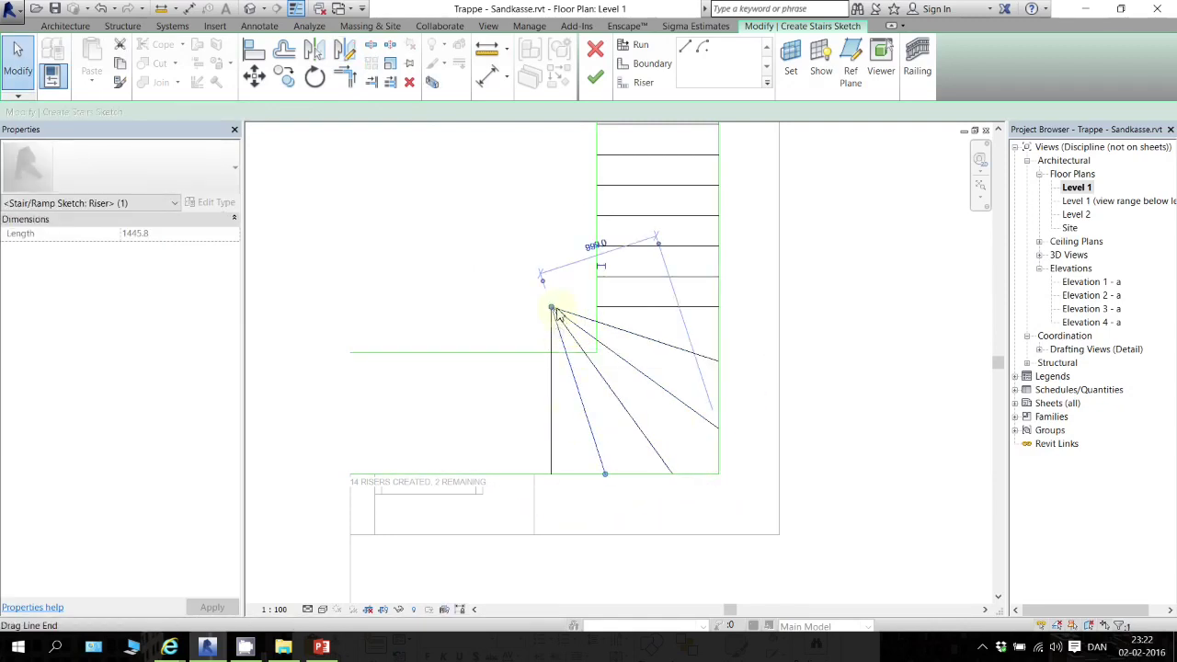
pyautogui.moveTo(552, 311)
pyautogui.mouseDown()
pyautogui.moveTo(559, 335)
pyautogui.moveTo(554, 310)
pyautogui.mouseUp()
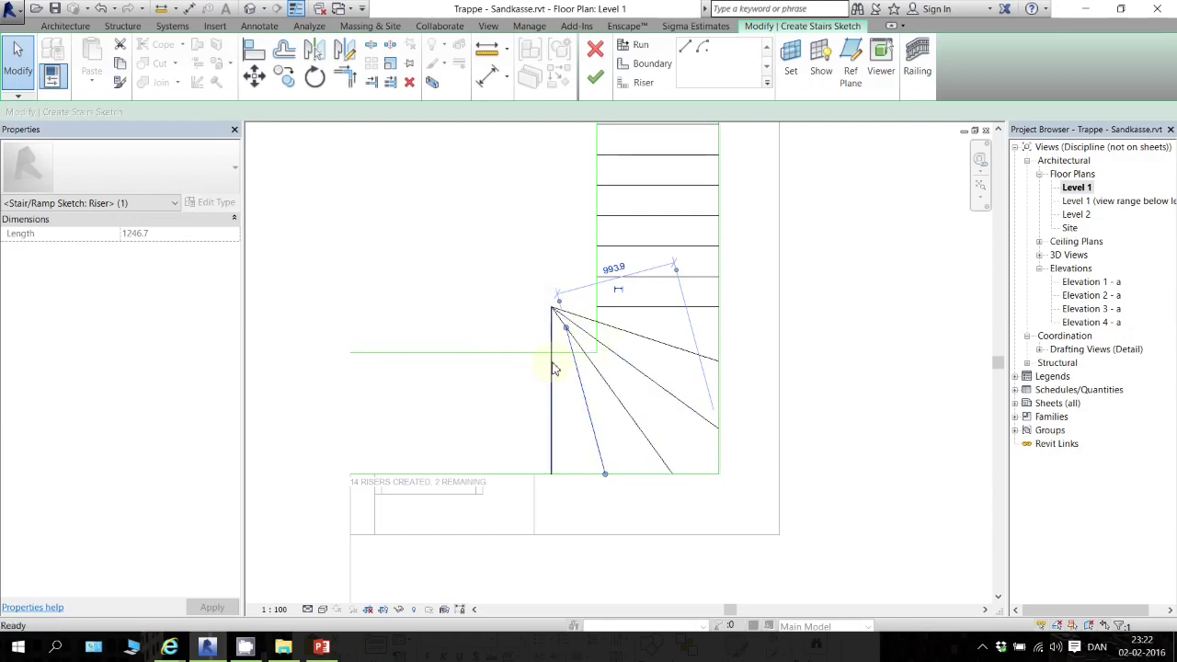
pyautogui.click(558, 314)
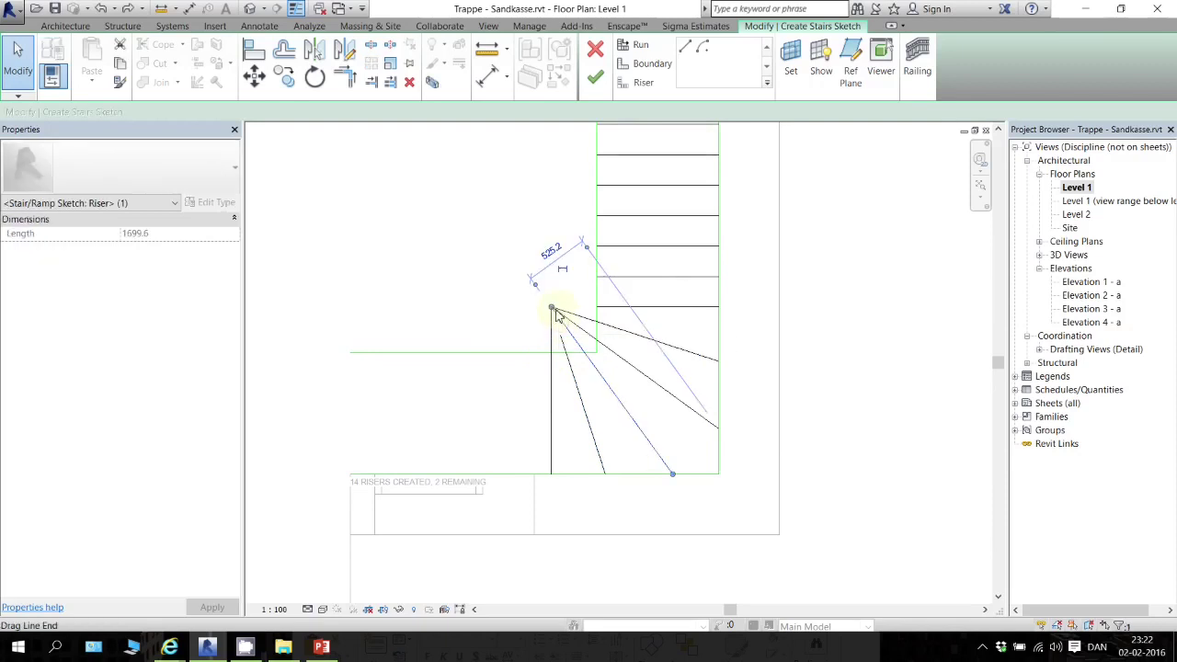
pyautogui.moveTo(552, 308); pyautogui.dragTo(565, 328)
# Pull the inner end of the lower original winder riser away from the shared point, to a length of about 1396 mm
pyautogui.click(577, 326)
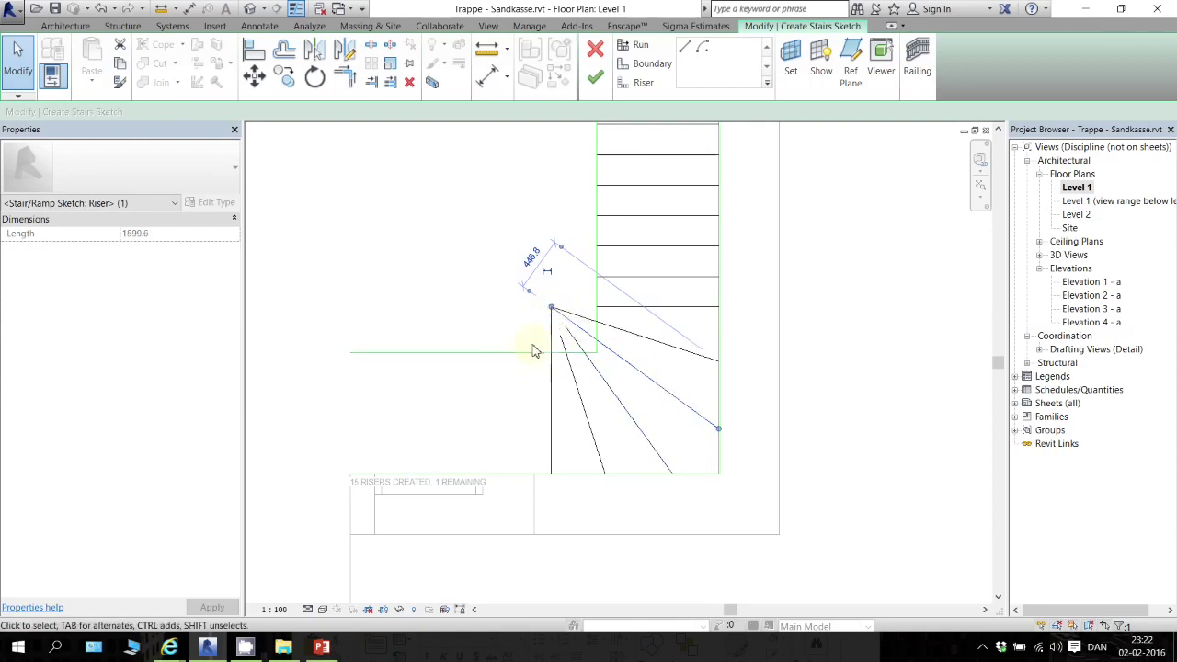
pyautogui.moveTo(551, 308); pyautogui.dragTo(572, 333)
pyautogui.click(581, 336)
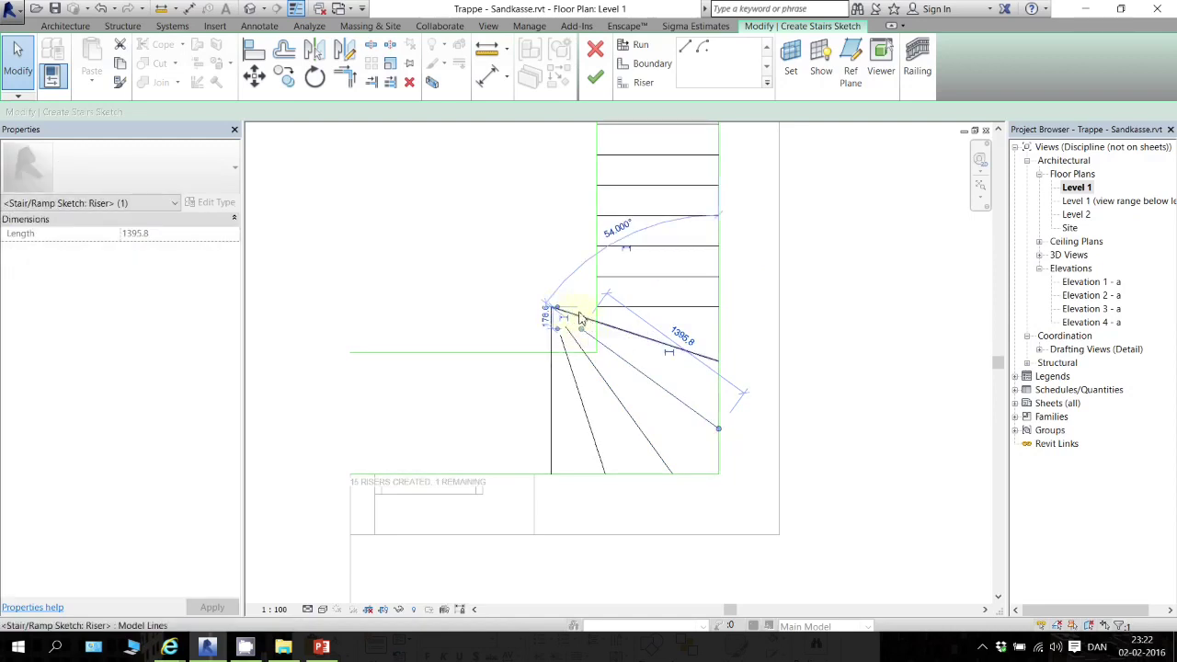
pyautogui.click(514, 258)
pyautogui.click(555, 310)
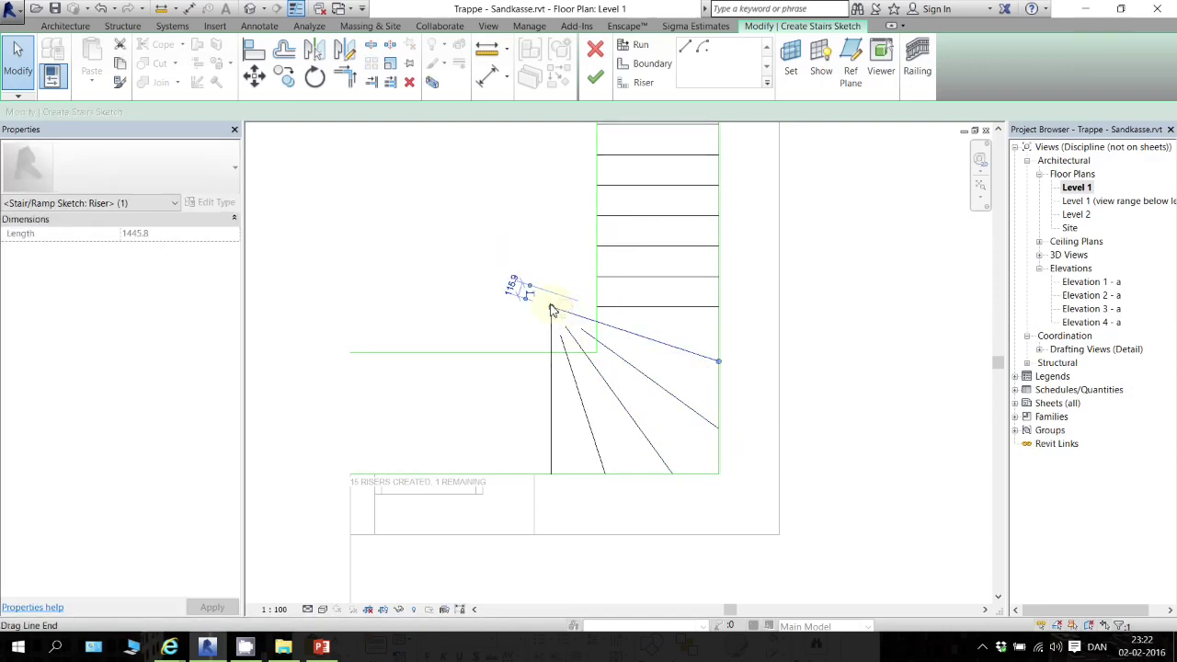
pyautogui.moveTo(557, 310); pyautogui.dragTo(593, 324)
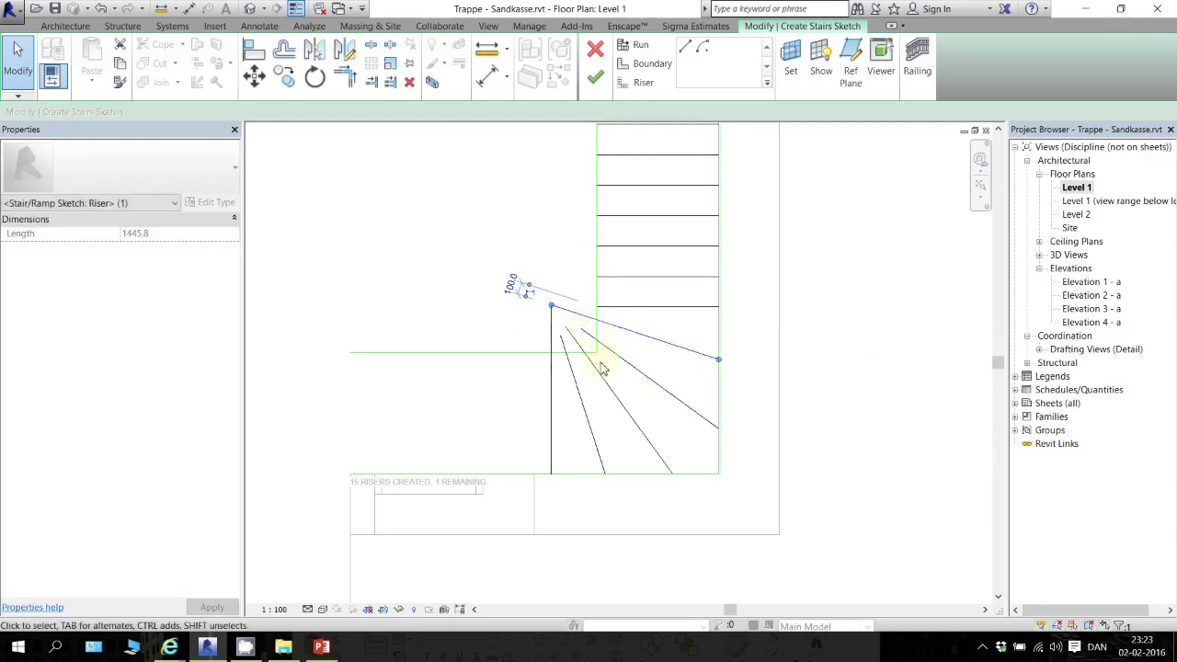
pyautogui.press('Escape')
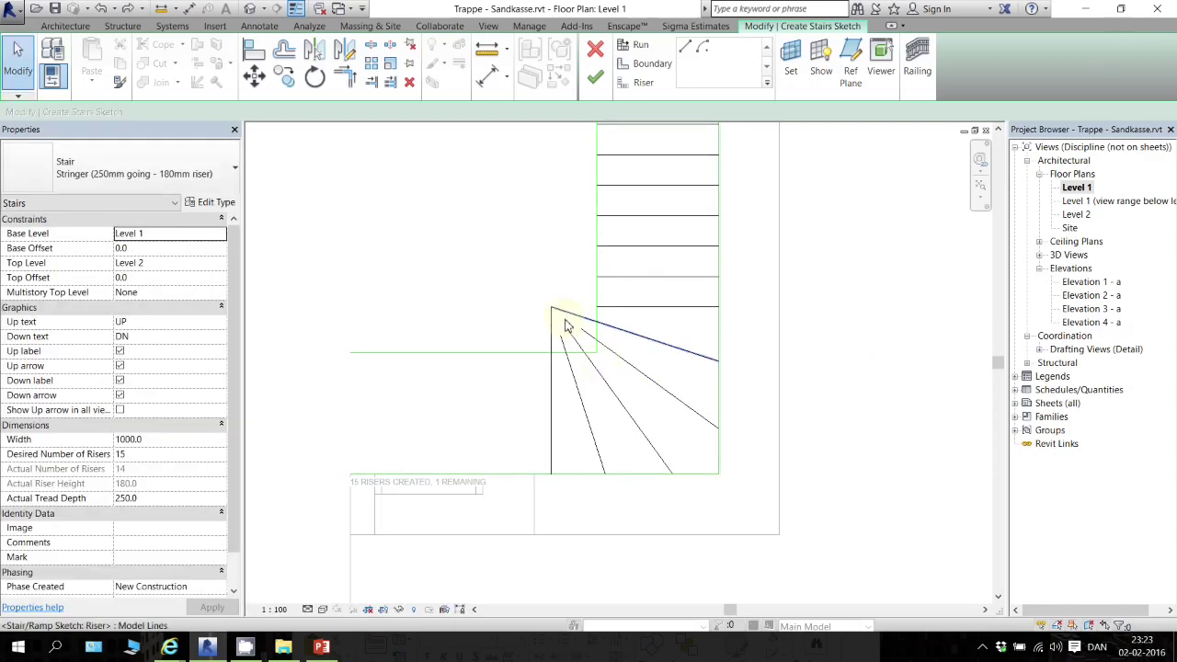
# Shorten the uppermost winder riser so its inner end clears the vertical riser but still crosses the inner boundary
pyautogui.click(565, 317)
pyautogui.moveTo(557, 310); pyautogui.dragTo(567, 313)
pyautogui.click(521, 274)
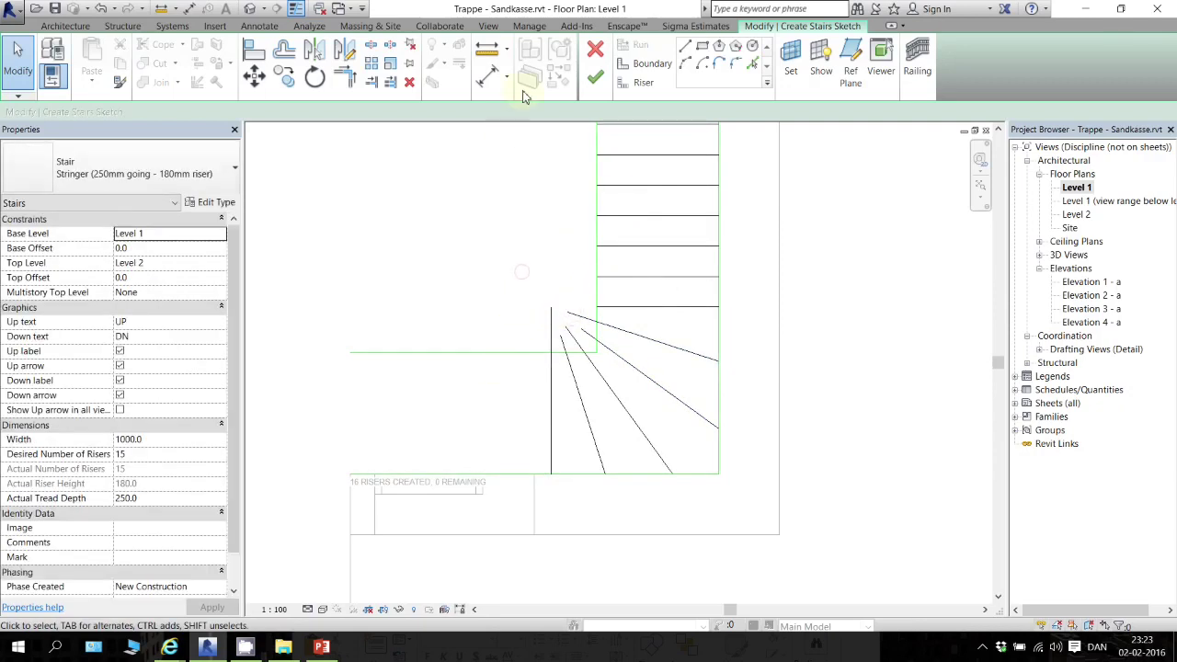
# Trim the inner and outer horizontal boundaries to corners with the vertical riser that starts the stair
pyautogui.click(344, 78)
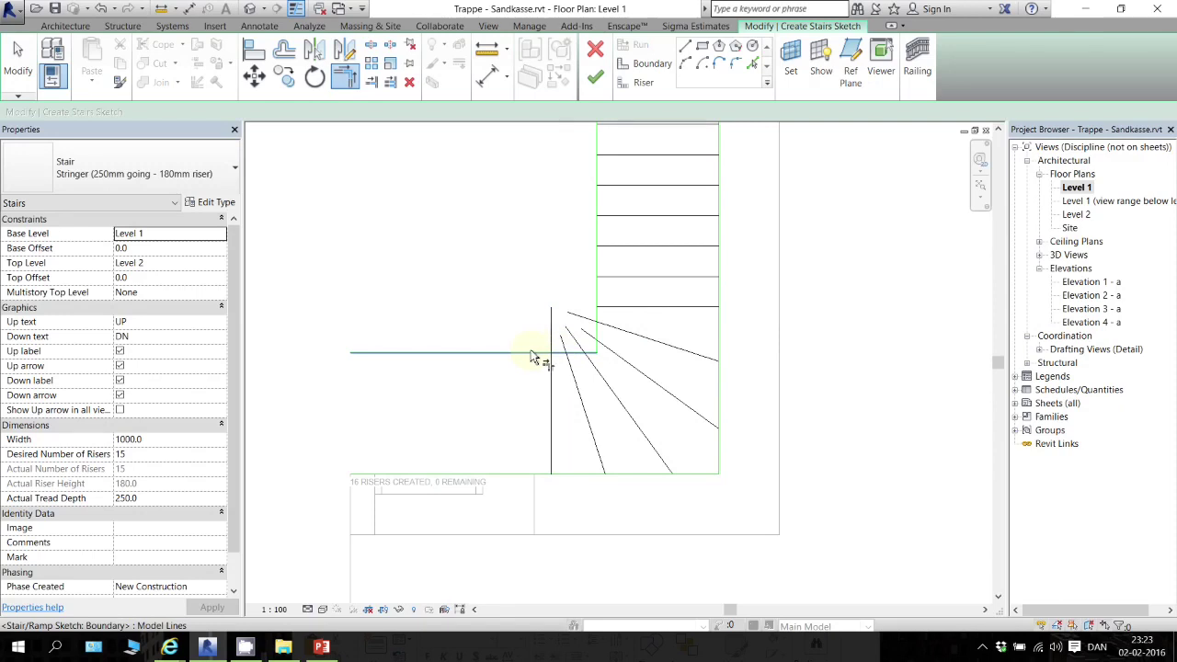
pyautogui.scroll(4, 556, 357)
pyautogui.click(556, 354)
pyautogui.click(543, 386)
pyautogui.scroll(-4, 588, 444)
pyautogui.click(593, 532)
pyautogui.click(567, 474)
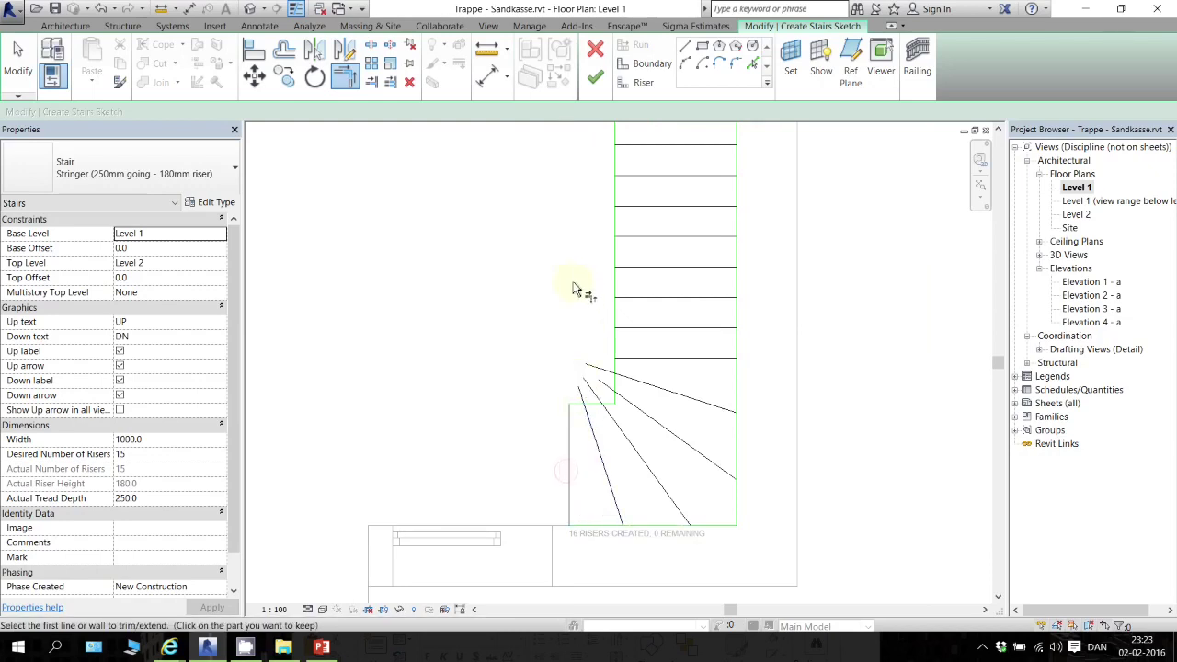
# Finish the stair sketch and open the default 3D view
pyautogui.scroll(-2, 652, 321)
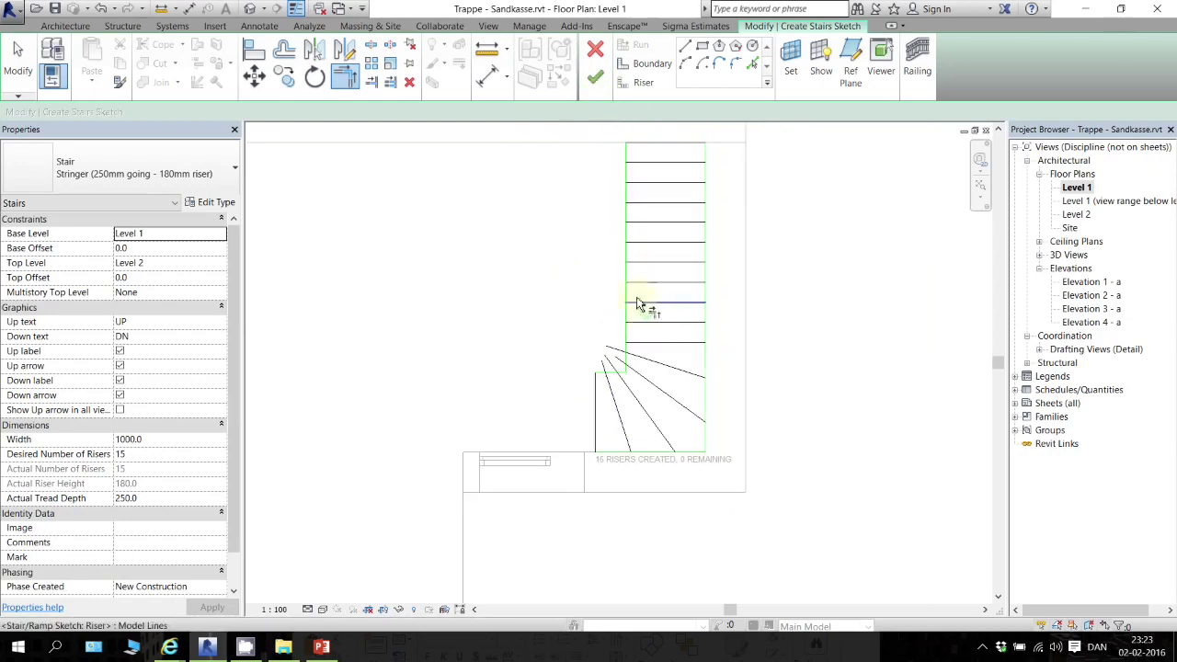
pyautogui.click(598, 79)
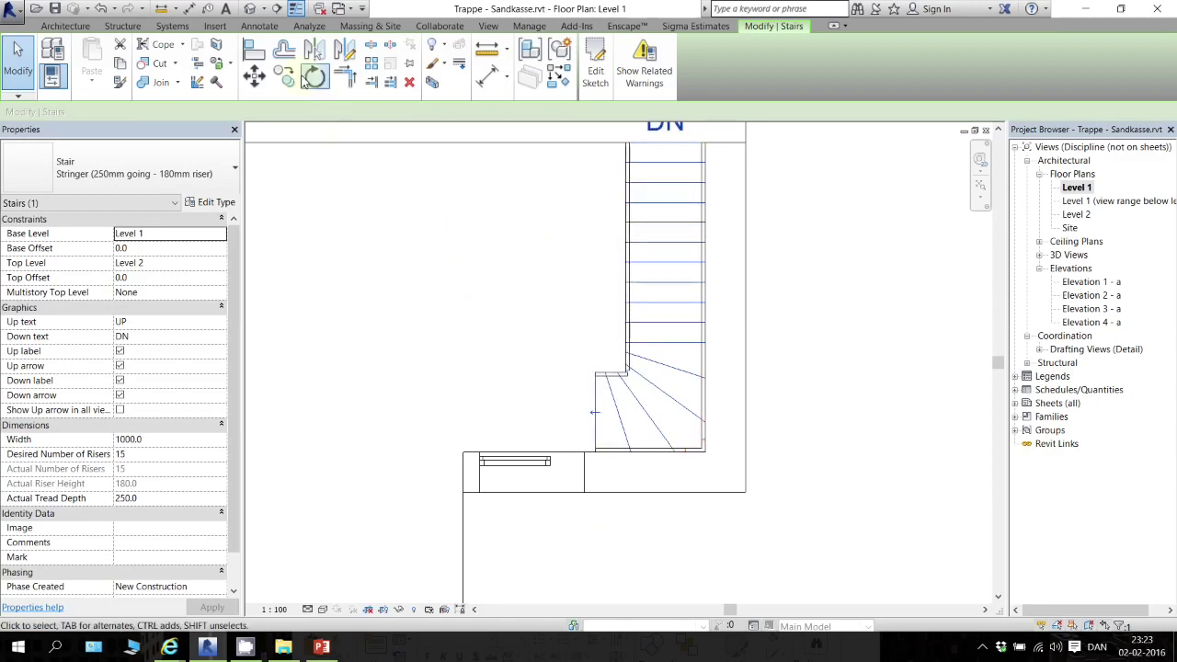
pyautogui.click(249, 9)
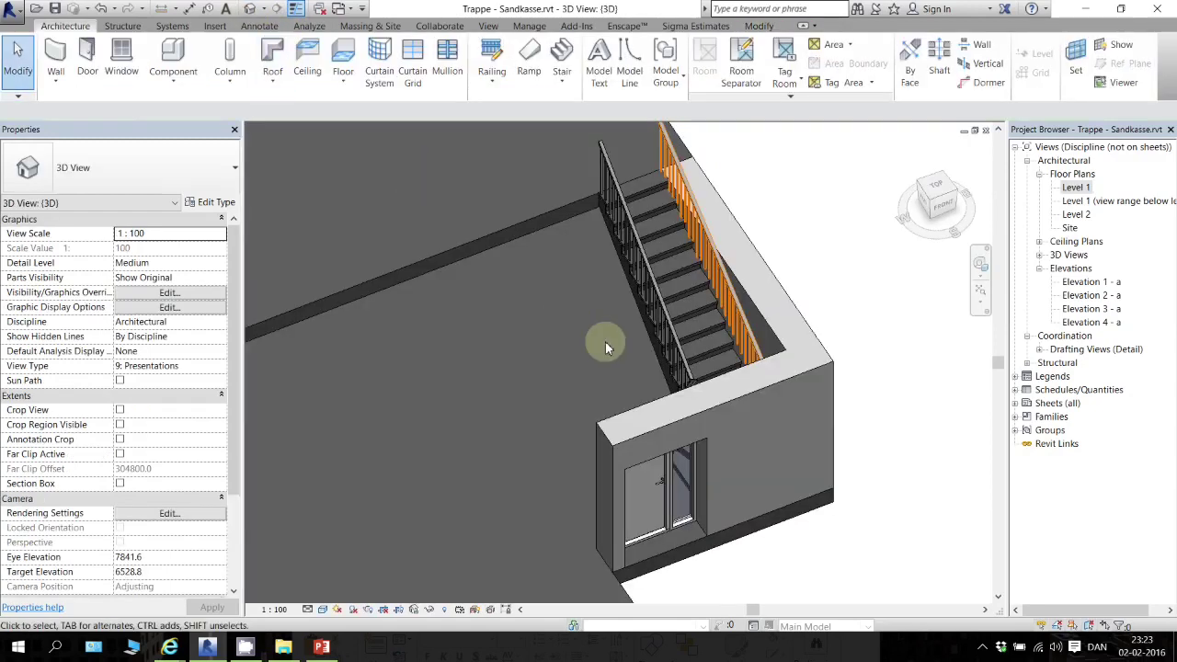
# Delete the railing on the wall side of the new corner stair in the 3D view
pyautogui.keyDown('shift'); pyautogui.moveTo(603, 403); pyautogui.dragTo(788, 395, button='middle'); pyautogui.keyUp('shift')
pyautogui.scroll(3, 746, 410)
pyautogui.keyDown('shift'); pyautogui.moveTo(714, 408); pyautogui.dragTo(656, 438, button='middle'); pyautogui.keyUp('shift')
pyautogui.keyDown('shift'); pyautogui.moveTo(753, 326); pyautogui.dragTo(798, 317, button='middle'); pyautogui.keyUp('shift')
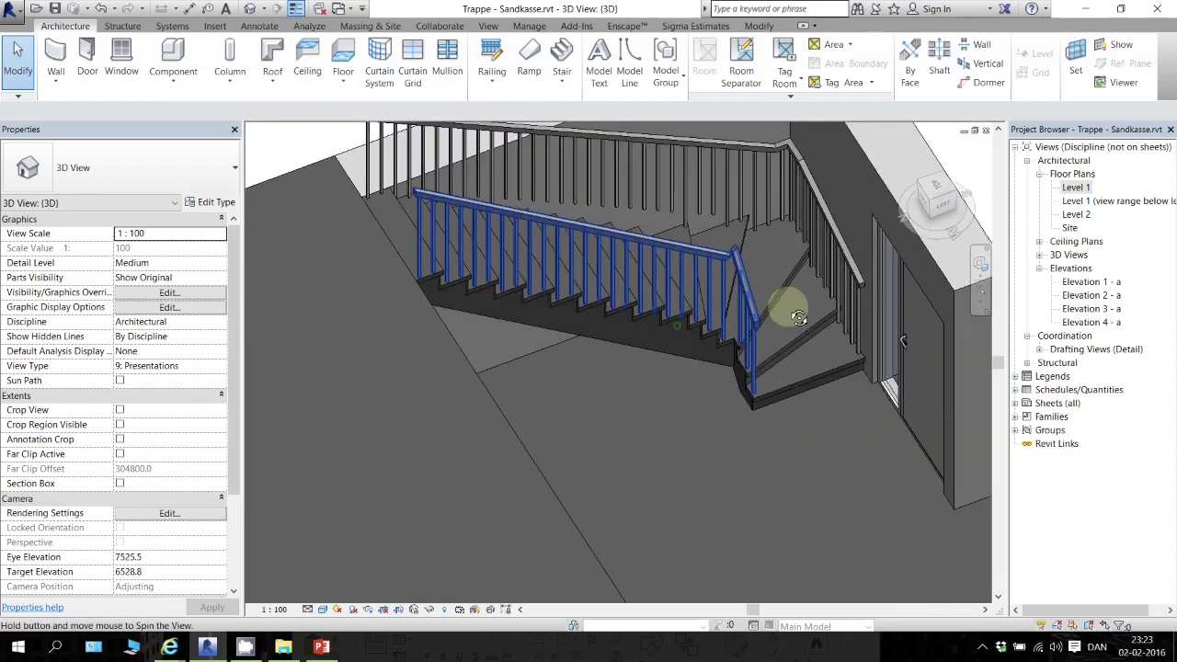
pyautogui.click(777, 165)
pyautogui.press('Delete')
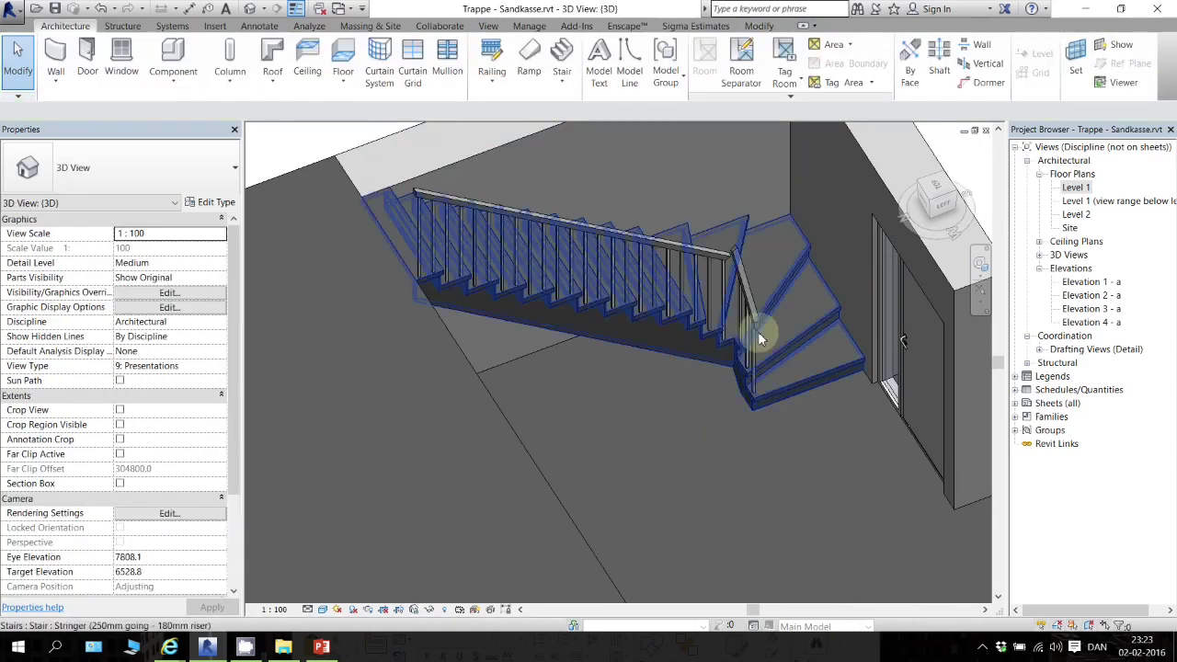
pyautogui.keyDown('shift'); pyautogui.moveTo(752, 322); pyautogui.dragTo(636, 357, button='middle'); pyautogui.keyUp('shift')
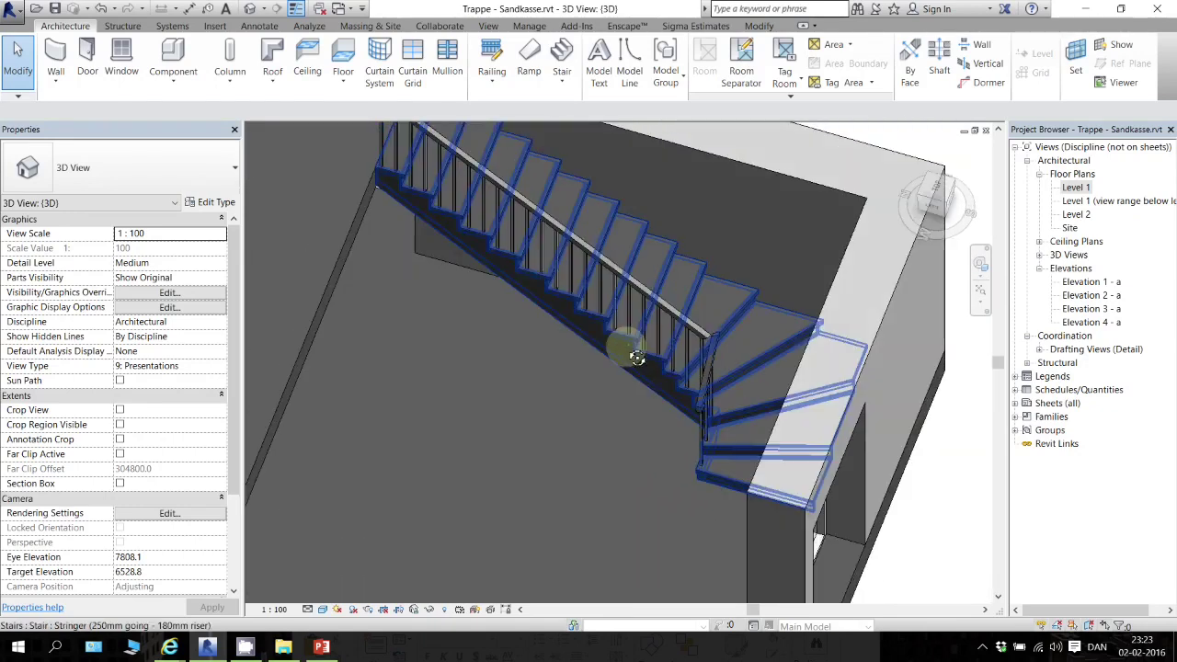
# Delete the corner stair's inner railing and start a sketched railing path in the Level 1 floor plan
pyautogui.click(702, 392)
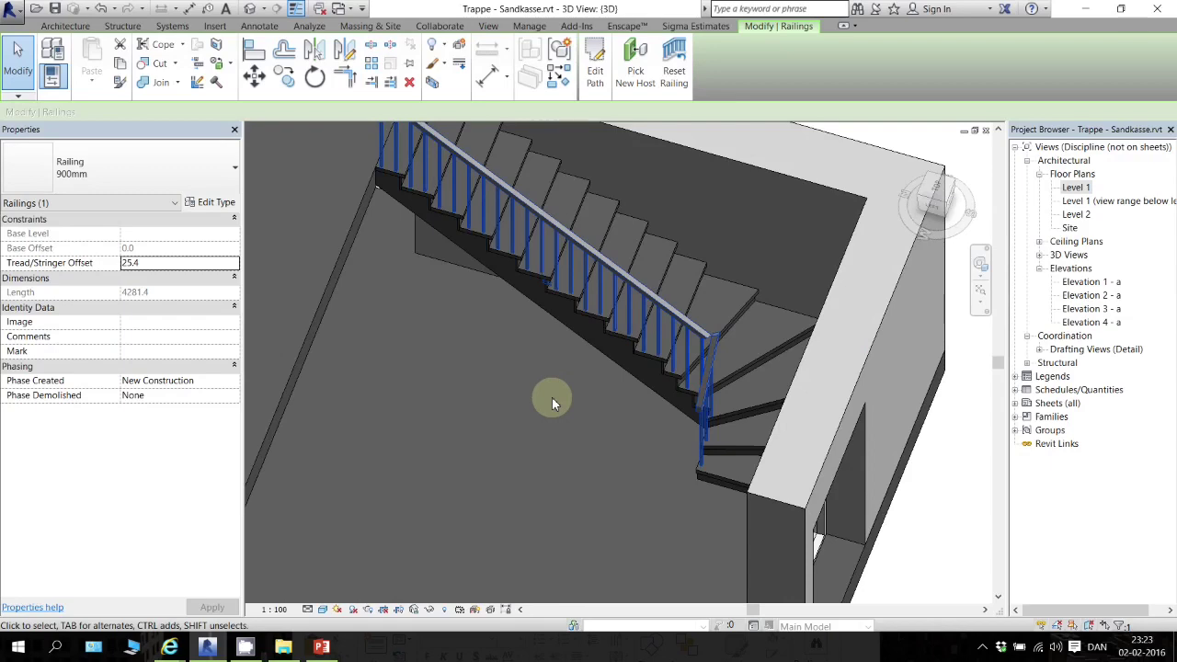
pyautogui.press('Delete')
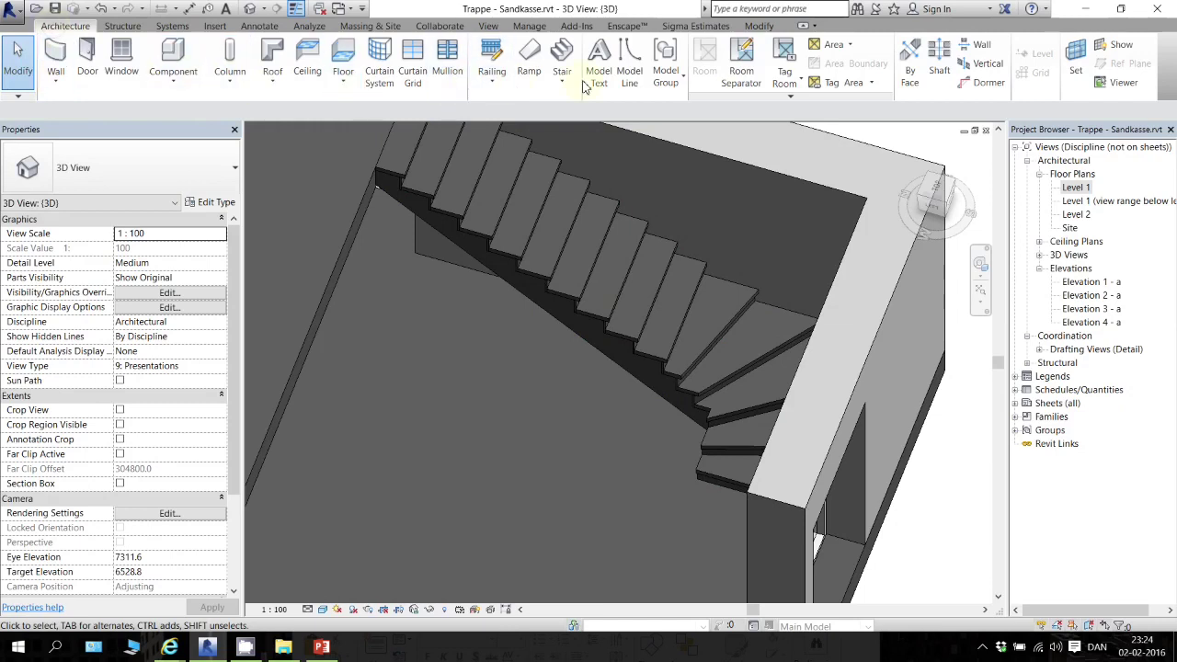
pyautogui.click(492, 81)
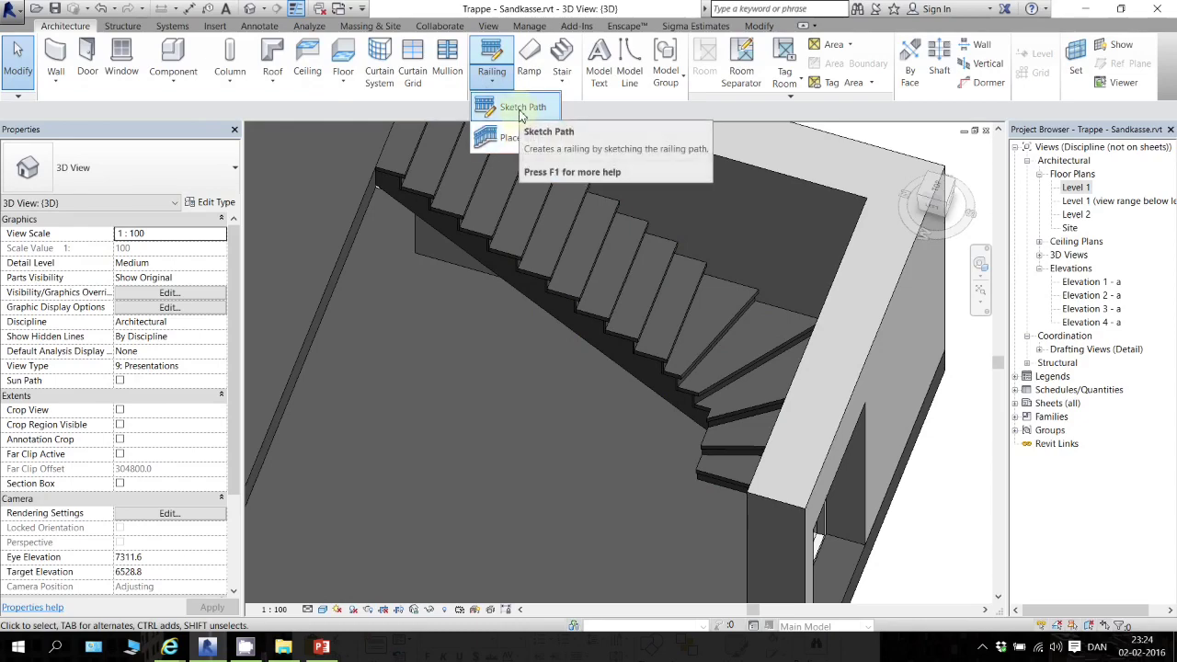
pyautogui.click(521, 110)
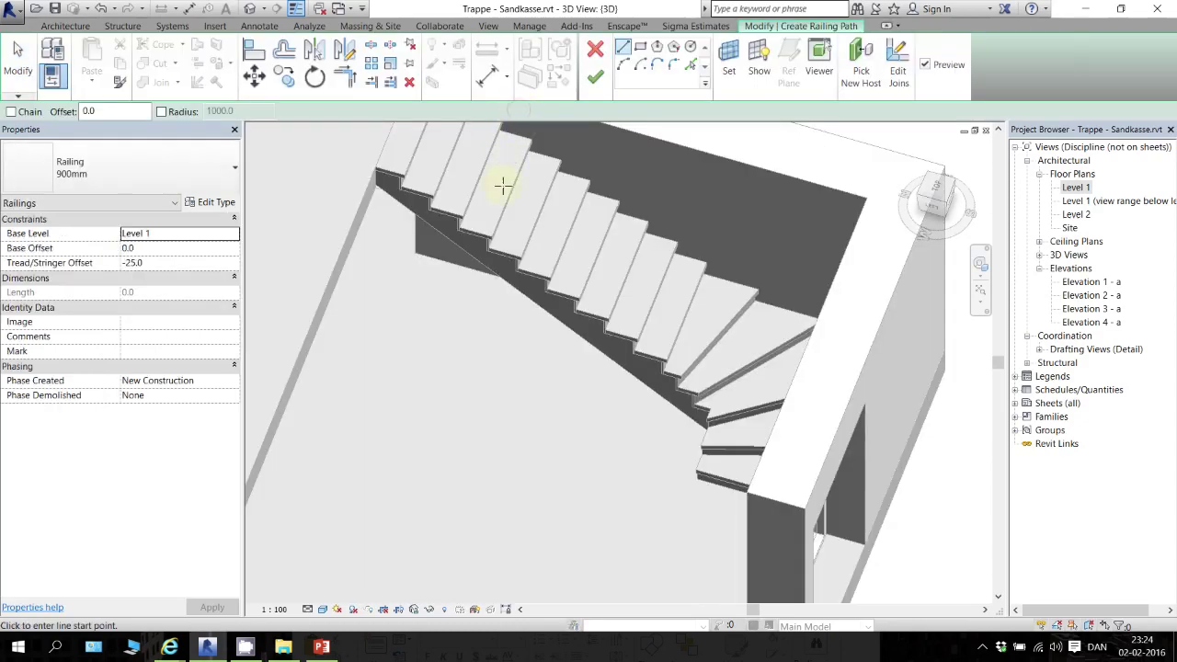
pyautogui.doubleClick(1079, 187)
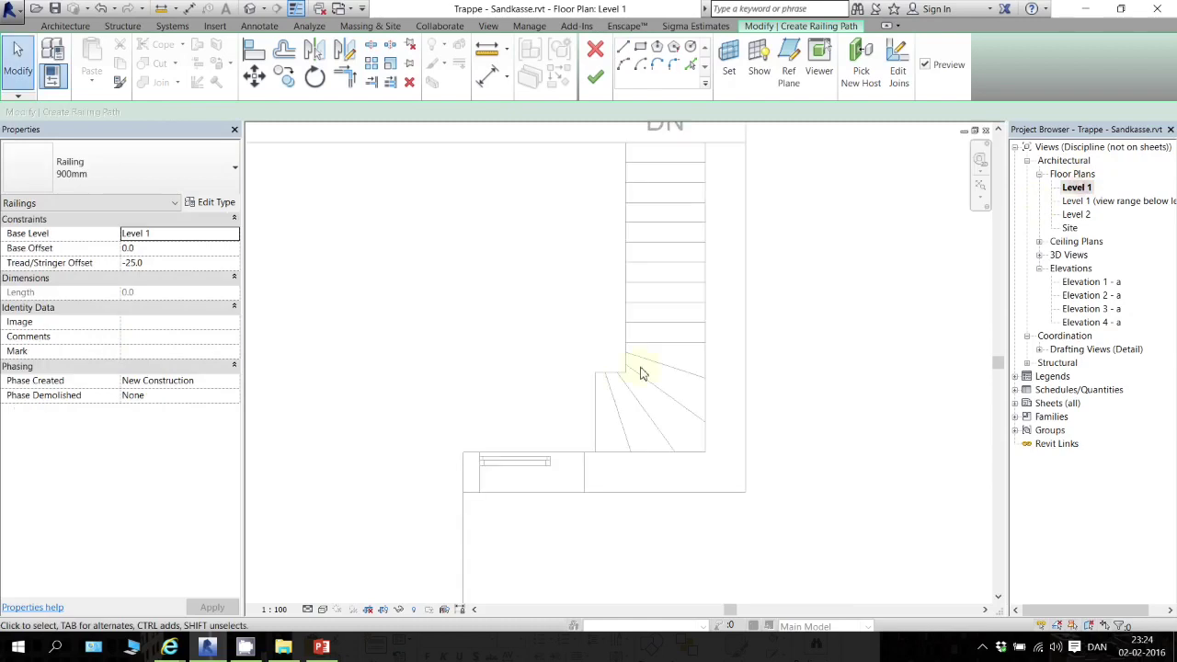
# Create a railing from the long inner edge of the straight flight with a Tread/Stringer Offset of -25, and finish the path
pyautogui.scroll(1, 620, 322)
pyautogui.click(689, 66)
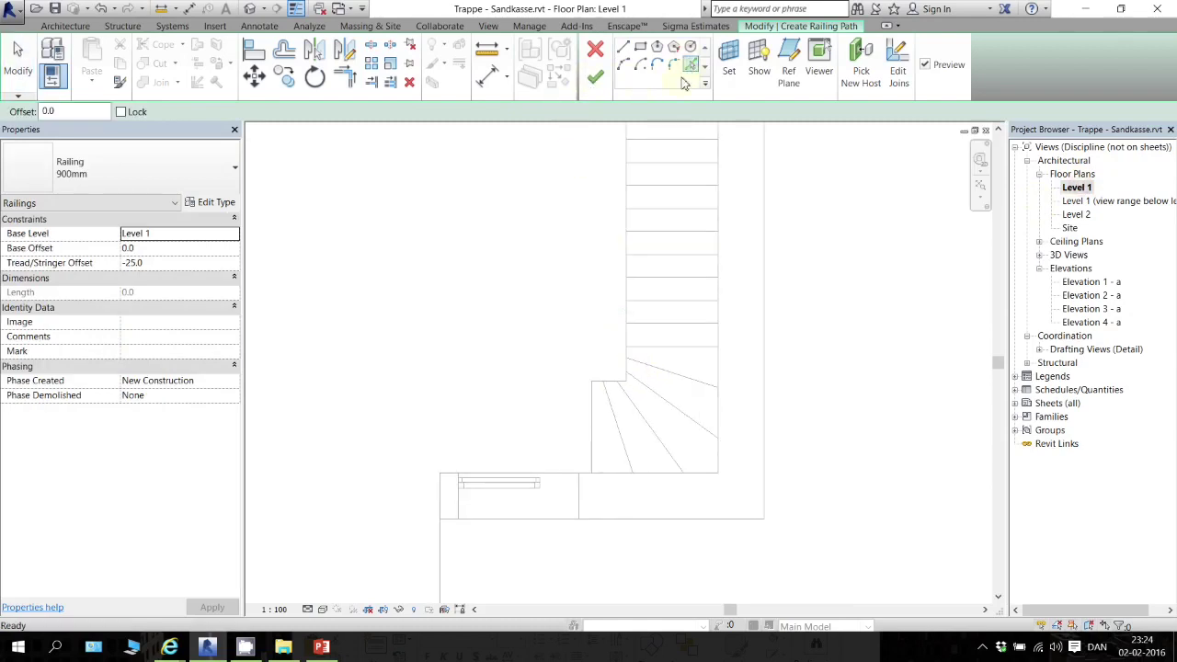
pyautogui.click(627, 266)
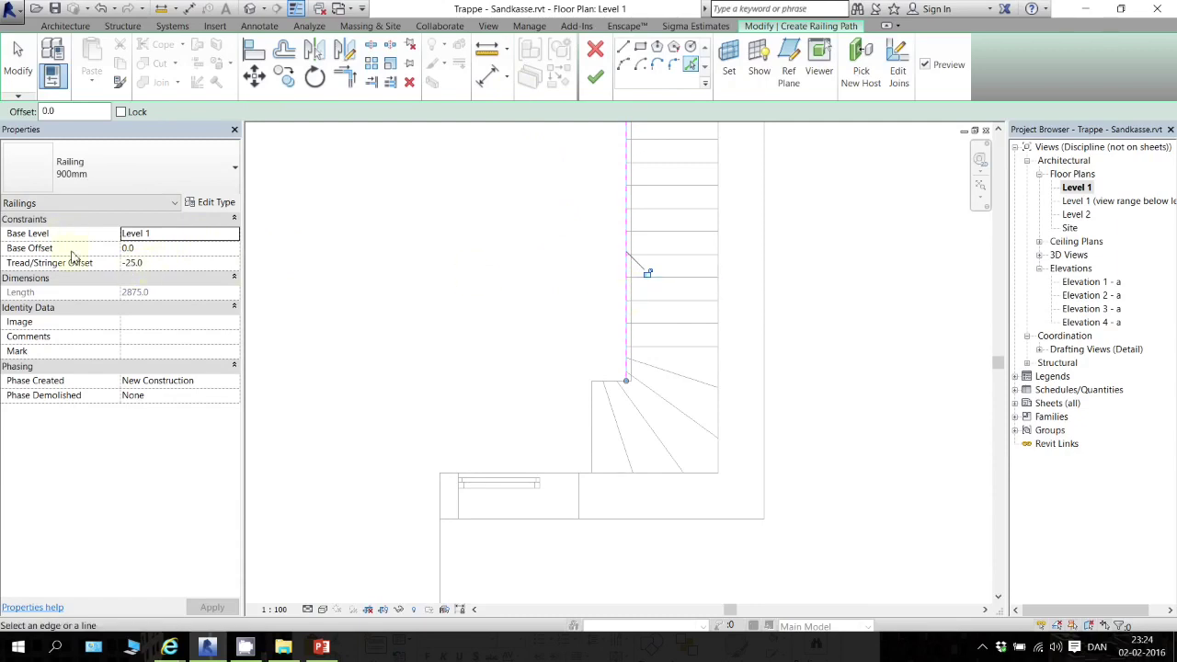
pyautogui.click(129, 262)
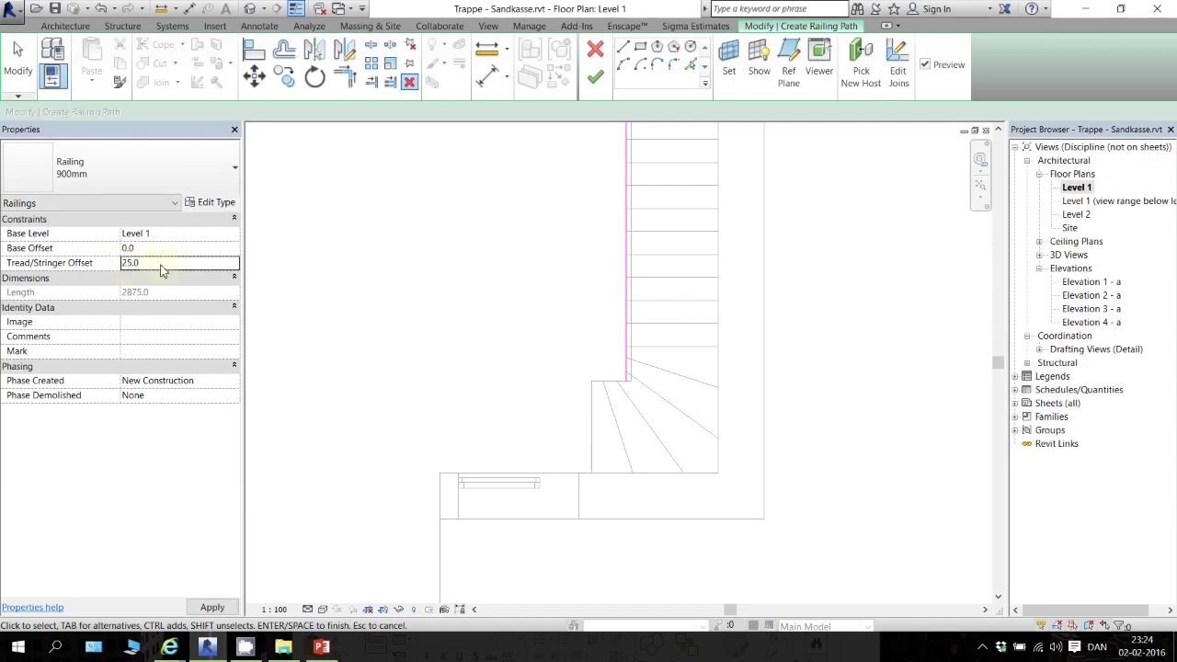
pyautogui.scroll(2, 620, 327)
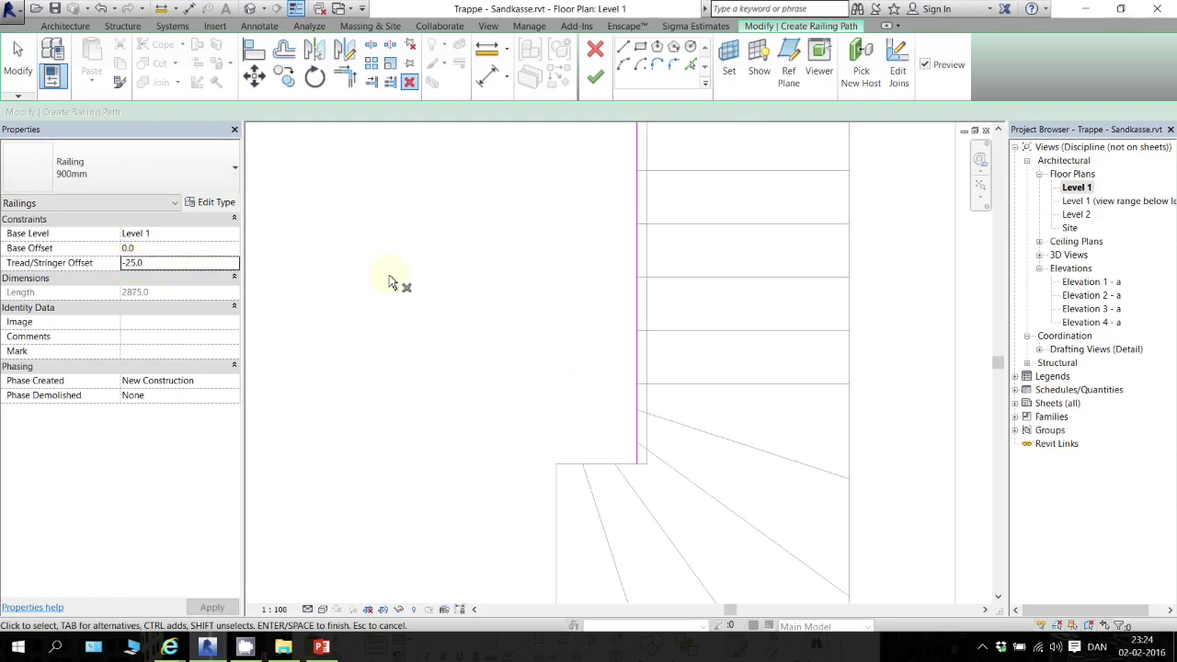
pyautogui.scroll(-2, 478, 325)
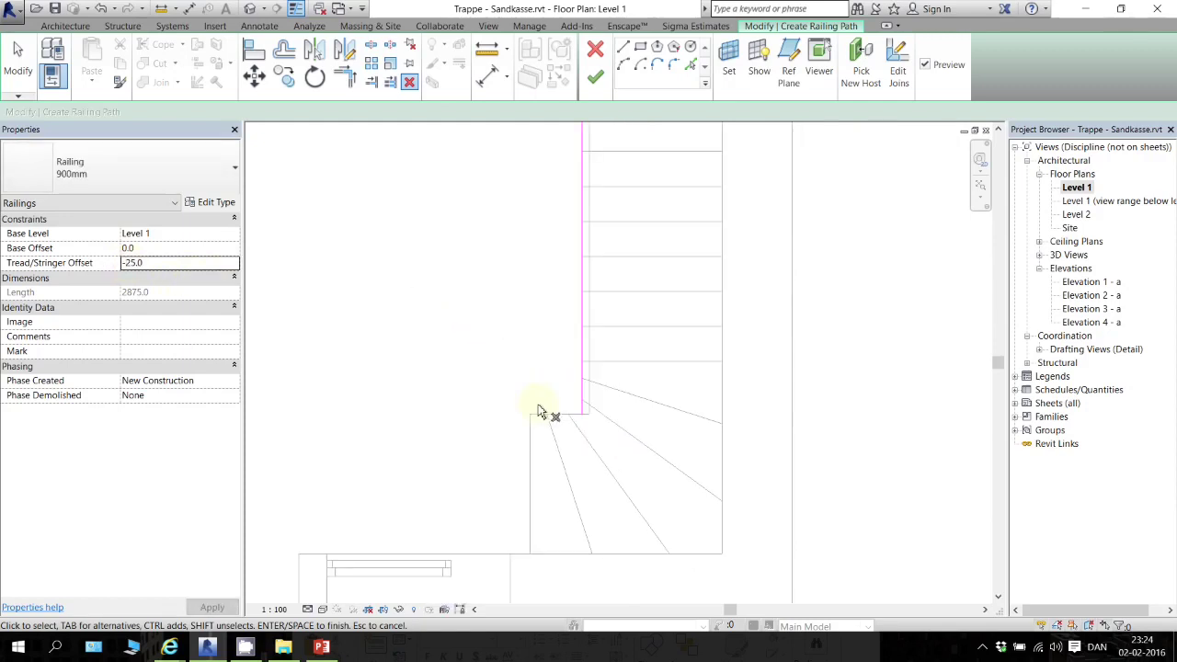
pyautogui.click(595, 77)
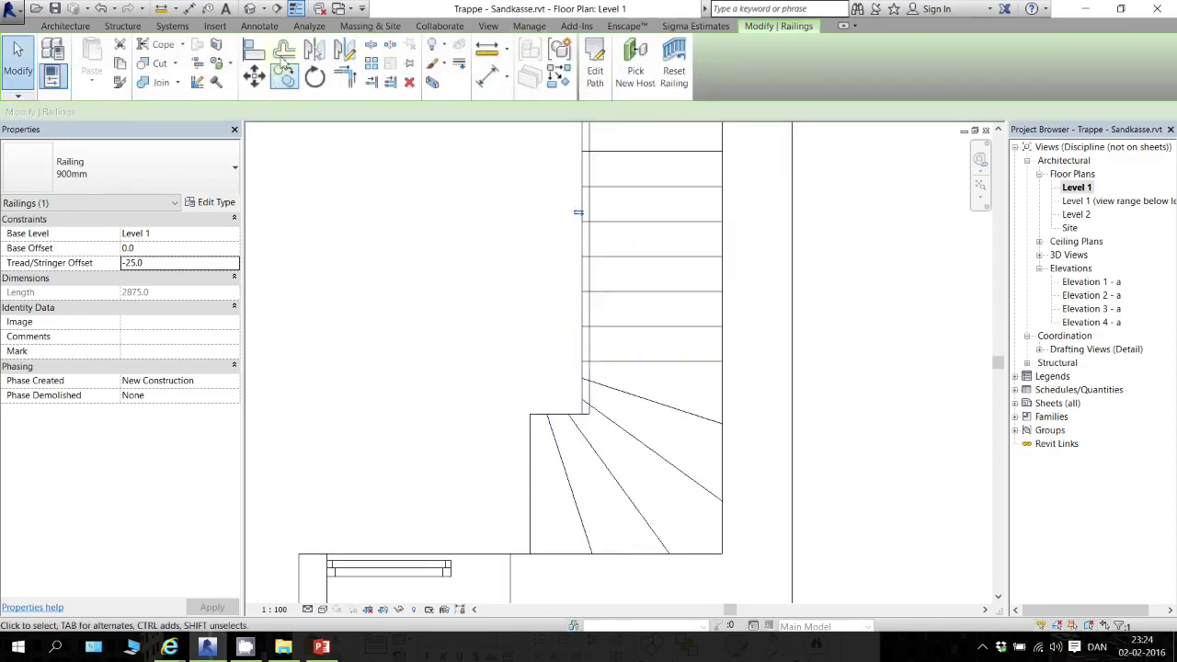
# Create a second, separate railing by picking the short horizontal inner edge beside the winders as its path, and finish it
pyautogui.click(65, 26)
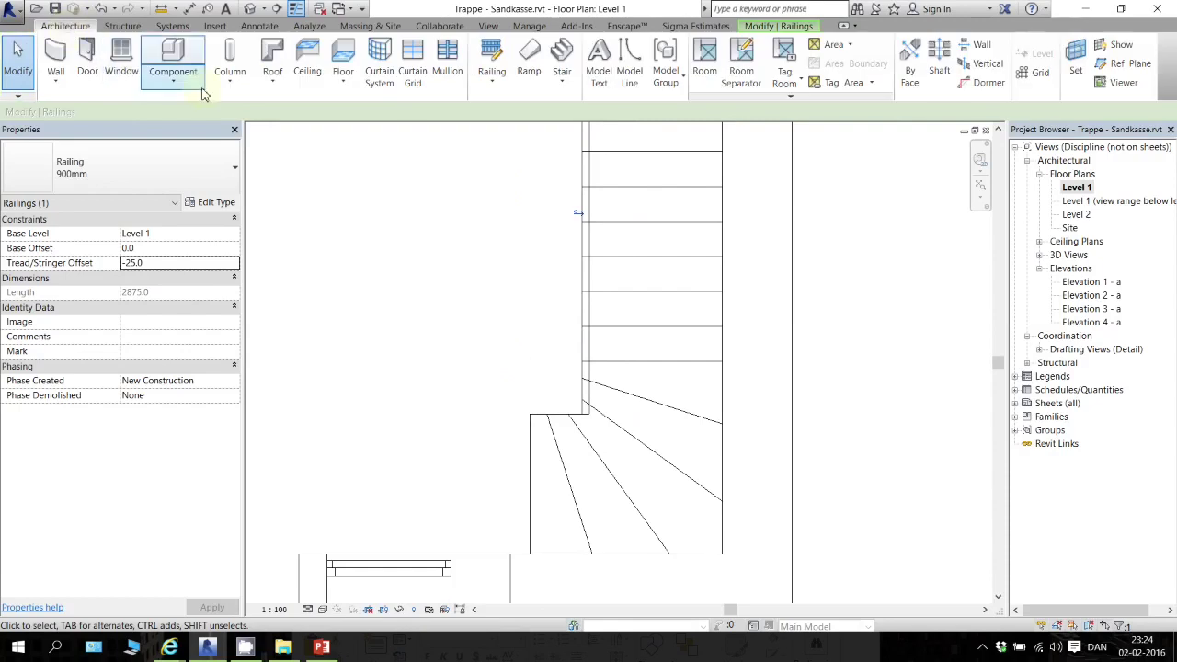
pyautogui.click(491, 79)
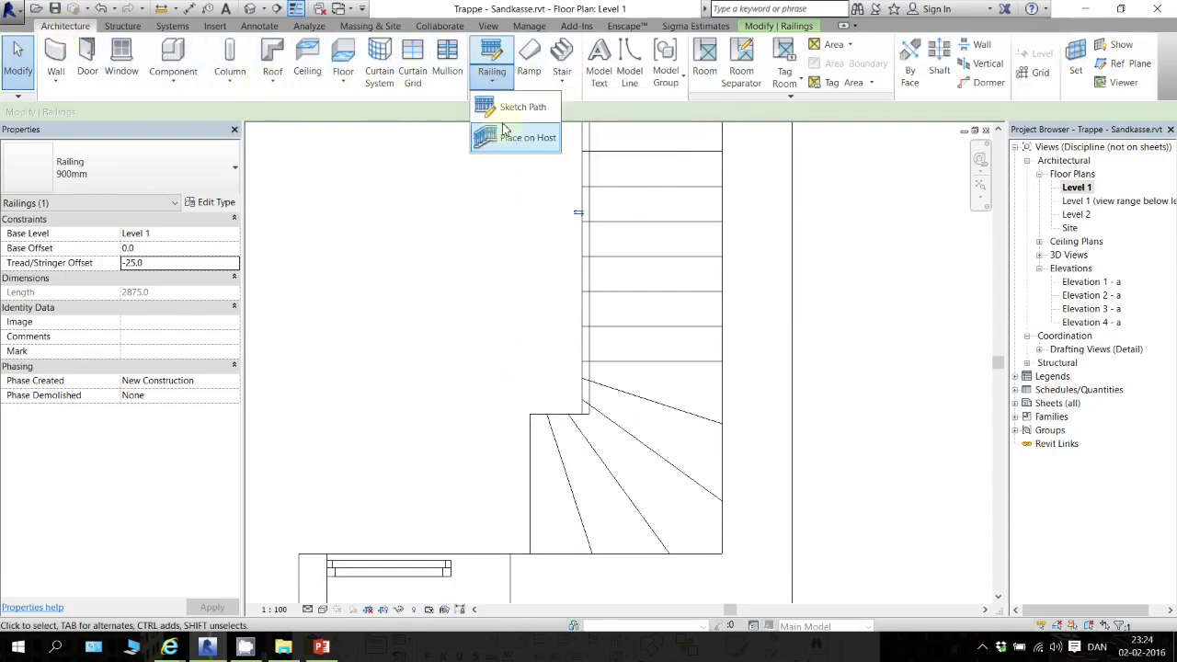
pyautogui.click(512, 115)
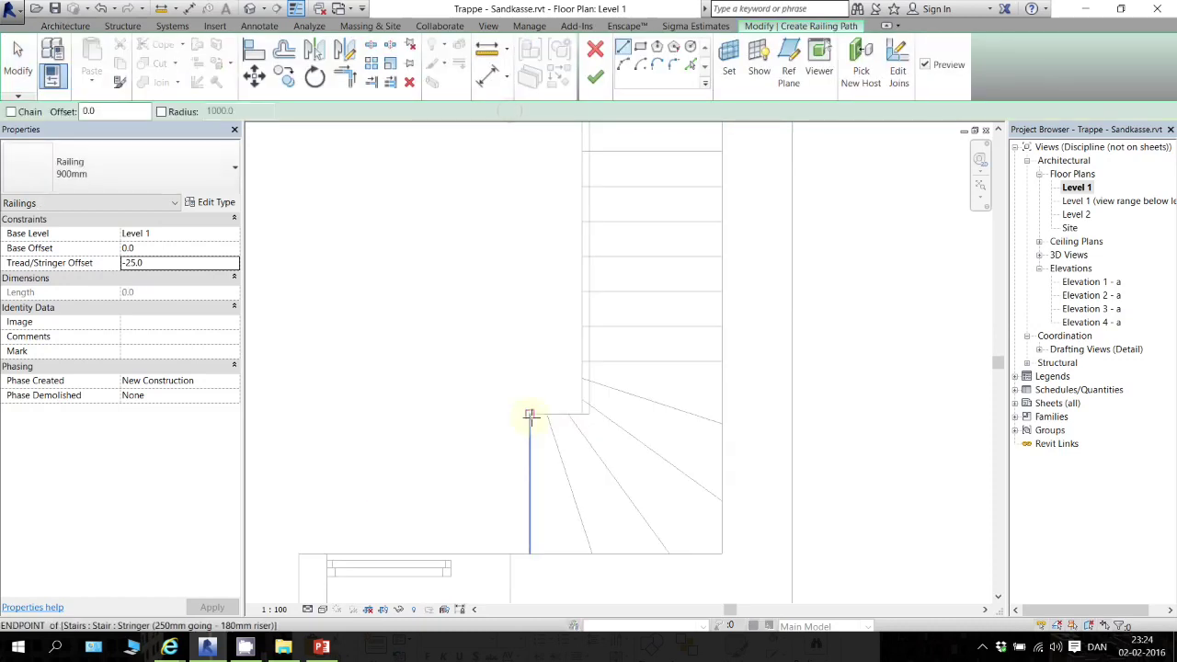
pyautogui.click(691, 68)
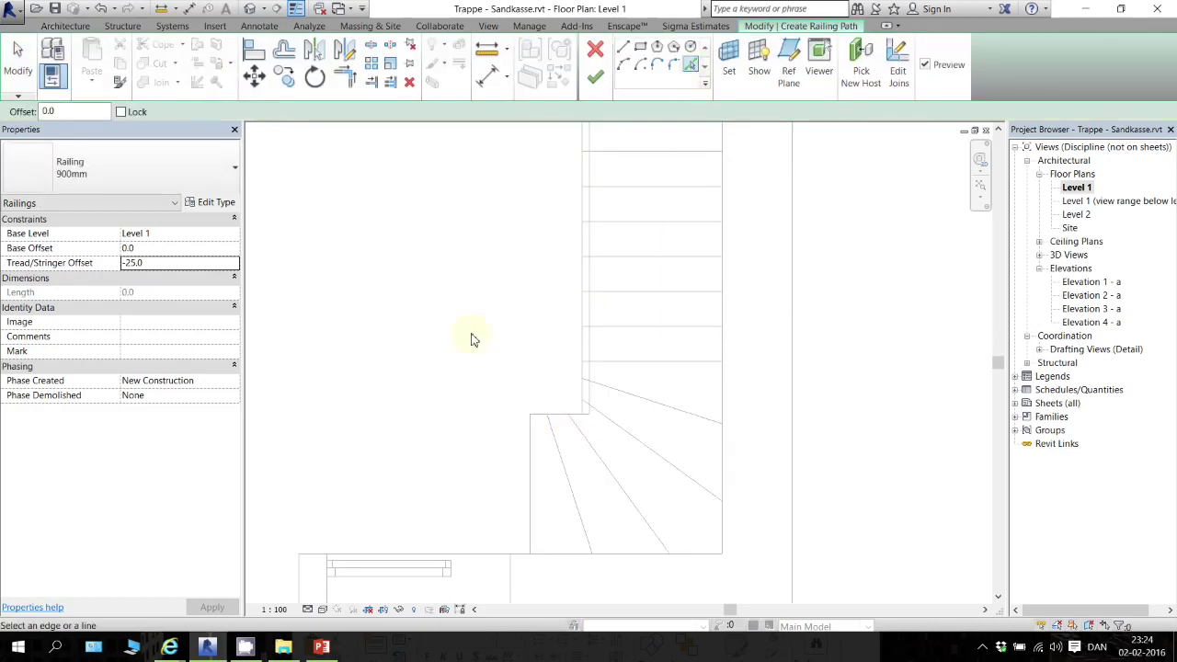
pyautogui.click(550, 415)
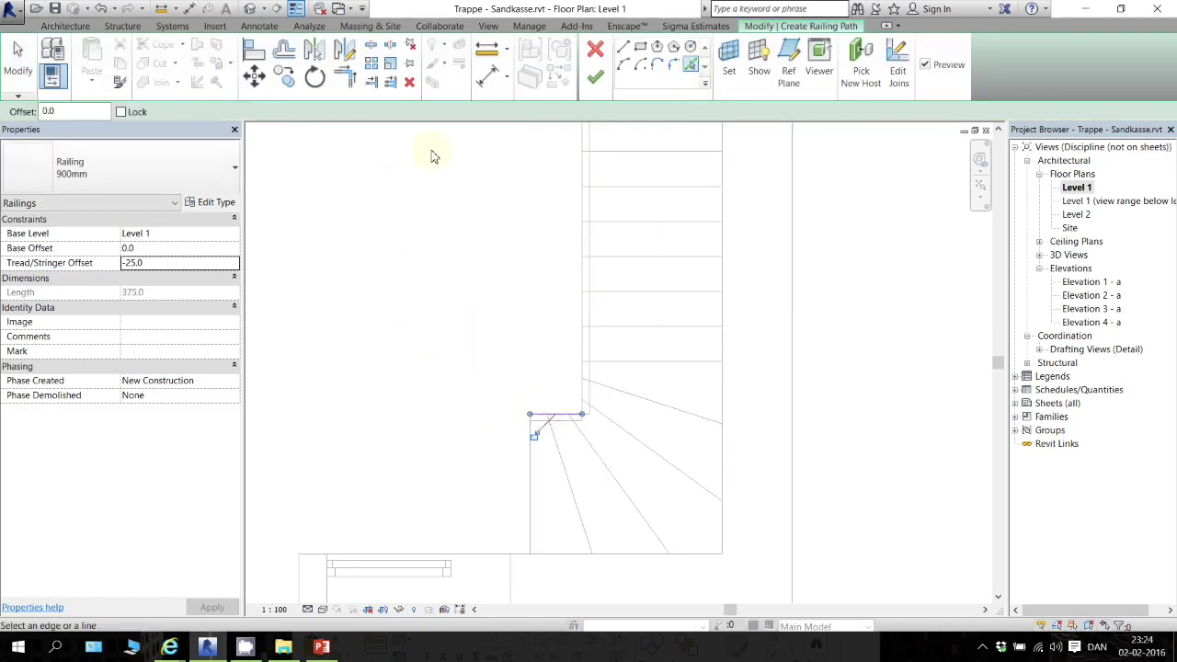
pyautogui.click(594, 77)
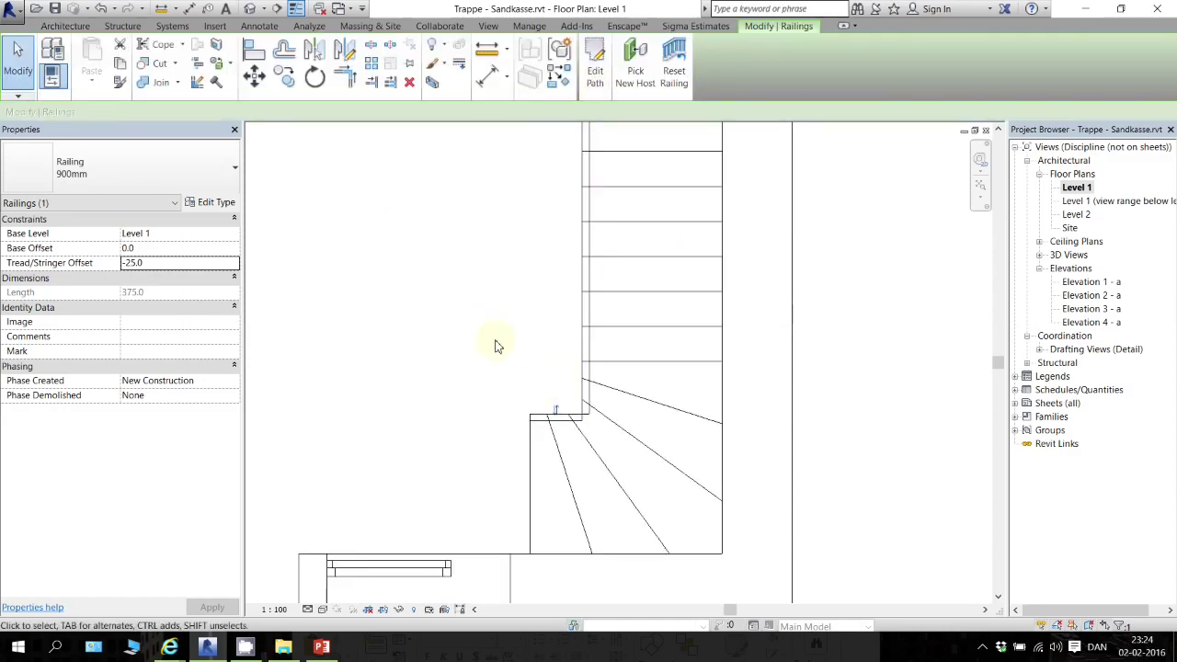
pyautogui.click(494, 340)
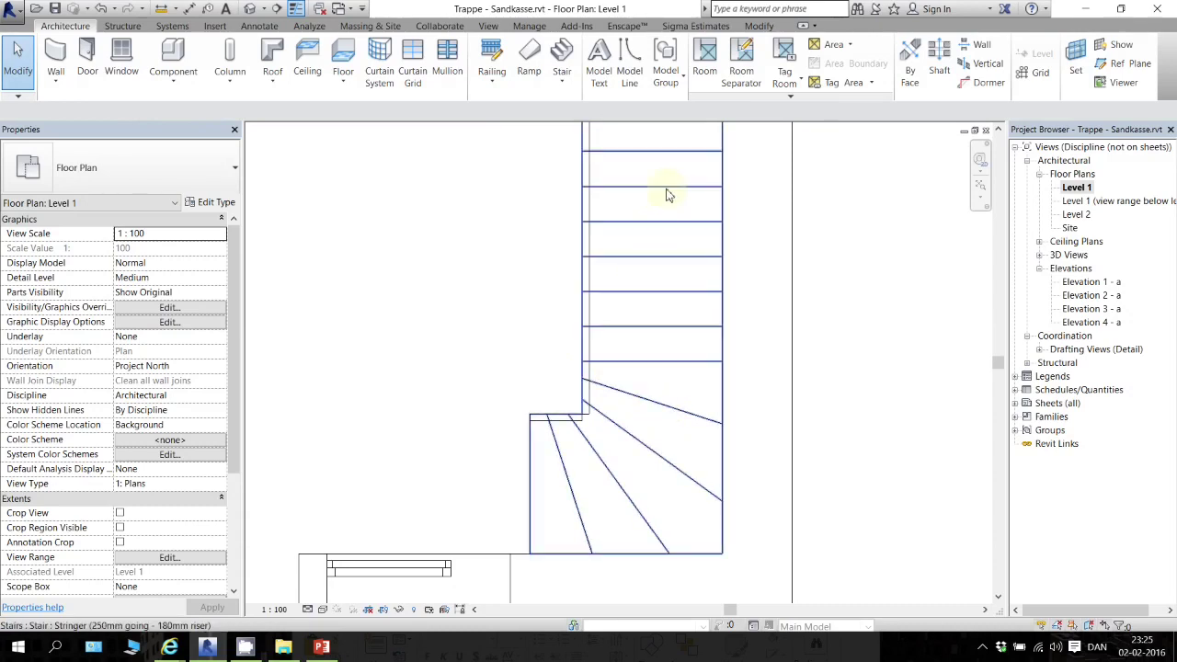
# Open the default 3D view and assign the corner stair as the new host of the long railing
pyautogui.click(249, 11)
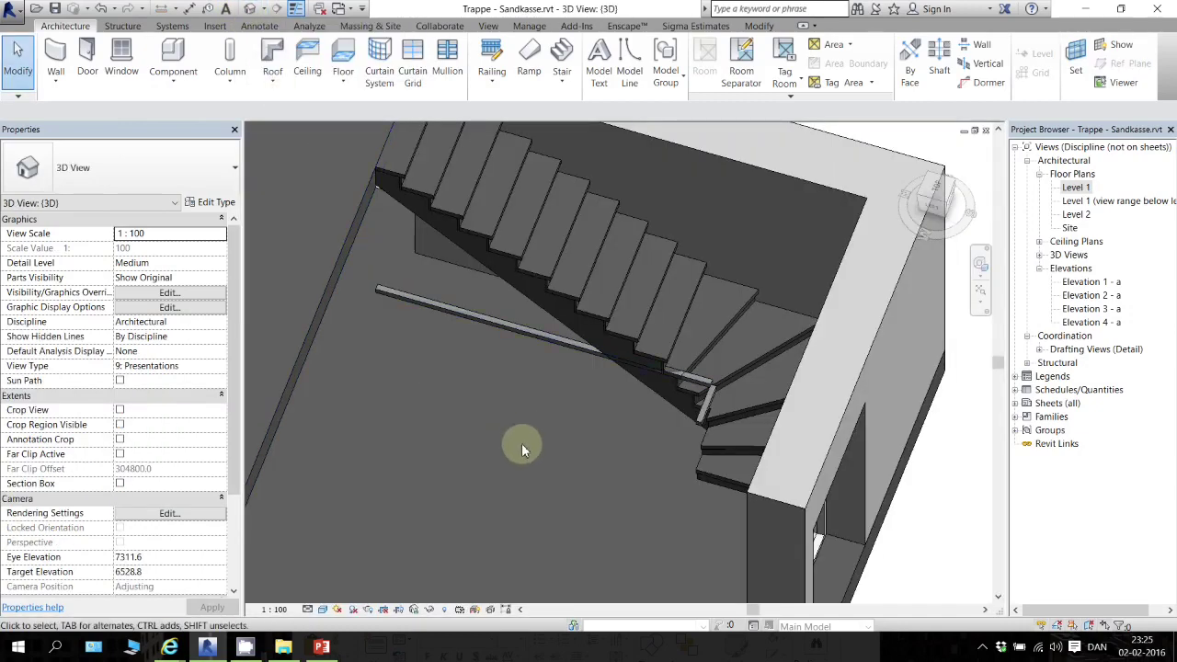
pyautogui.scroll(2, 532, 384)
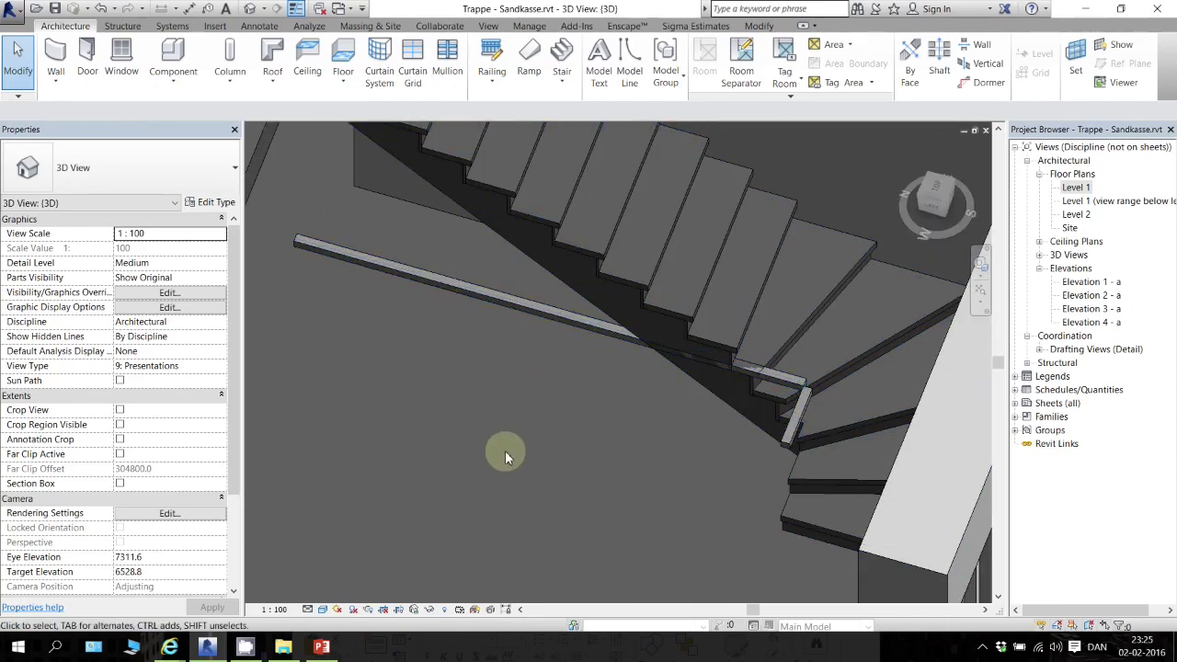
pyautogui.scroll(-3, 501, 460)
pyautogui.moveTo(499, 465); pyautogui.dragTo(478, 171, button='middle')
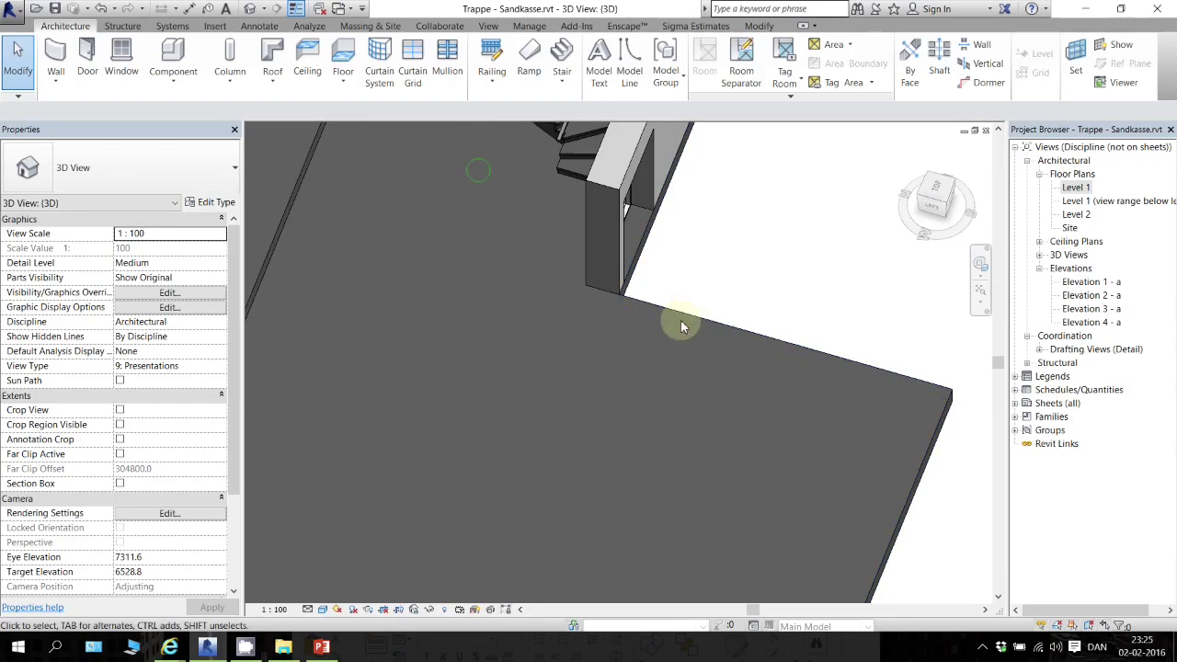
pyautogui.moveTo(347, 189); pyautogui.dragTo(444, 496, button='middle')
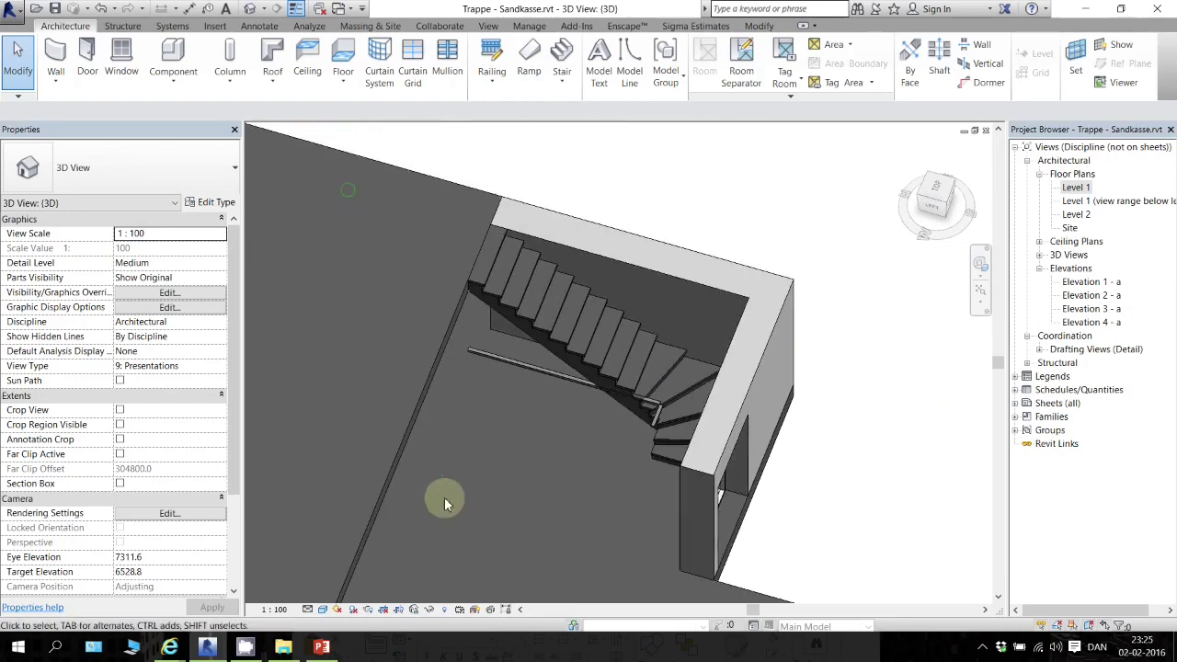
pyautogui.click(513, 370)
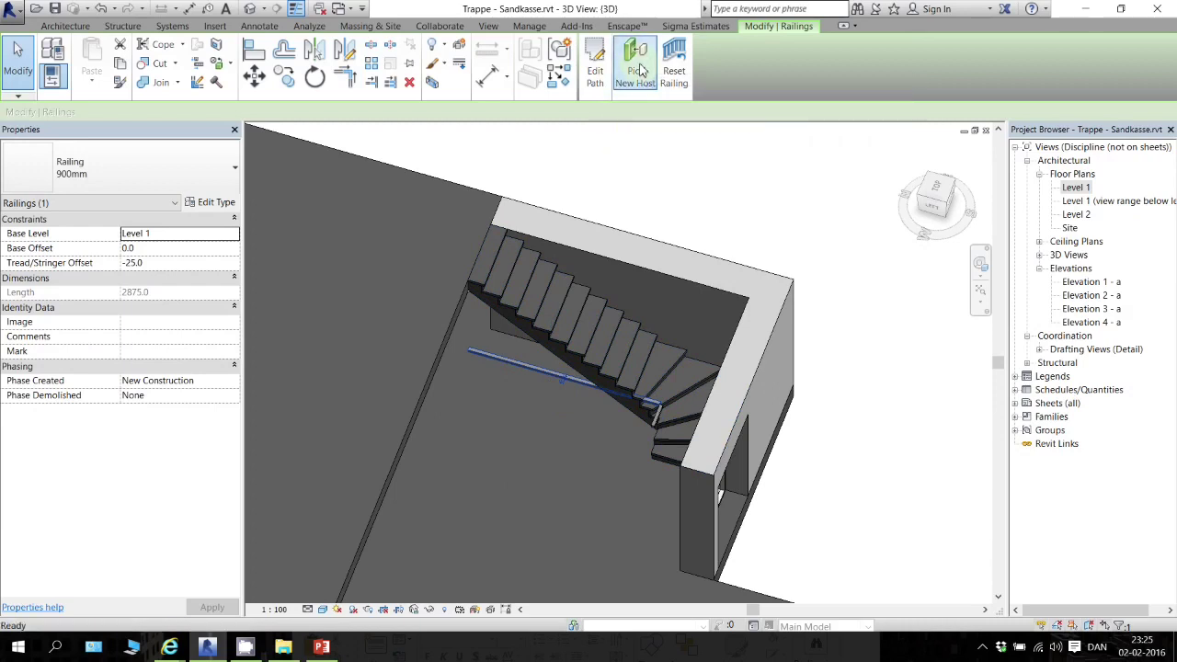
pyautogui.click(585, 409)
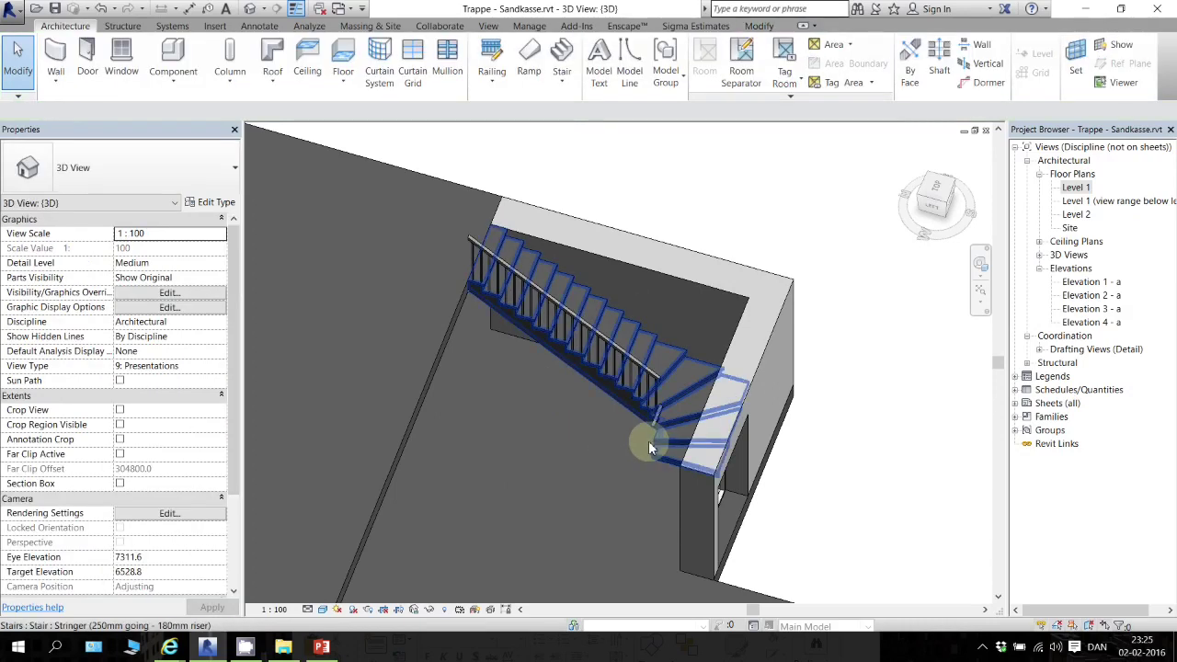
# Assign the corner stair as the host of the short railing and inspect the corner where the two railings meet
pyautogui.scroll(5, 651, 432)
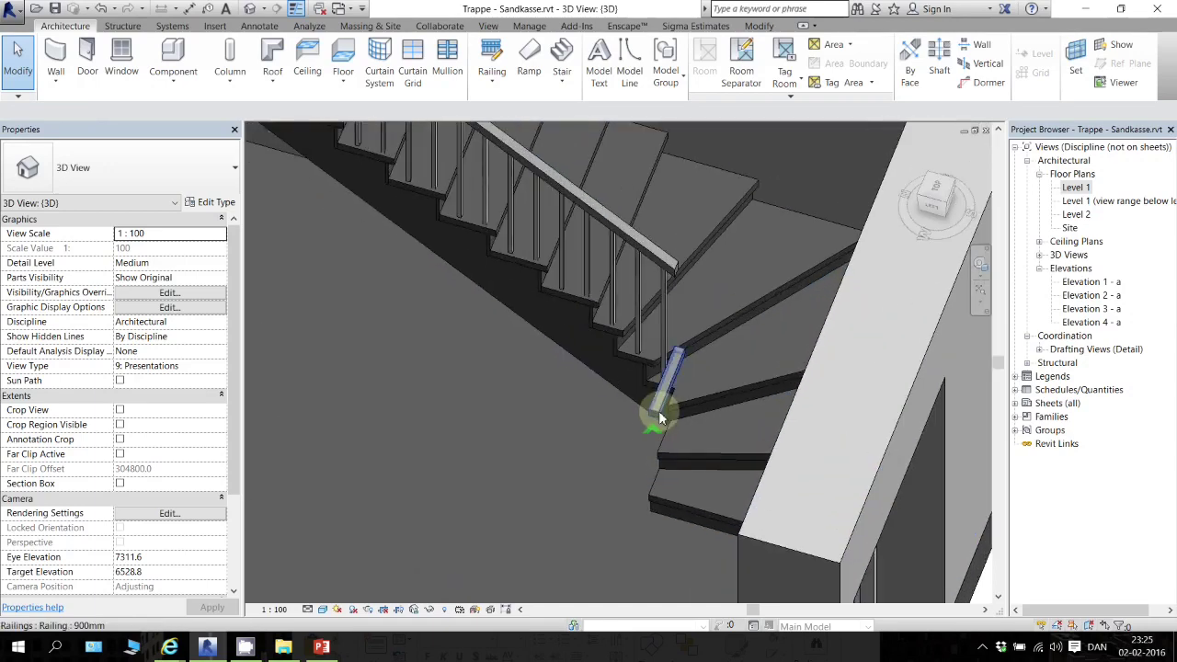
pyautogui.click(658, 410)
pyautogui.click(638, 90)
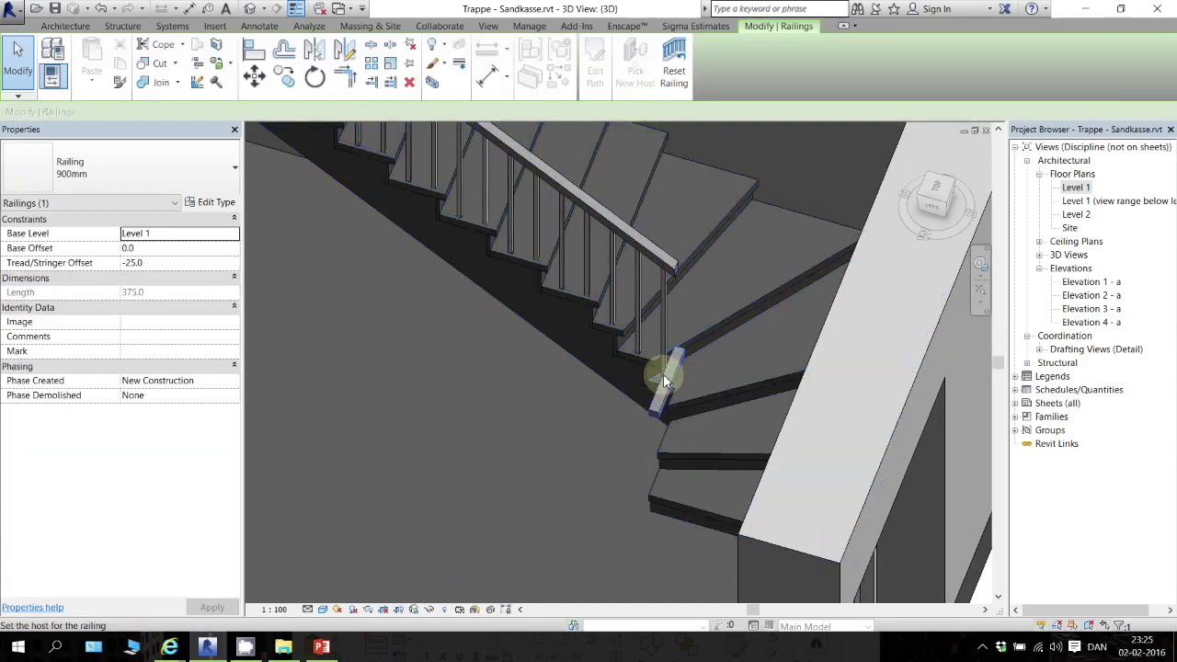
pyautogui.click(699, 450)
pyautogui.scroll(3, 671, 359)
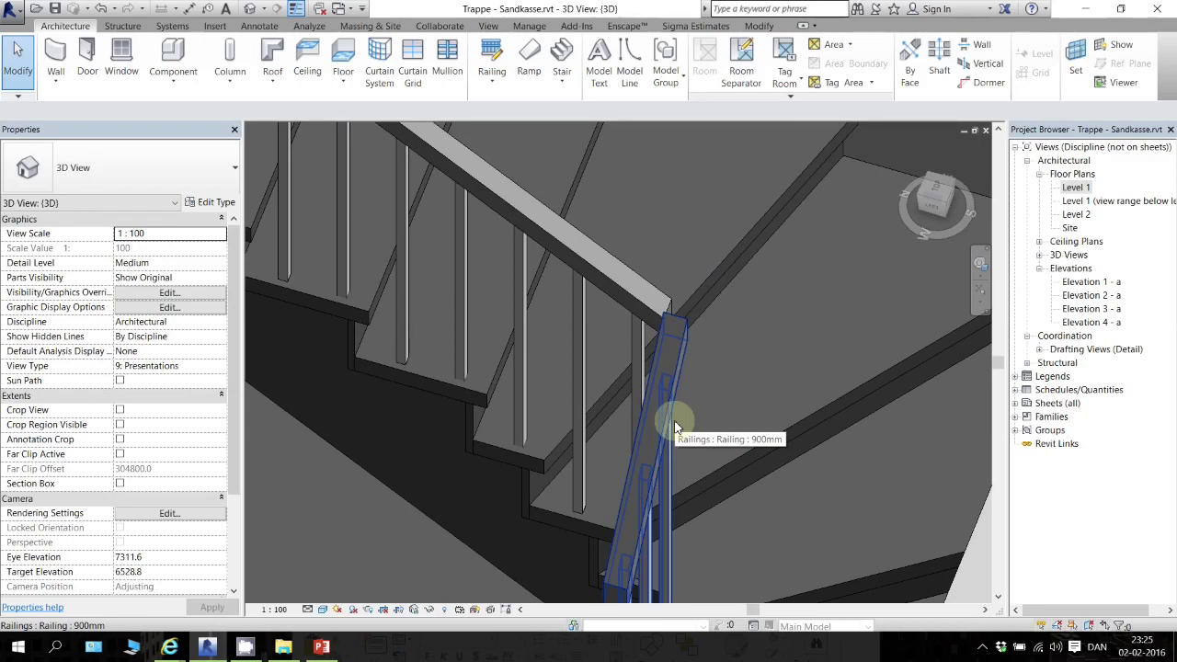
pyautogui.keyDown('shift'); pyautogui.moveTo(644, 399); pyautogui.dragTo(710, 387, button='middle'); pyautogui.keyUp('shift')
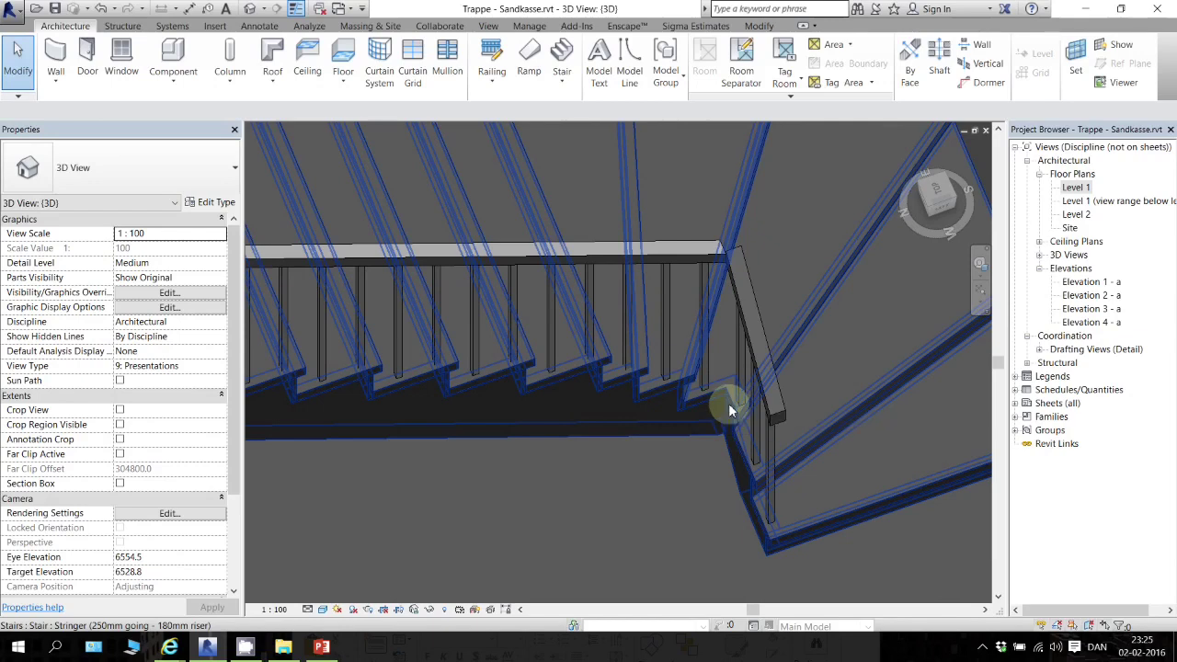
pyautogui.keyDown('shift'); pyautogui.moveTo(728, 405); pyautogui.dragTo(925, 416, button='middle'); pyautogui.keyUp('shift')
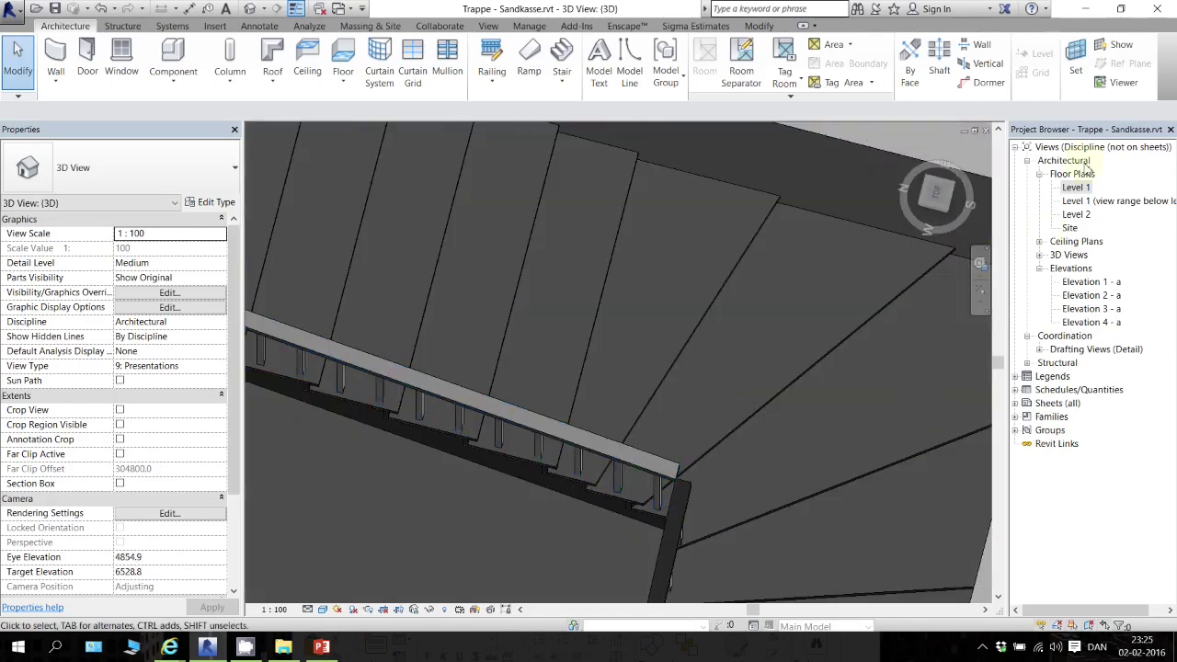
# Draw a 45° reference plane through the stair's inner corner in the Level 1 plan and extend its end across the winder treads
pyautogui.doubleClick(1078, 187)
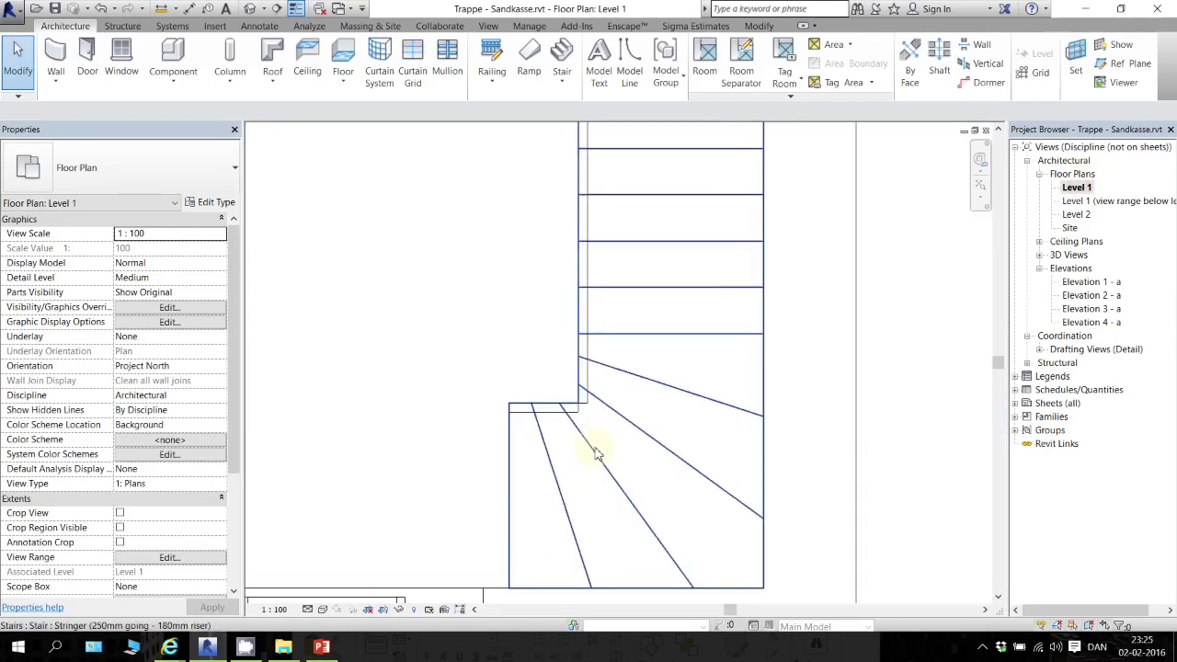
pyautogui.scroll(1, 595, 451)
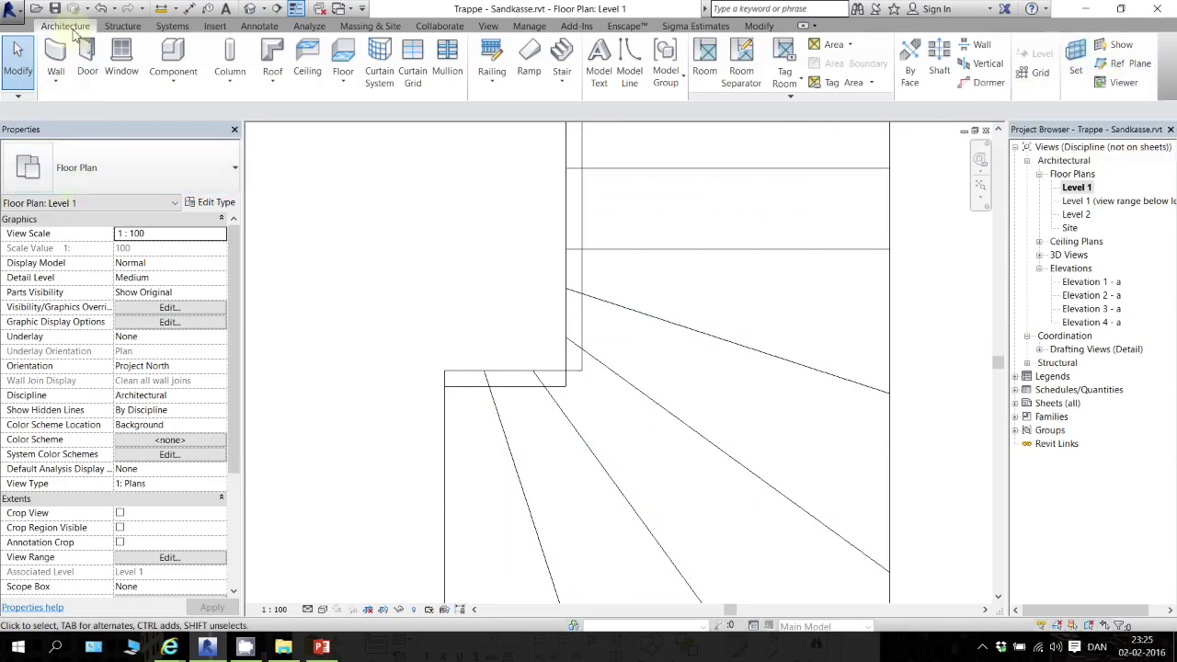
pyautogui.click(1118, 63)
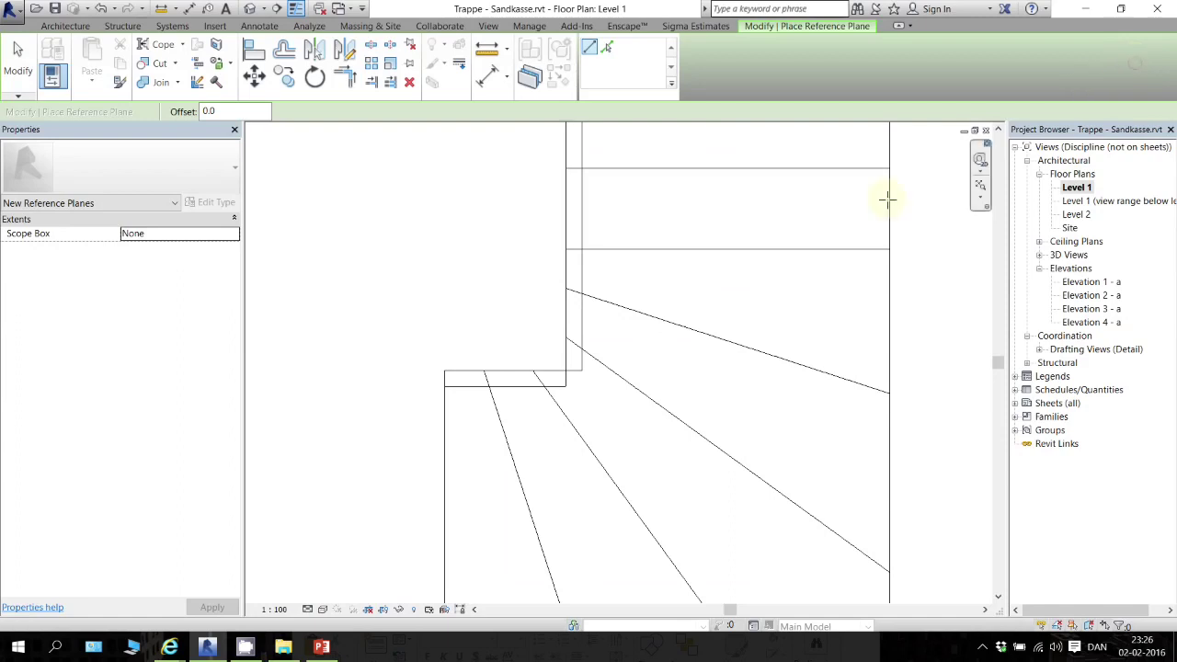
pyautogui.click(566, 371)
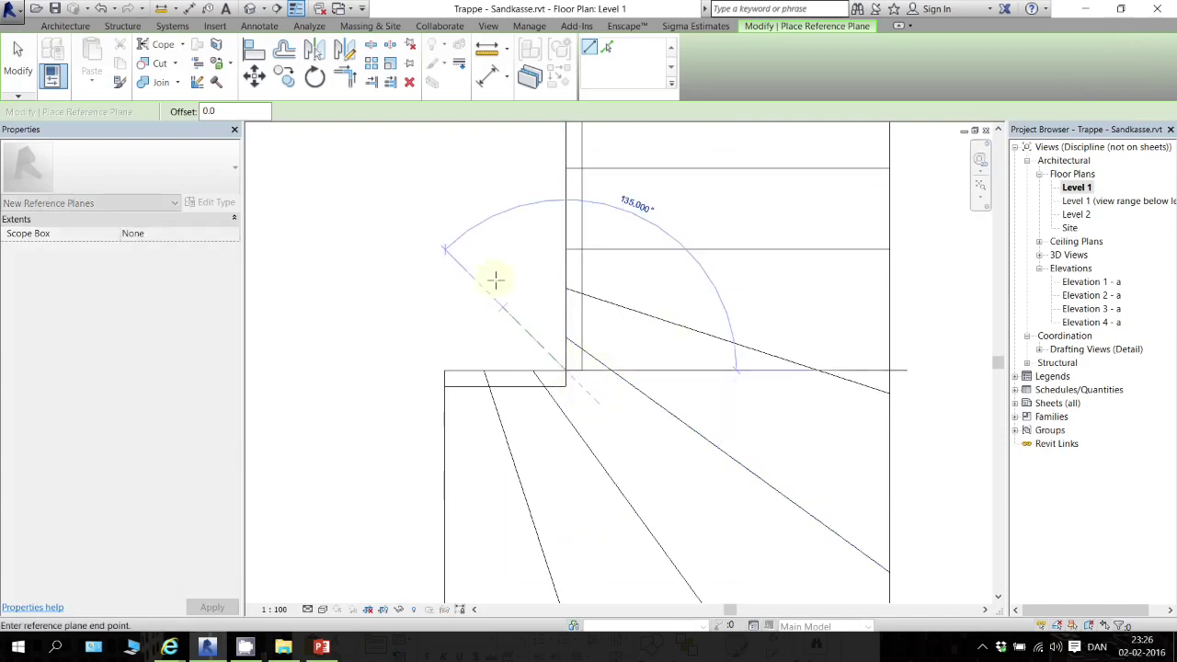
pyautogui.click(442, 248)
pyautogui.press('Escape')
pyautogui.press('Escape')
pyautogui.click(533, 342)
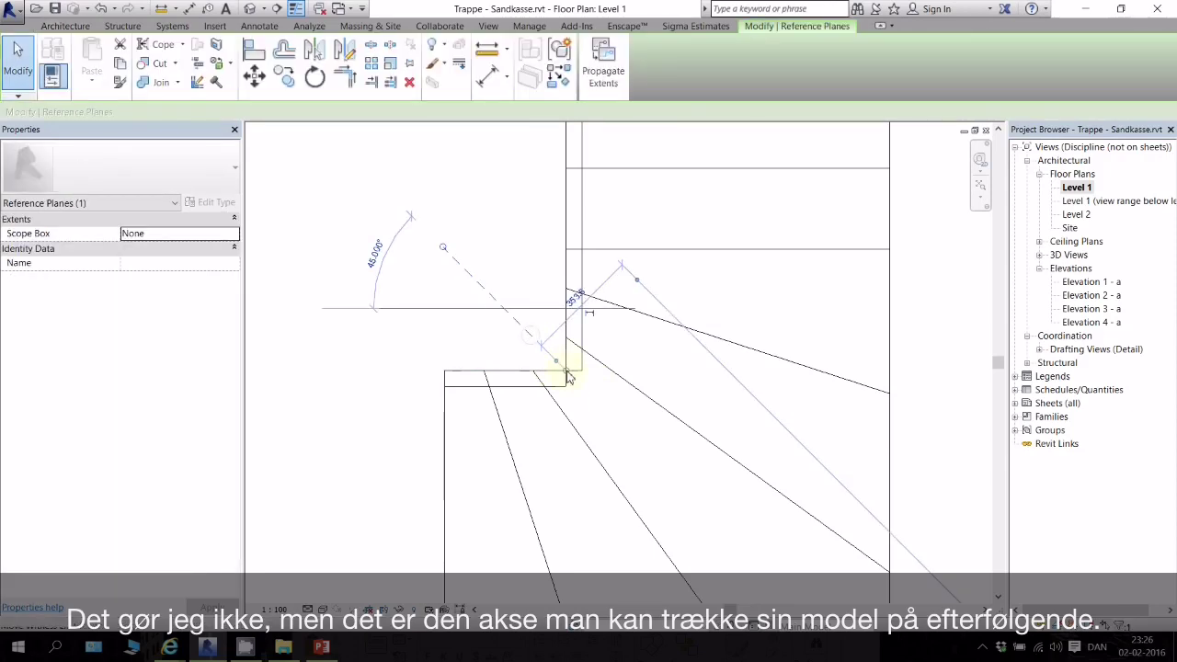
pyautogui.press('Escape')
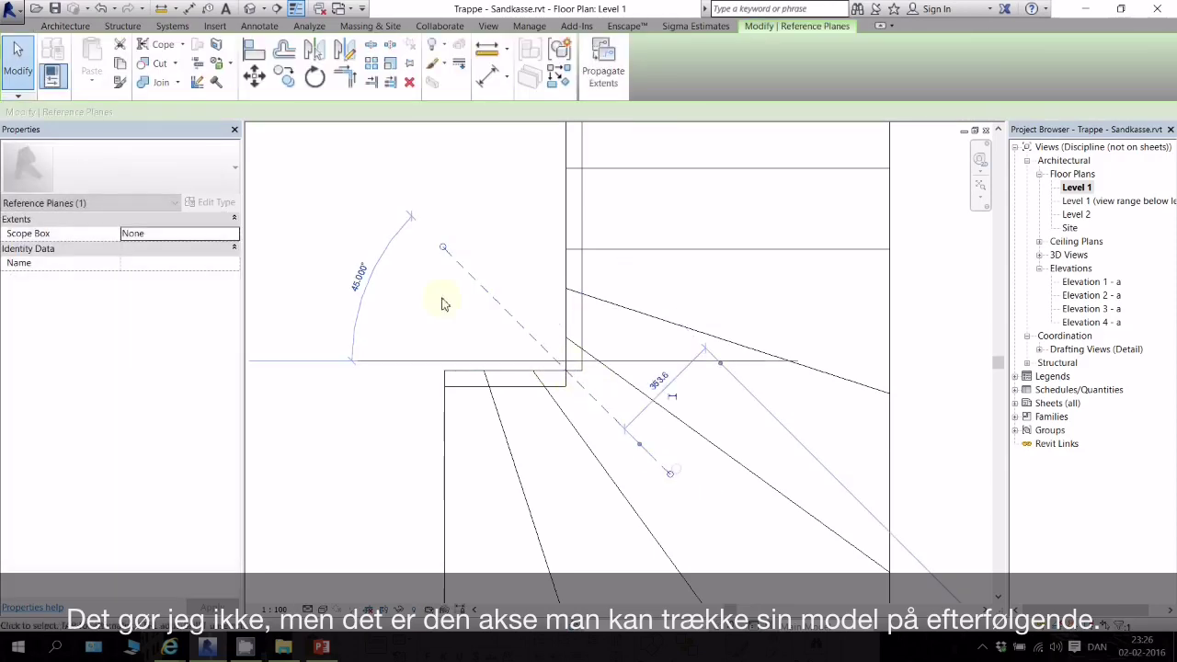
# Name the diagonal reference plane through the stair's inner corner "Hjørne trappe"
pyautogui.click(513, 214)
pyautogui.click(513, 320)
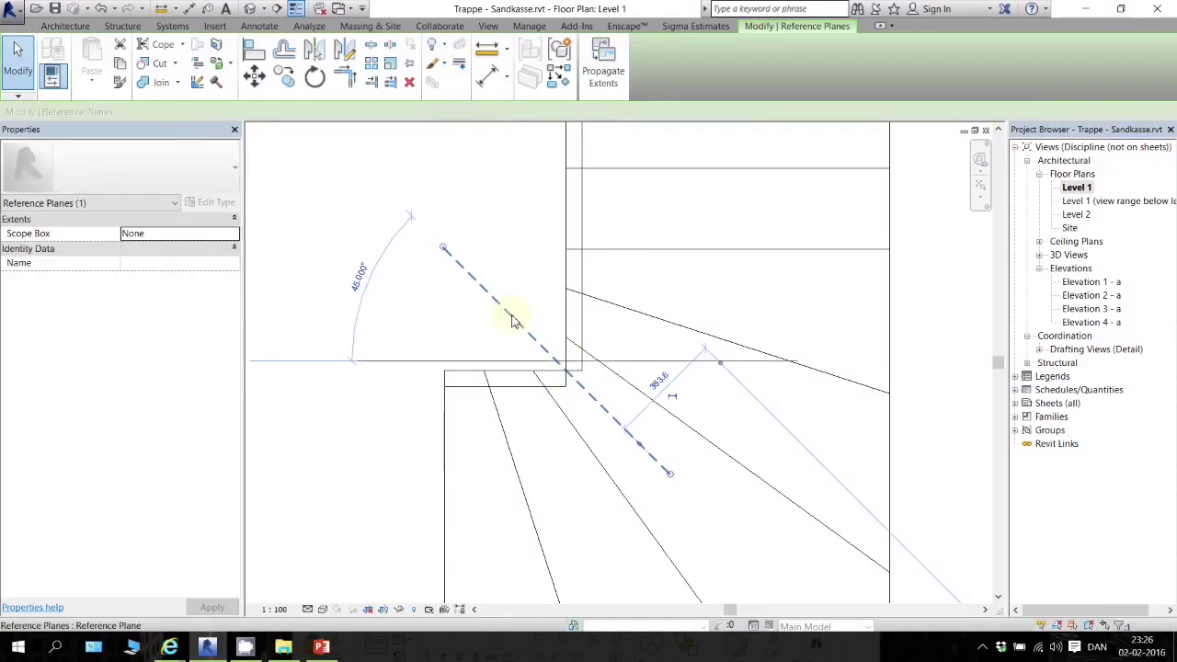
pyautogui.click(158, 264)
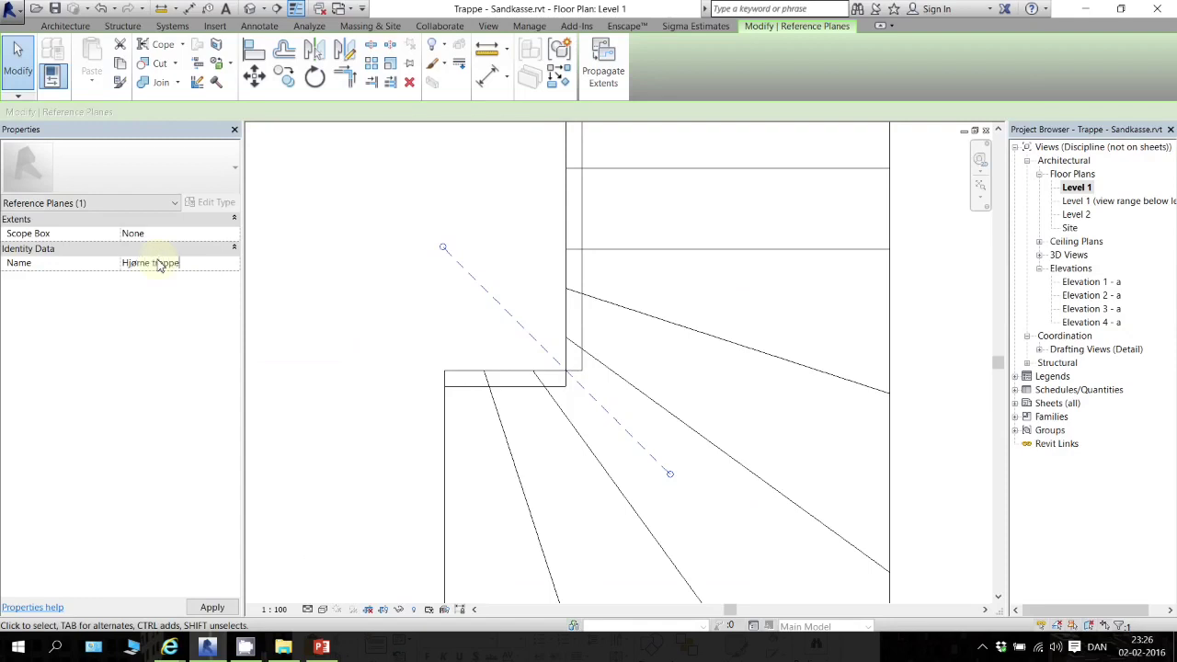
pyautogui.click(321, 196)
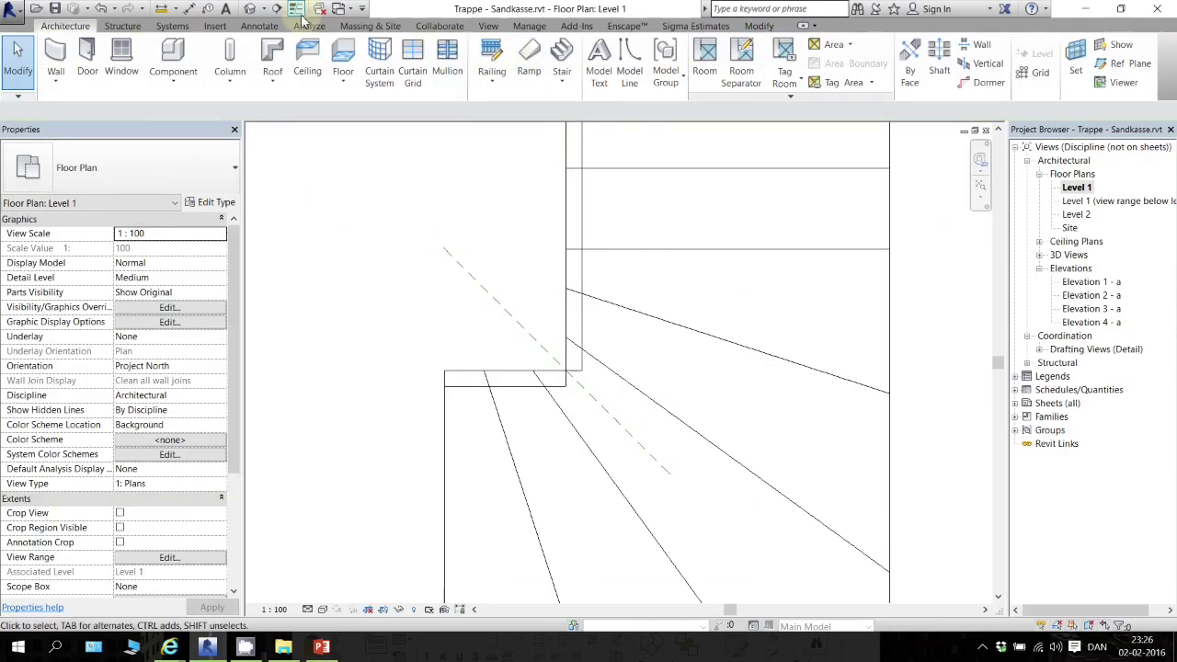
# Draw a section line along the diagonal reference plane, running through the stair's inner corner and across the winders
pyautogui.click(487, 25)
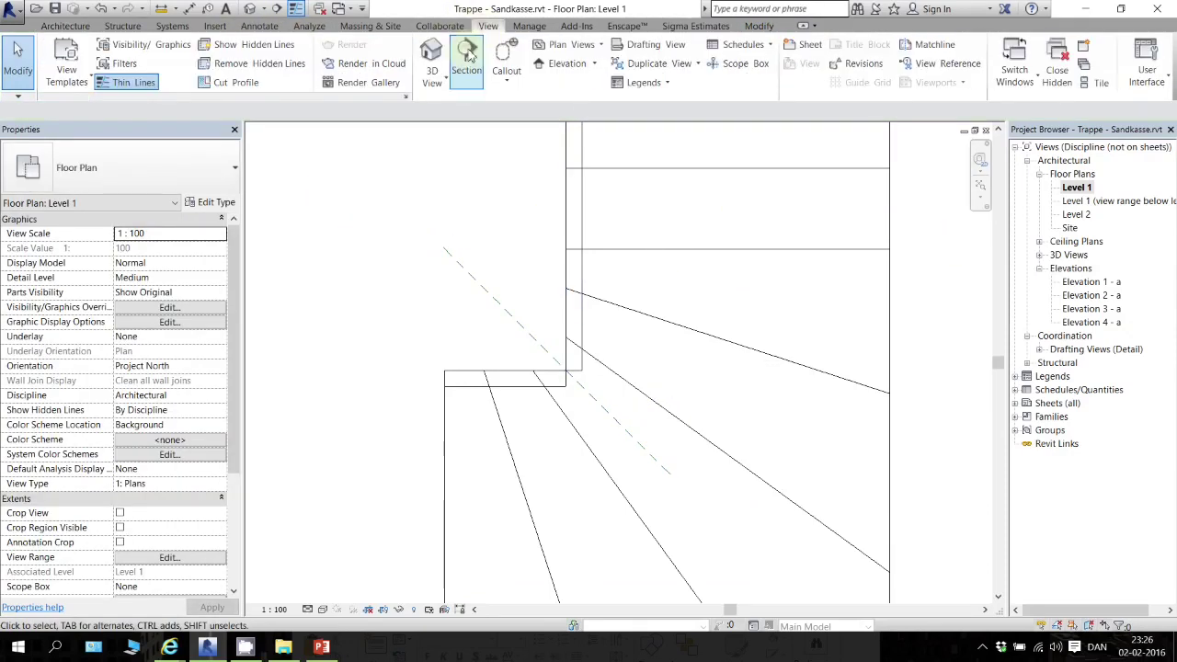
pyautogui.click(472, 64)
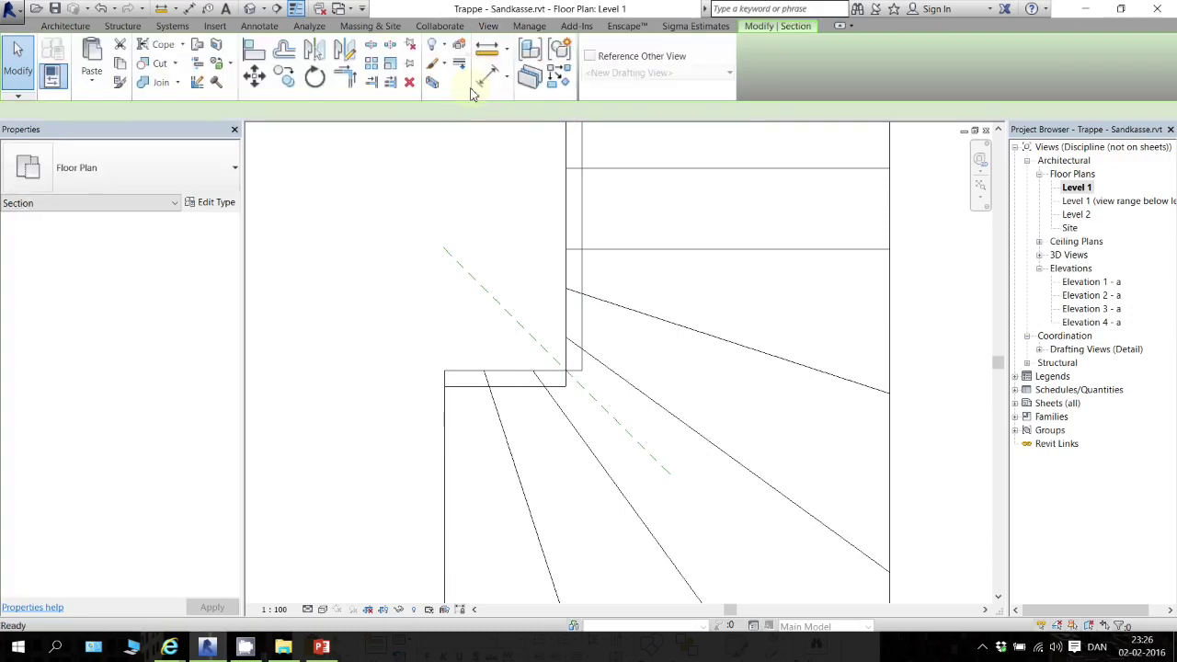
pyautogui.click(428, 230)
pyautogui.click(721, 513)
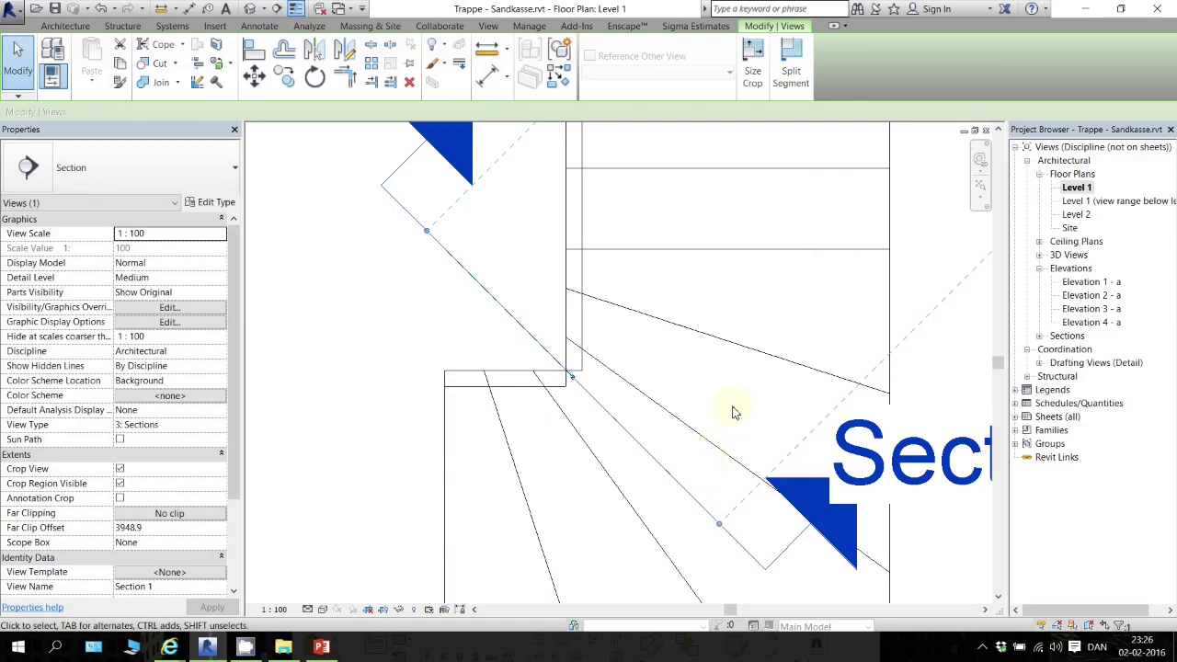
# Shorten the section's view depth to about 1341 mm and flip it to look toward the lower end of the corner stair
pyautogui.scroll(-3, 704, 405)
pyautogui.scroll(-4, 853, 305)
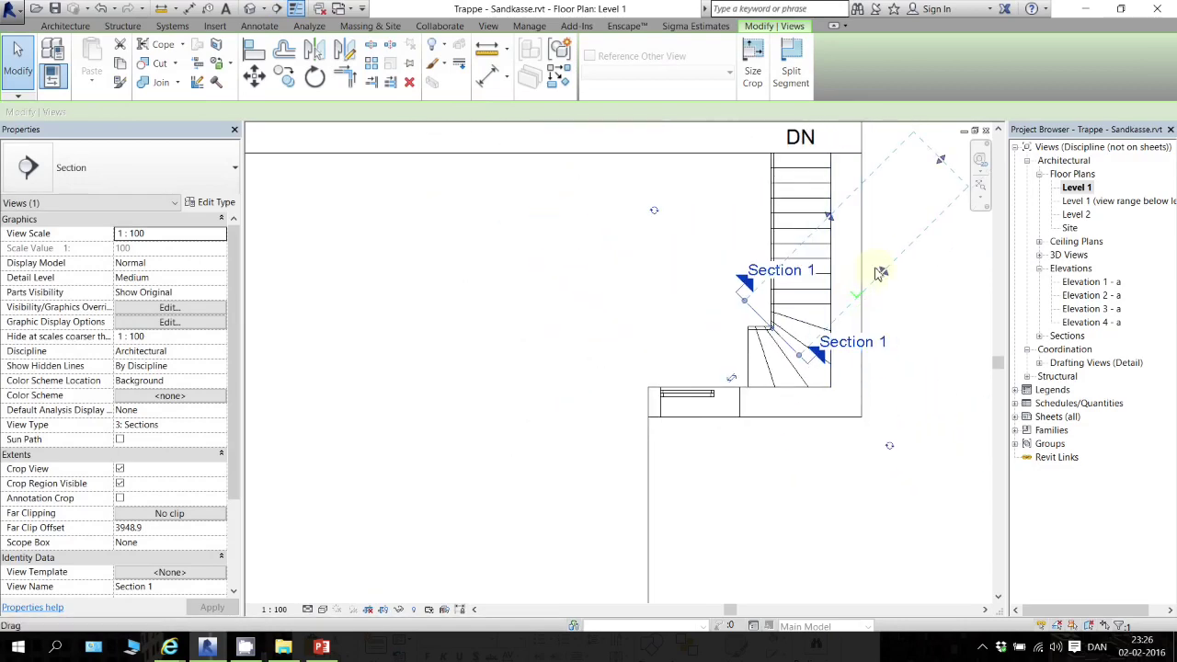
pyautogui.moveTo(940, 164); pyautogui.dragTo(842, 292)
pyautogui.click(731, 380)
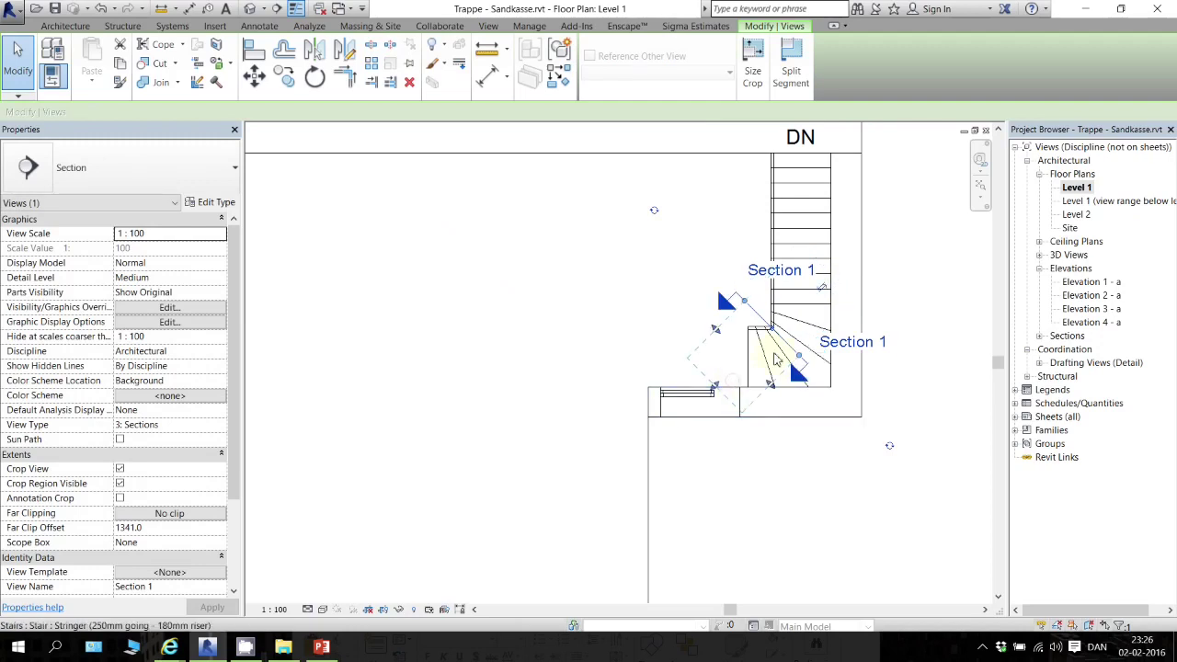
pyautogui.click(633, 249)
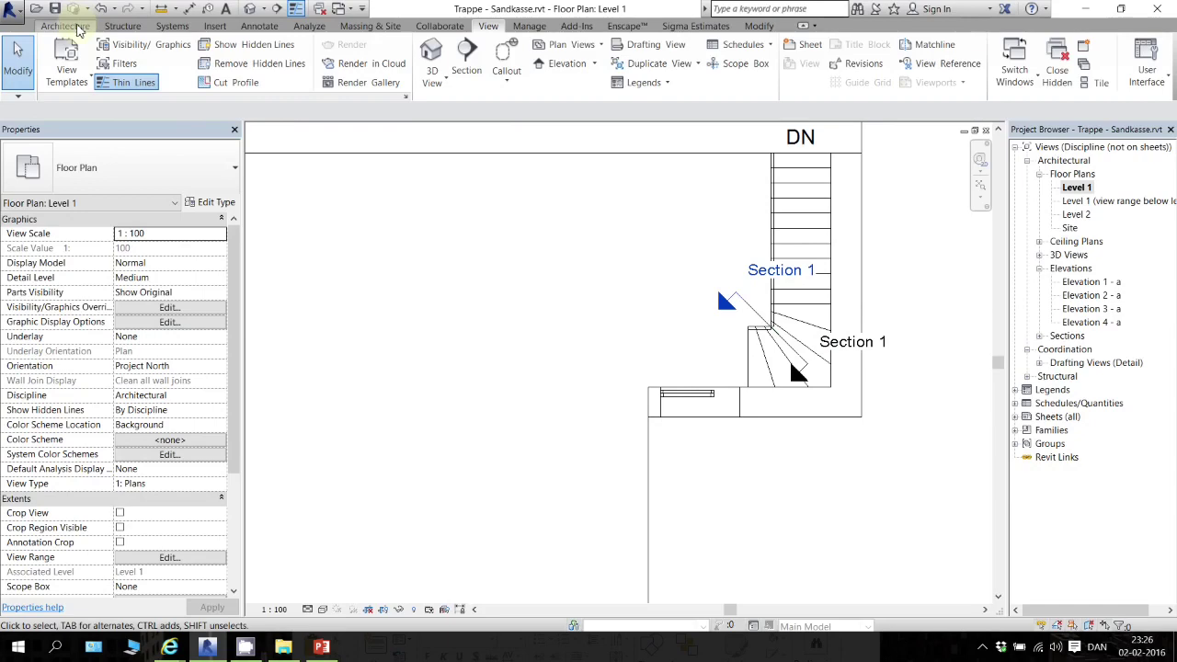
# Start an in-place model in the Columns category and name it "Trappe hjørne"
pyautogui.click(77, 27)
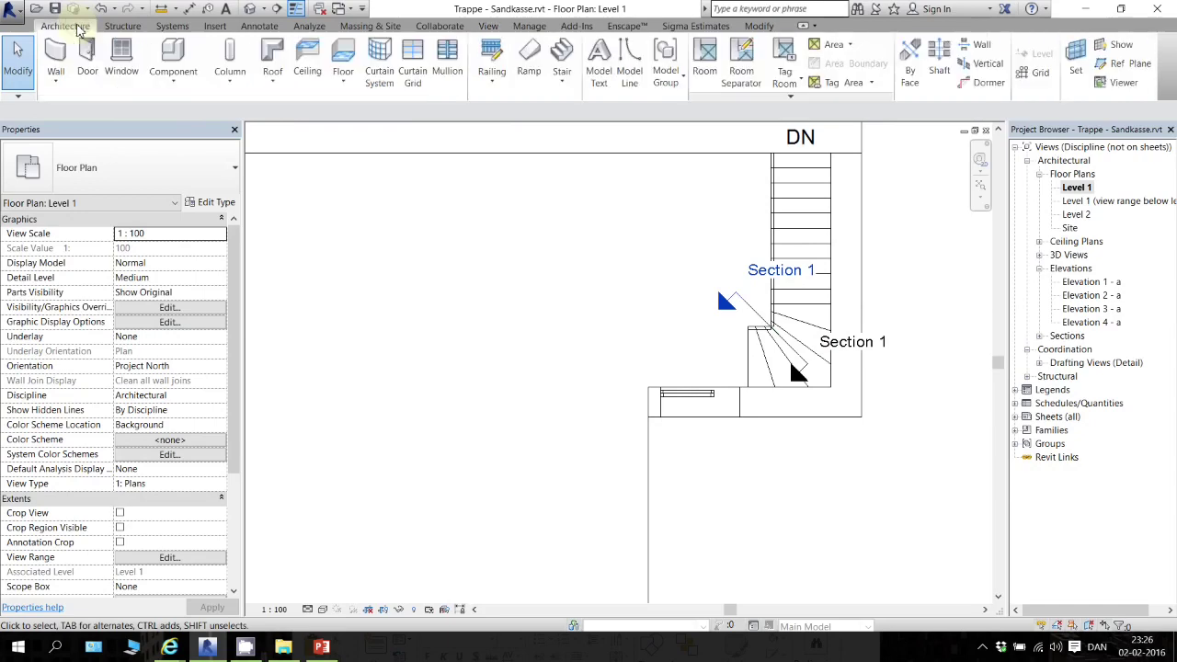
pyautogui.click(170, 80)
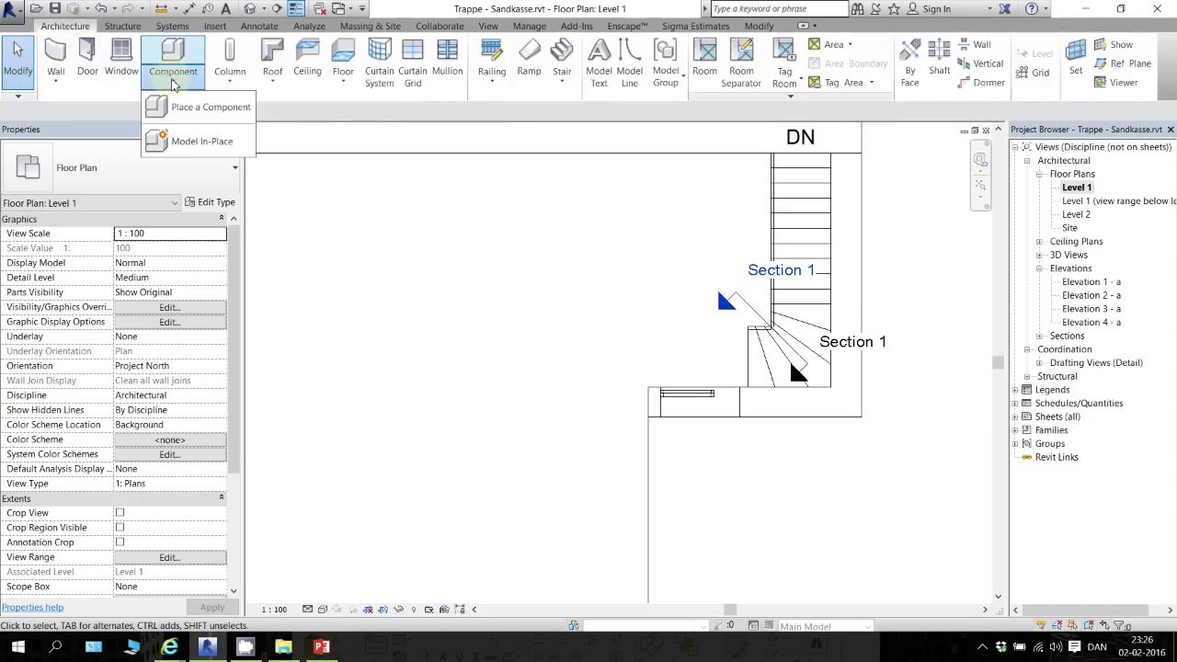
pyautogui.click(202, 145)
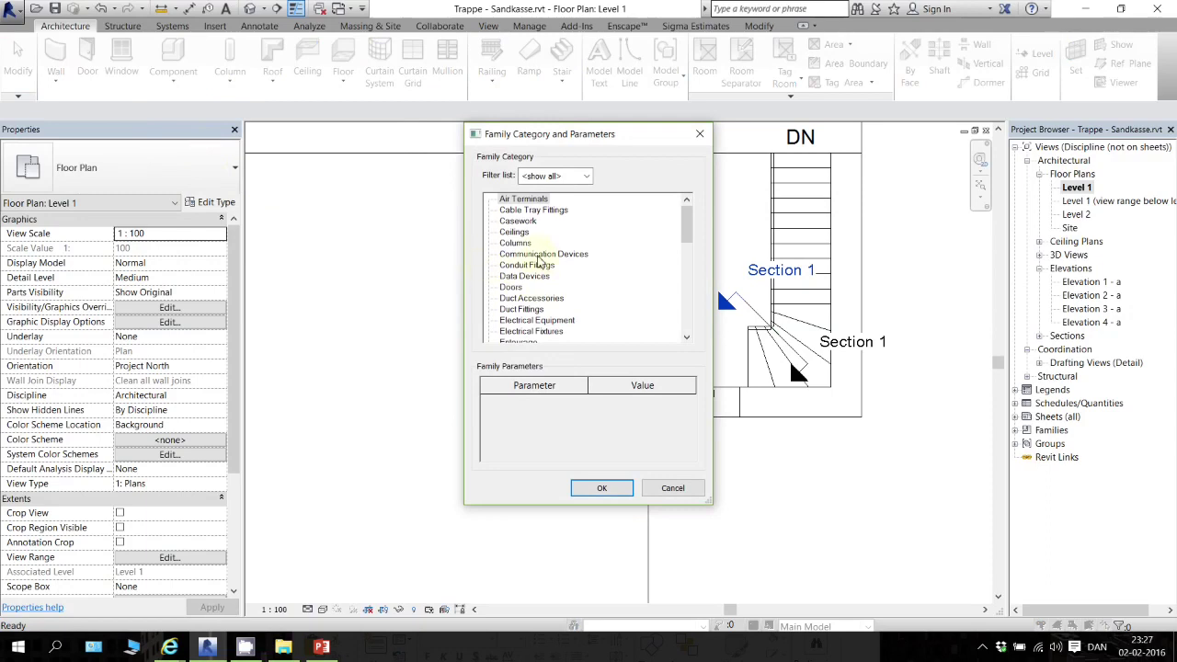
pyautogui.click(514, 242)
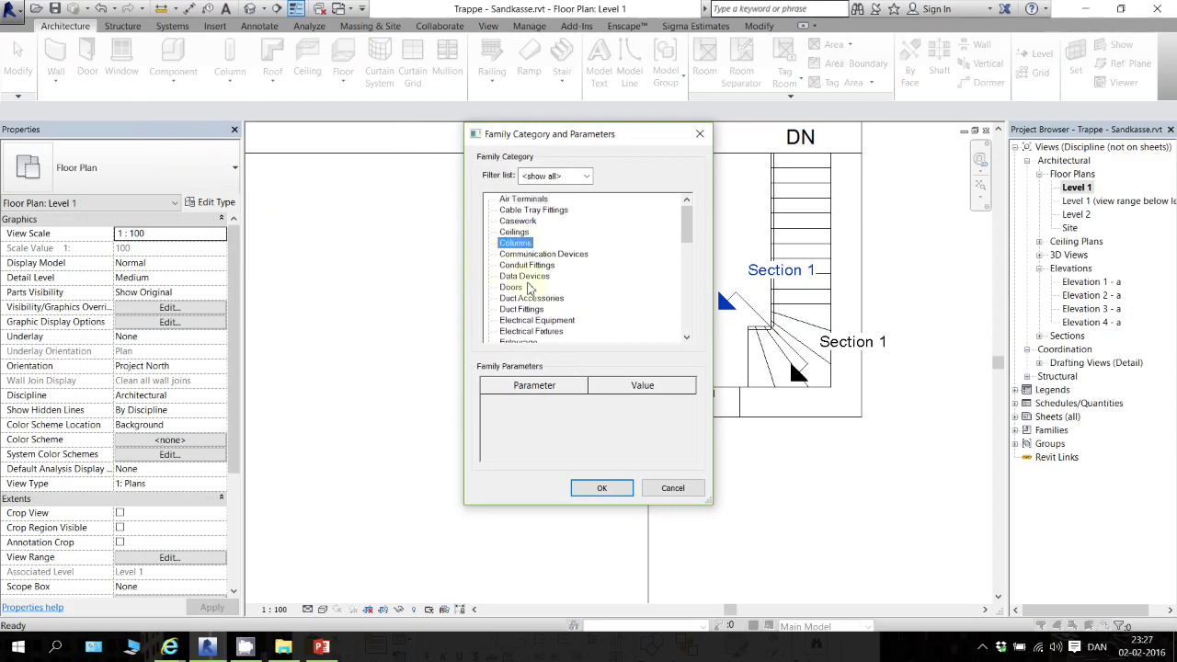
pyautogui.click(602, 487)
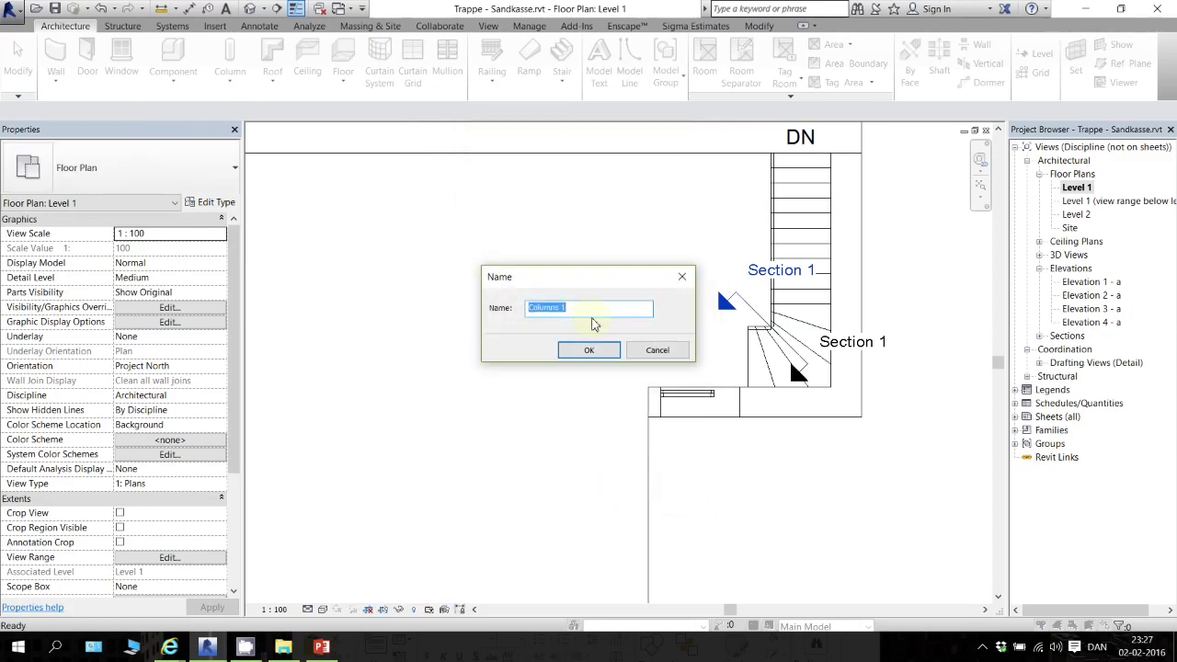
pyautogui.write('Trappe hjørne')
pyautogui.press('Return')
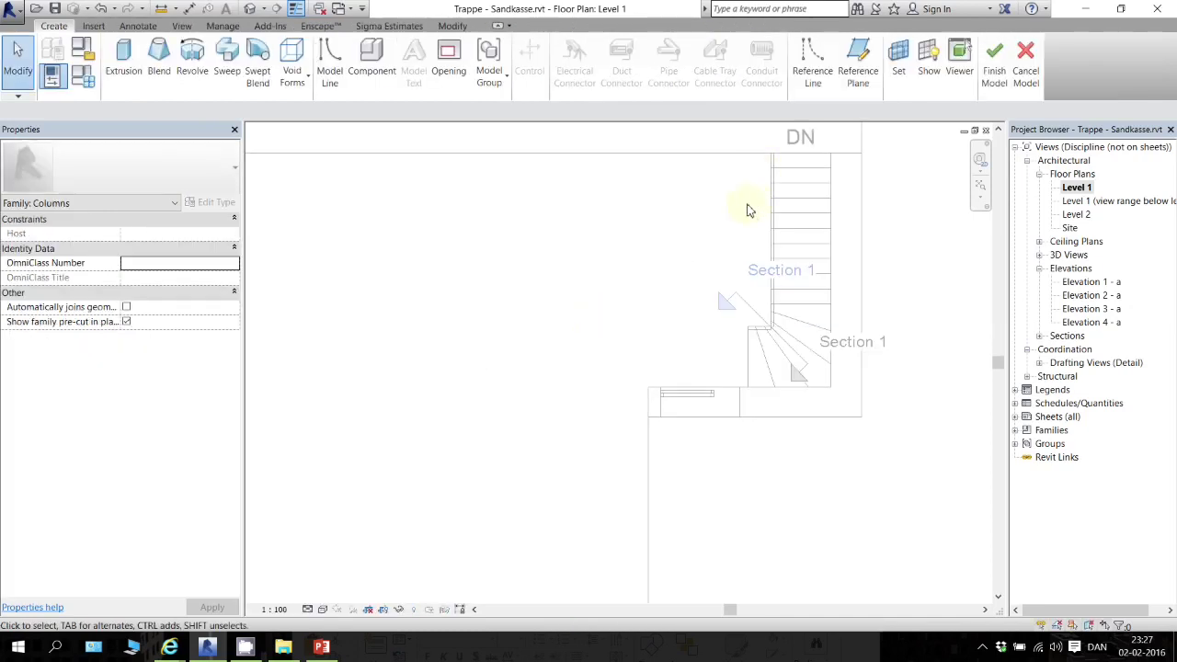
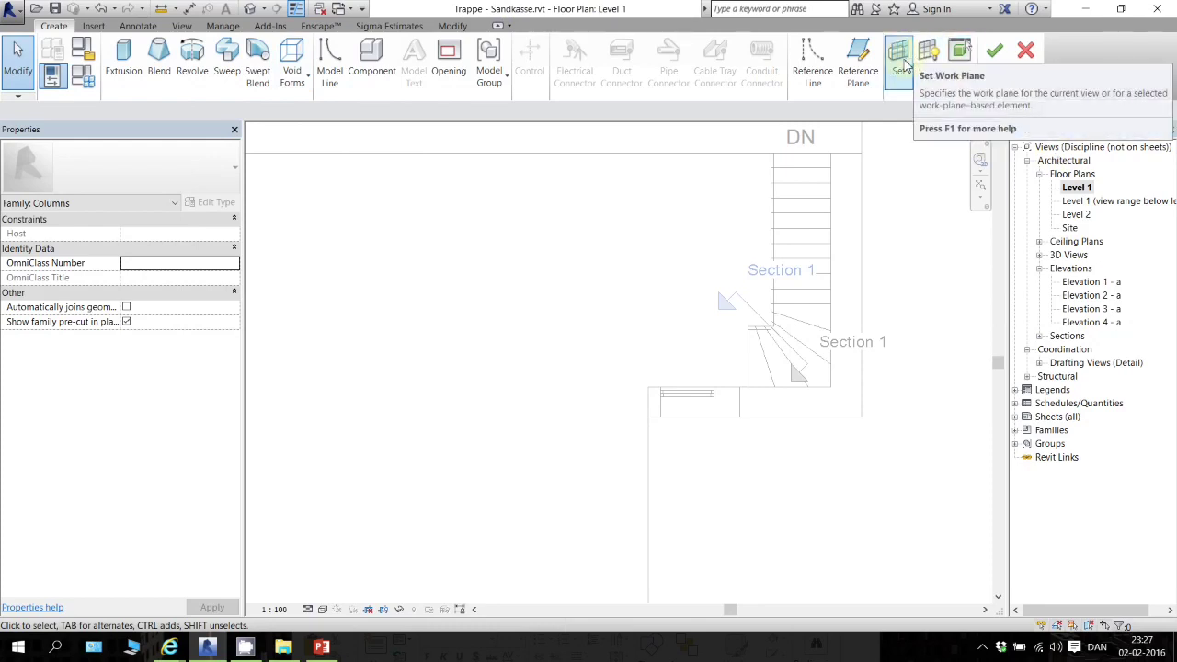
# Set the reference plane Hjørne trappe as the work plane and open the Section 1 view
pyautogui.click(904, 62)
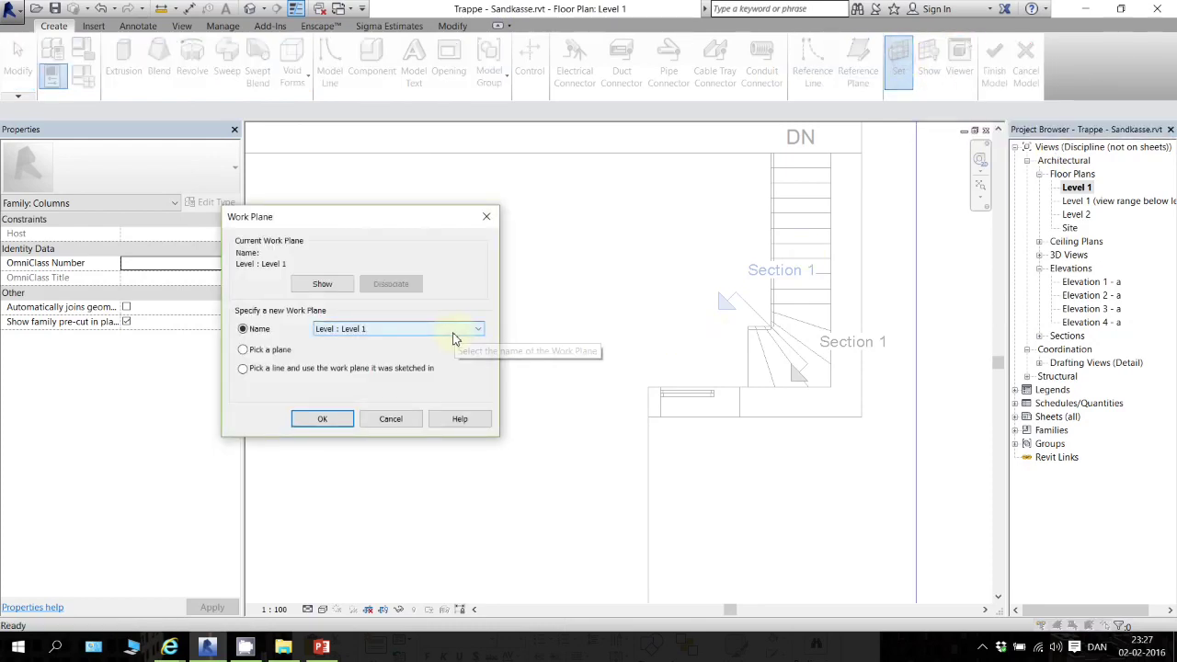
pyautogui.click(454, 329)
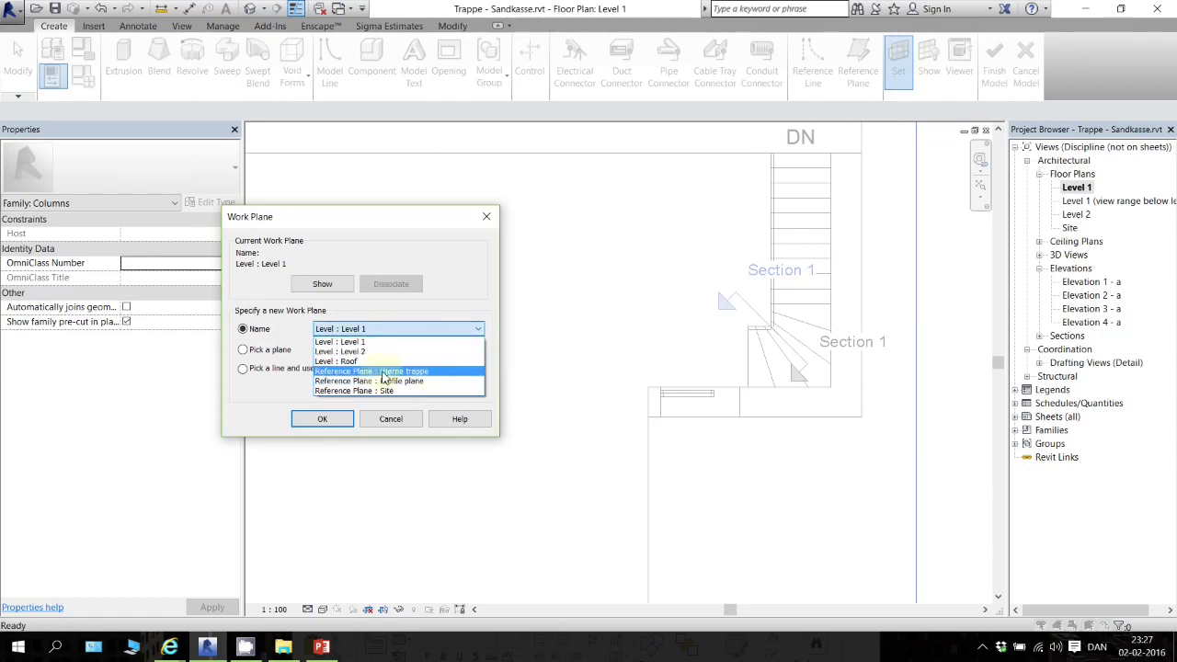
pyautogui.click(428, 371)
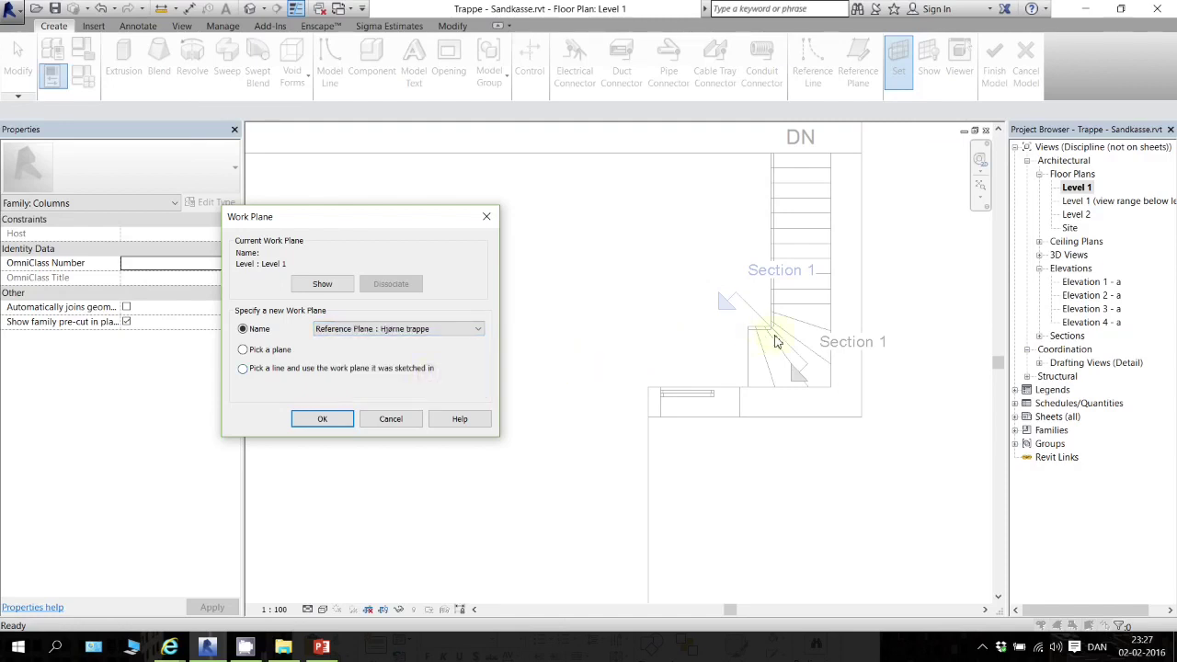
pyautogui.click(322, 420)
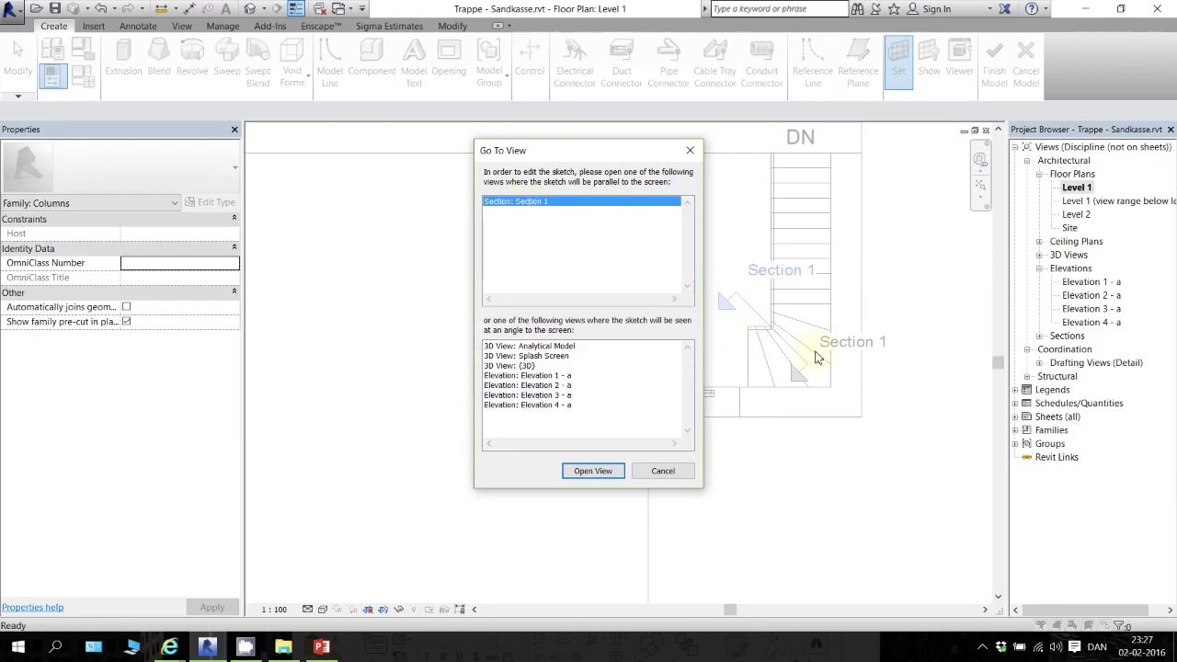
pyautogui.doubleClick(518, 200)
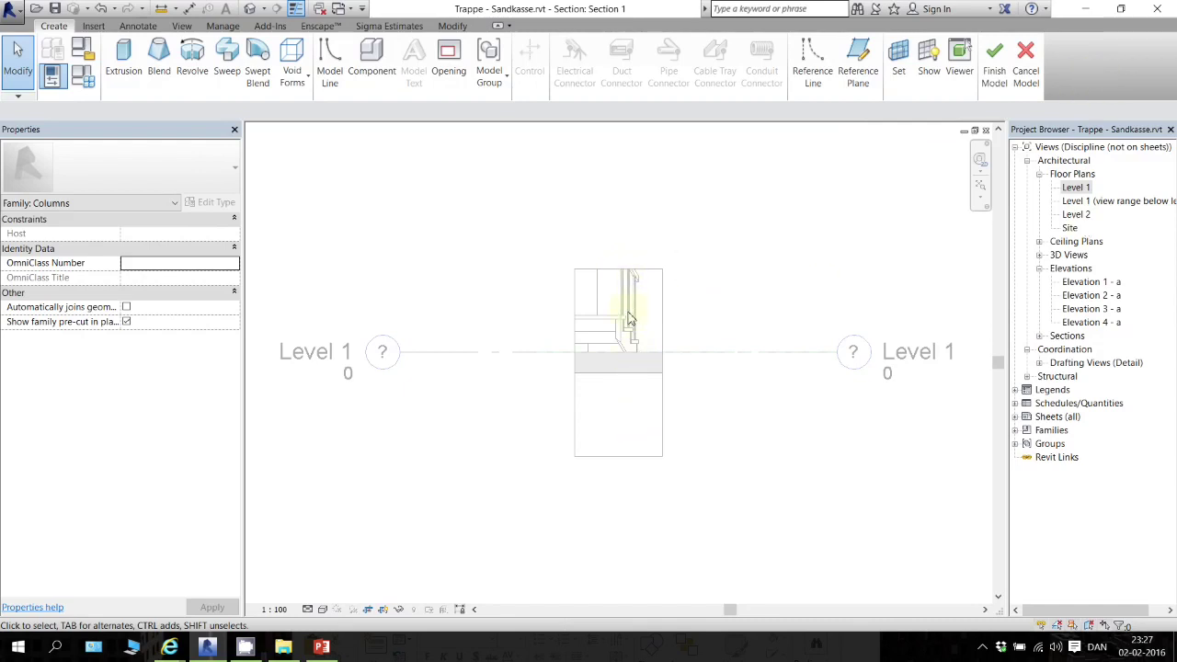
# Discard the in-place family and extend the Section 1 crop region upward to clear the railing's top
pyautogui.click(1025, 57)
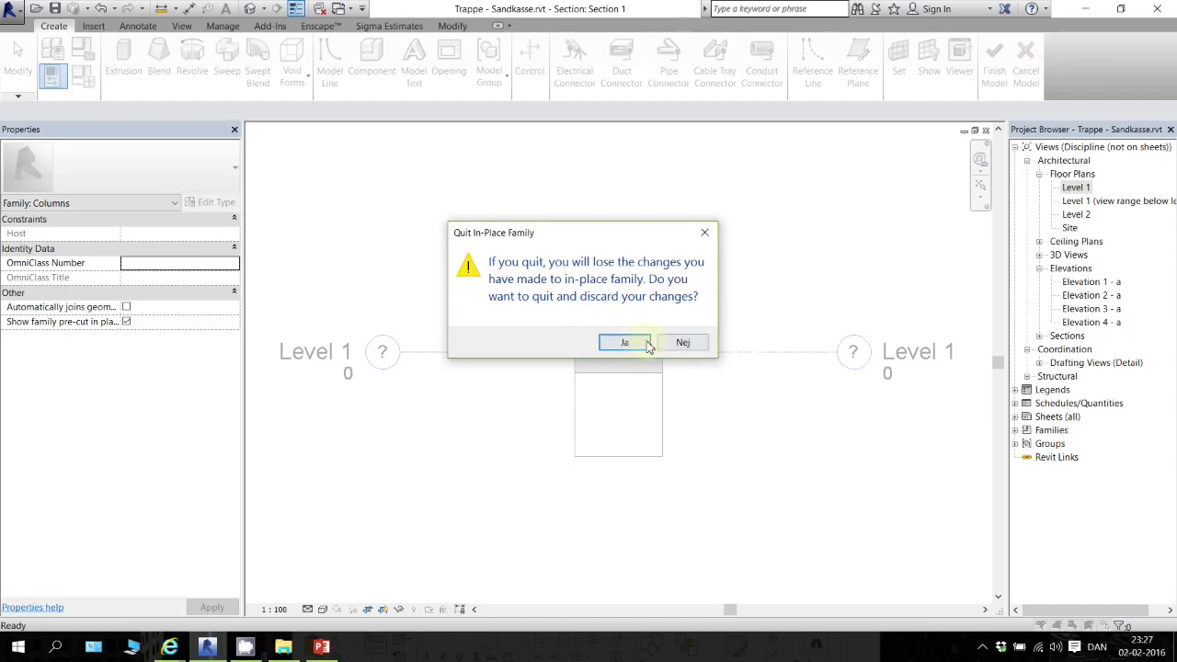
pyautogui.click(625, 342)
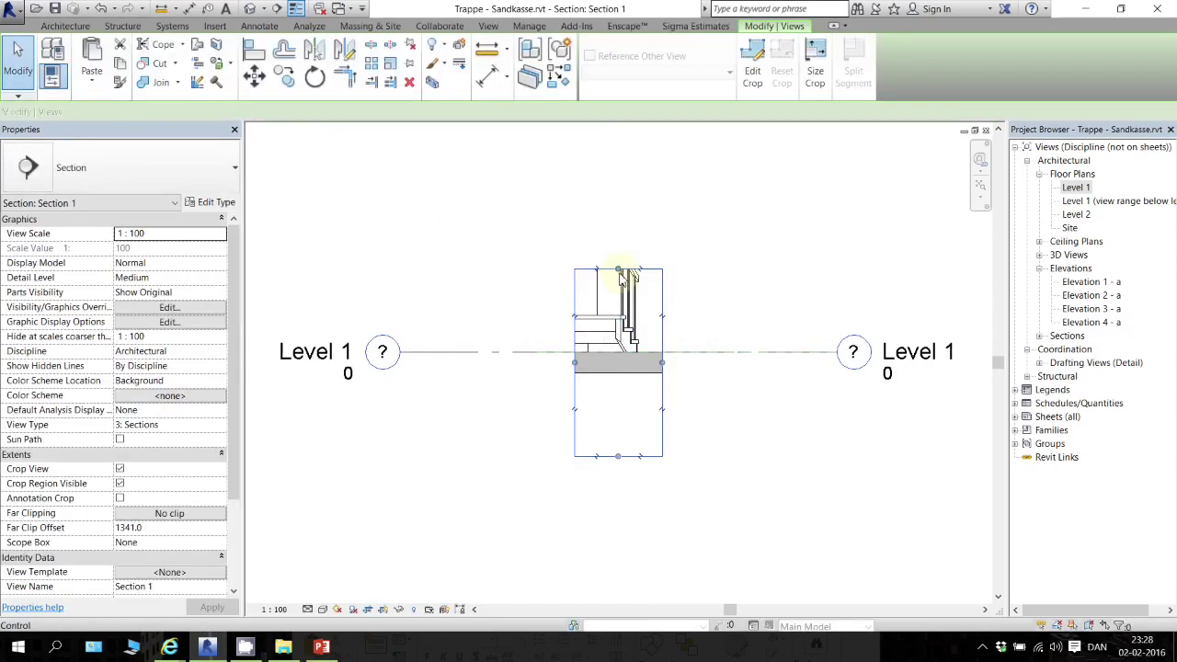
pyautogui.moveTo(619, 268); pyautogui.dragTo(618, 174)
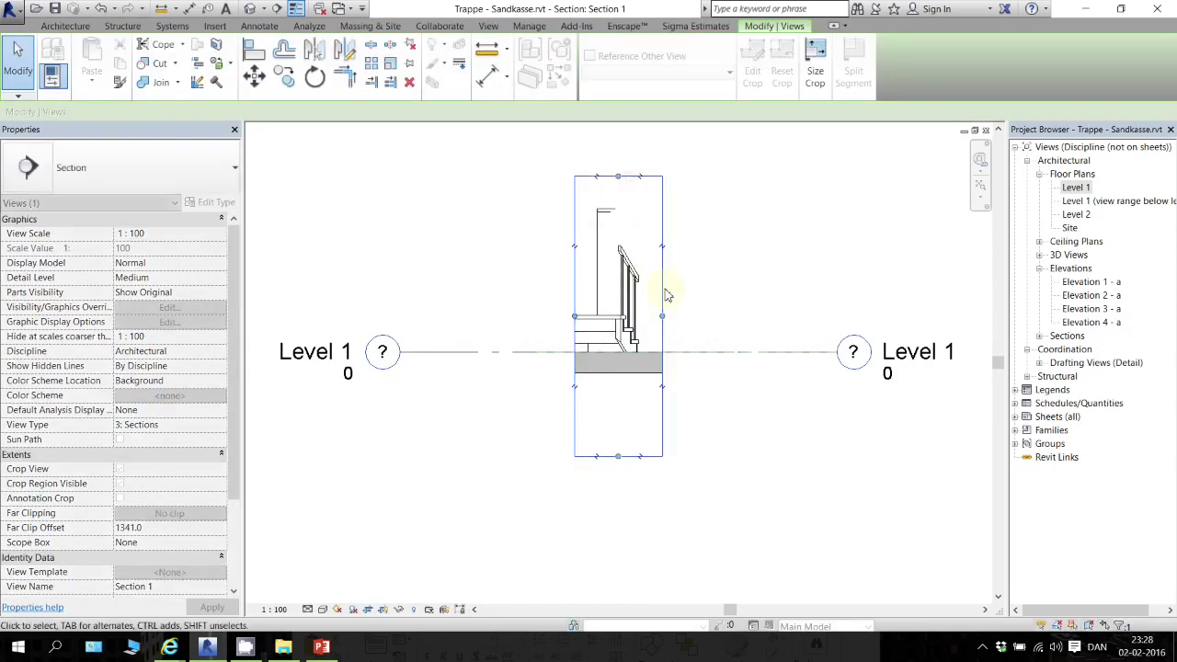
pyautogui.click(767, 277)
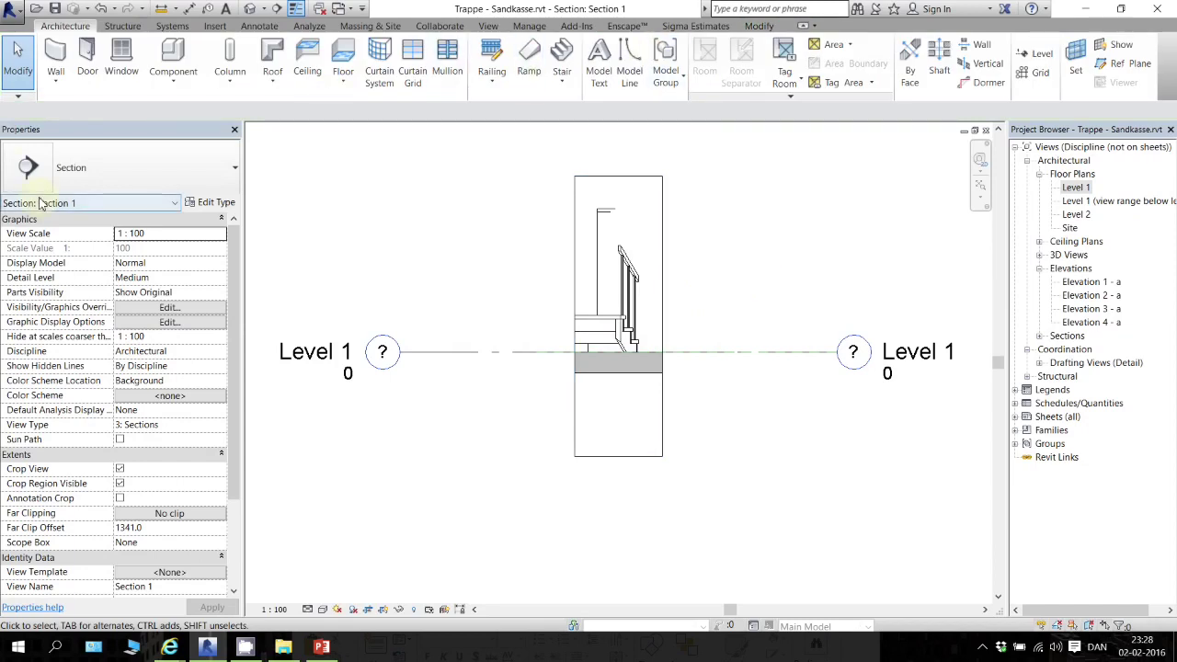
# Create an in-place Columns family named "Trappe hjørne" from the Section 1 view
pyautogui.click(191, 82)
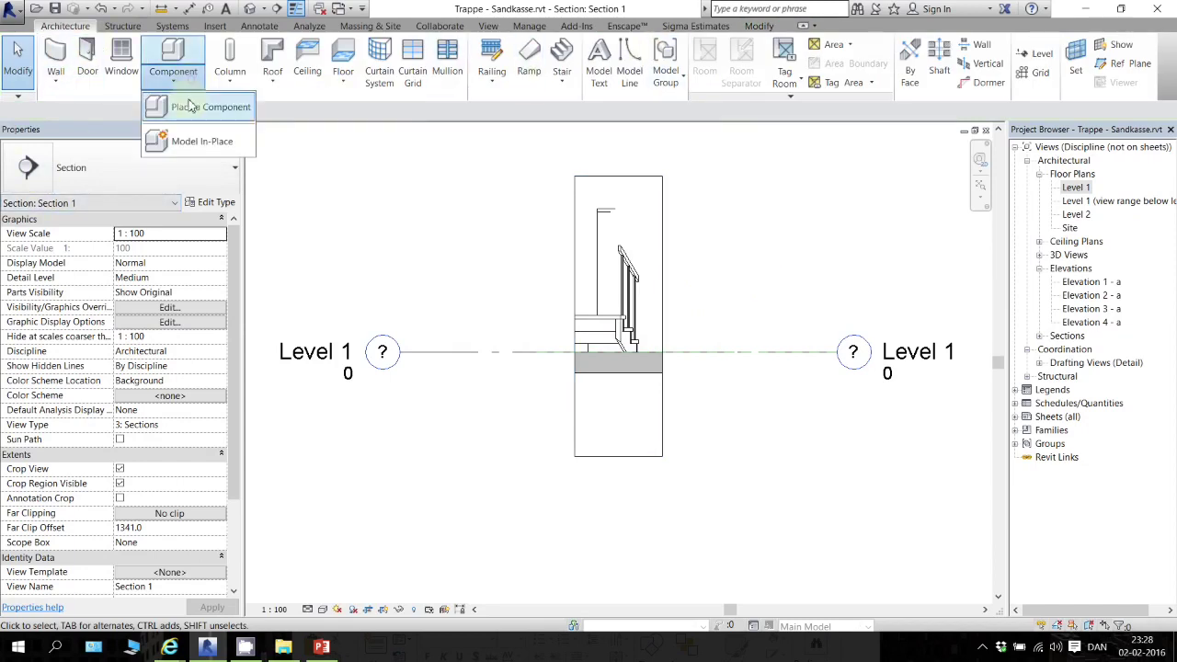
pyautogui.click(189, 141)
pyautogui.click(515, 243)
pyautogui.click(601, 487)
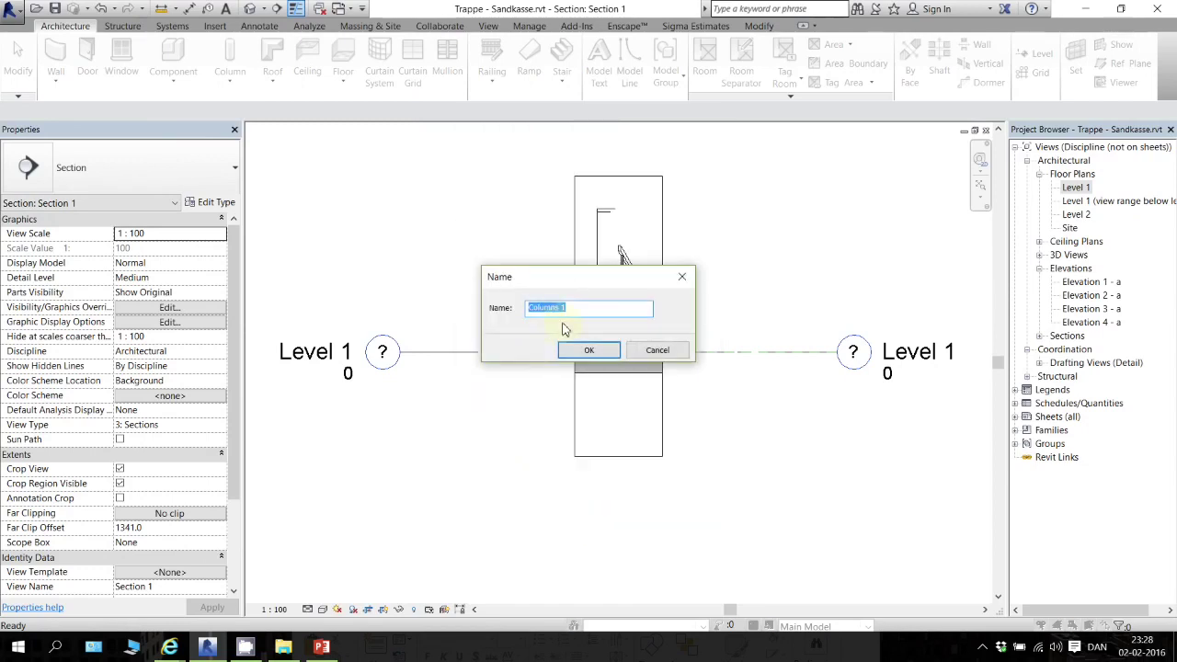
pyautogui.write('Ta')
pyautogui.click(594, 348)
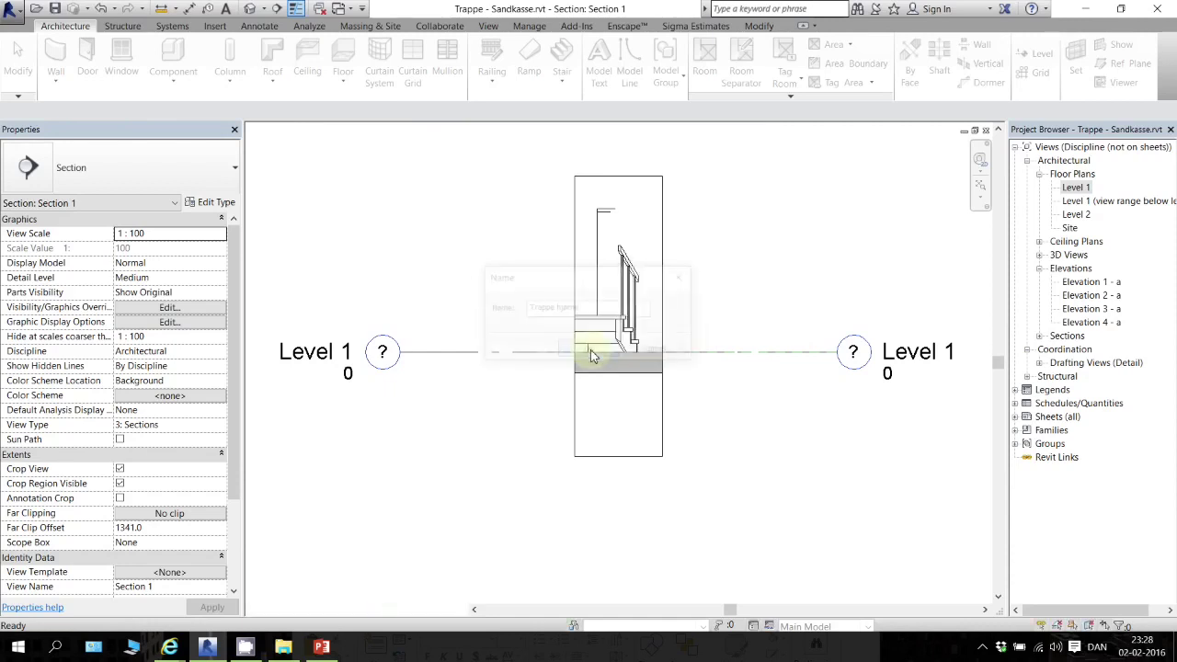
# Set the work plane of the in-place family to the reference plane Hjørne trappe
pyautogui.scroll(2, 747, 237)
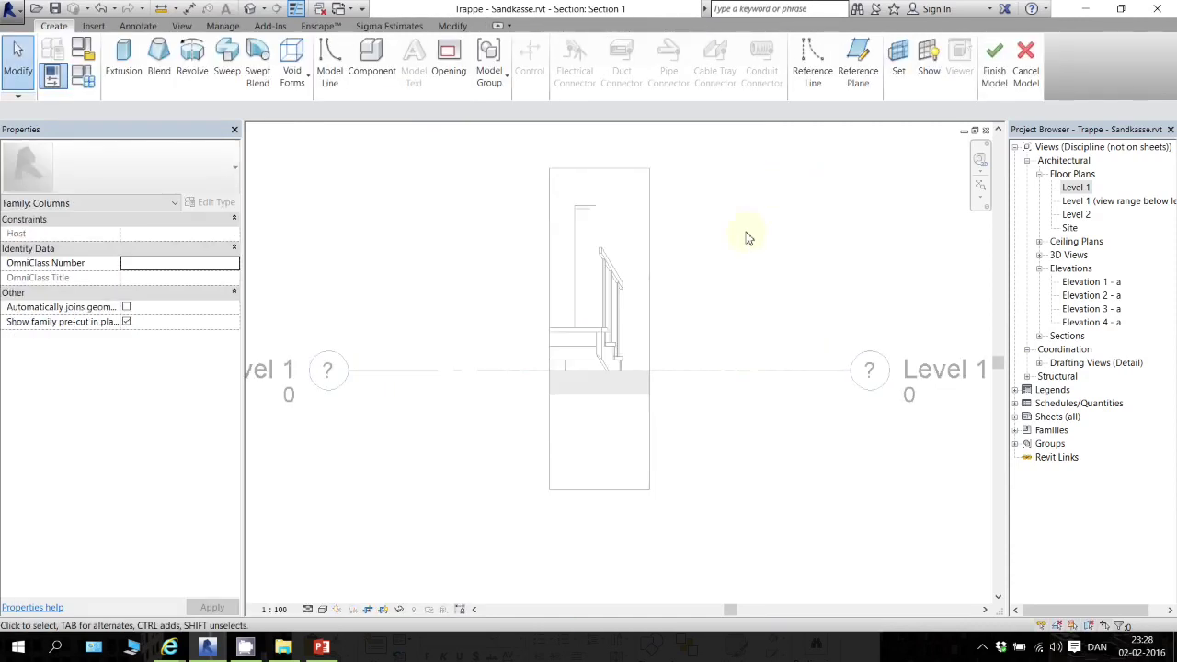
pyautogui.click(899, 57)
pyautogui.click(343, 331)
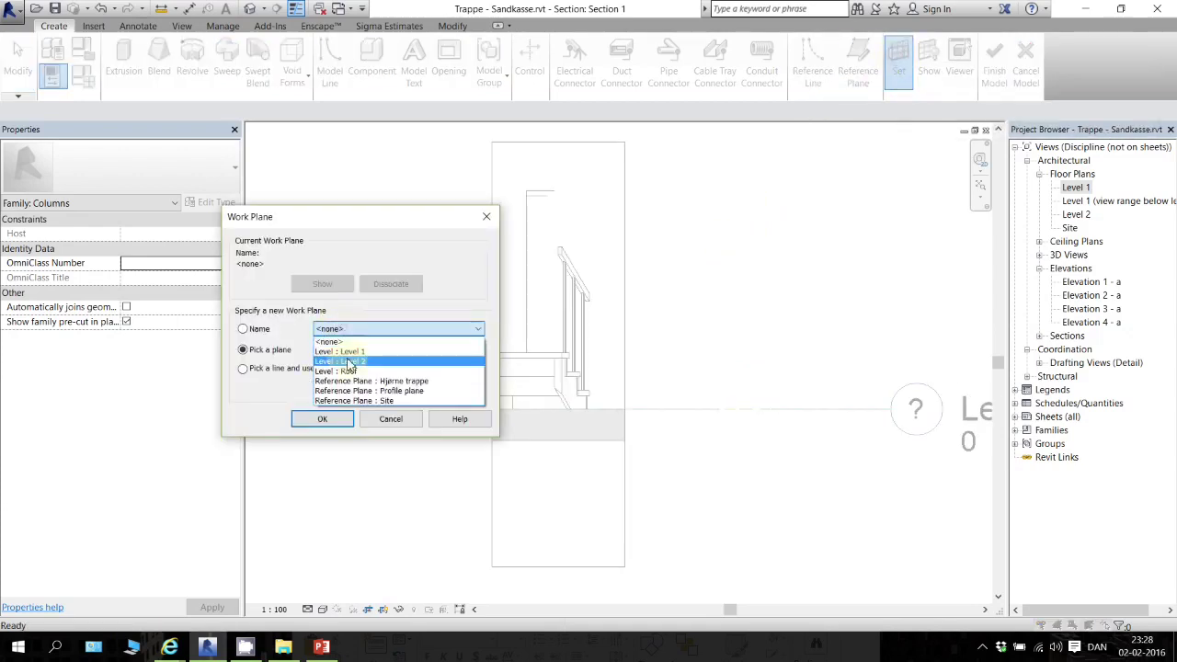
pyautogui.click(358, 382)
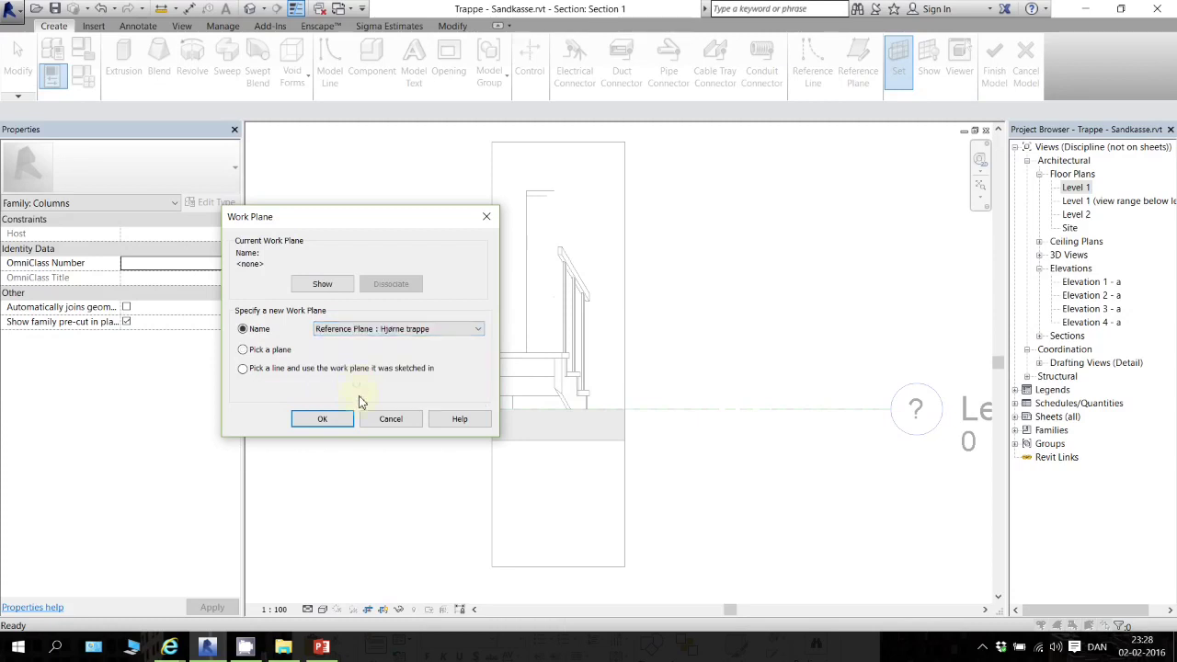
pyautogui.click(324, 419)
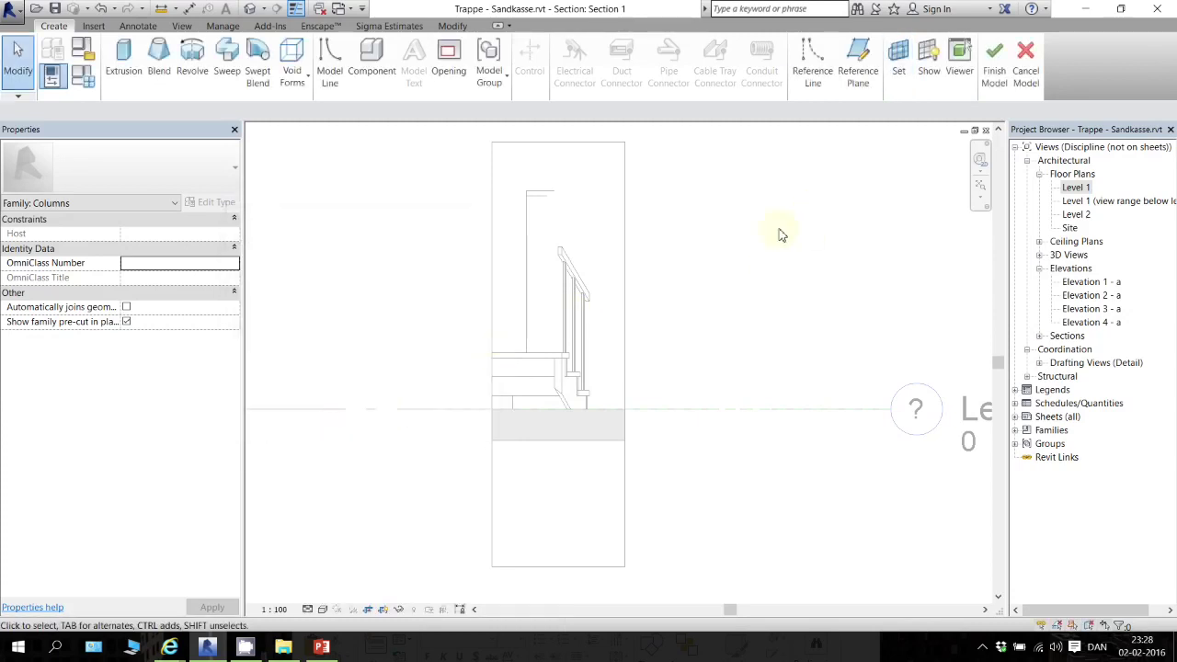
# Start a Revolve and draw a vertical axis line about 1900 mm long upward from the stair stringer's lower corner past the handrail
pyautogui.scroll(1, 654, 276)
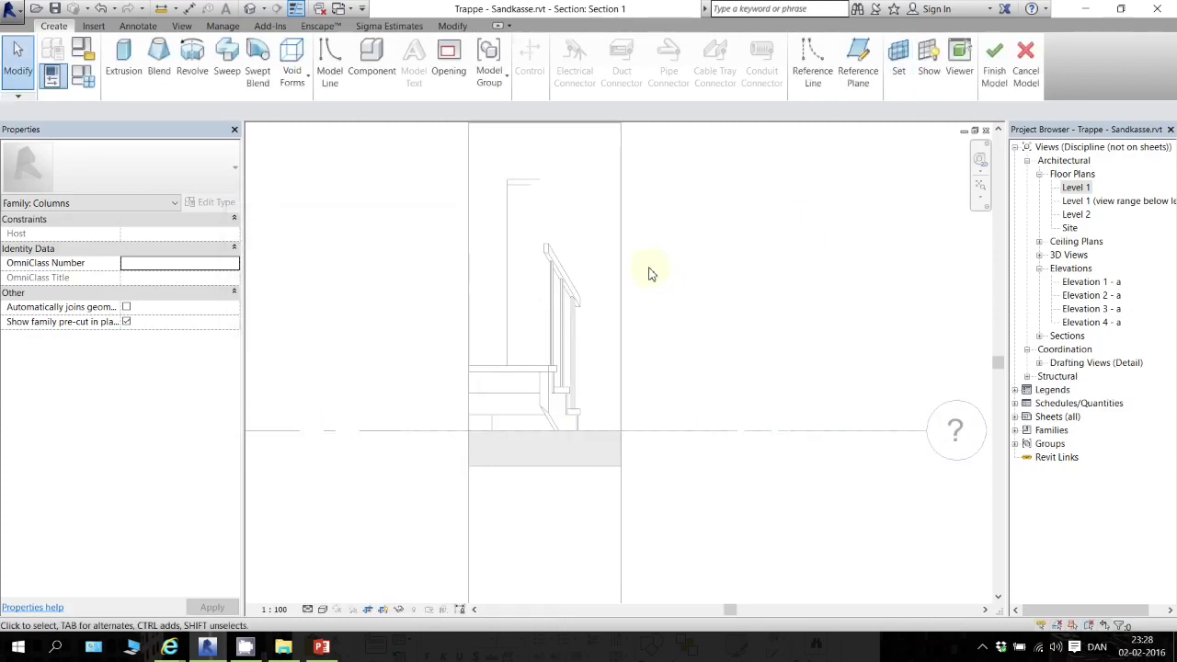
pyautogui.click(193, 63)
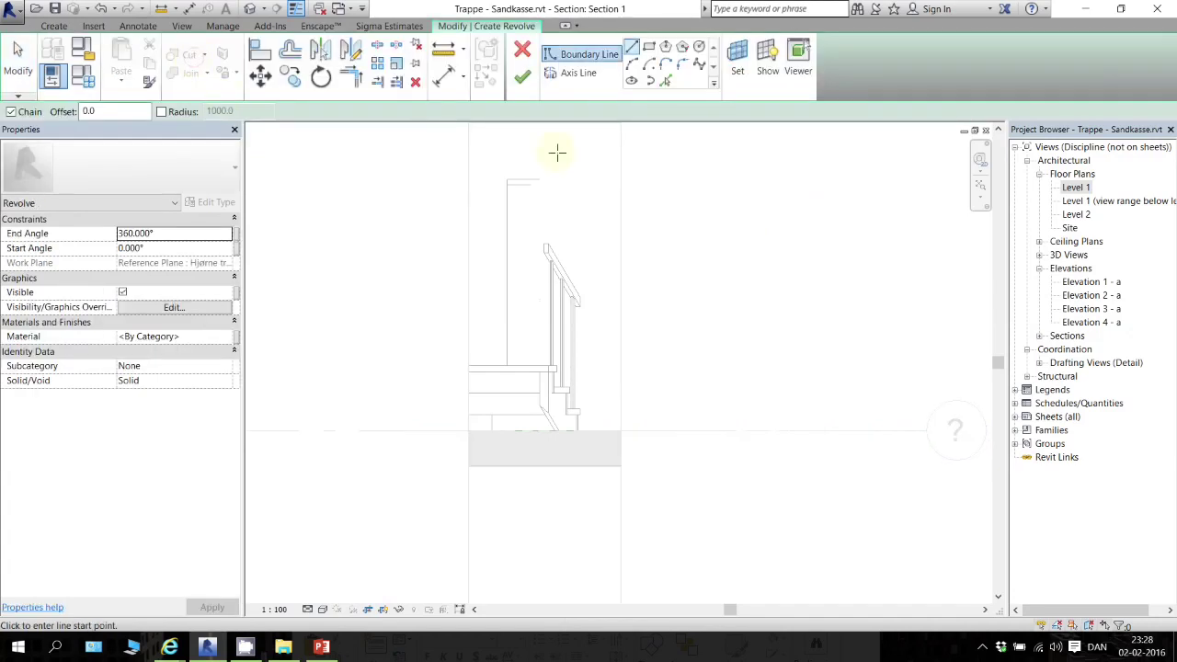
pyautogui.click(579, 74)
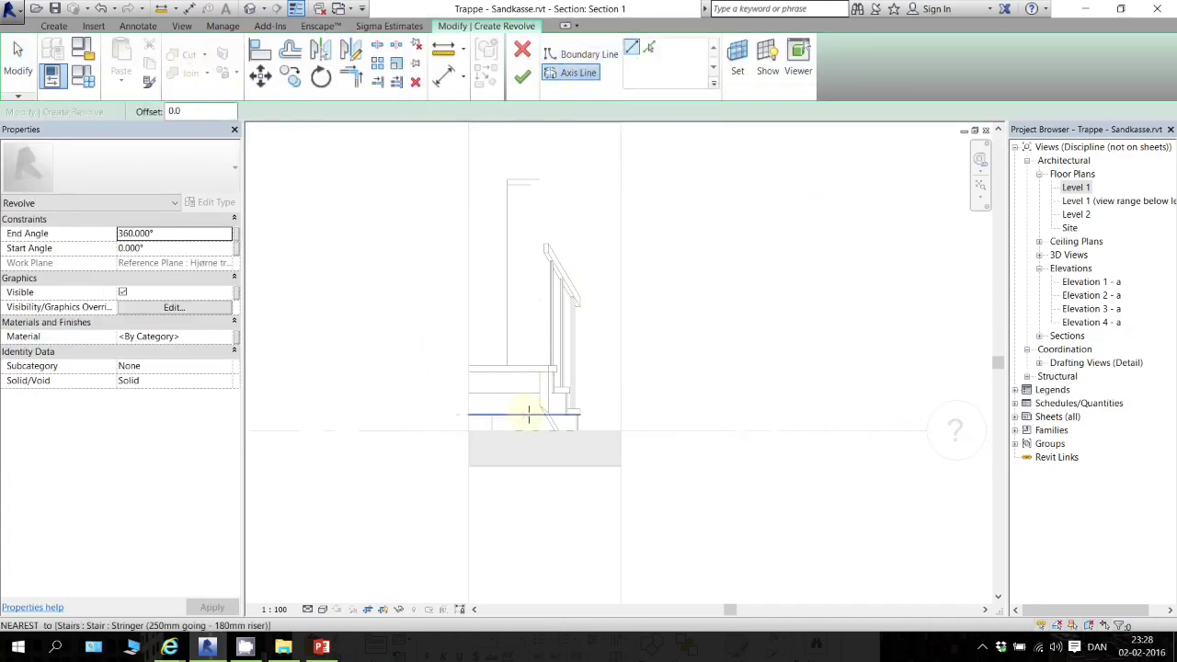
pyautogui.scroll(2, 529, 414)
pyautogui.scroll(4, 534, 413)
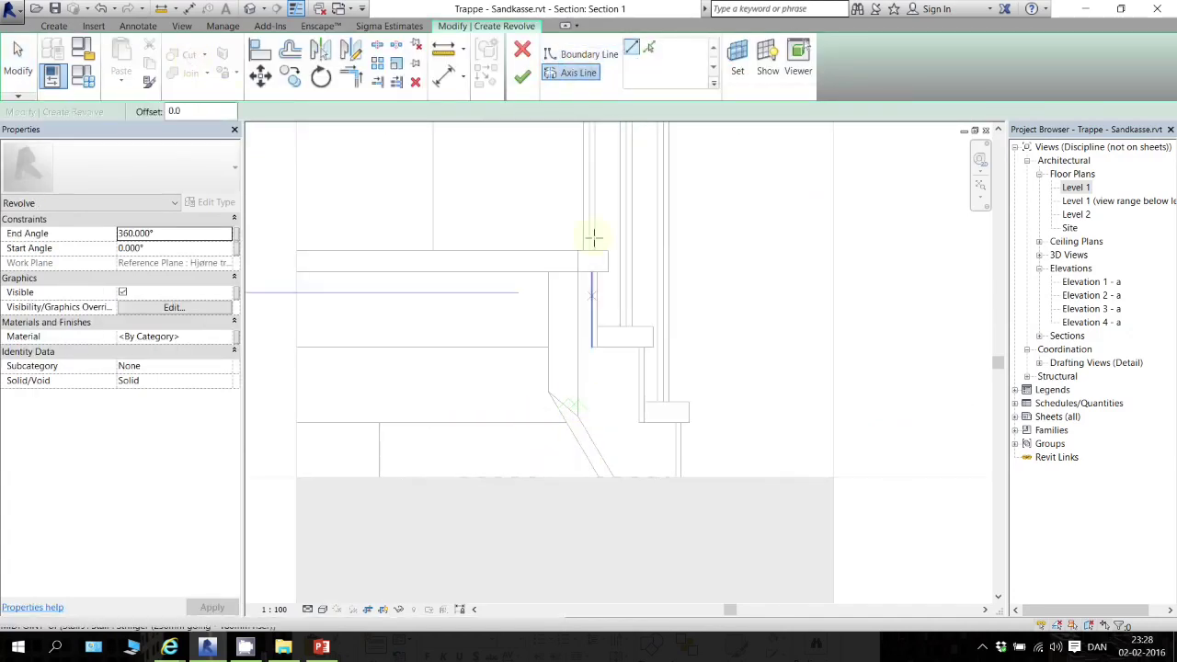
pyautogui.click(576, 414)
pyautogui.moveTo(582, 216); pyautogui.dragTo(563, 489, button='middle')
pyautogui.scroll(-2, 554, 452)
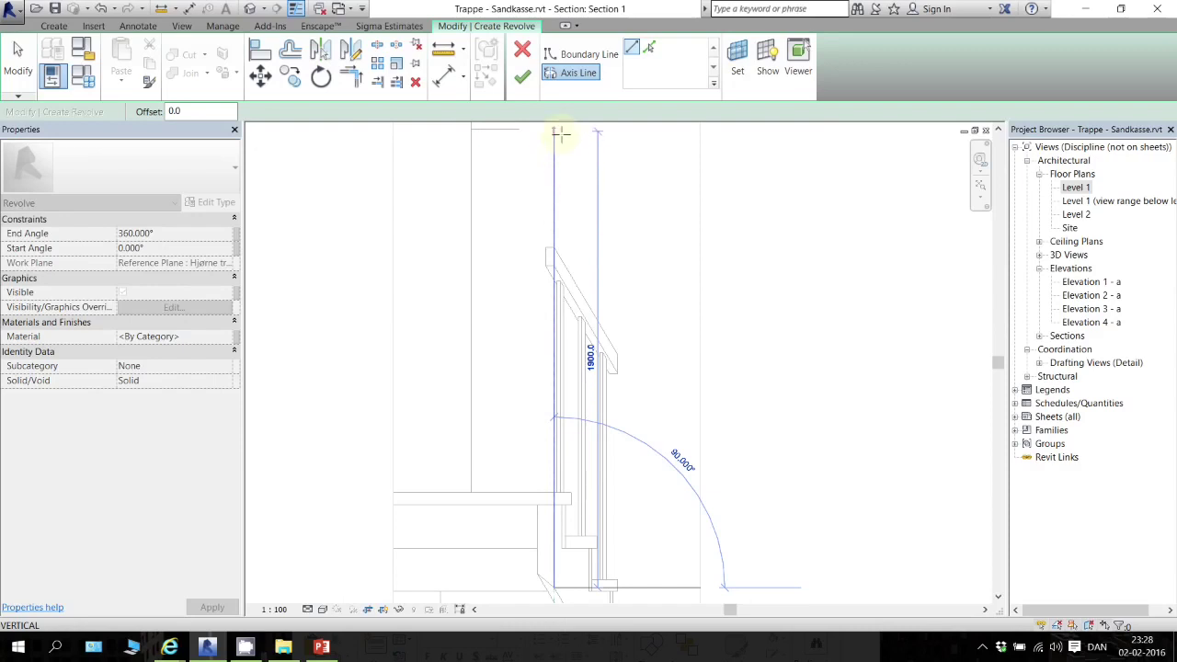
pyautogui.click(555, 135)
pyautogui.press('Escape')
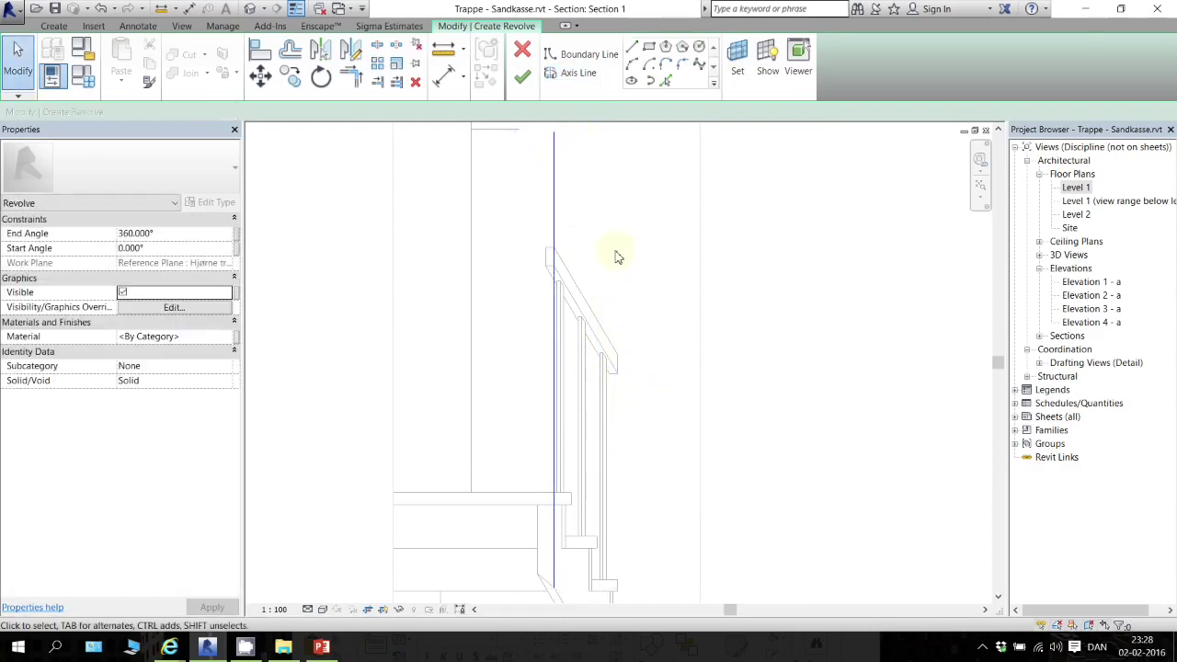
# Add a vertical boundary line offset 60 mm from the revolve axis on the railing side by picking the axis
pyautogui.click(585, 55)
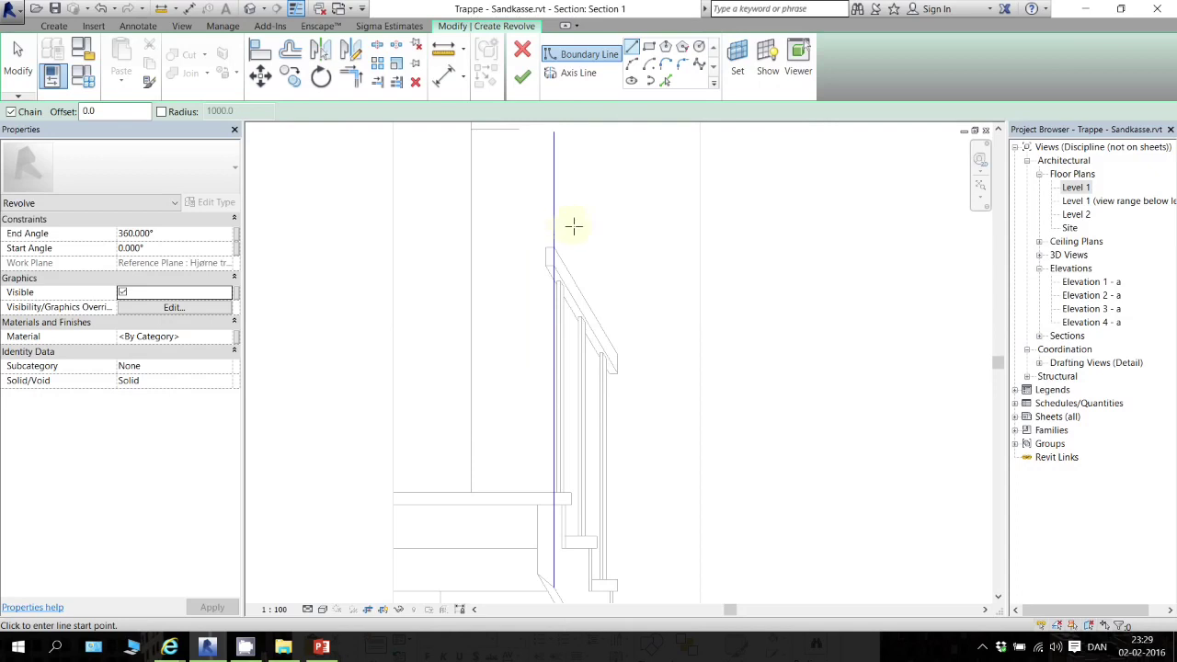
pyautogui.click(114, 111)
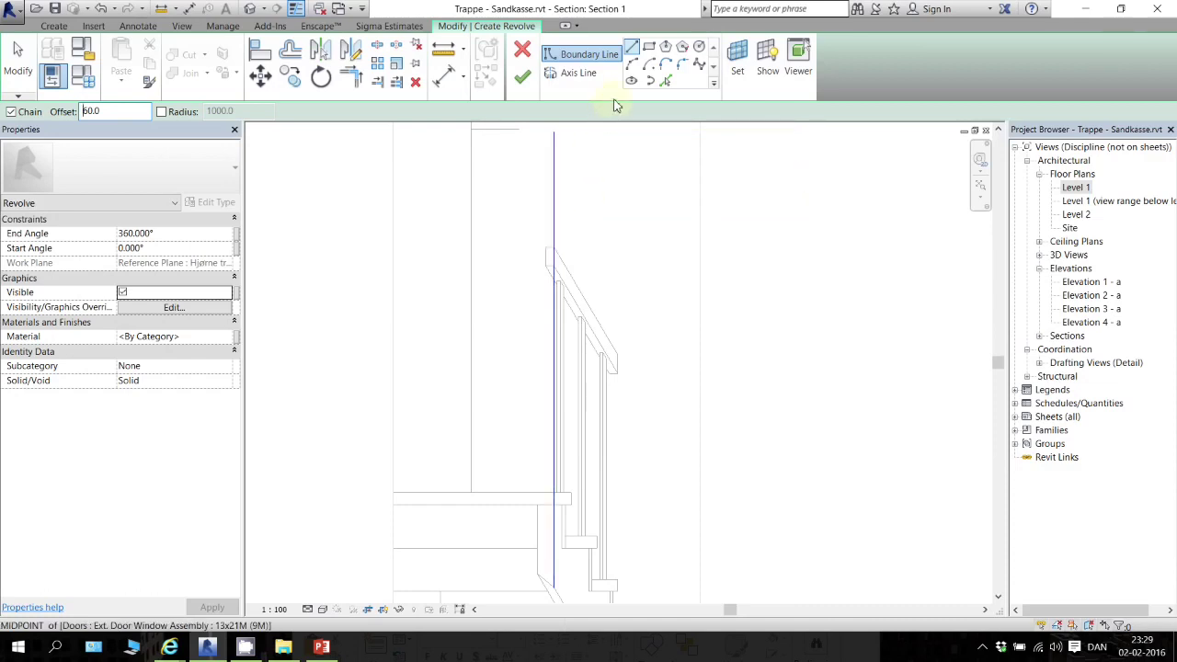
pyautogui.click(554, 133)
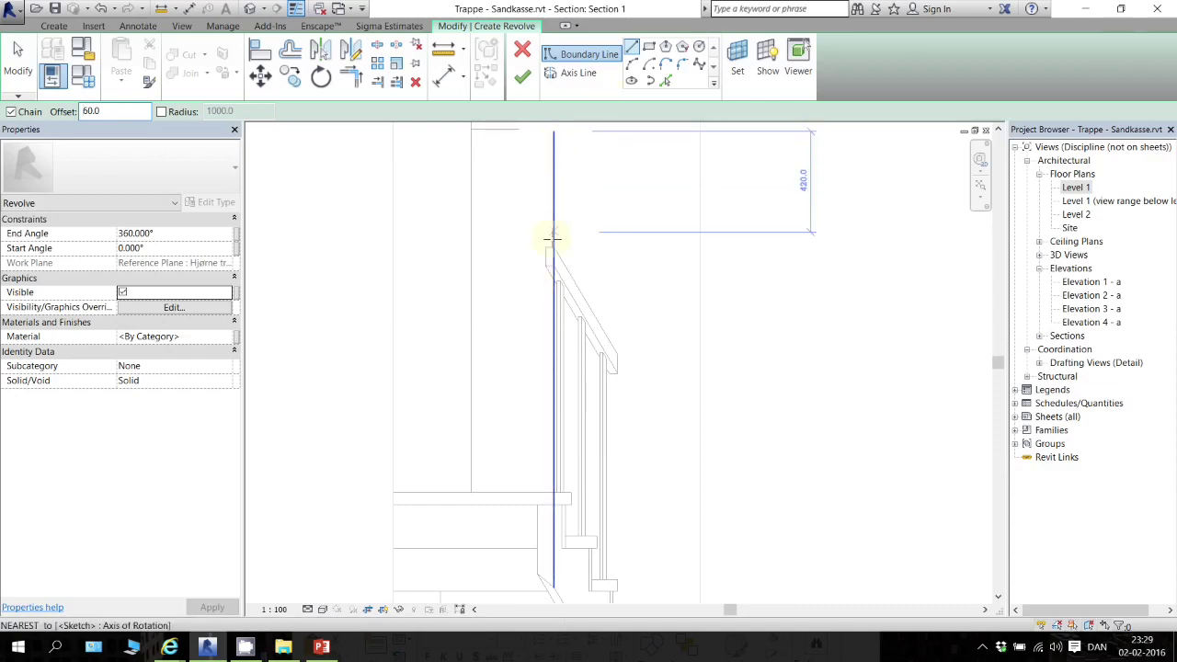
pyautogui.press('Escape')
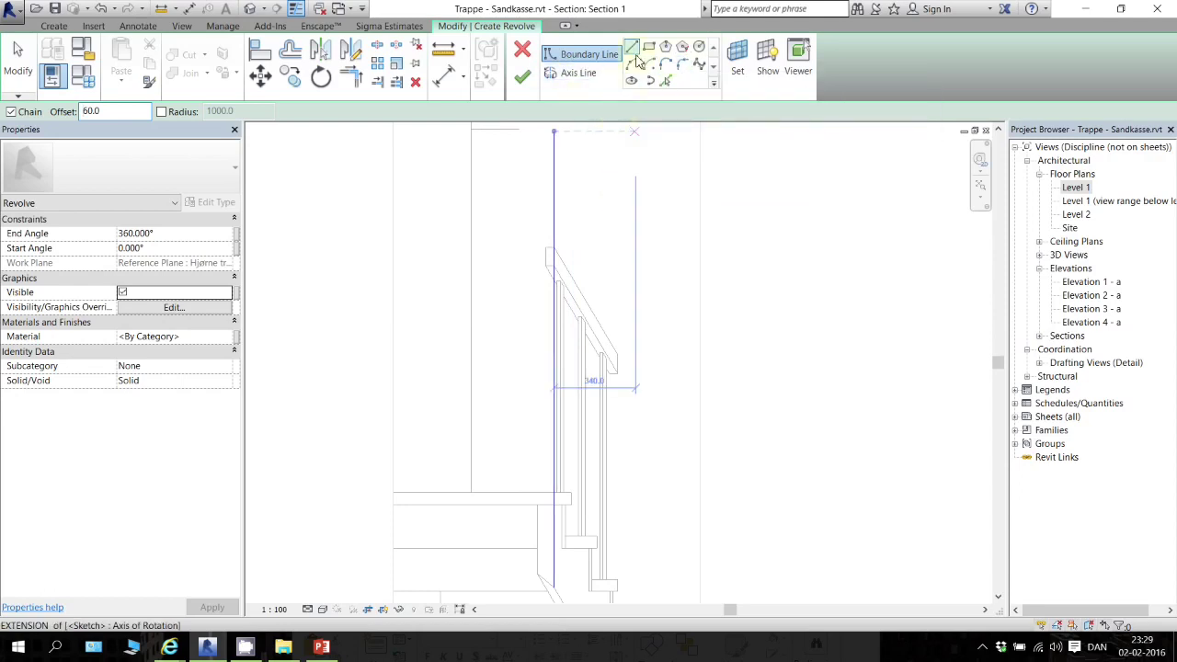
pyautogui.click(665, 81)
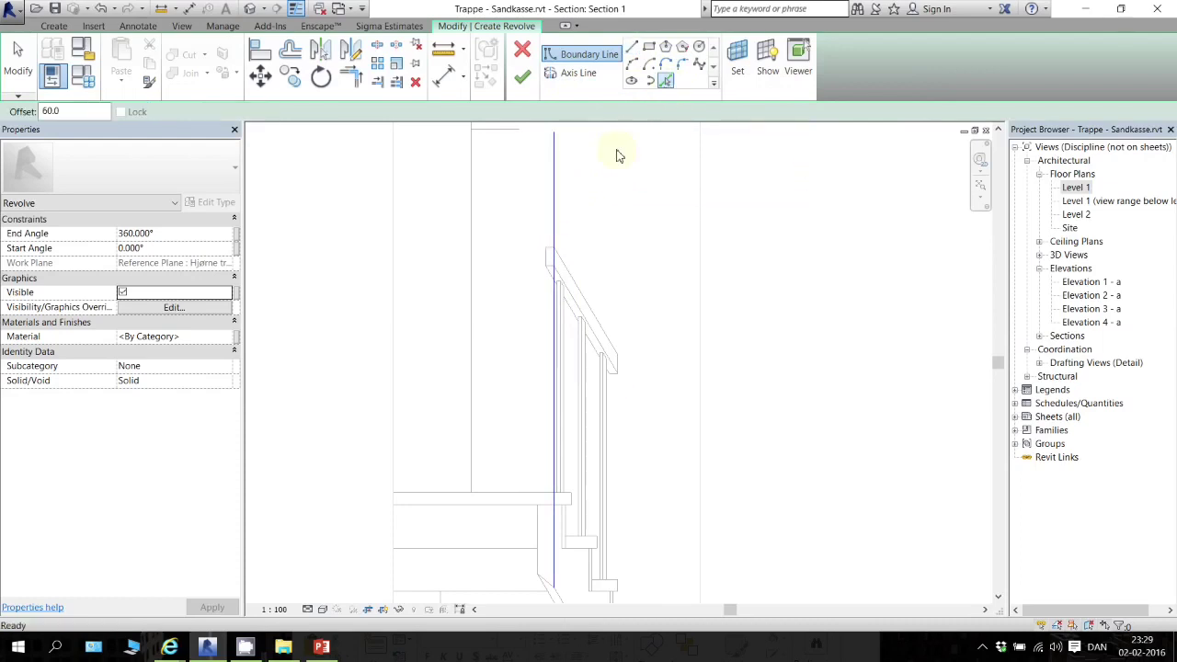
pyautogui.click(558, 226)
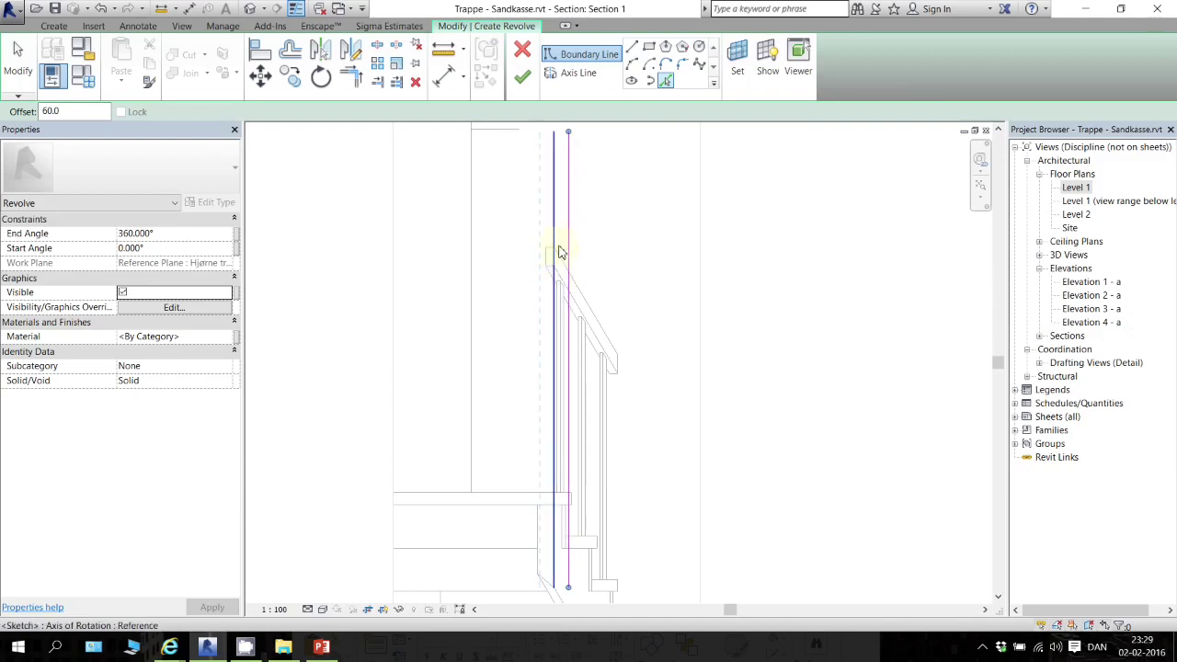
pyautogui.scroll(-3, 579, 422)
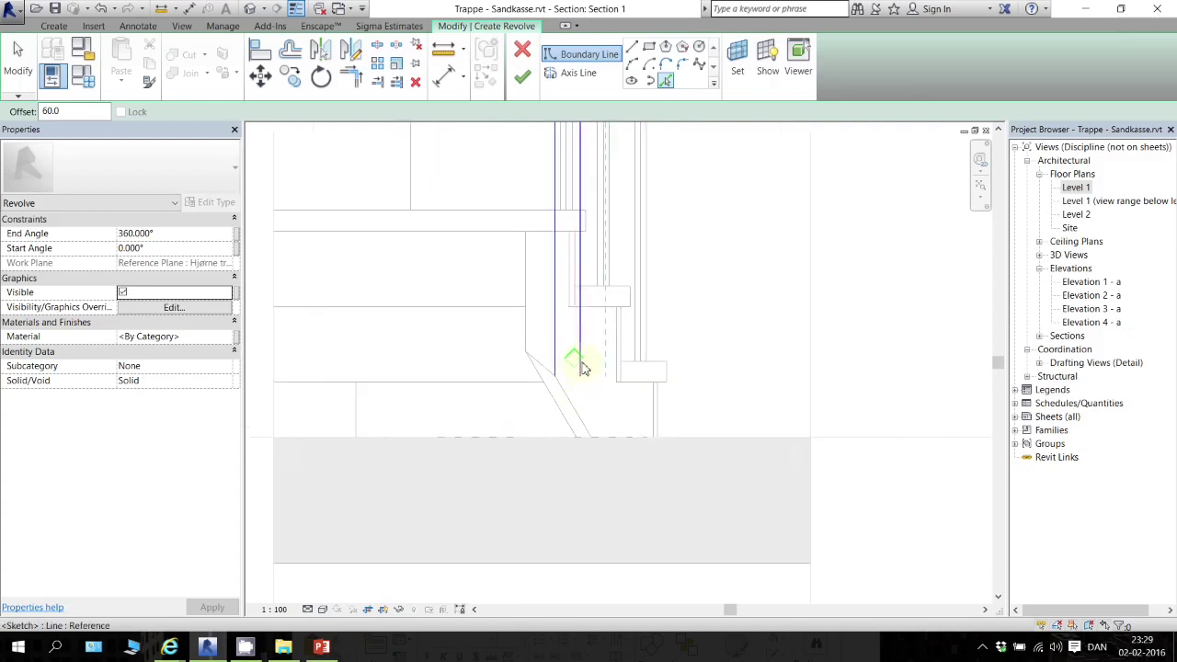
pyautogui.scroll(3, 583, 371)
pyautogui.click(631, 46)
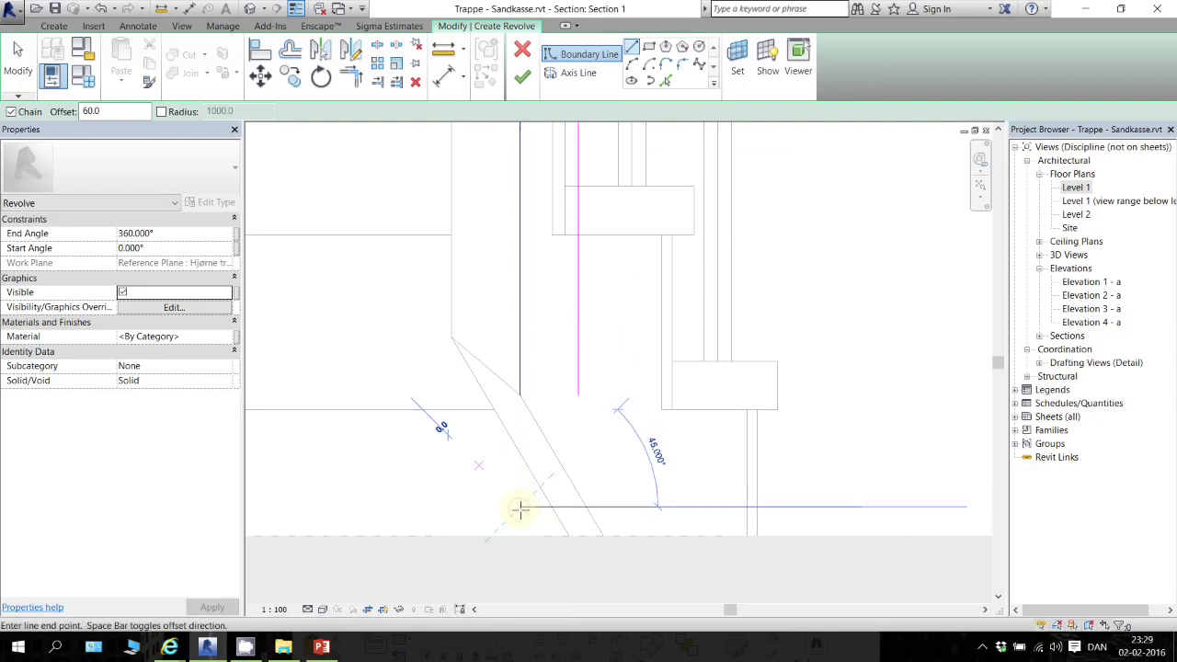
pyautogui.click(519, 507)
pyautogui.press('Escape')
pyautogui.press('Escape')
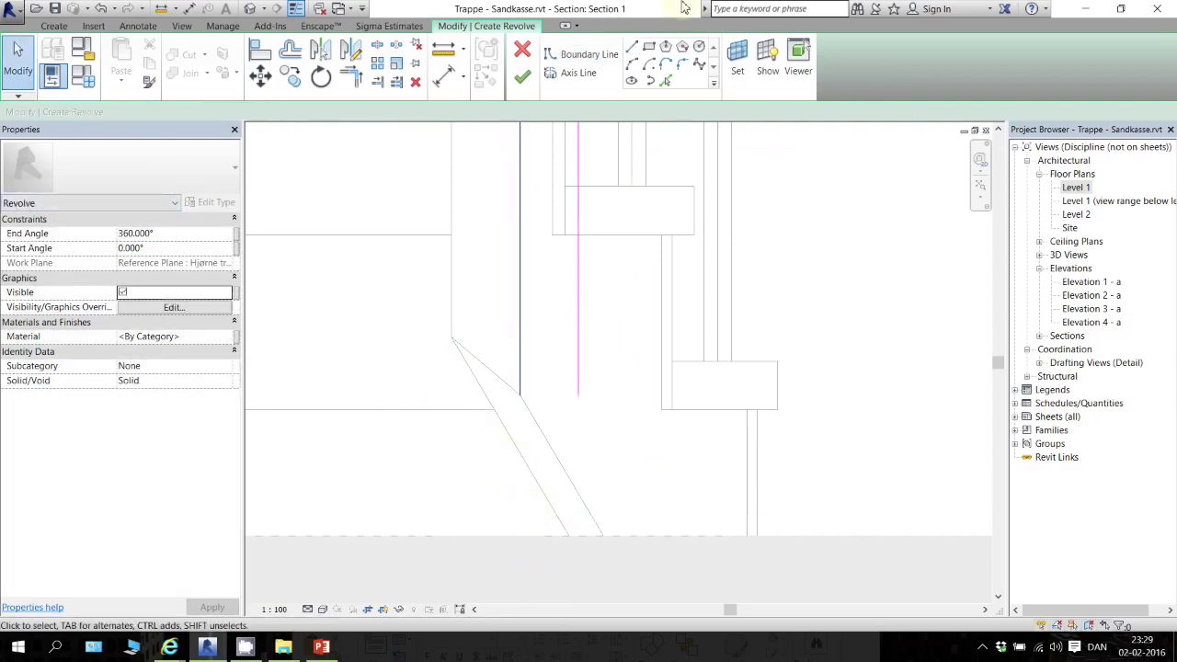
# Draw a short horizontal boundary line with zero offset from below the axis, near the floor, and fillet it to the vertical boundary line
pyautogui.click(632, 49)
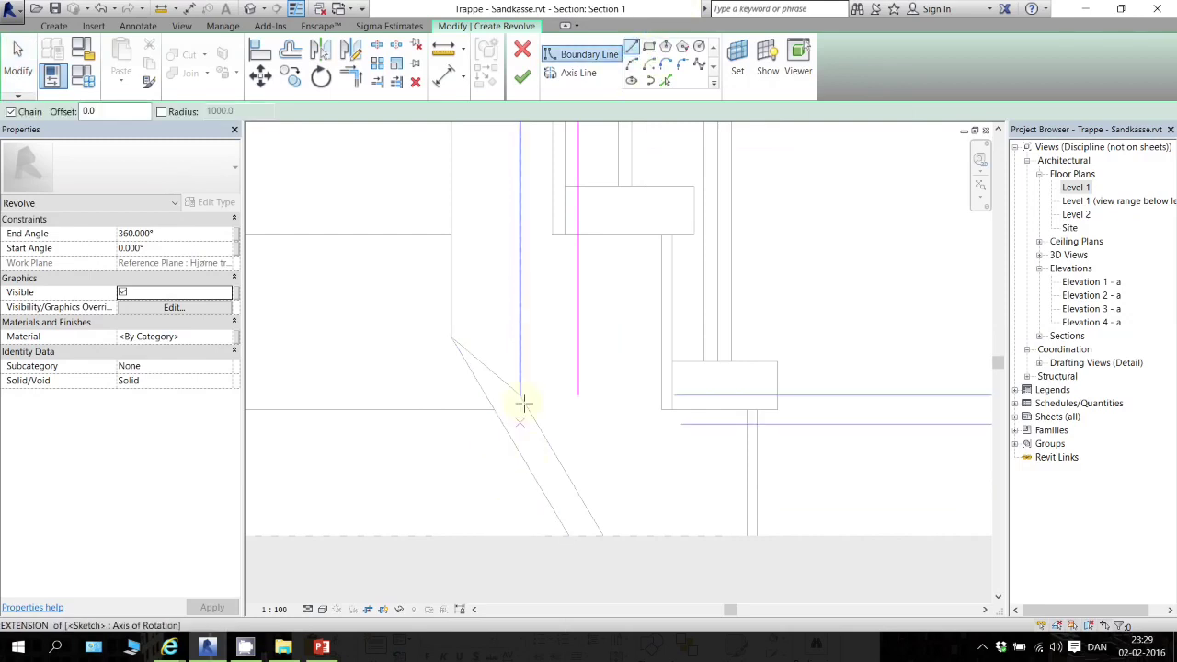
pyautogui.click(519, 499)
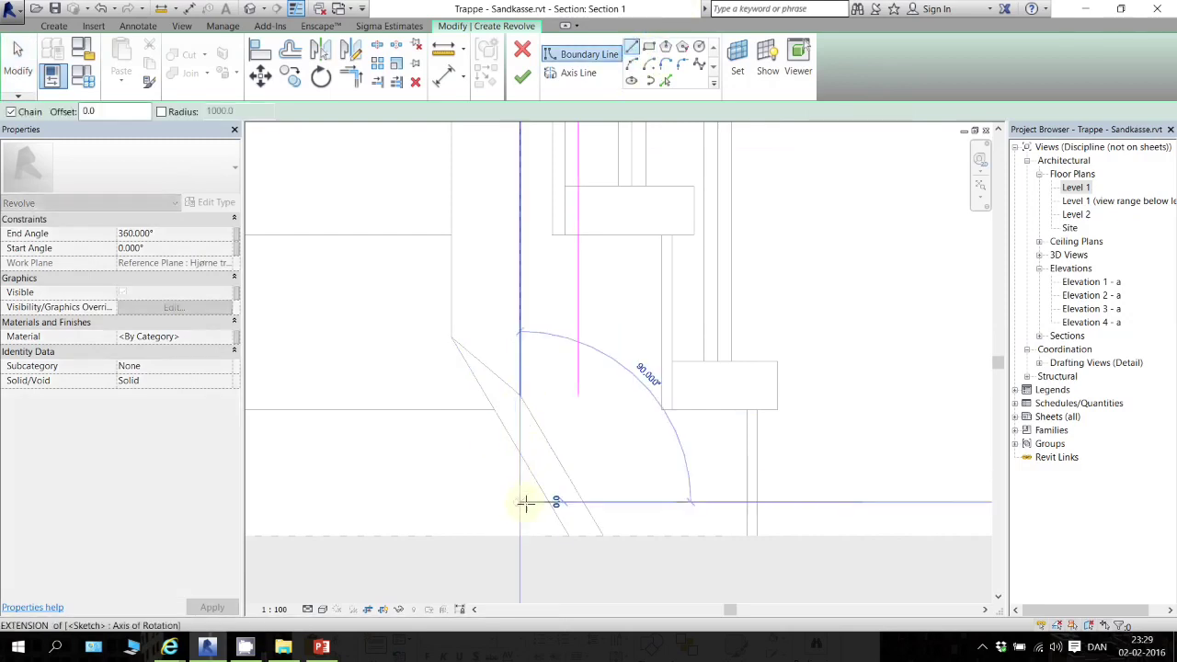
pyautogui.click(540, 501)
pyautogui.press('Escape')
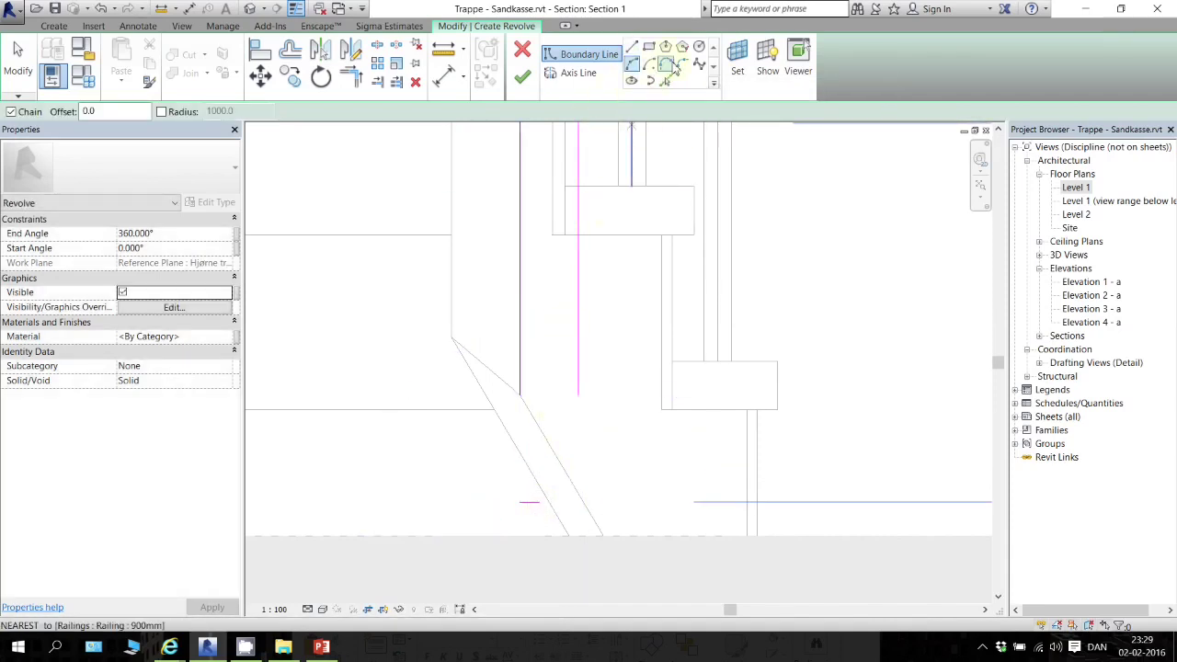
pyautogui.click(680, 65)
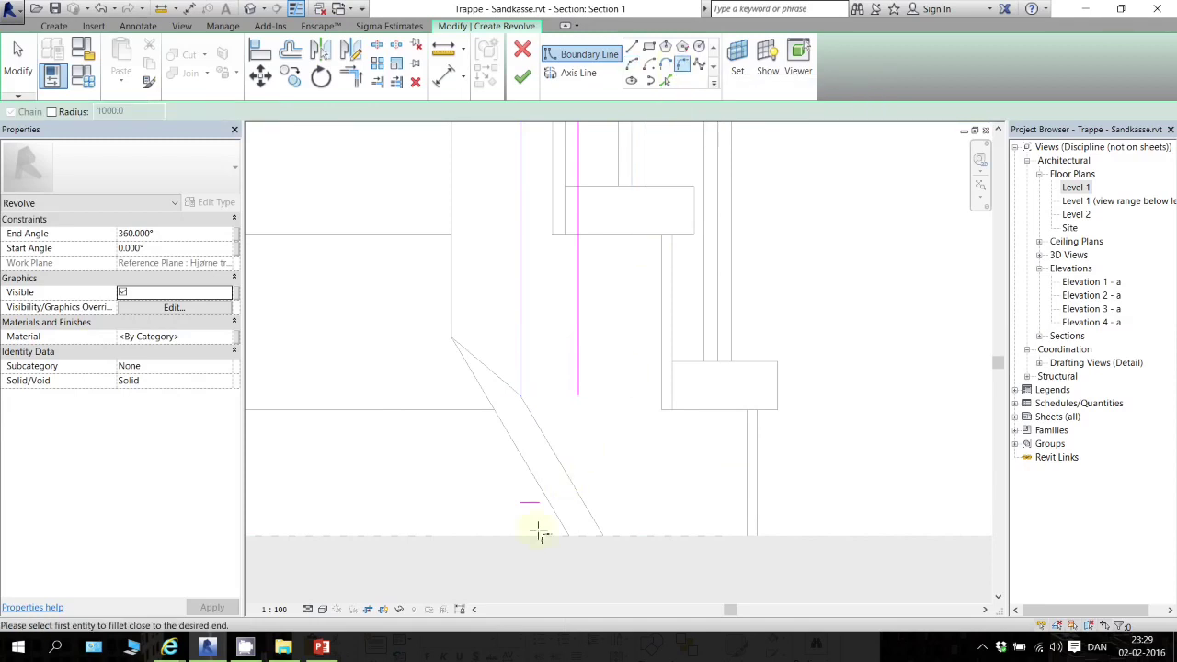
pyautogui.click(545, 505)
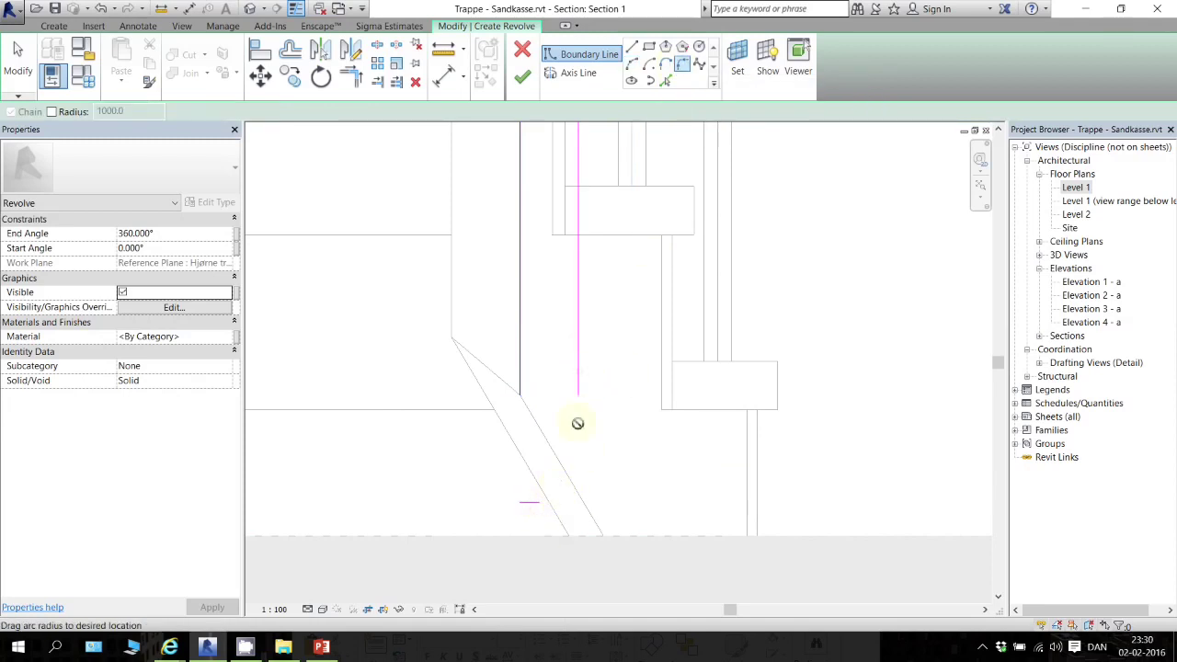
pyautogui.click(570, 502)
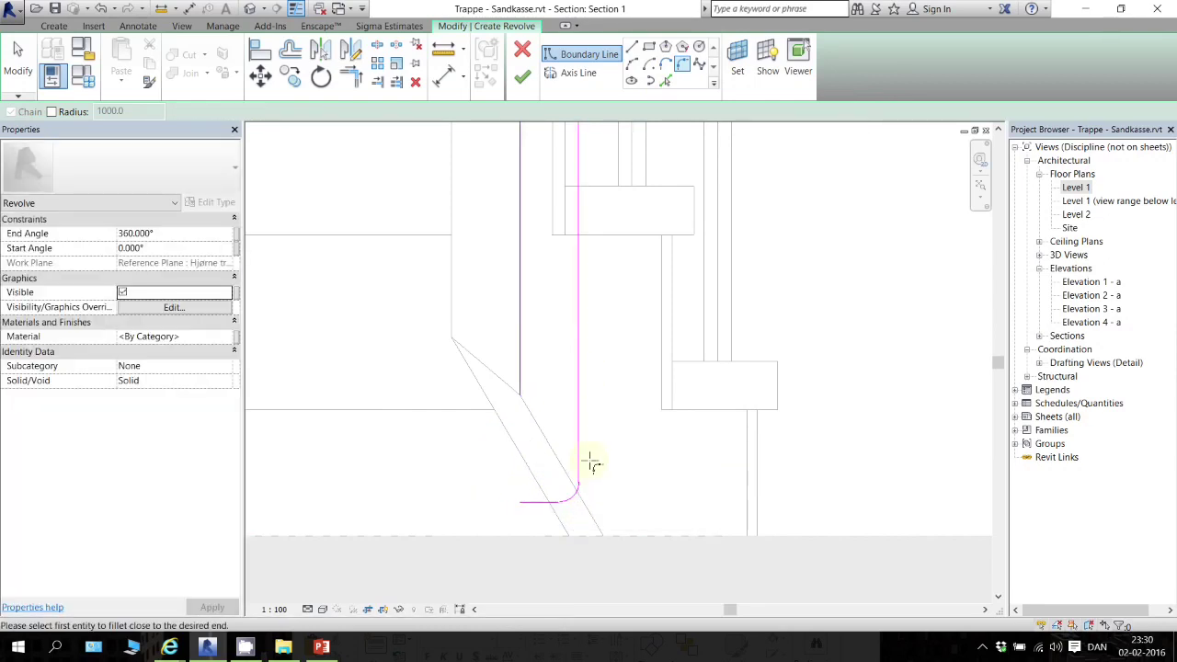
# Shorten the vertical boundary line so its upper end sits just above the top of the handrail
pyautogui.scroll(1, 561, 391)
pyautogui.scroll(-4, 559, 382)
pyautogui.moveTo(564, 382); pyautogui.dragTo(544, 526, button='middle')
pyautogui.scroll(-4, 543, 509)
pyautogui.moveTo(506, 310); pyautogui.dragTo(560, 511, button='middle')
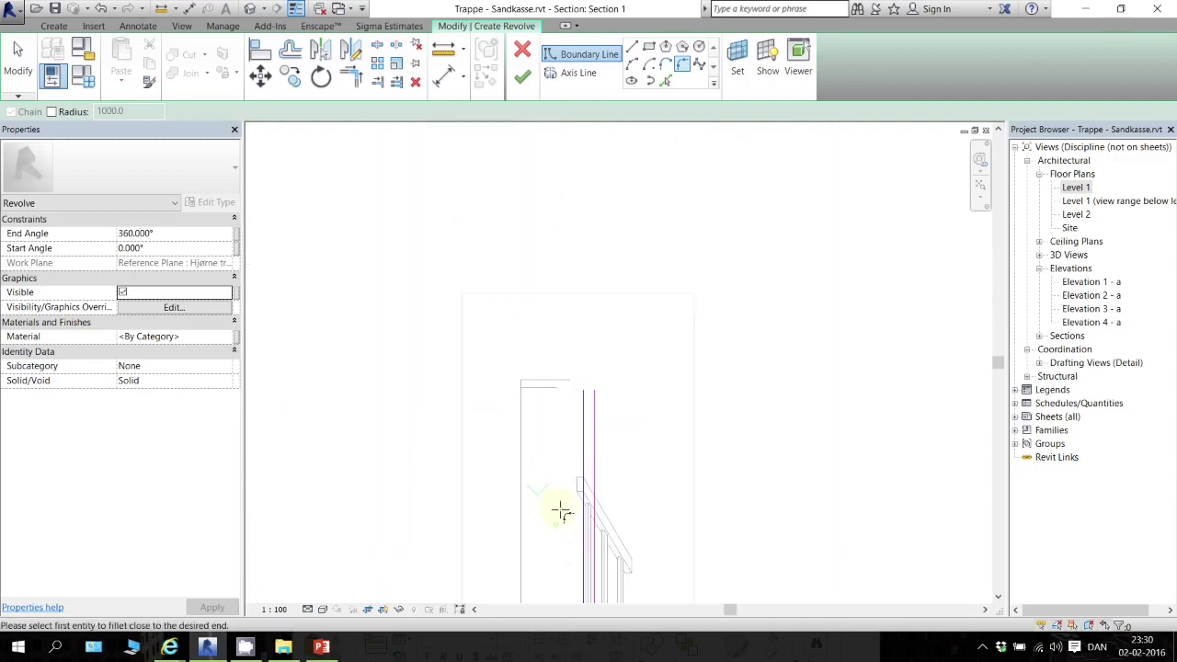
pyautogui.scroll(5, 561, 513)
pyautogui.press('Escape')
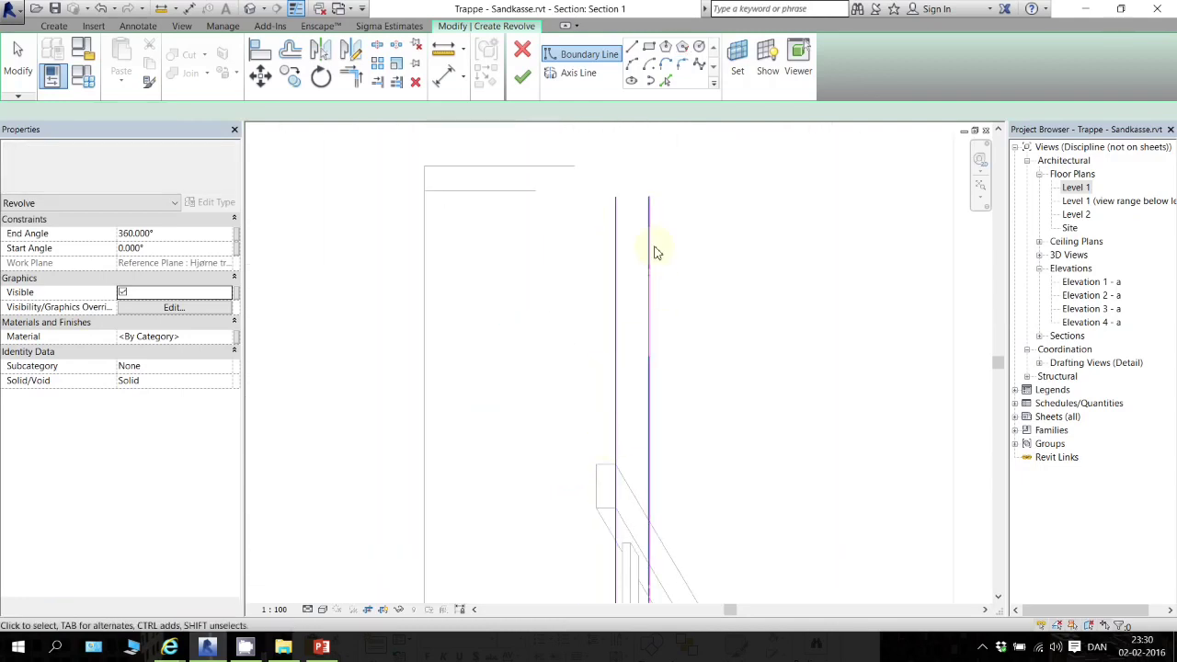
pyautogui.click(650, 216)
pyautogui.moveTo(650, 216); pyautogui.dragTo(642, 363)
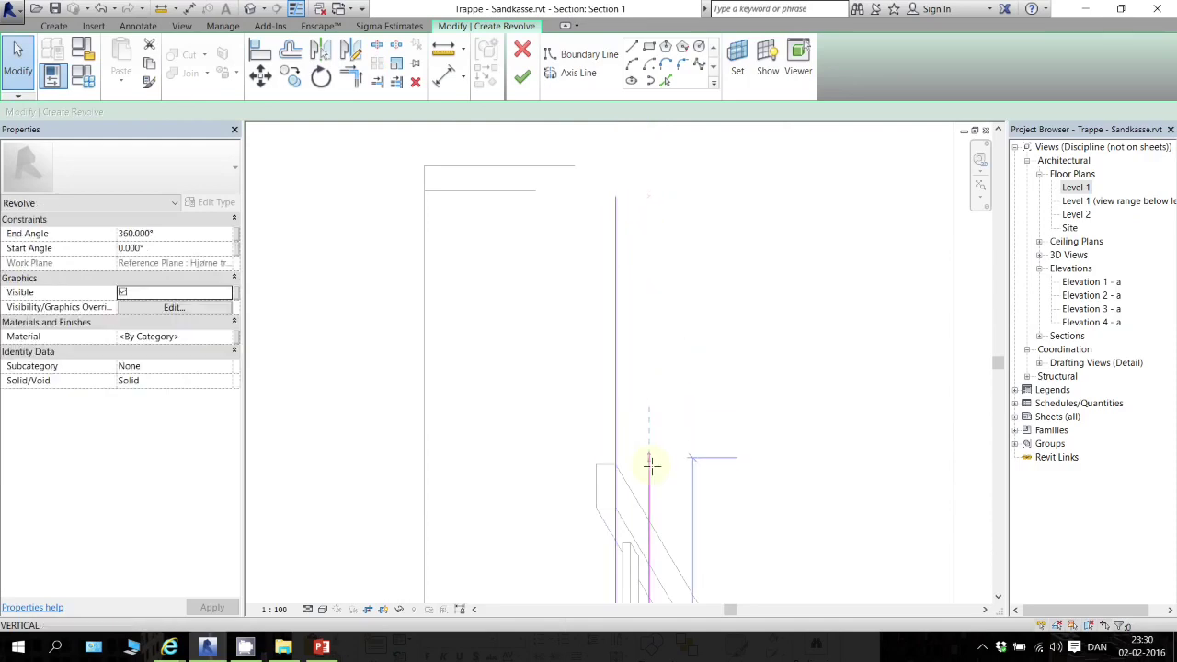
pyautogui.moveTo(651, 466); pyautogui.dragTo(649, 441)
pyautogui.click(696, 308)
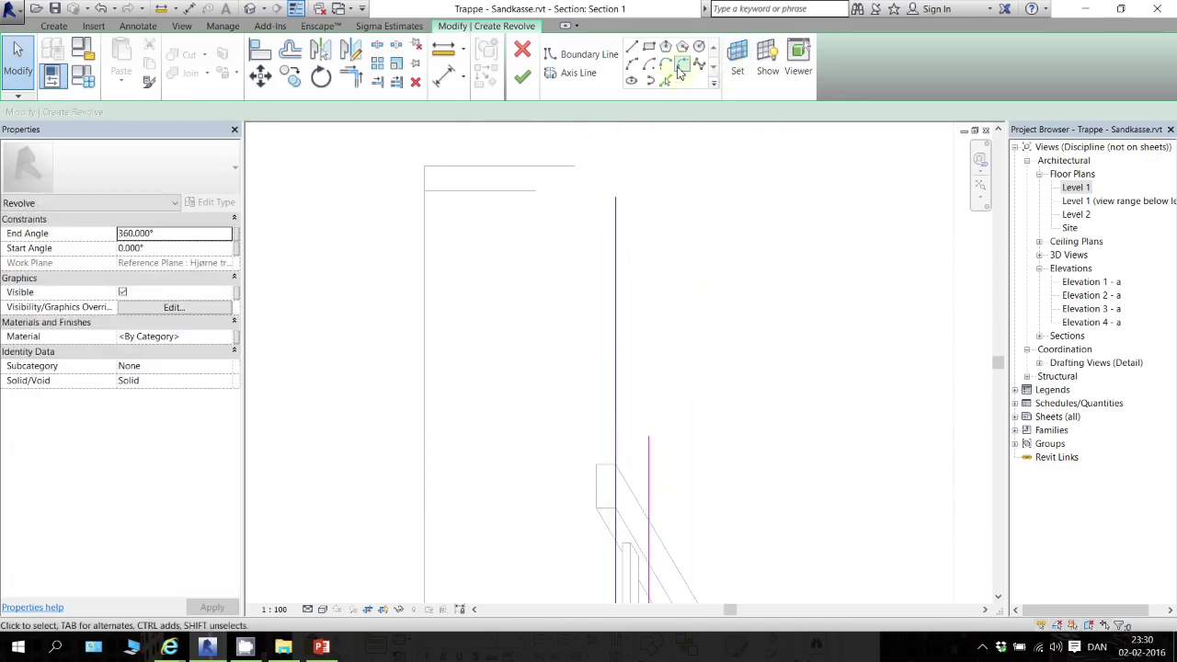
# Draw a small tangent end arc from the vertical boundary line's upper end, curving inward toward the revolve axis
pyautogui.click(681, 67)
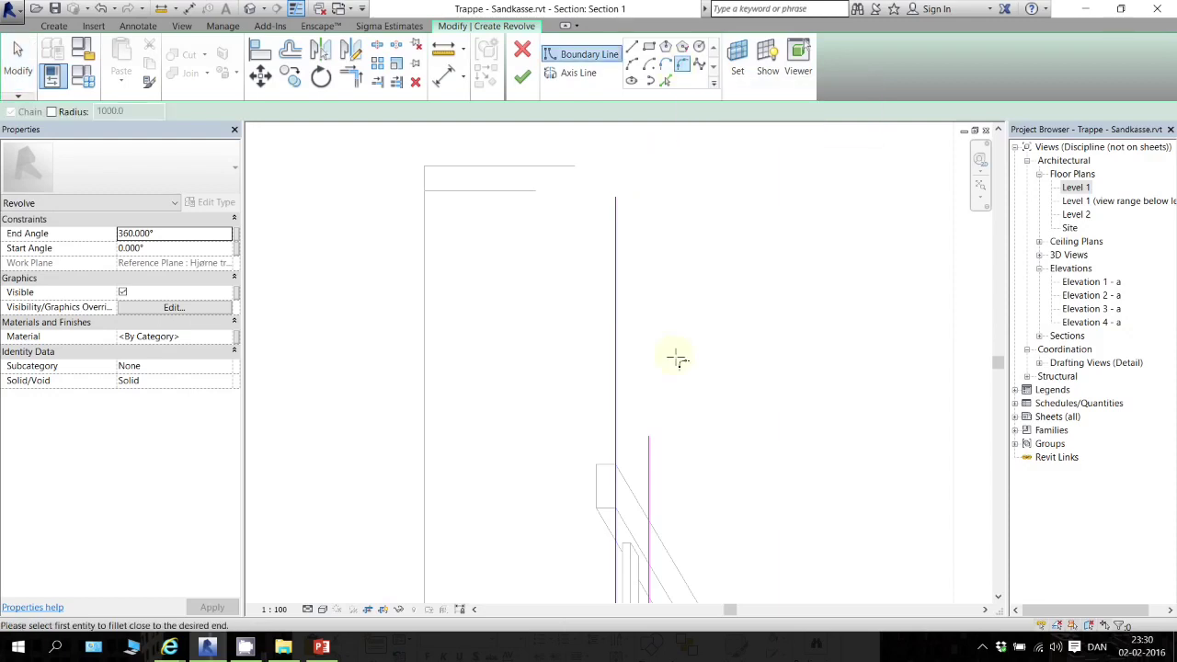
pyautogui.click(666, 66)
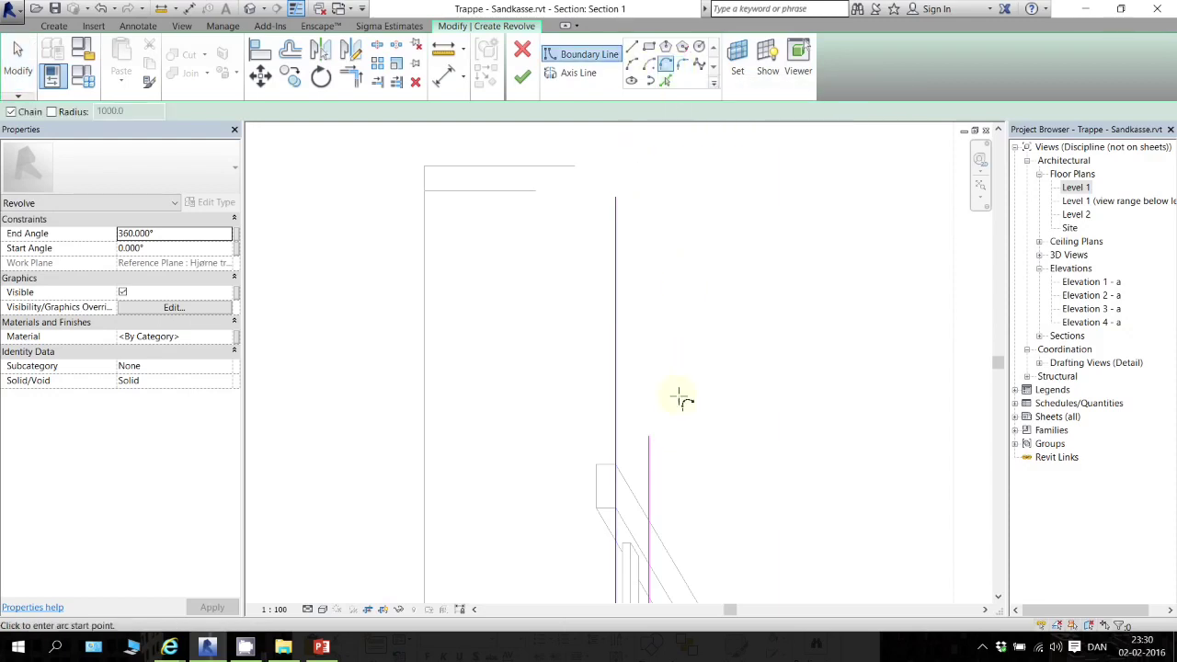
pyautogui.click(648, 435)
pyautogui.click(694, 167)
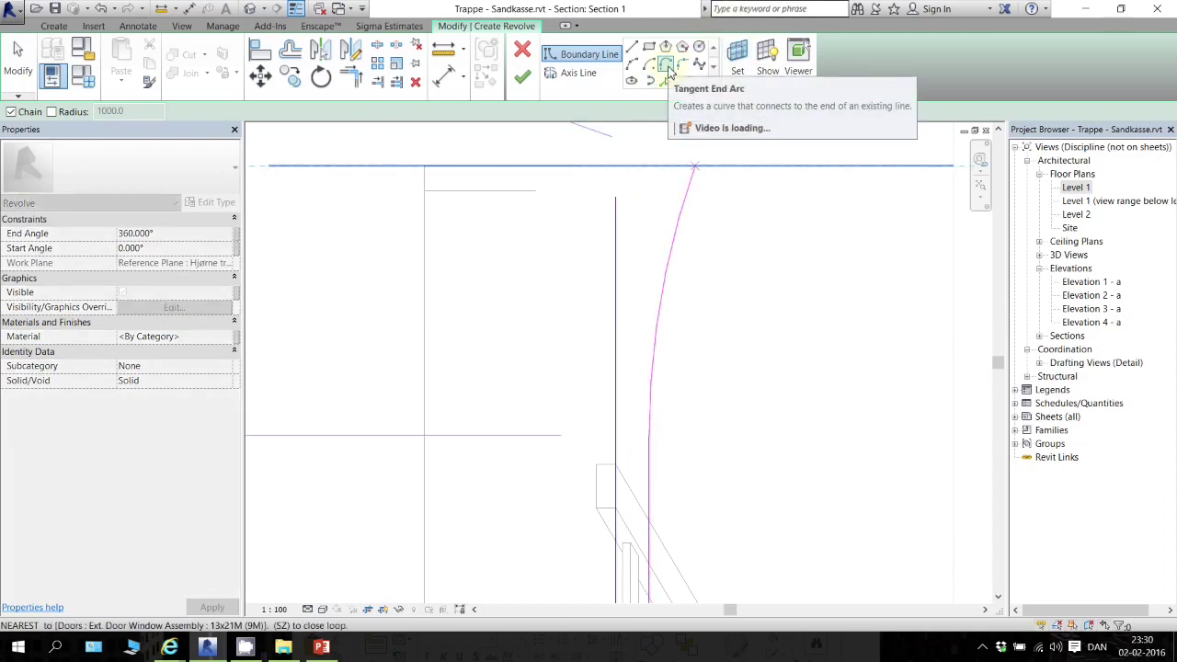
pyautogui.scroll(5, 678, 266)
pyautogui.click(648, 430)
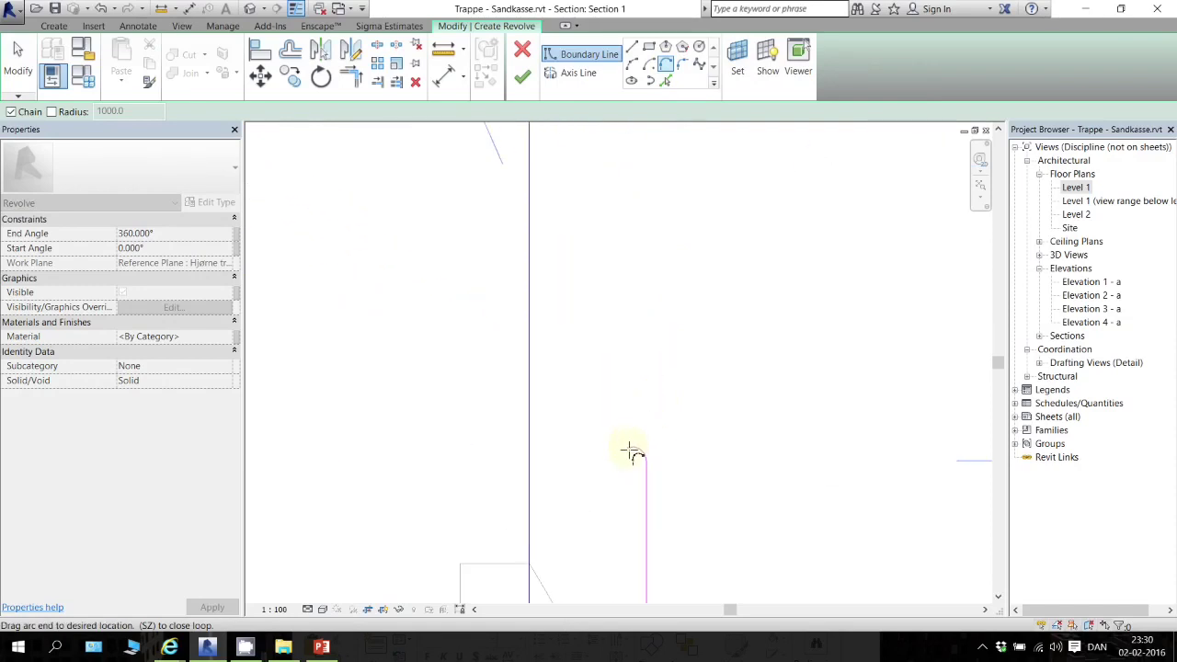
pyautogui.scroll(-3, 631, 452)
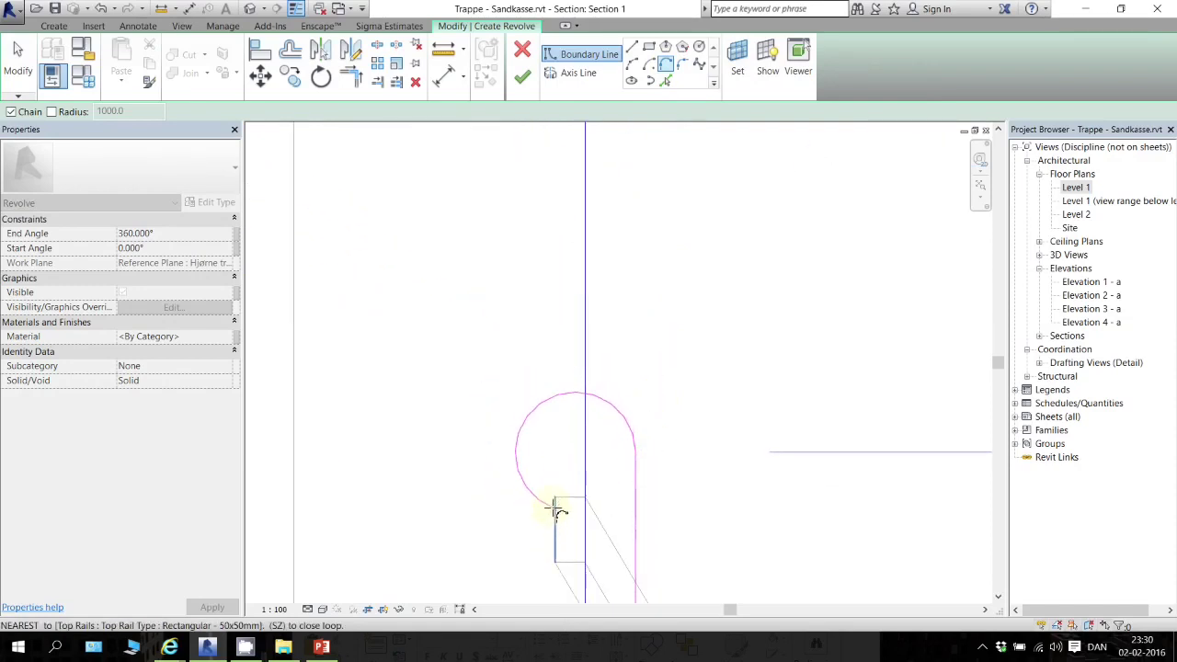
pyautogui.scroll(-2, 556, 504)
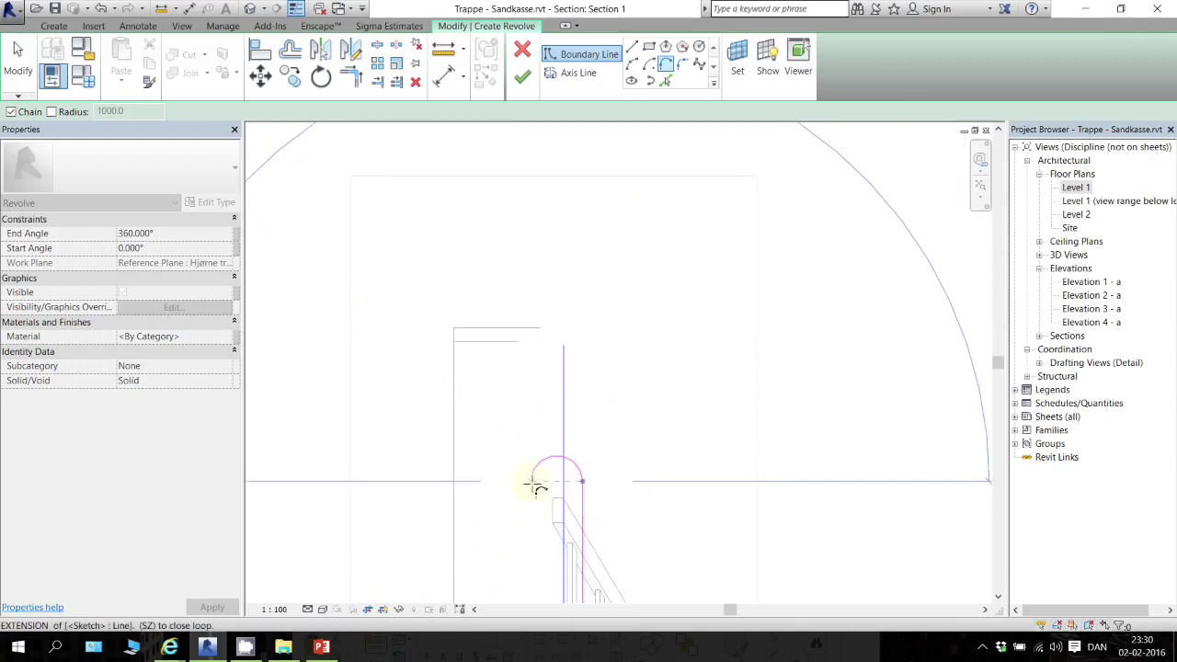
pyautogui.scroll(-4, 547, 494)
pyautogui.scroll(2, 579, 541)
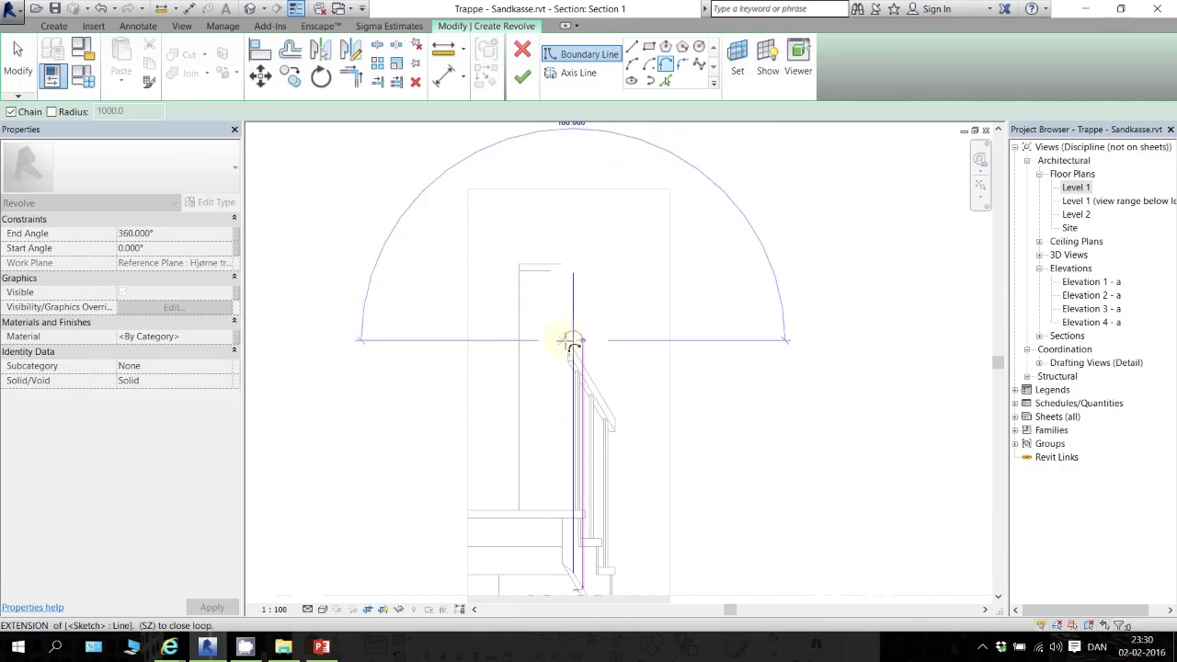
pyautogui.scroll(3, 585, 373)
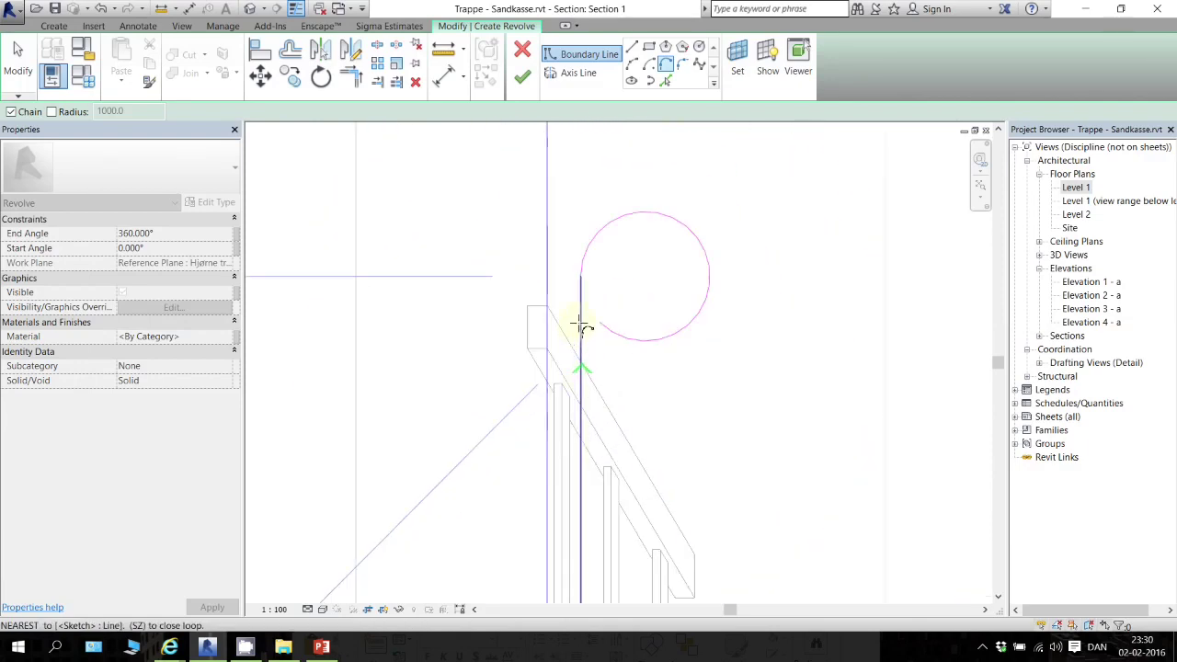
pyautogui.scroll(-4, 644, 386)
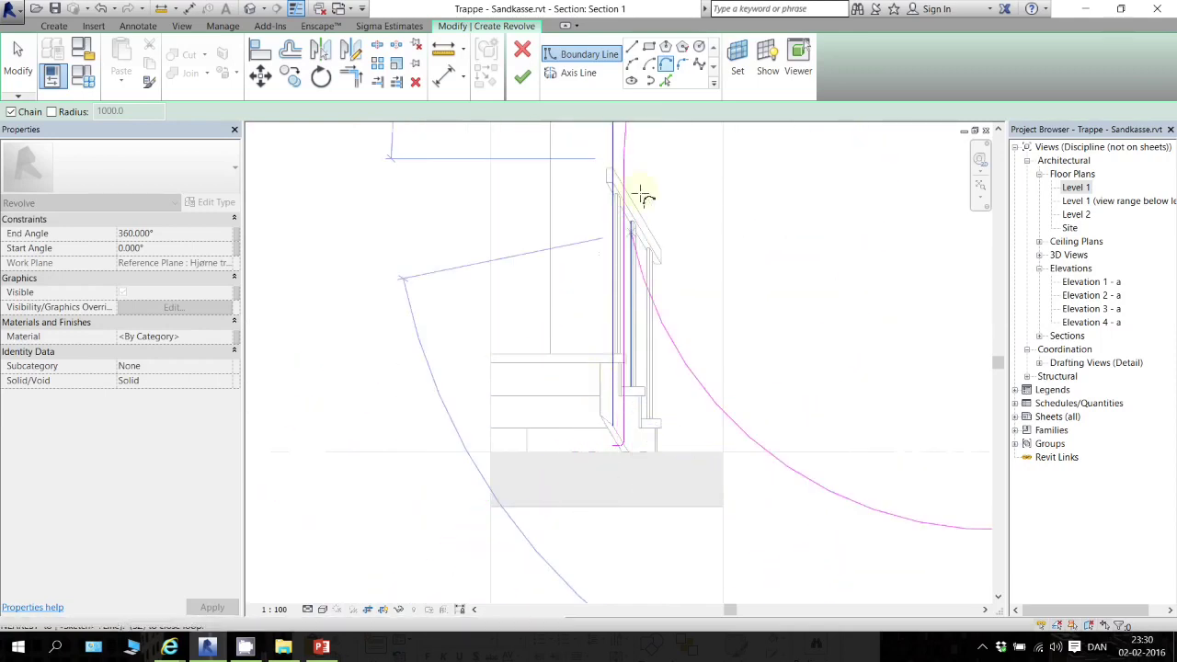
pyautogui.moveTo(640, 190); pyautogui.dragTo(659, 299, button='middle')
pyautogui.scroll(5, 638, 334)
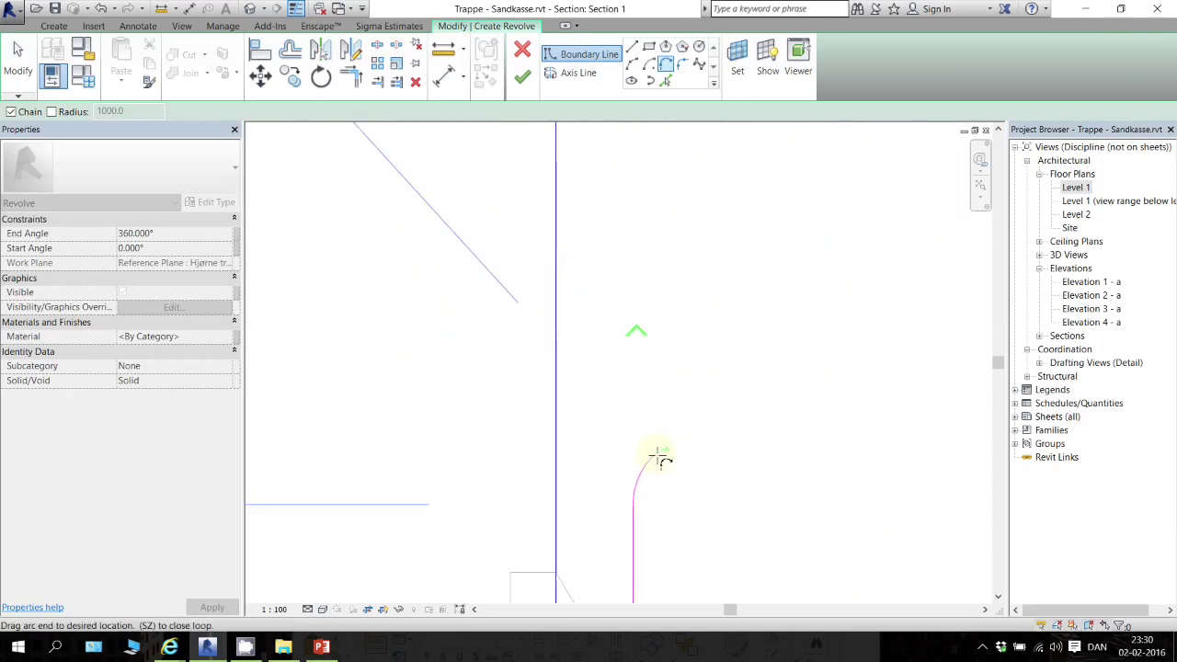
pyautogui.click(619, 482)
pyautogui.scroll(-2, 615, 283)
pyautogui.scroll(-3, 564, 343)
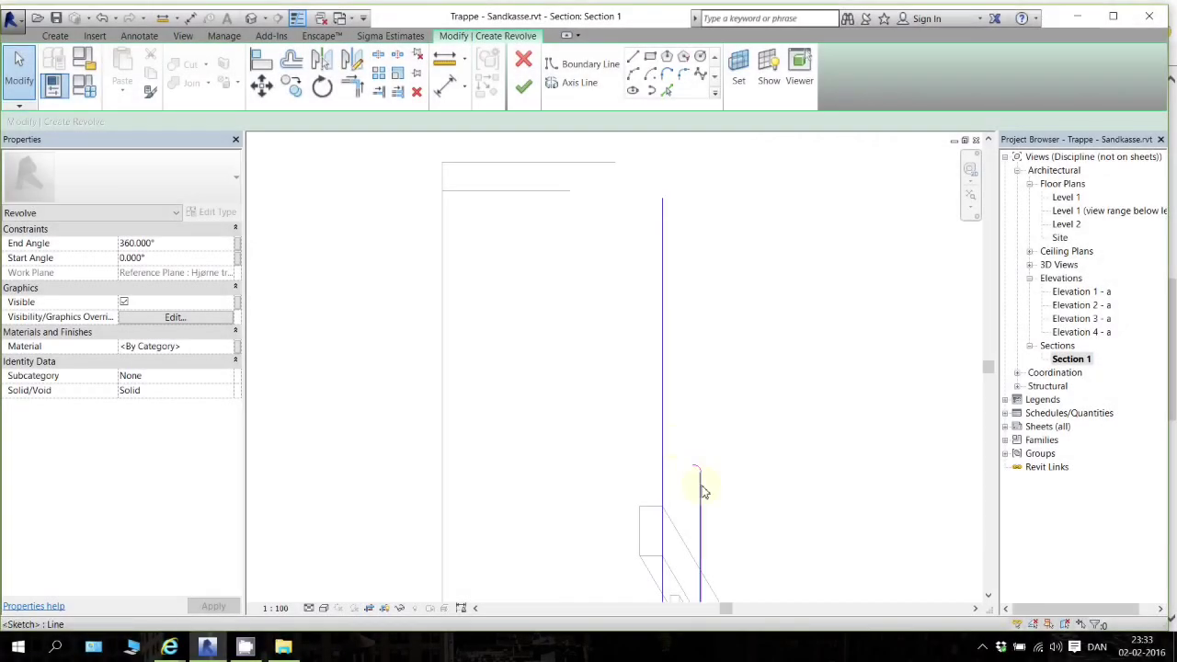
# Continue the post profile upward with chained tangent end arcs forming a concave neck, a rounded ring, a second neck and a larger bulge
pyautogui.scroll(5, 698, 483)
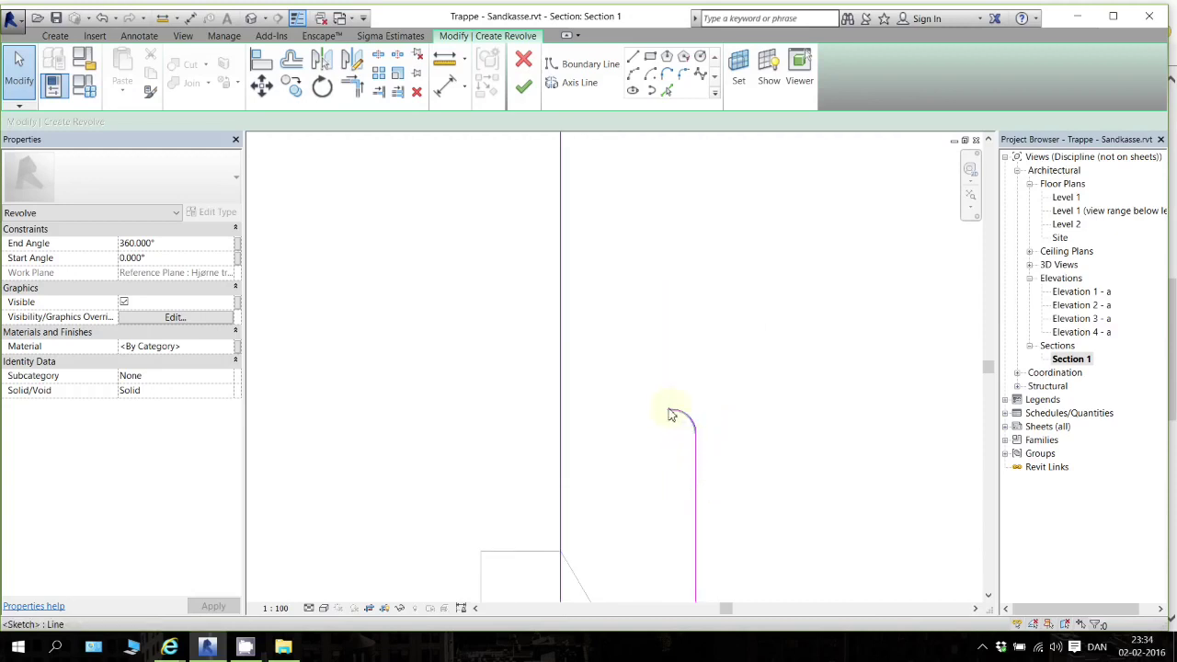
pyautogui.click(666, 75)
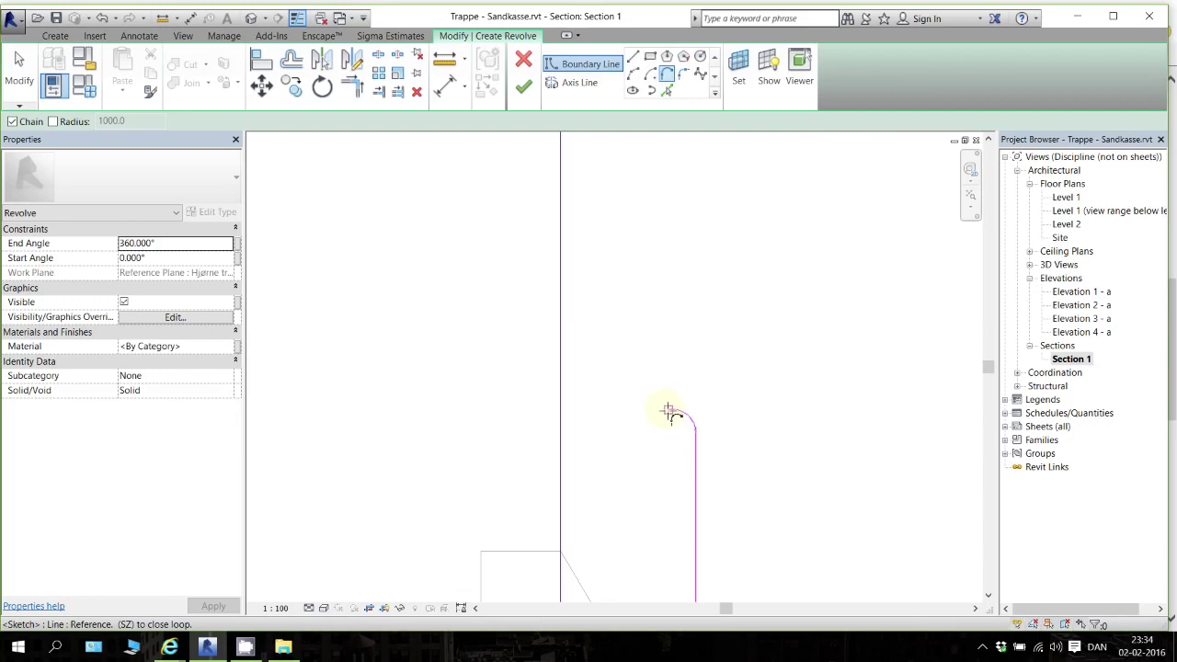
pyautogui.click(669, 413)
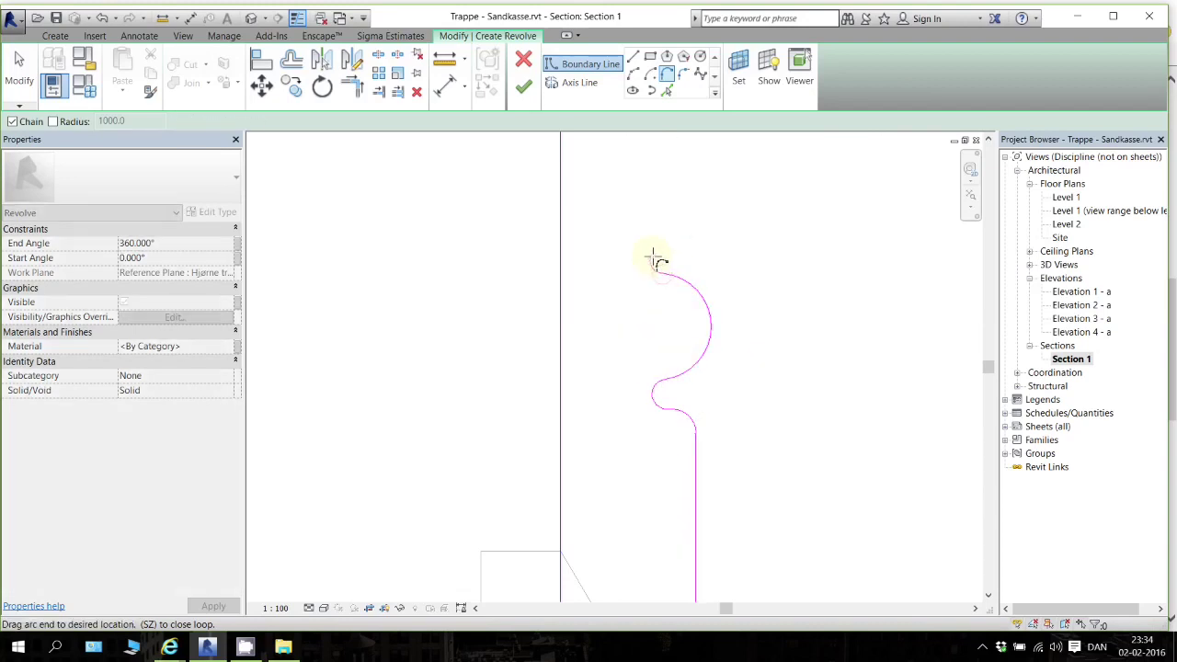
pyautogui.scroll(3, 658, 262)
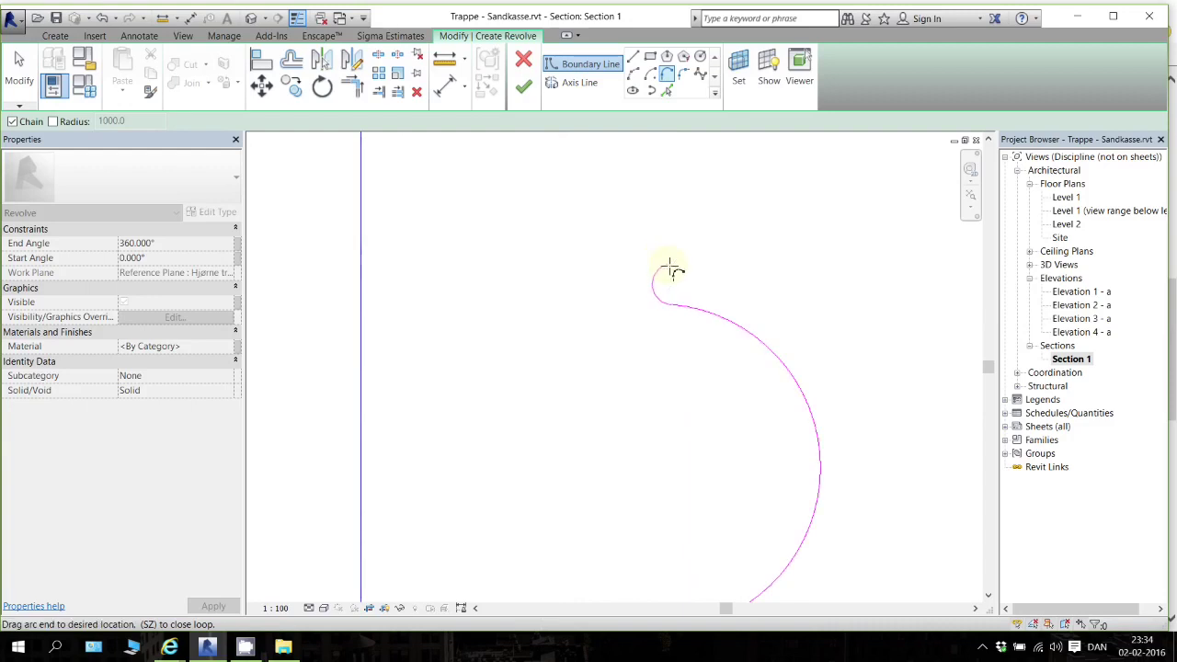
pyautogui.click(669, 267)
pyautogui.scroll(2, 748, 236)
pyautogui.scroll(-3, 748, 242)
pyautogui.scroll(-4, 750, 241)
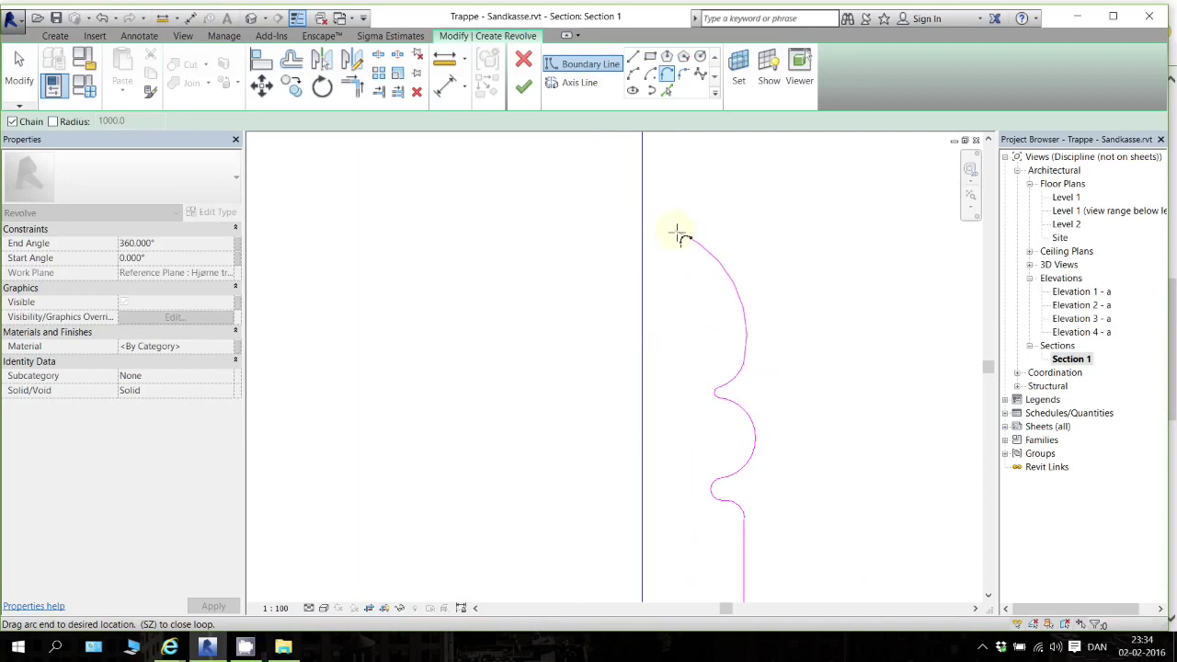
pyautogui.scroll(2, 674, 228)
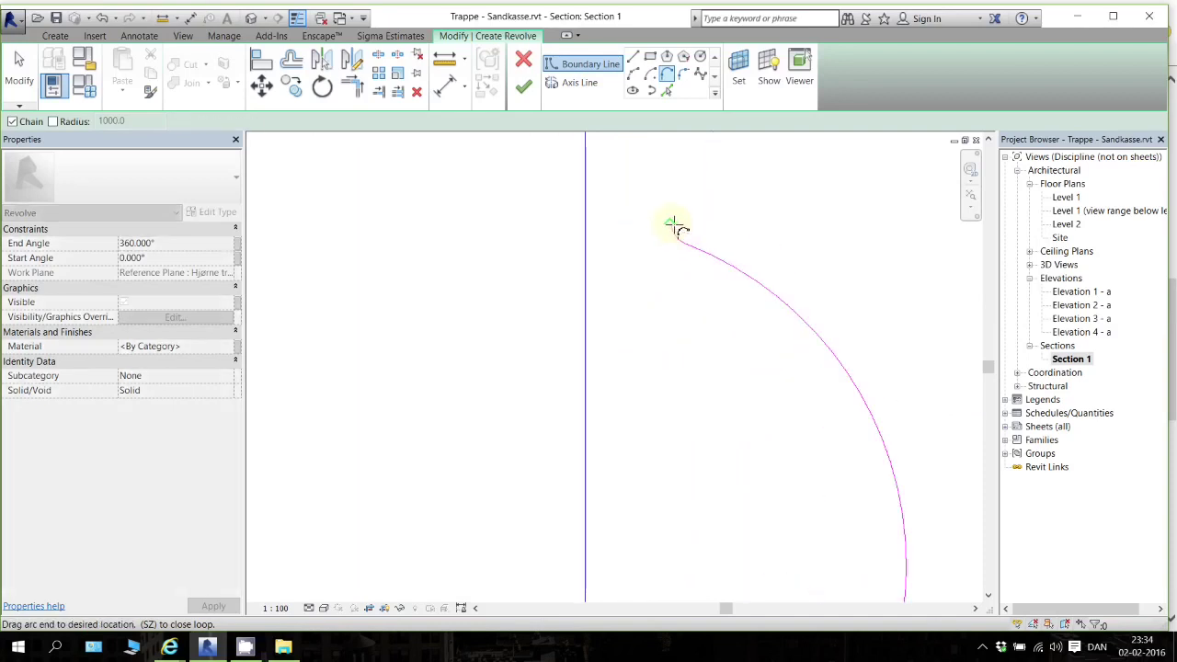
# Complete the profile's top with tangent arcs forming a small neck and rounded knob that ends on the revolve axis
pyautogui.click(685, 230)
pyautogui.scroll(1, 696, 140)
pyautogui.scroll(2, 696, 156)
pyautogui.scroll(-6, 689, 184)
pyautogui.scroll(-1, 686, 204)
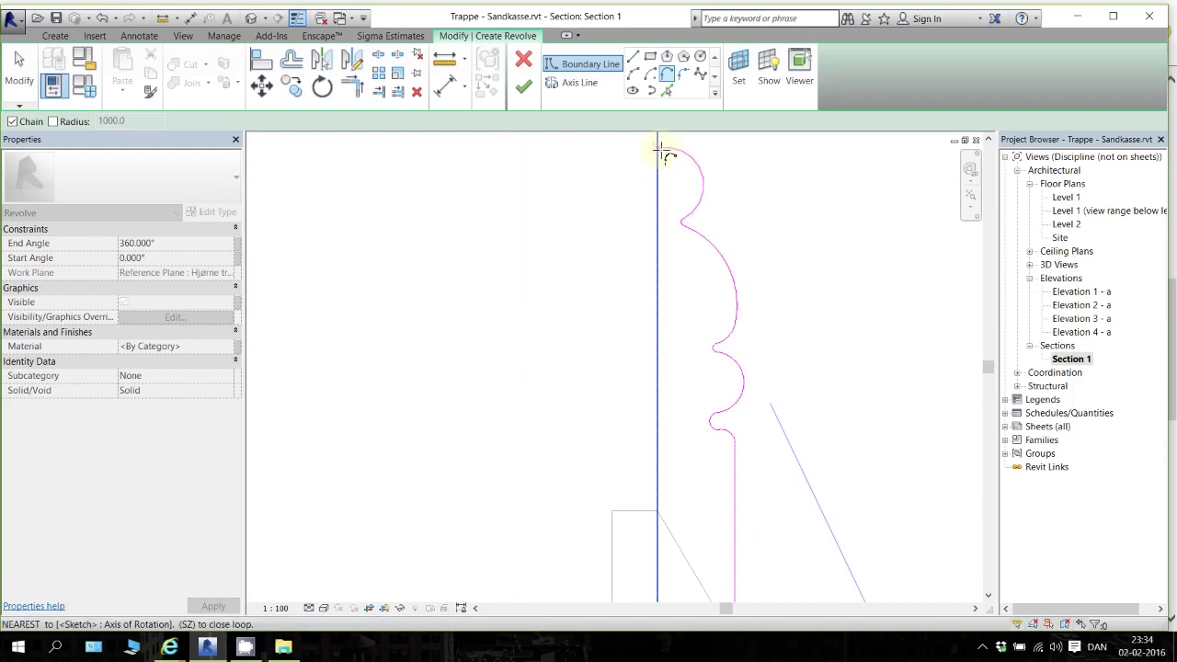
pyautogui.moveTo(659, 138); pyautogui.dragTo(674, 286, button='middle')
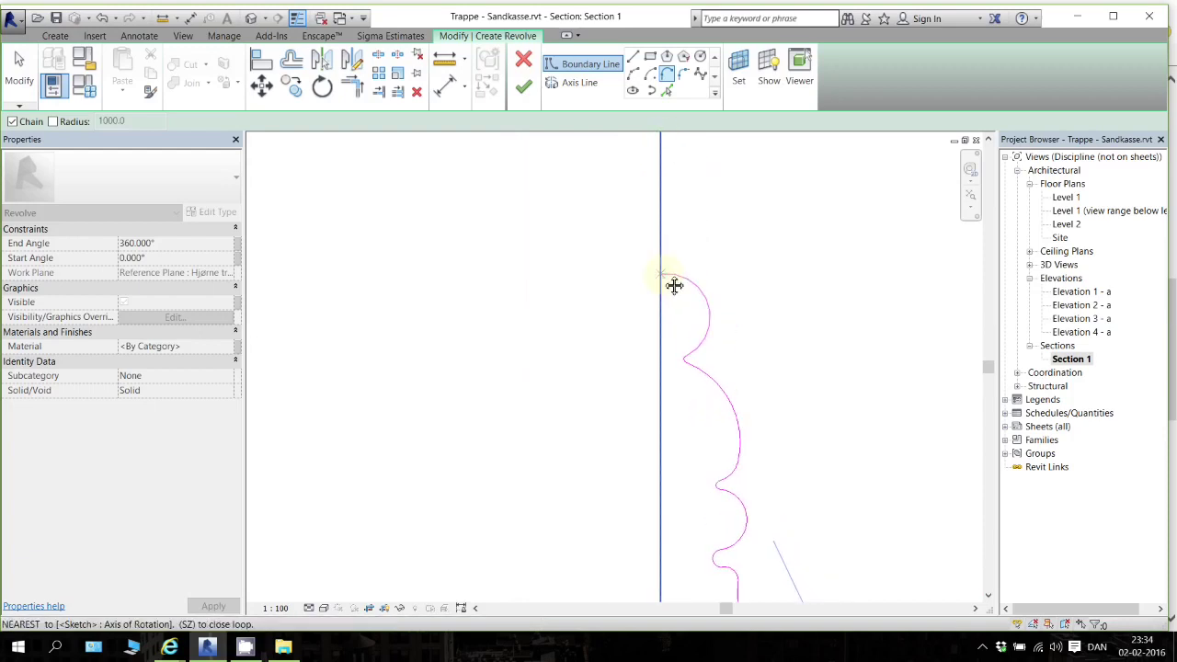
pyautogui.press('Escape')
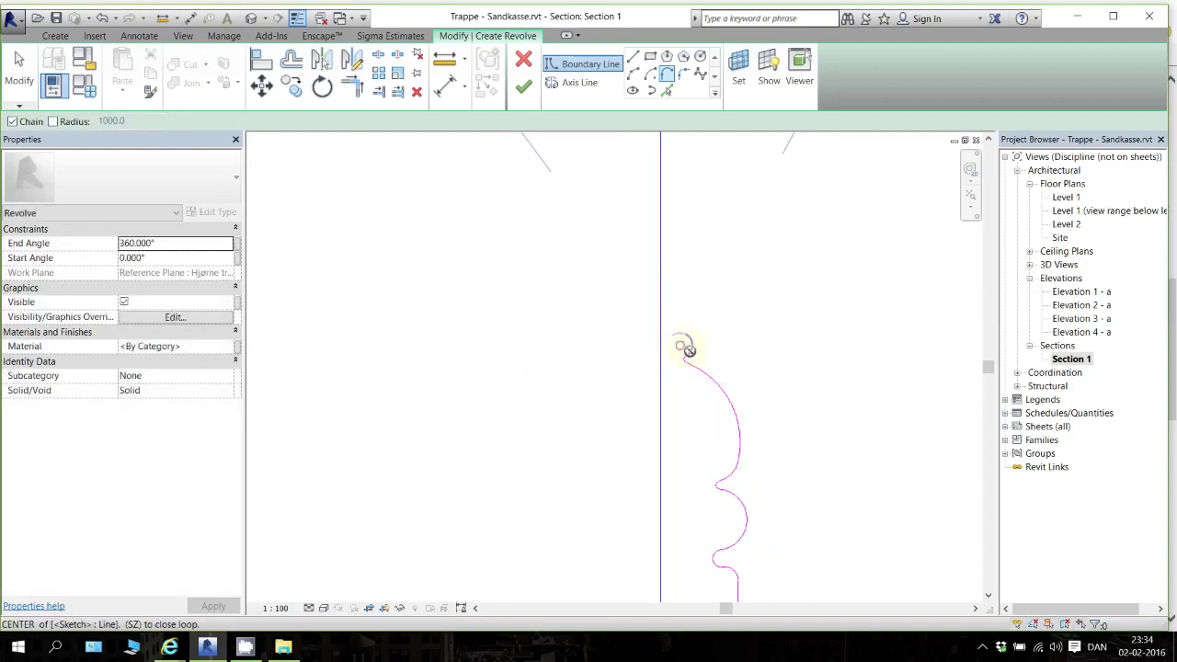
pyautogui.scroll(2, 665, 337)
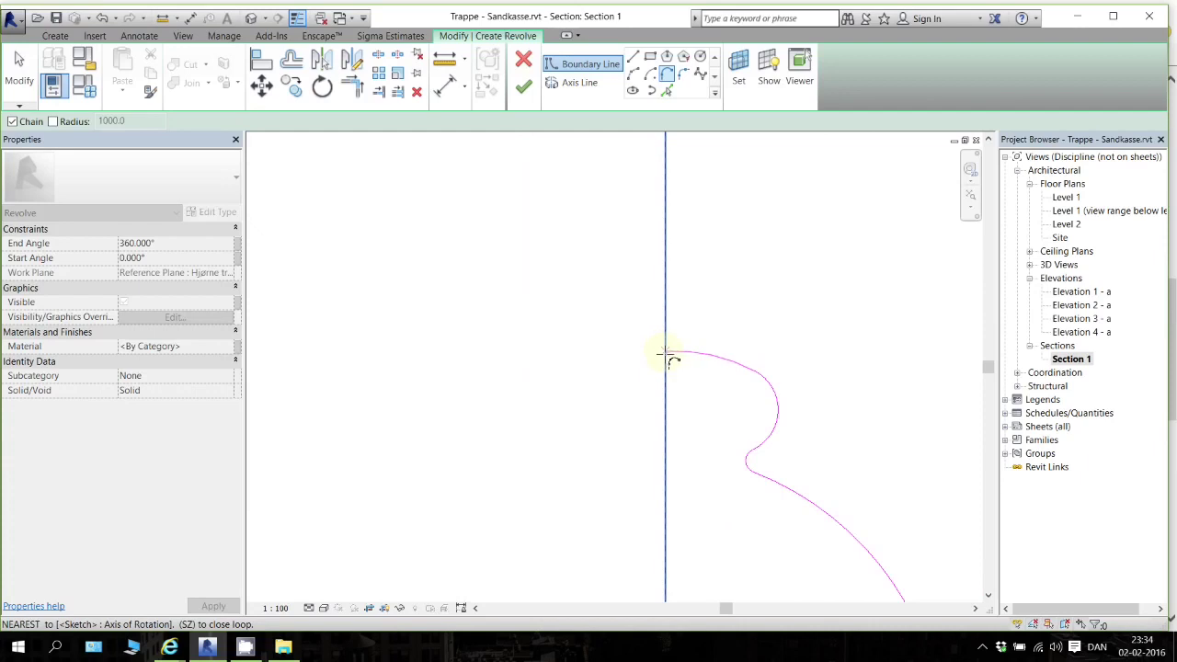
pyautogui.scroll(2, 669, 356)
pyautogui.scroll(-5, 641, 312)
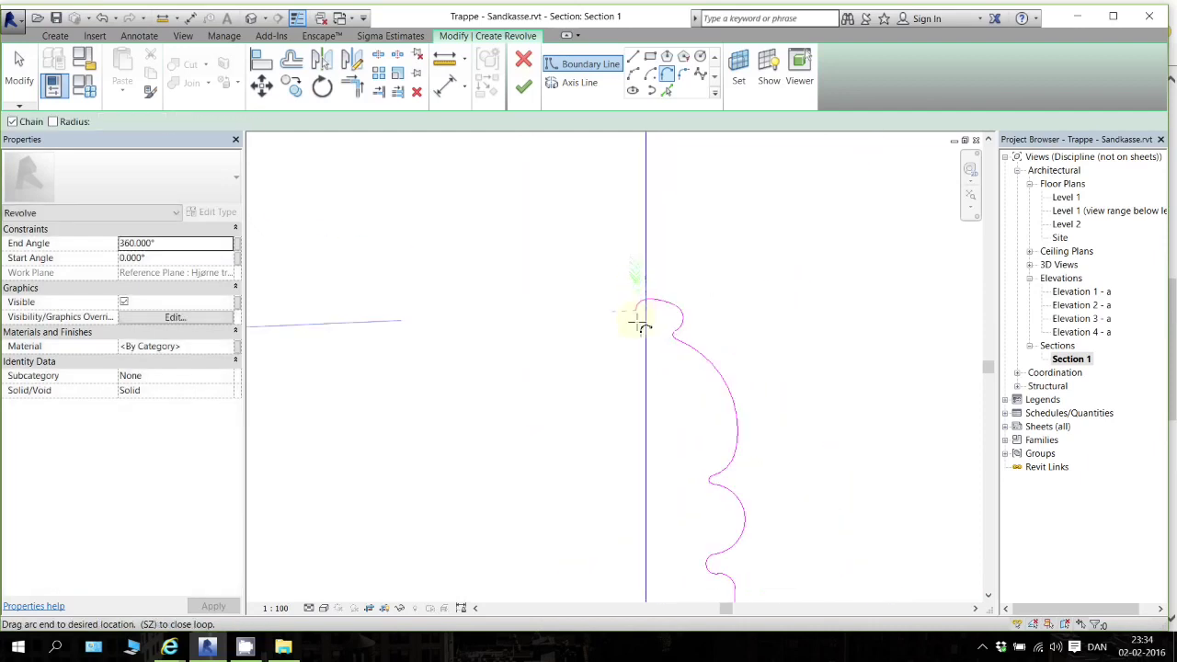
pyautogui.click(640, 324)
pyautogui.scroll(3, 634, 276)
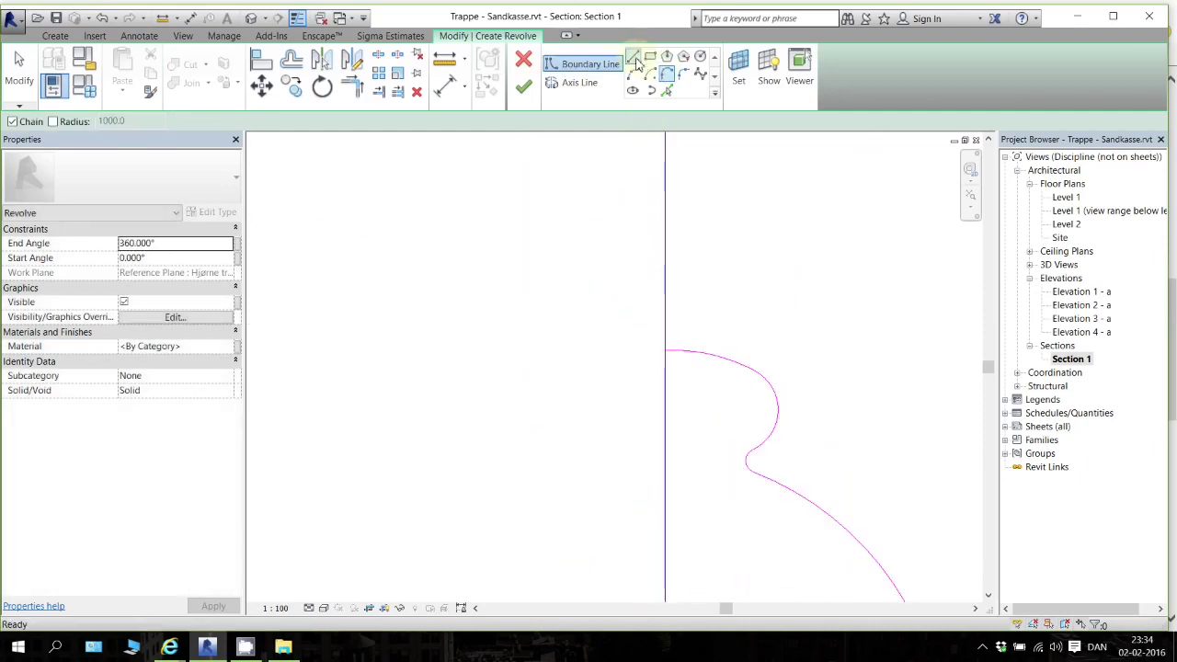
# Close the profile with a vertical boundary line along the axis from the knob's top to the inner end of the bottom line
pyautogui.click(668, 349)
pyautogui.scroll(-2, 688, 442)
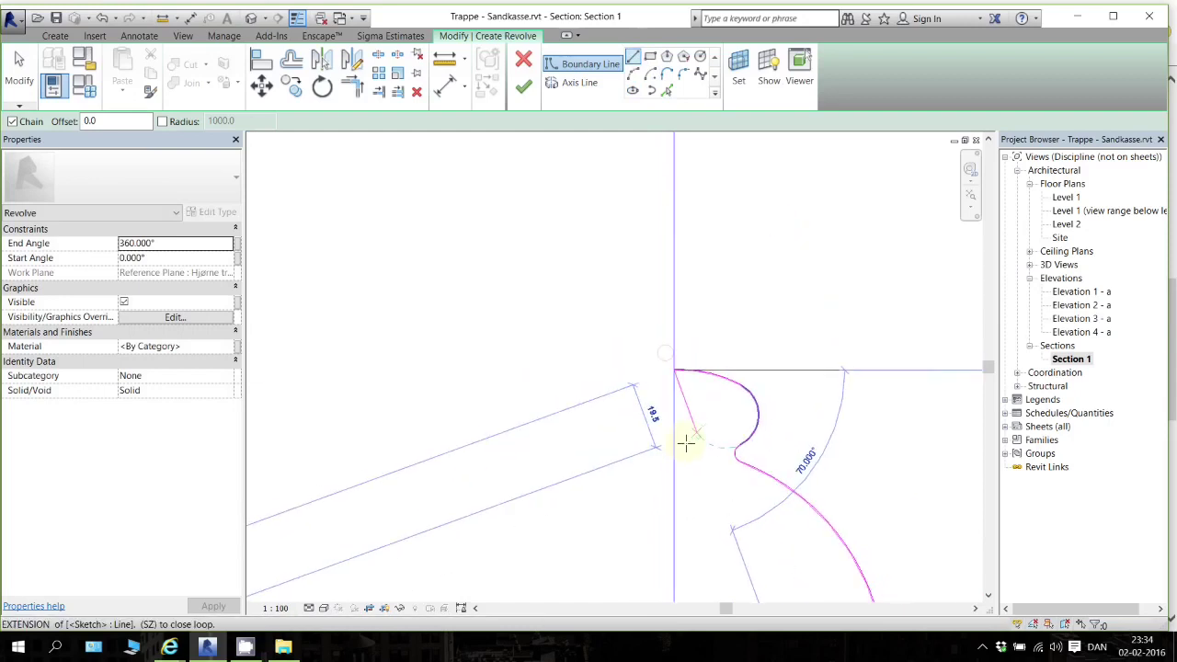
pyautogui.scroll(-3, 690, 478)
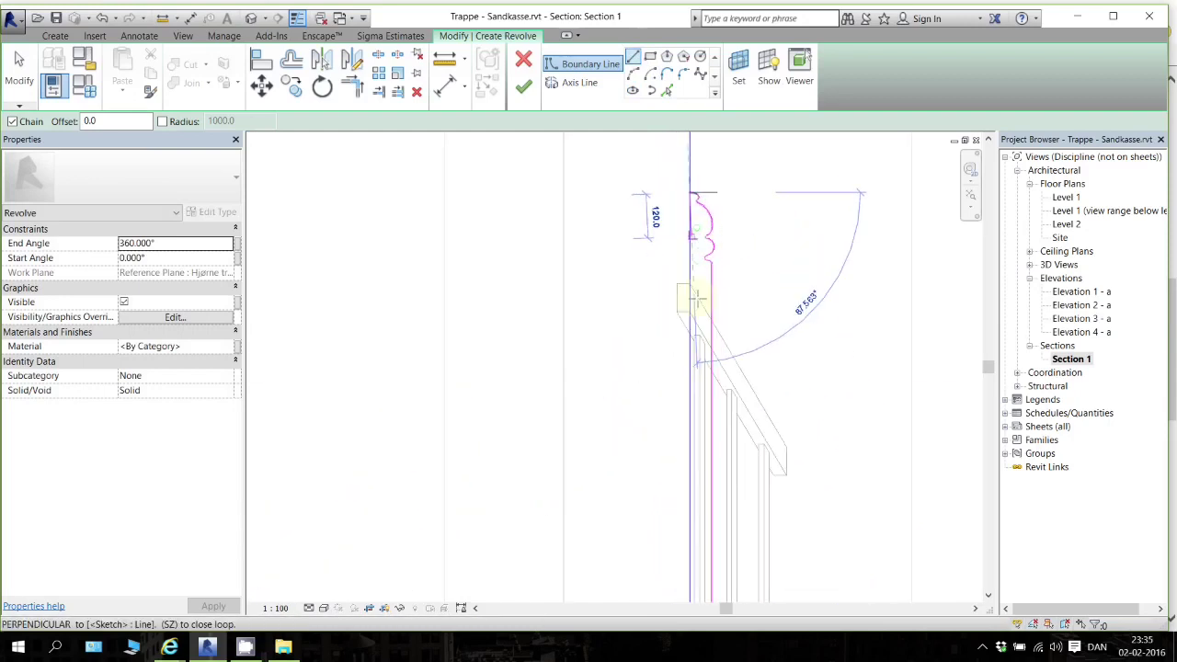
pyautogui.scroll(5, 680, 514)
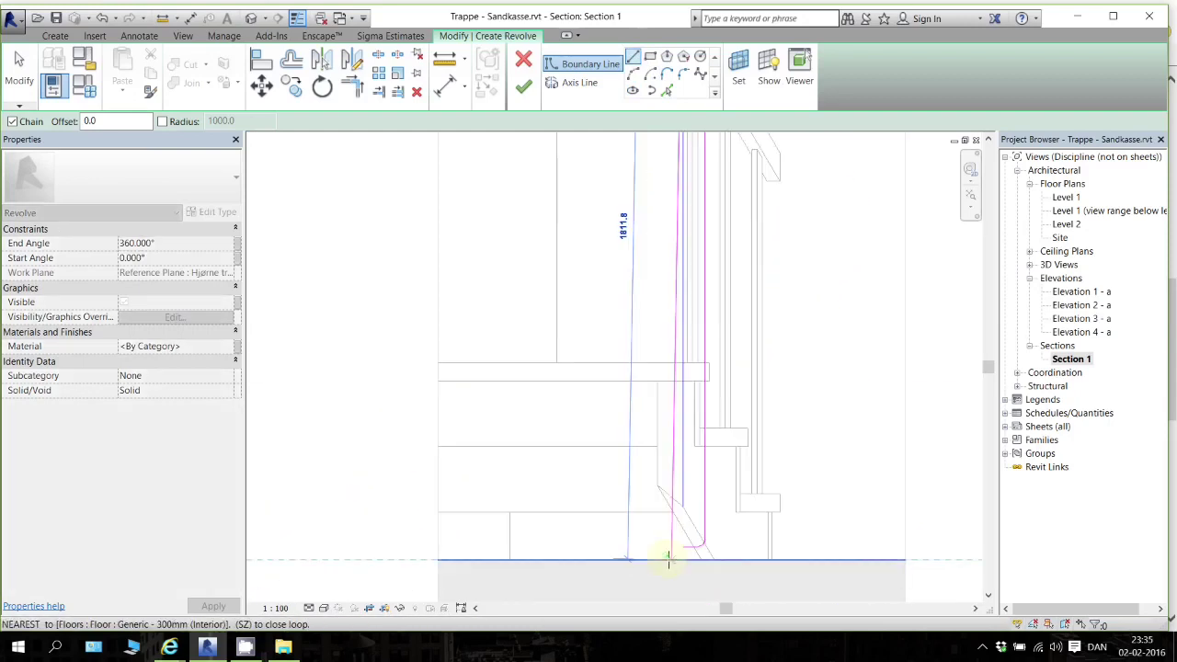
pyautogui.scroll(2, 676, 542)
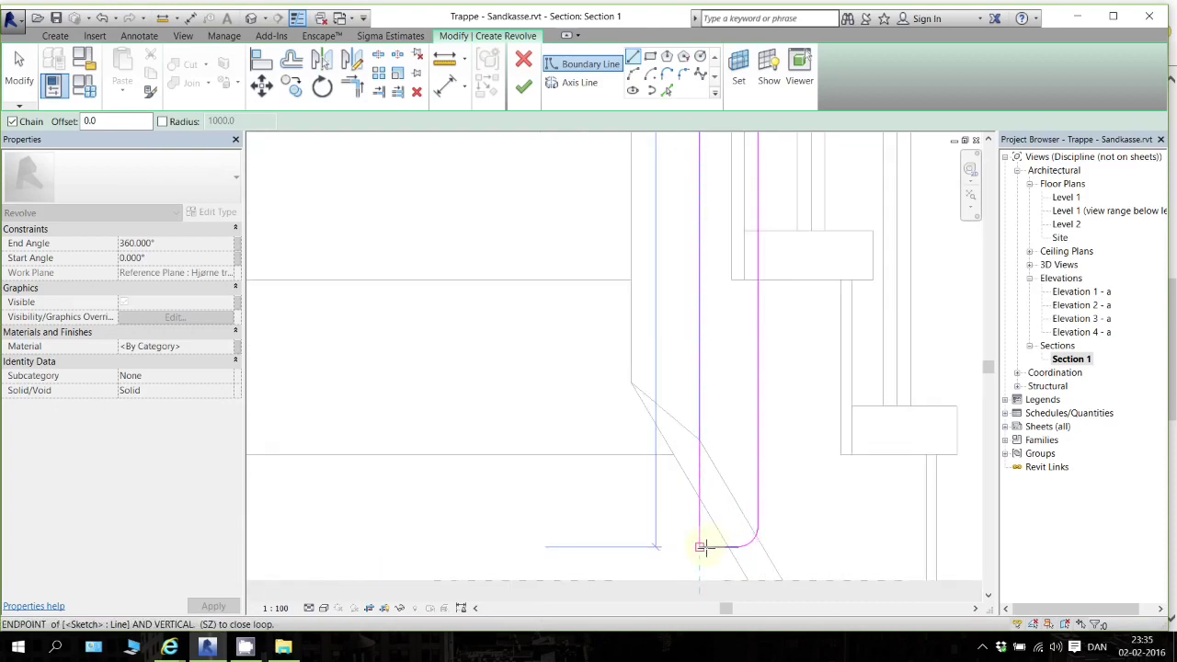
pyautogui.click(701, 546)
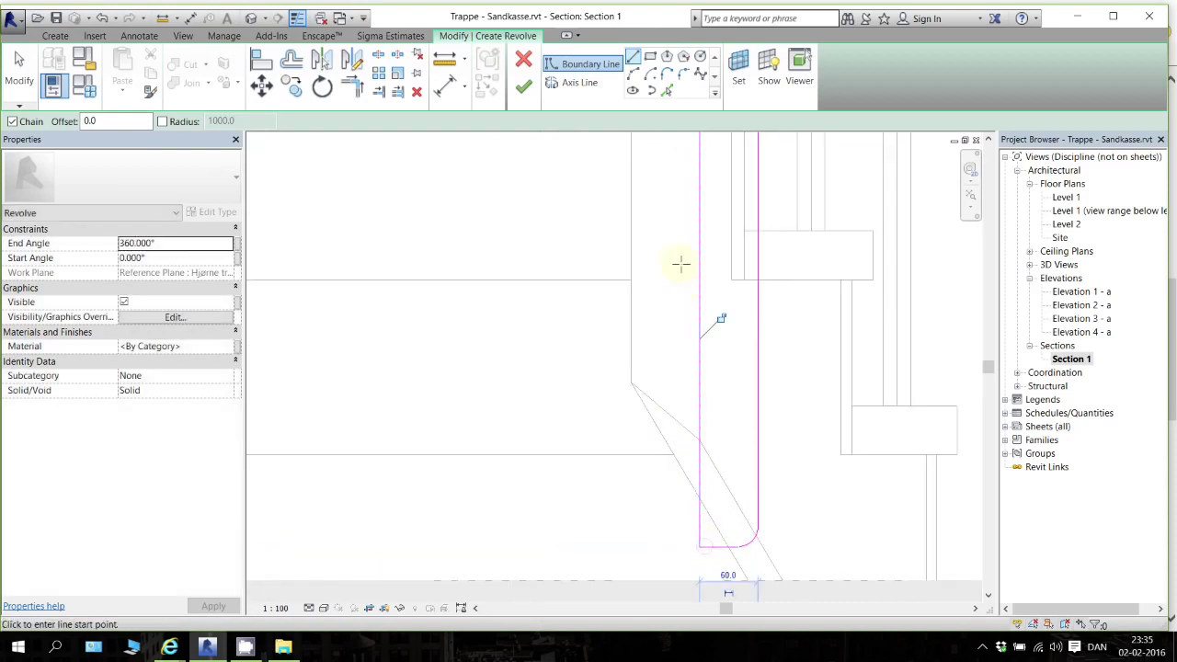
# Finish the Revolve sketch to create the solid corner post, and clear its selection
pyautogui.click(524, 87)
pyautogui.scroll(-3, 722, 363)
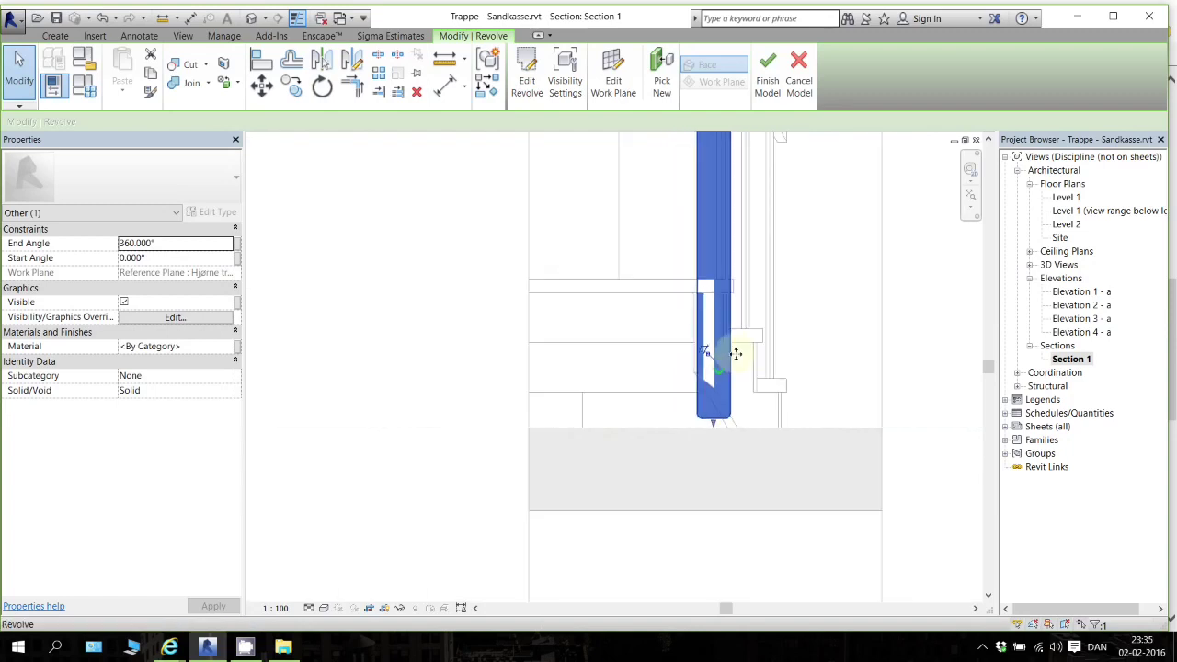
pyautogui.scroll(-3, 783, 304)
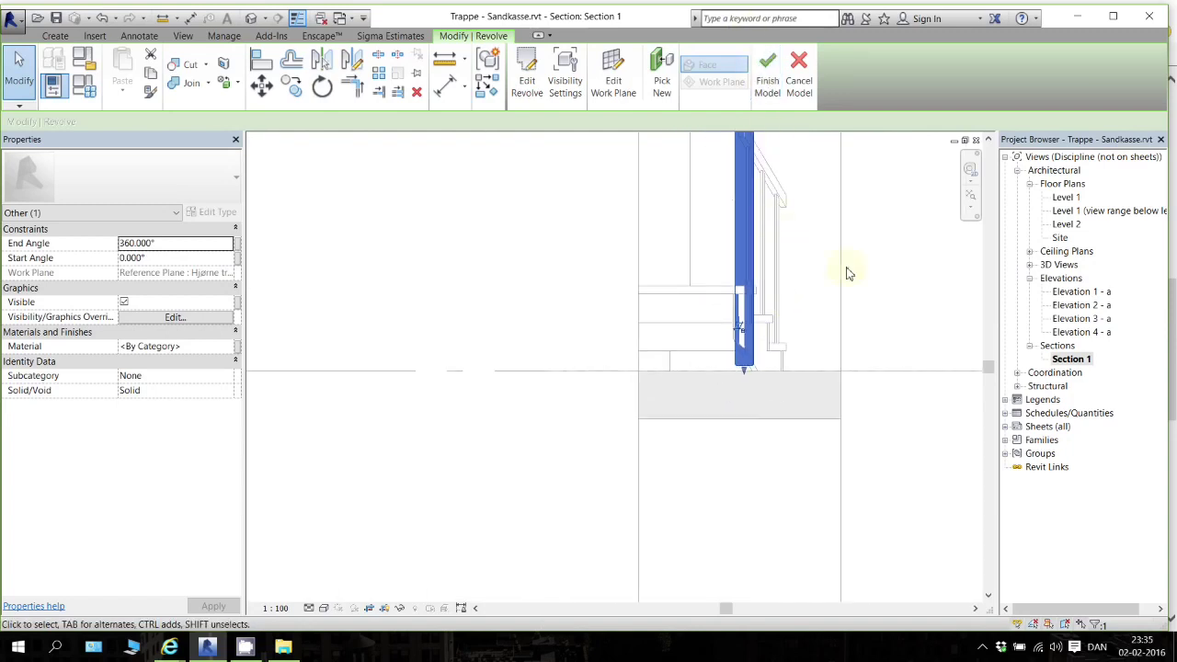
pyautogui.click(902, 293)
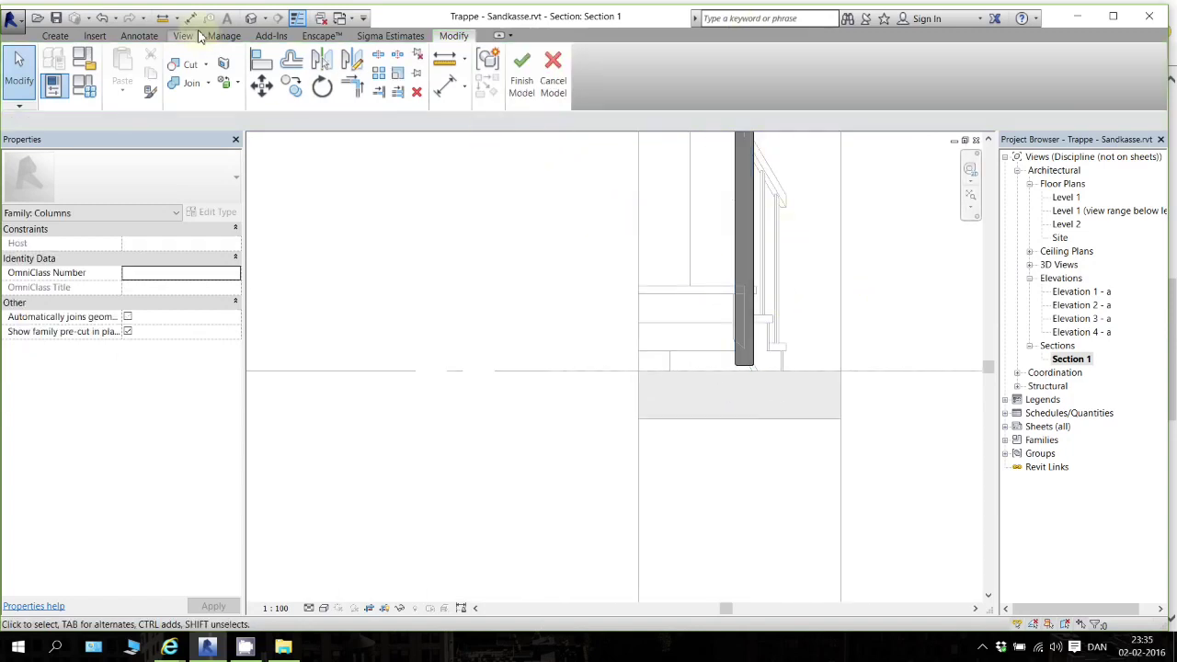
# Open the 3D view, orbit to the corner post's side and finish the in-place model
pyautogui.click(250, 19)
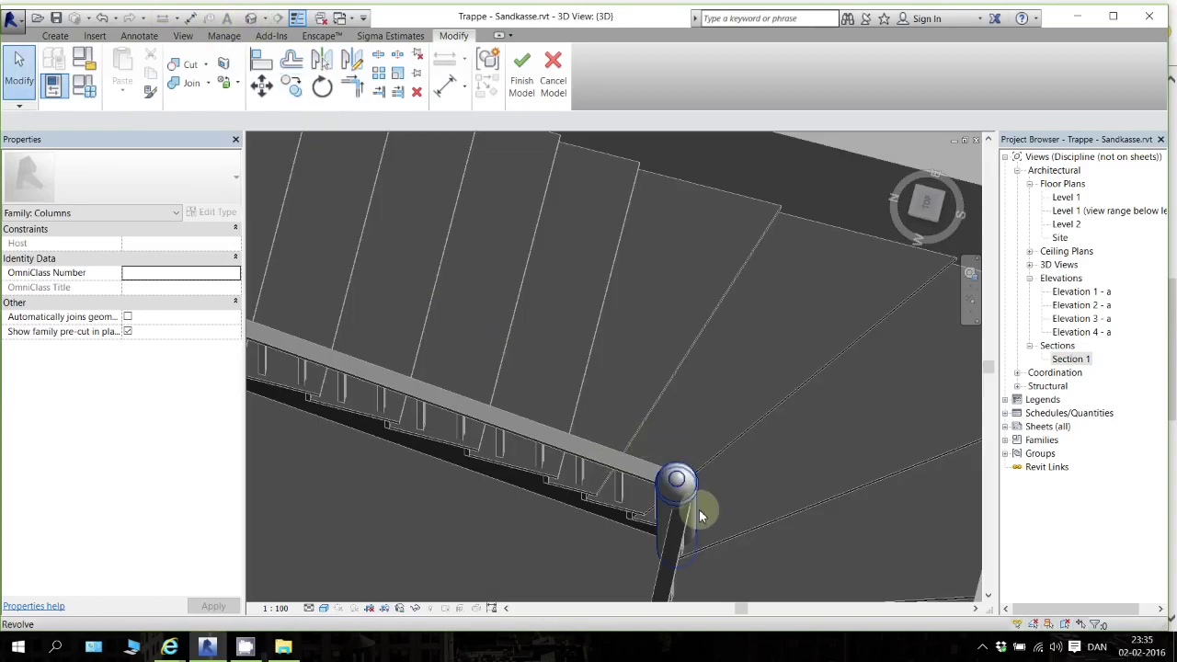
pyautogui.keyDown('shift'); pyautogui.moveTo(698, 507); pyautogui.dragTo(741, 294, button='middle'); pyautogui.keyUp('shift')
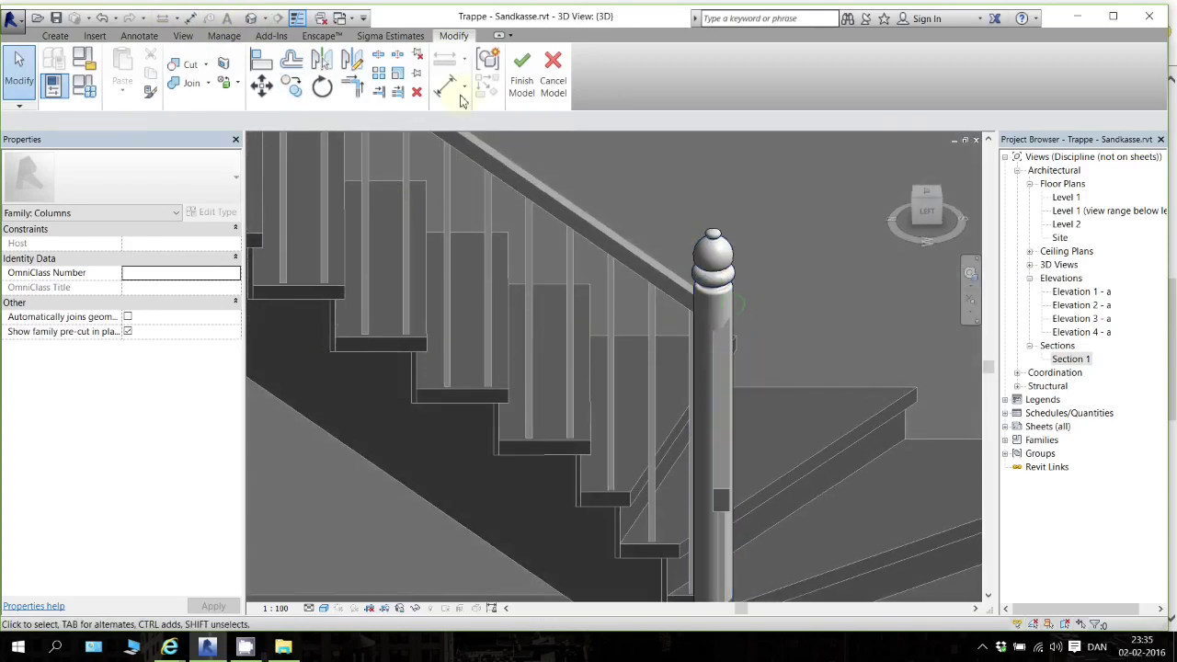
pyautogui.click(520, 75)
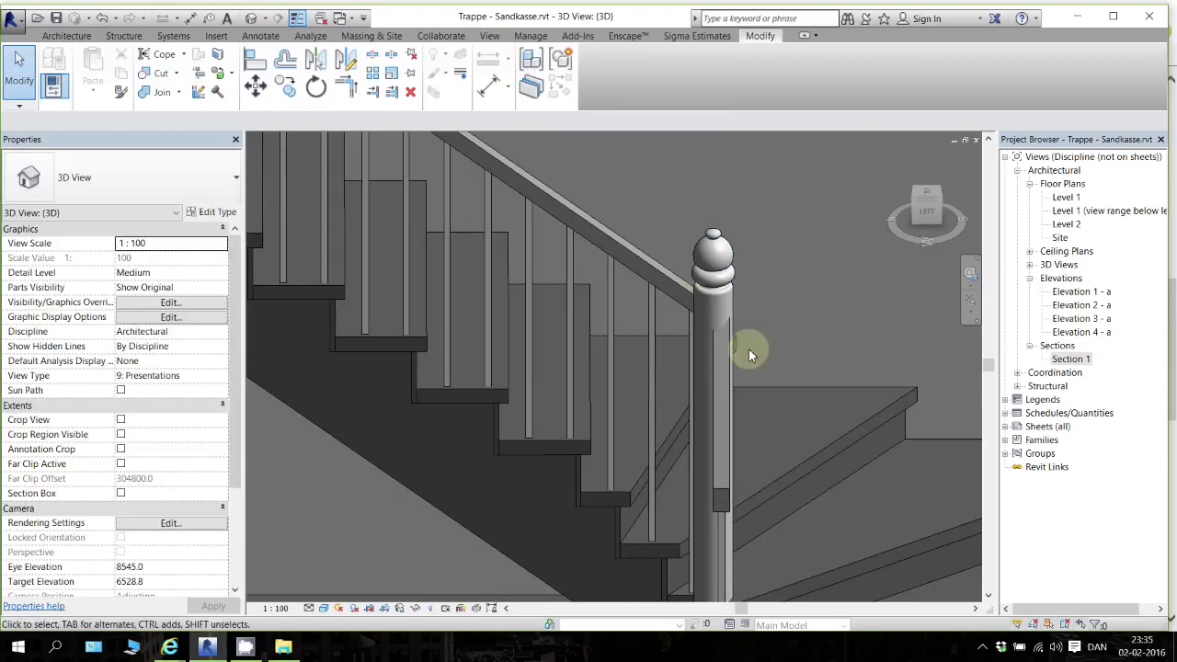
# Examine how the finished corner post meets the two railings and the winder steps in 3D
pyautogui.scroll(-3, 748, 355)
pyautogui.keyDown('shift'); pyautogui.moveTo(730, 395); pyautogui.dragTo(733, 457, button='middle'); pyautogui.keyUp('shift')
pyautogui.scroll(3, 738, 426)
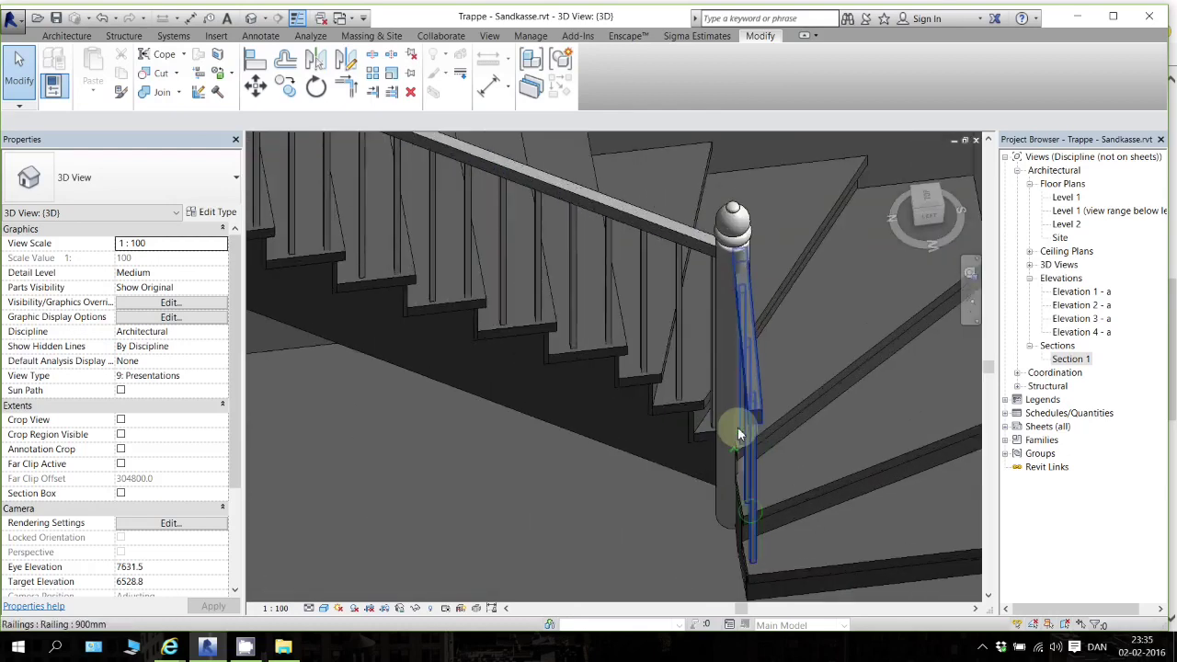
pyautogui.scroll(1, 737, 426)
pyautogui.scroll(-1, 730, 380)
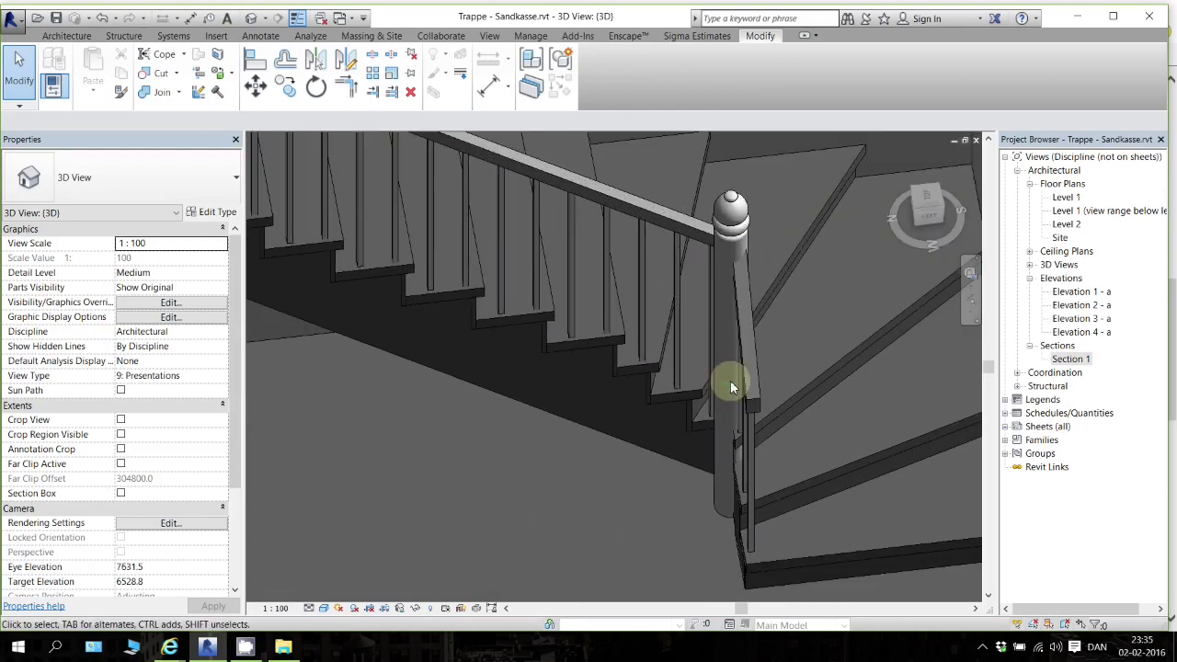
pyautogui.scroll(-1, 730, 380)
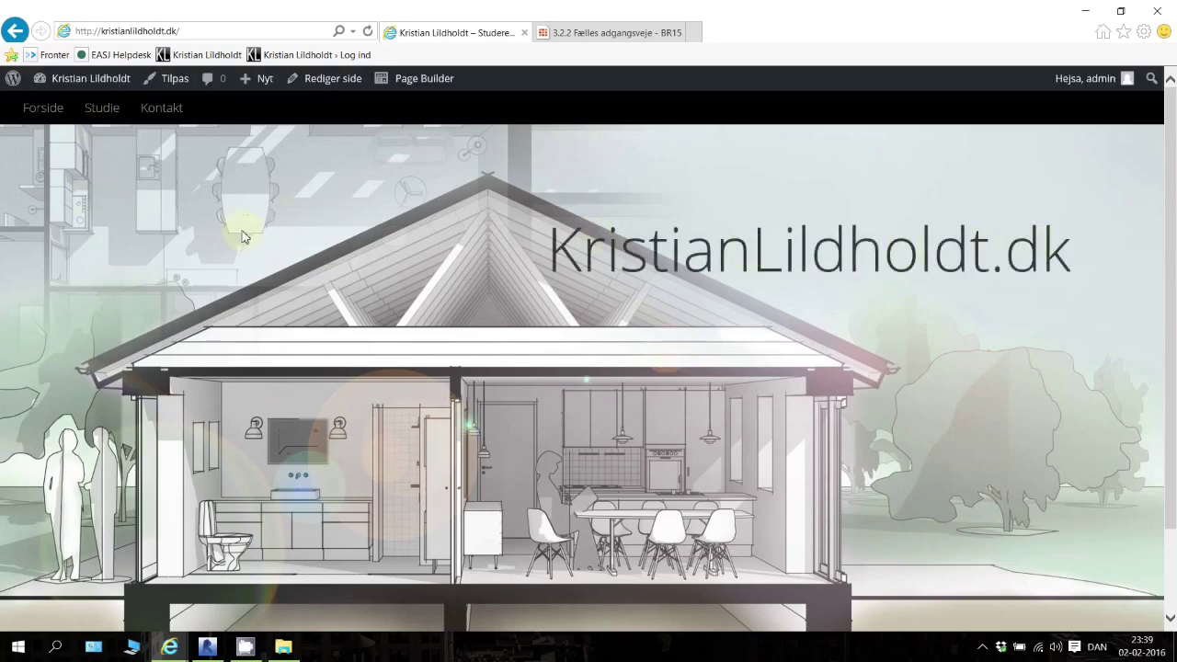
# On the website in the browser, view the Studie page and its Værktøjer link collection, and return to Forside
pyautogui.click(100, 110)
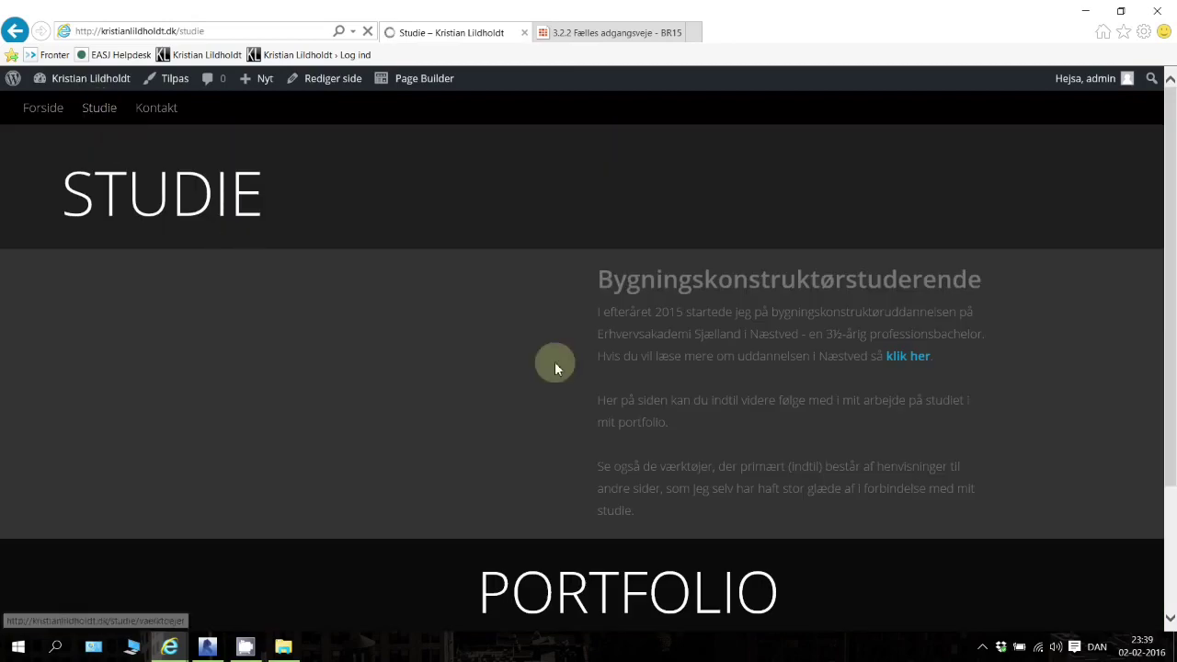
pyautogui.scroll(-3, 570, 368)
pyautogui.click(505, 550)
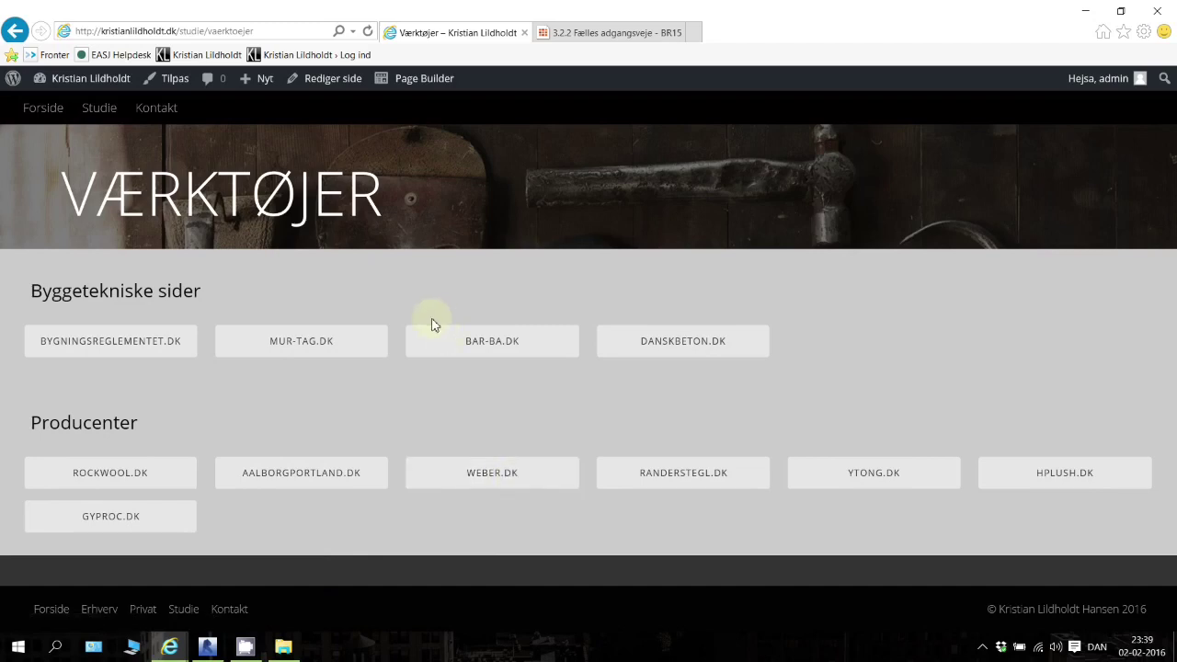
pyautogui.click(39, 112)
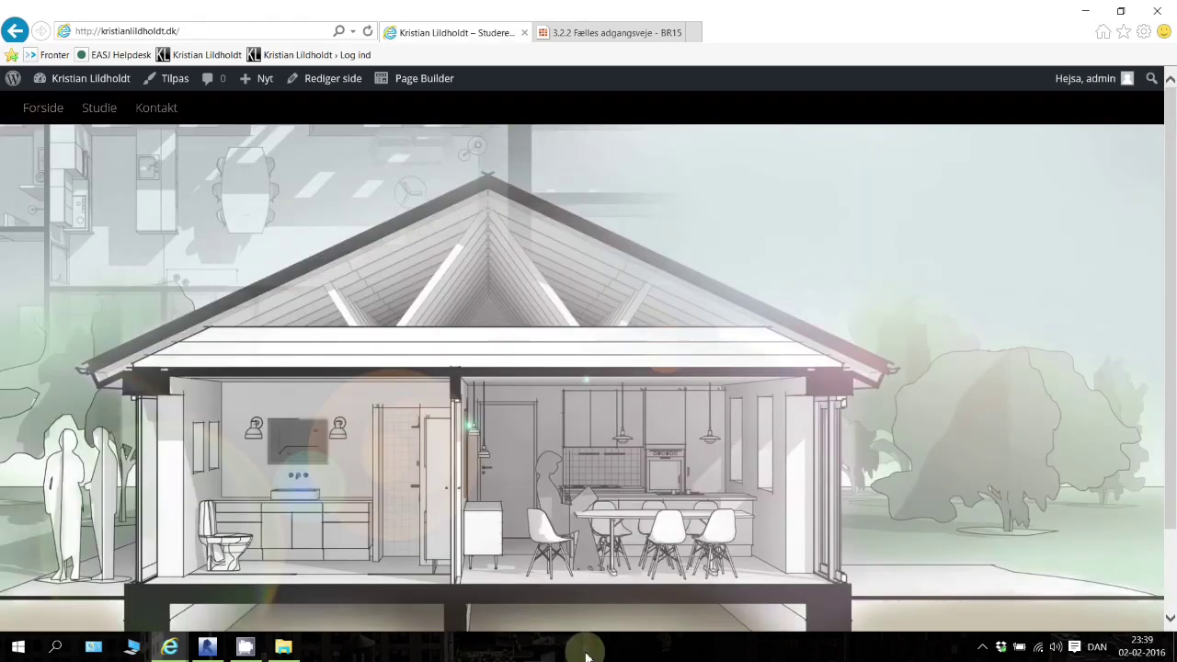